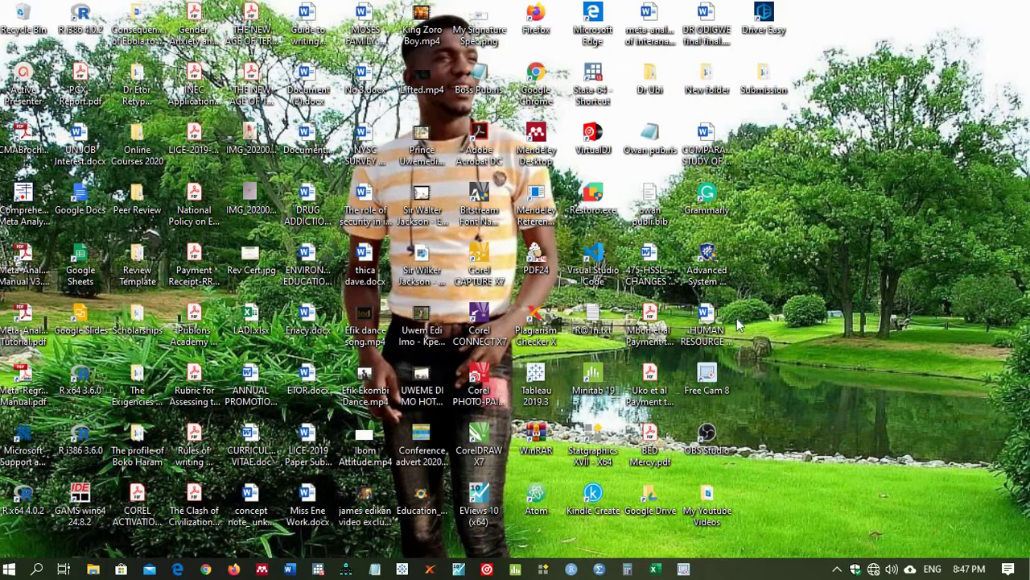
Step: Open the HUMAN RESOURCE MANAGEMENT manuscript, review its author block down to the Abstract, then minimize Word
{"action": "left_click", "coordinate": [706, 332]}
{"action": "double_click", "coordinate": [706, 332]}
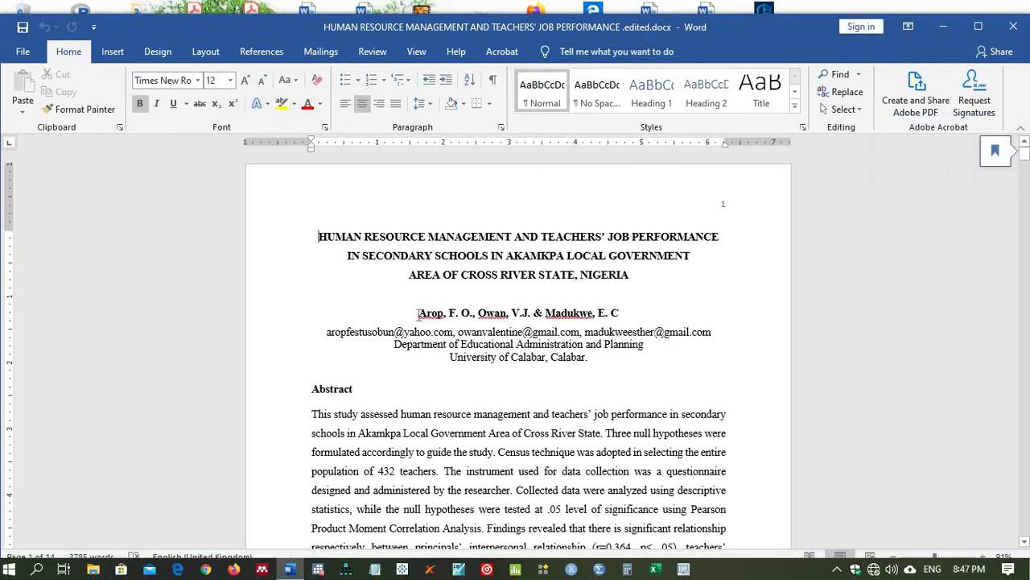
{"action": "left_click_drag", "start_coordinate": [436, 317], "coordinate": [502, 330]}
{"action": "left_click_drag", "start_coordinate": [580, 338], "coordinate": [627, 378]}
{"action": "left_click", "coordinate": [627, 378]}
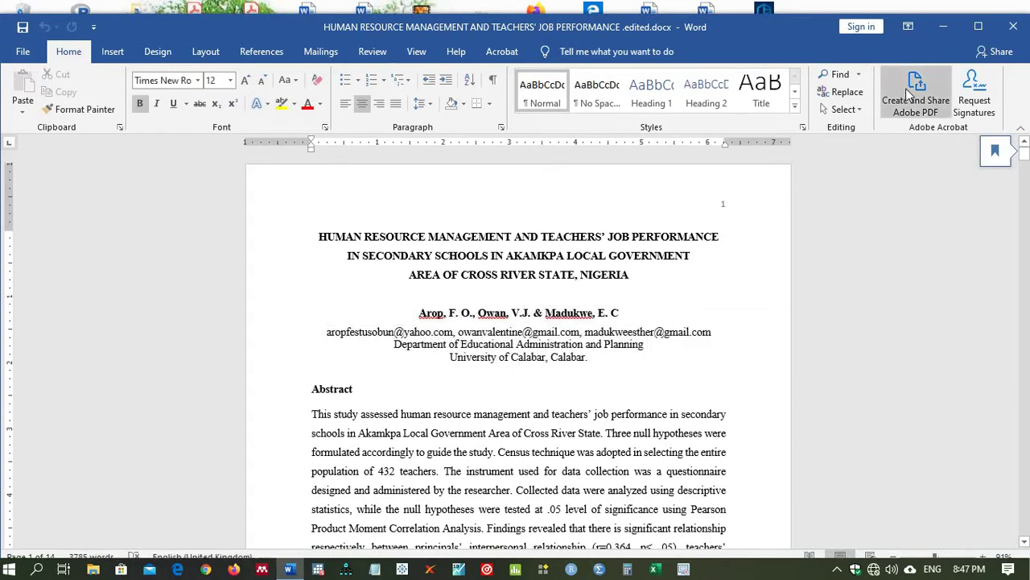
{"action": "left_click", "coordinate": [949, 26]}
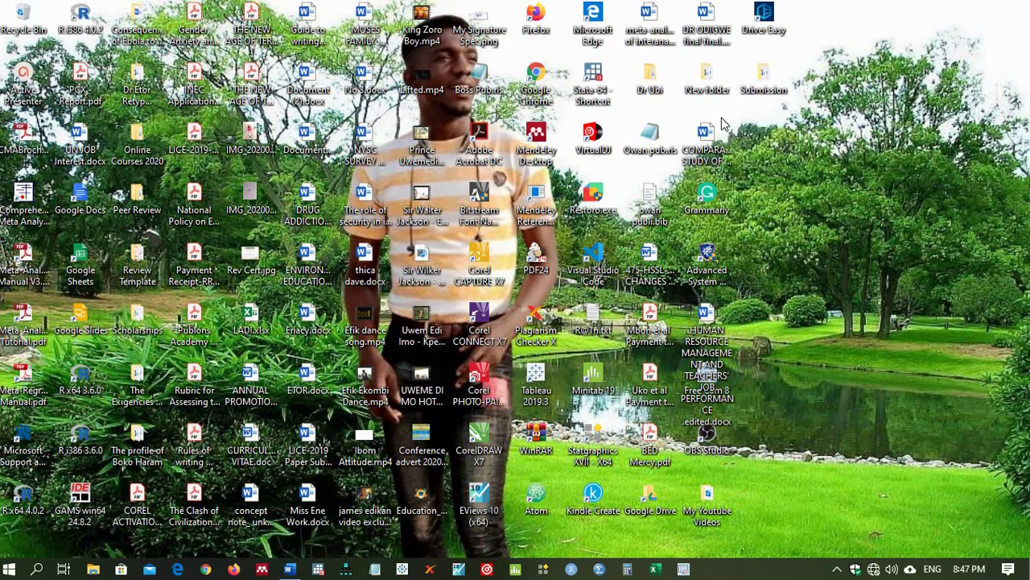
Step: Create a new desktop folder named Submit
{"action": "right_click", "coordinate": [776, 189]}
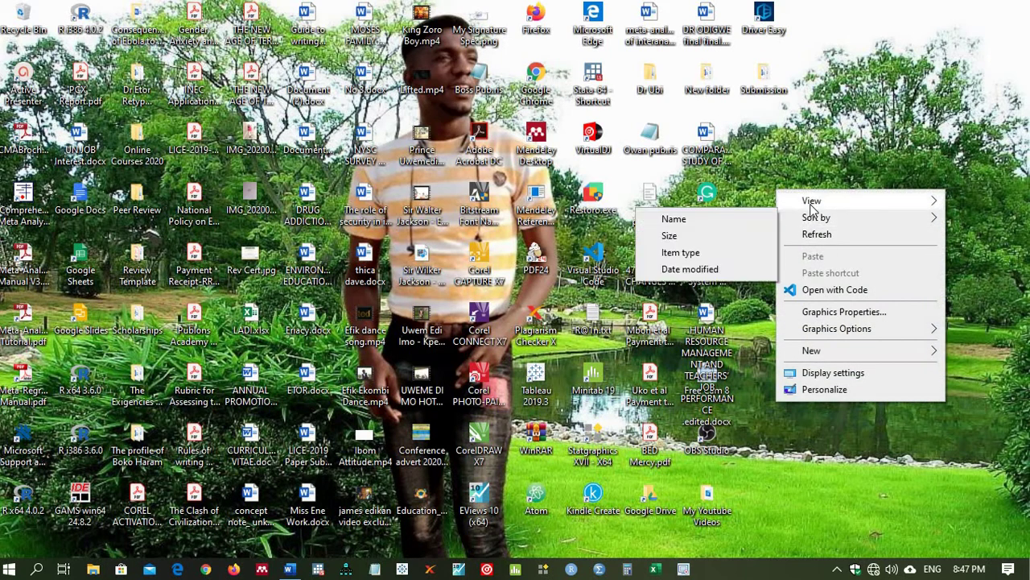
{"action": "left_click", "coordinate": [811, 130]}
{"action": "right_click", "coordinate": [811, 130]}
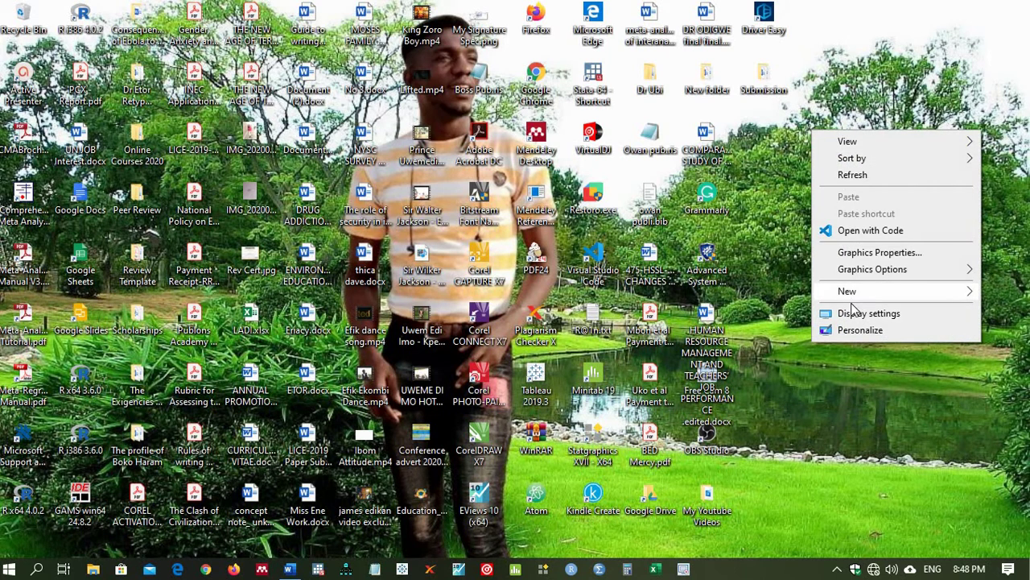
{"action": "mouse_move", "coordinate": [849, 295]}
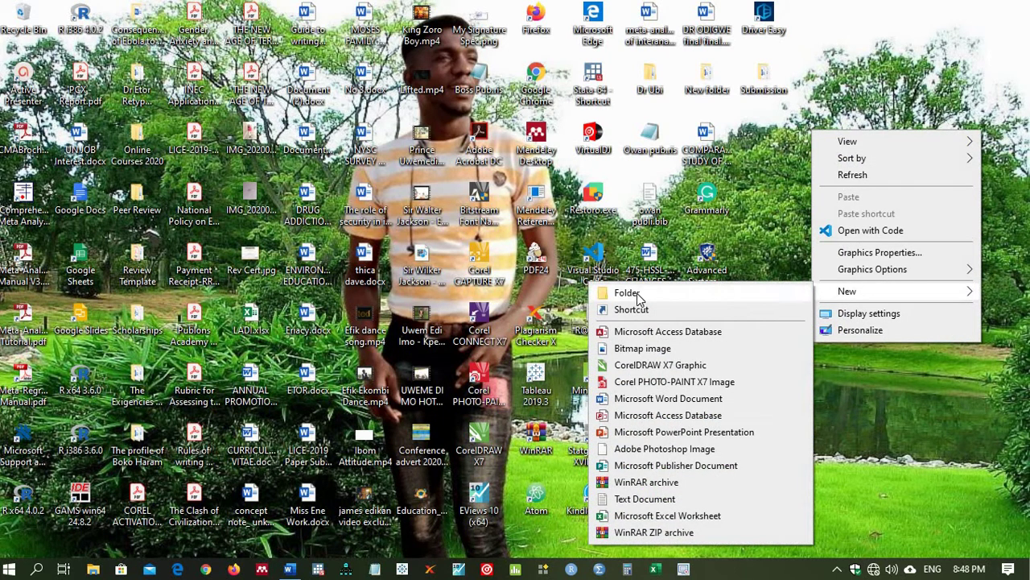
{"action": "left_click", "coordinate": [627, 293]}
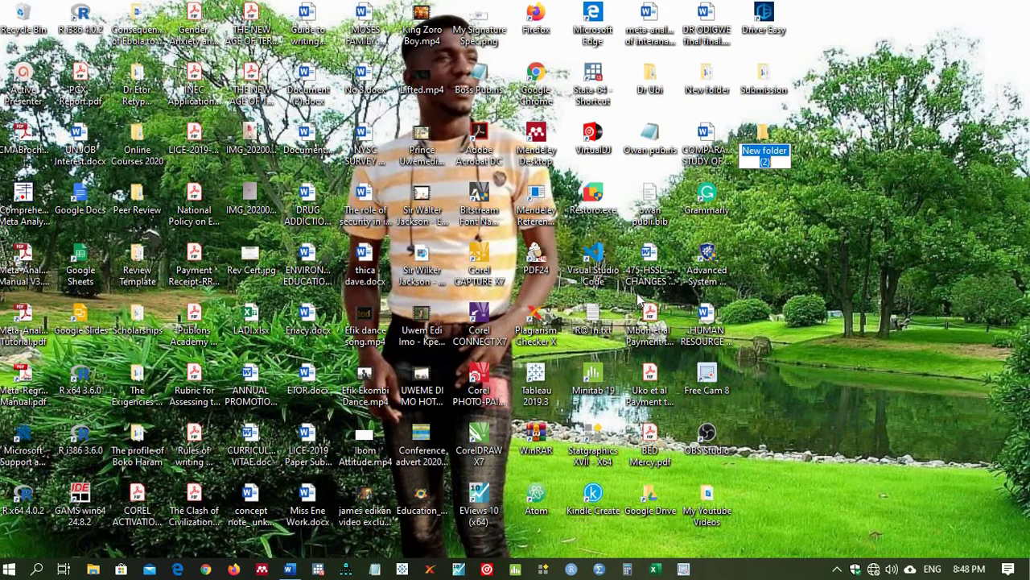
{"action": "type", "text": "Submi"}
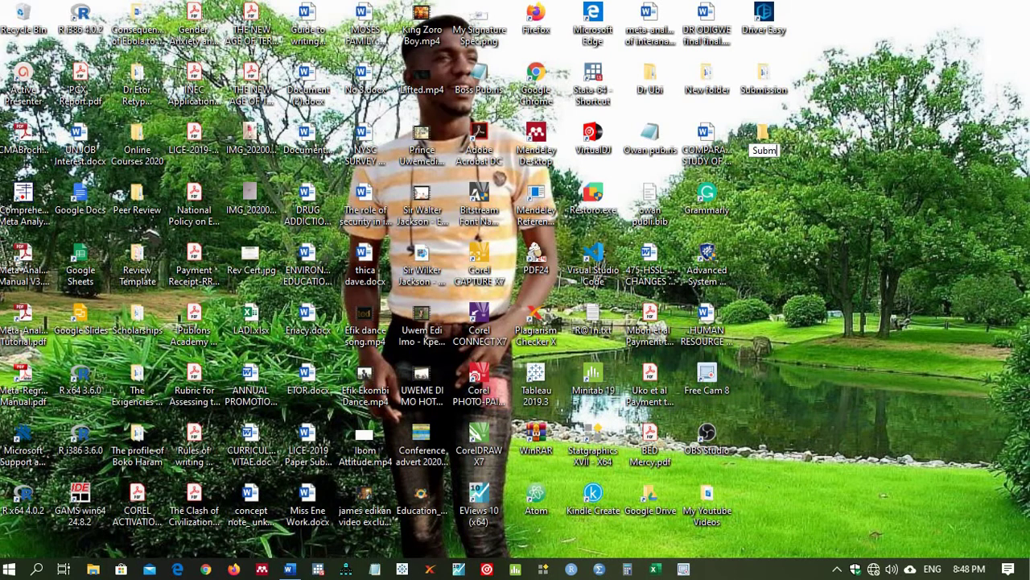
{"action": "type", "text": "t"}
{"action": "key", "text": "Return"}
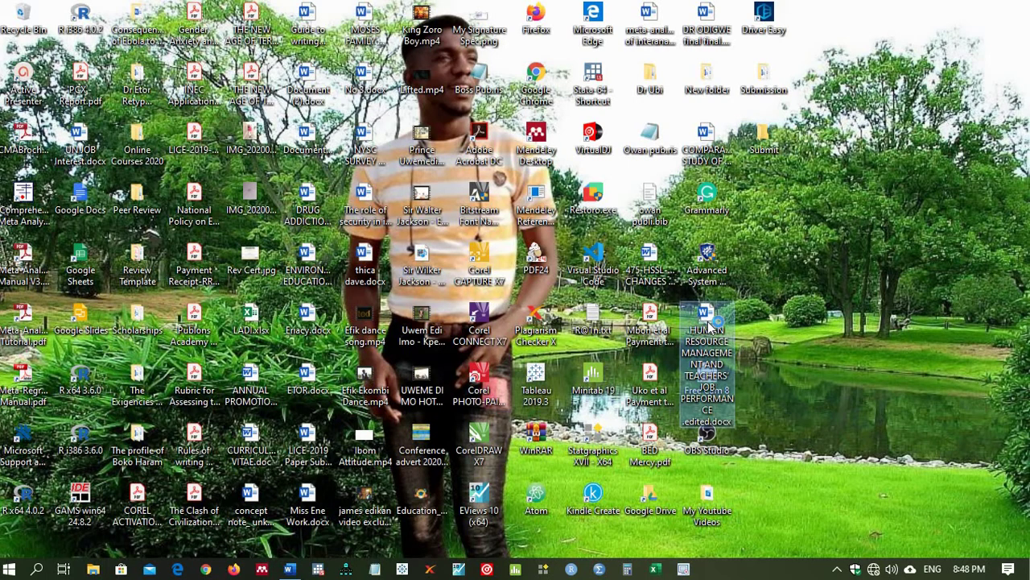
Step: Reopen and close the manuscript, then copy its .docx file
{"action": "double_click", "coordinate": [707, 322]}
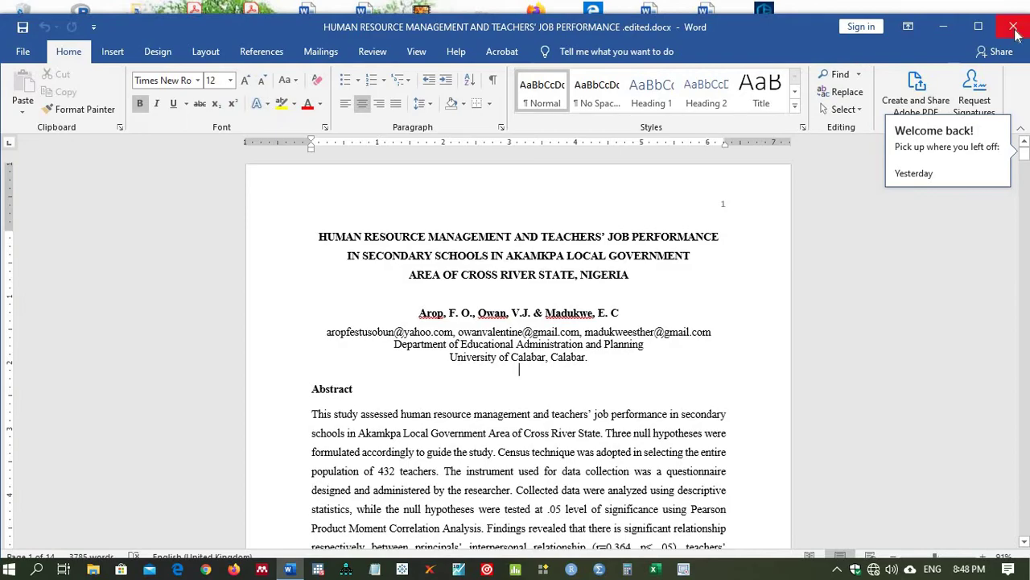
{"action": "left_click", "coordinate": [1014, 28]}
{"action": "right_click", "coordinate": [709, 338]}
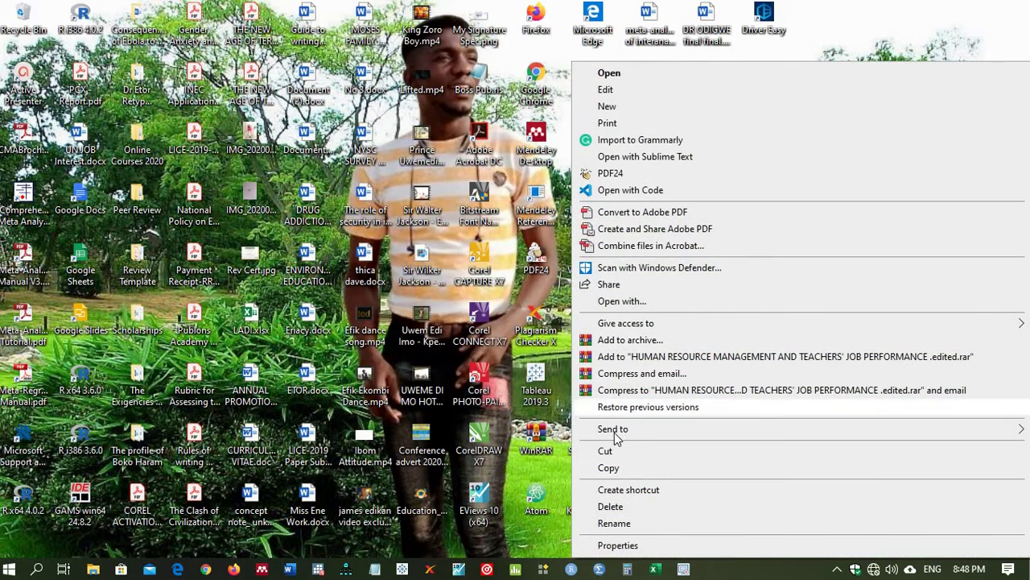
{"action": "left_click", "coordinate": [609, 468]}
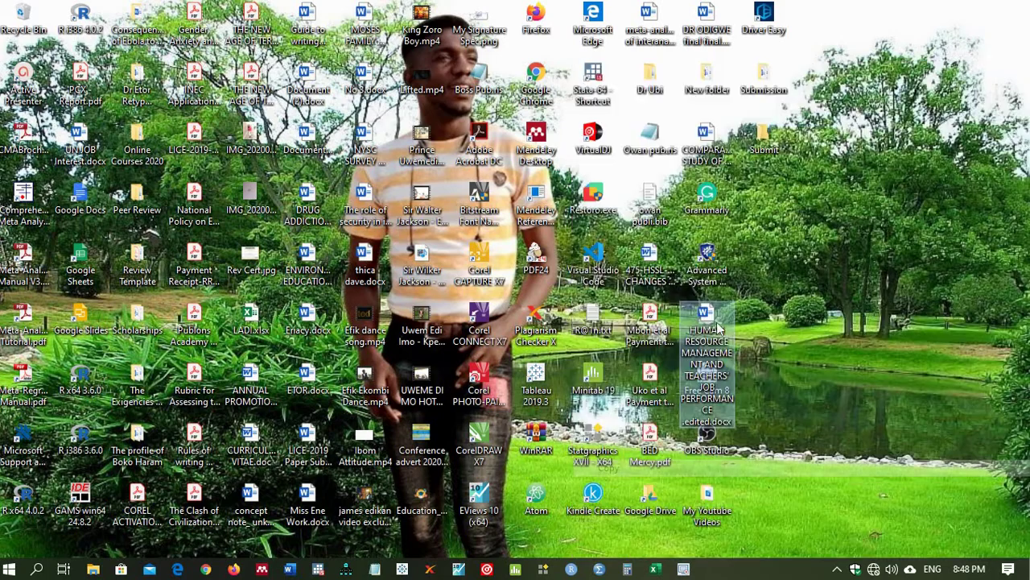
Step: Paste the manuscript into the maximized Submit folder and open the copy in Word
{"action": "double_click", "coordinate": [766, 161]}
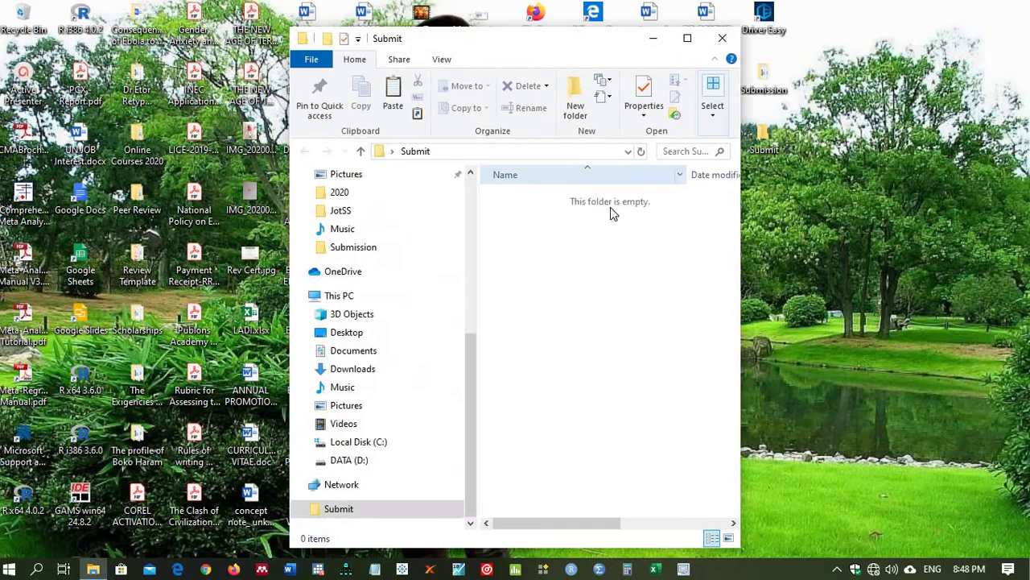
{"action": "left_click", "coordinate": [687, 38]}
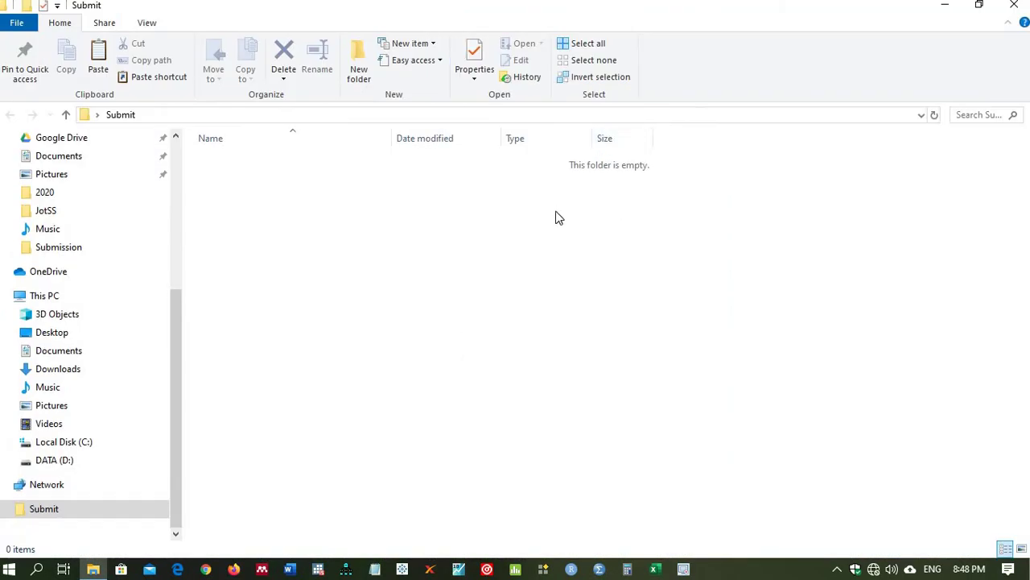
{"action": "key", "text": "ctrl+v"}
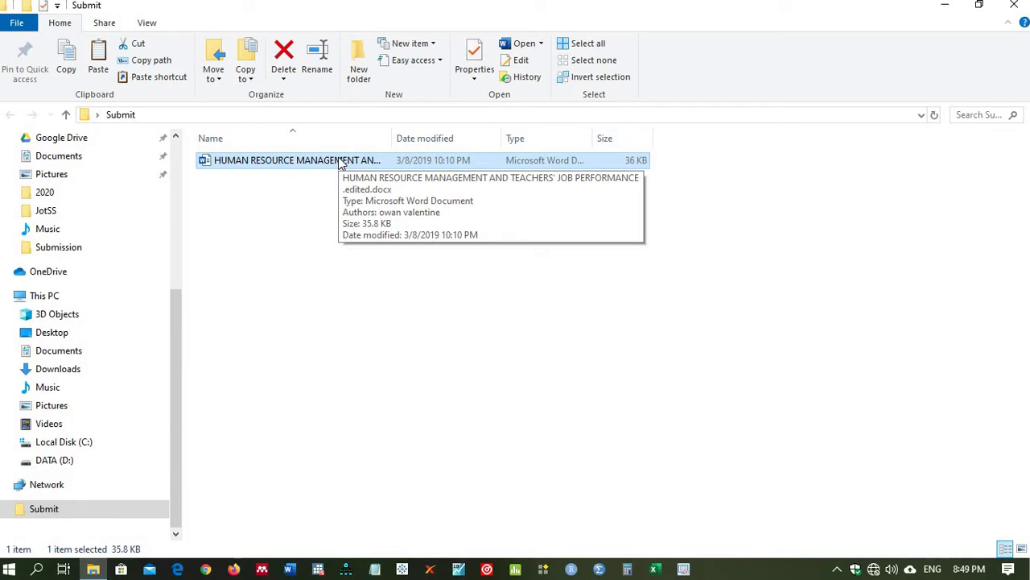
{"action": "double_click", "coordinate": [341, 161]}
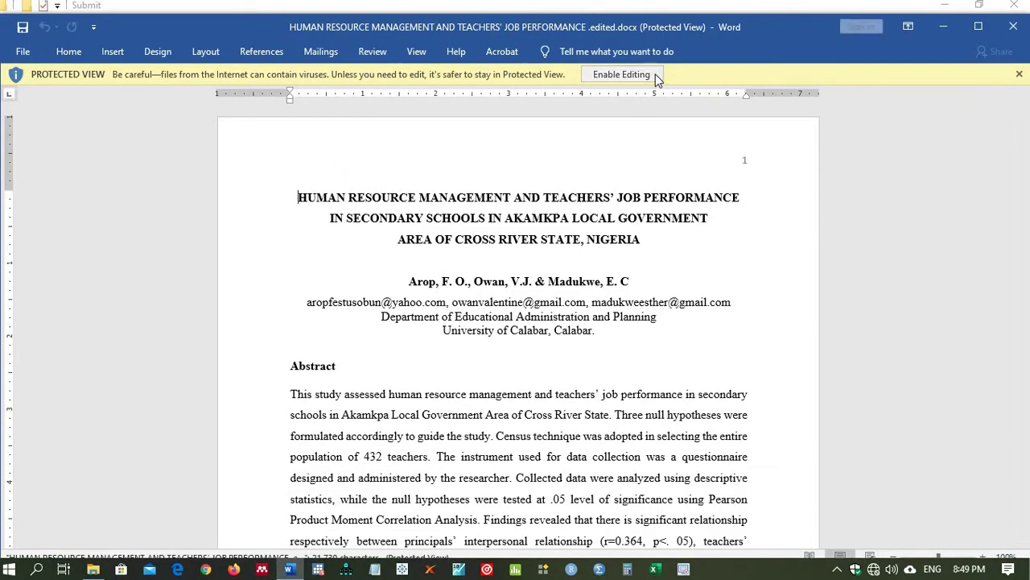
Step: Enable editing on the manuscript copy and create a new blank document
{"action": "left_click", "coordinate": [648, 77]}
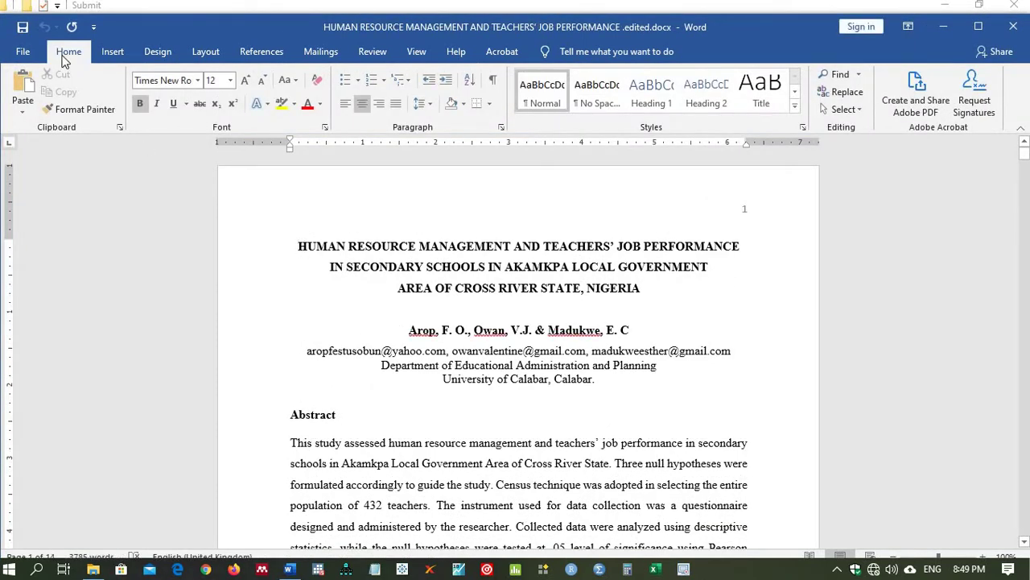
{"action": "left_click", "coordinate": [24, 55]}
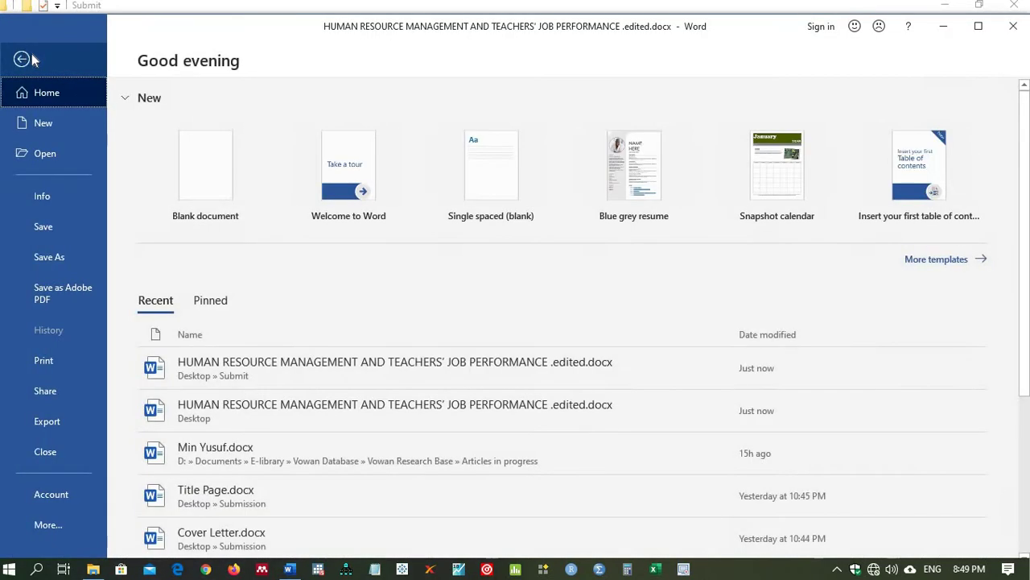
{"action": "left_click", "coordinate": [42, 125]}
{"action": "left_click", "coordinate": [223, 198]}
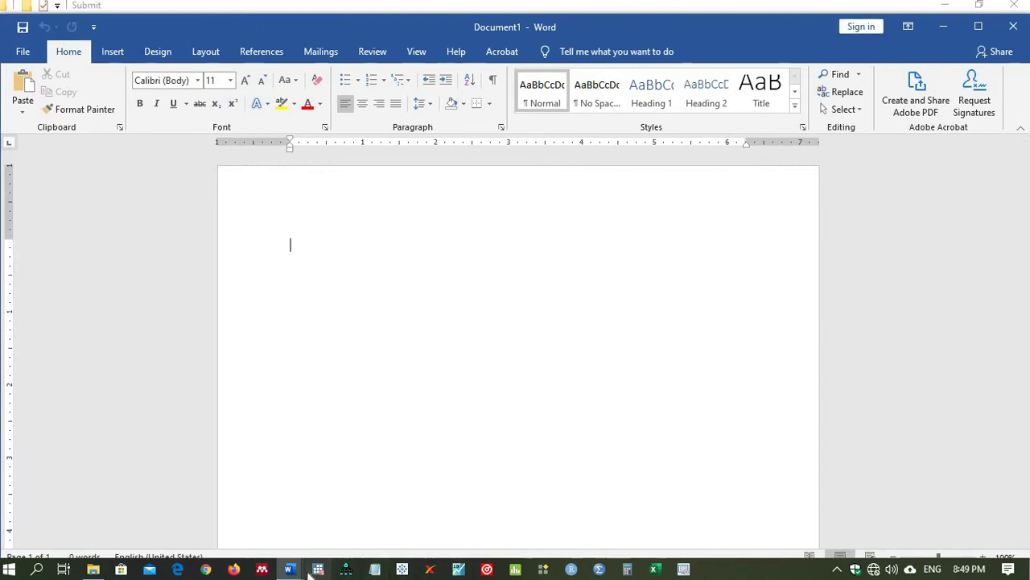
Step: Copy the manuscript's title through Keywords and paste it into Document1
{"action": "mouse_move", "coordinate": [289, 569]}
{"action": "left_click", "coordinate": [220, 544]}
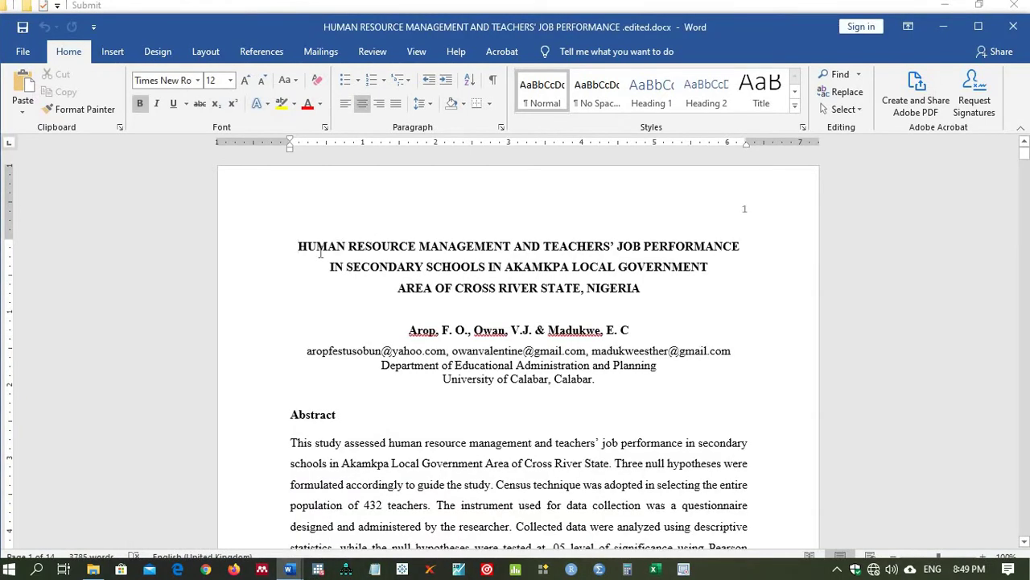
{"action": "left_click_drag", "start_coordinate": [442, 272], "coordinate": [496, 443]}
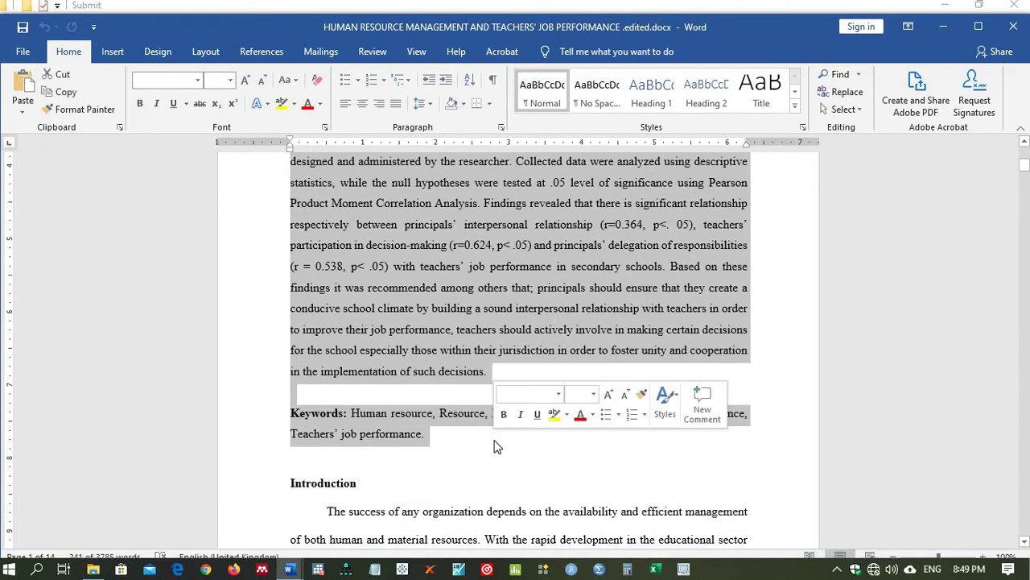
{"action": "left_click", "coordinate": [289, 569]}
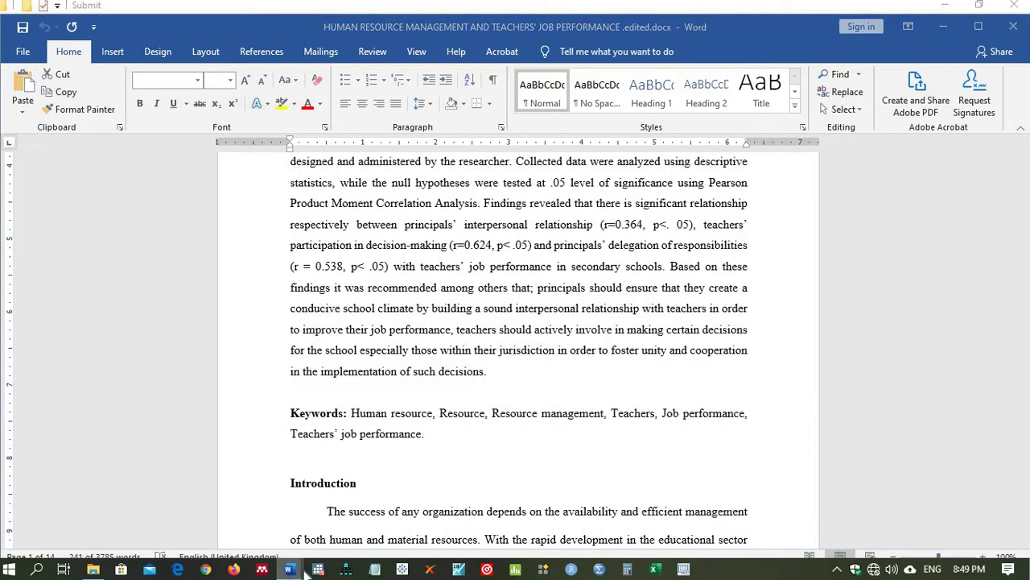
{"action": "left_click", "coordinate": [399, 486]}
{"action": "key", "text": "ctrl+v"}
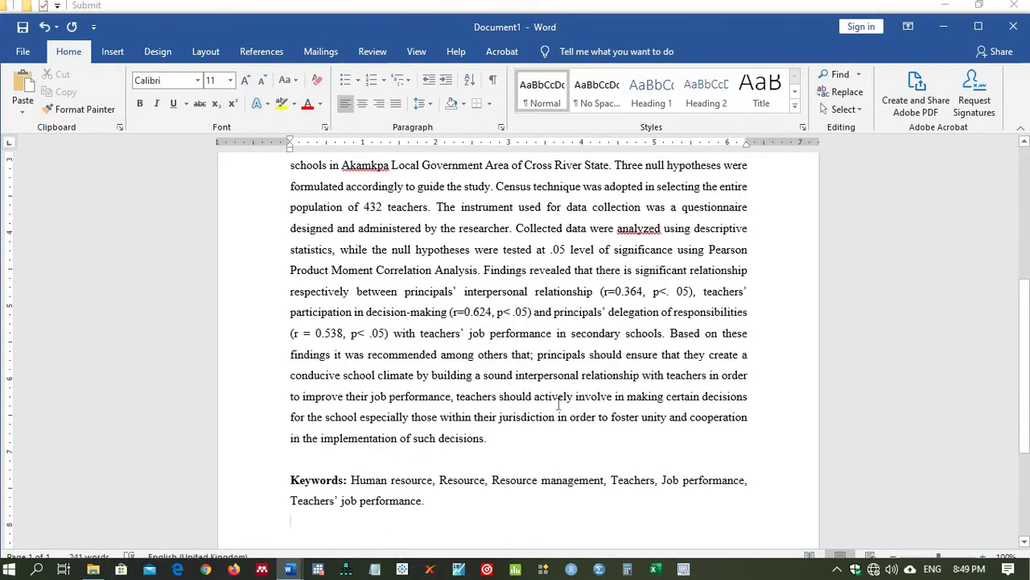
Step: Save Document1 as Title Page.docx in the Submit folder
{"action": "left_click", "coordinate": [22, 50]}
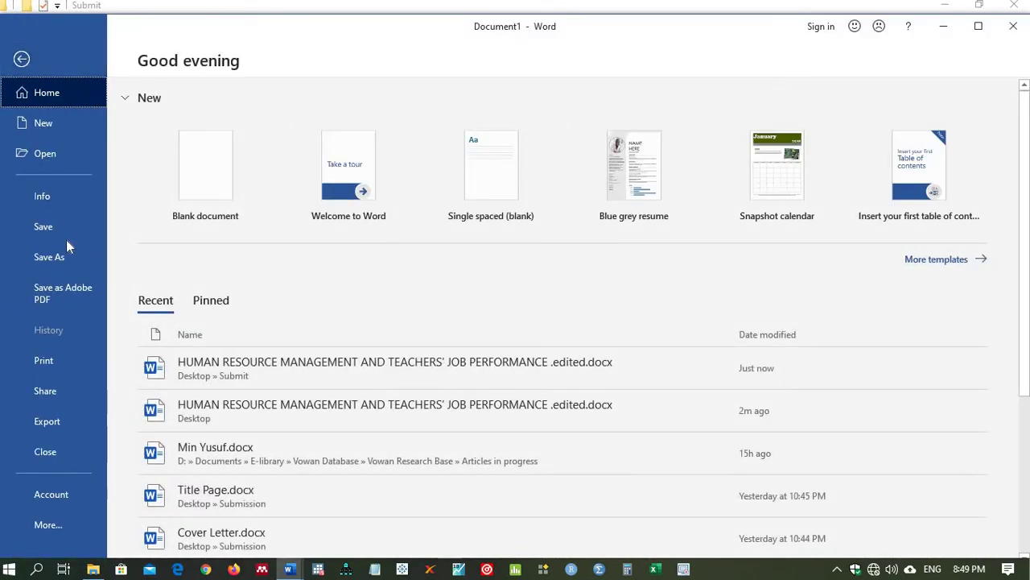
{"action": "left_click", "coordinate": [49, 257]}
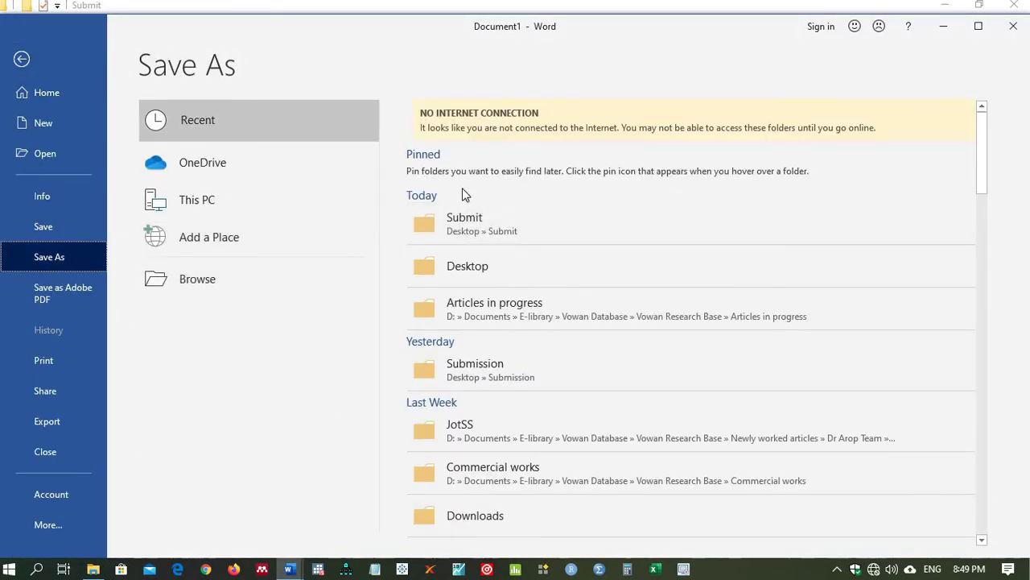
{"action": "left_click", "coordinate": [463, 229]}
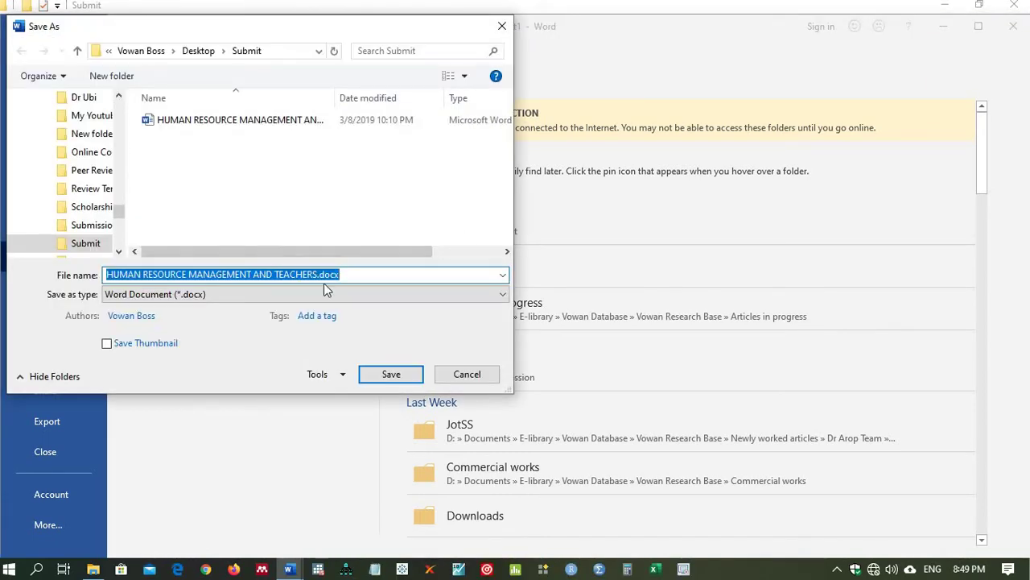
{"action": "type", "text": "Title Page"}
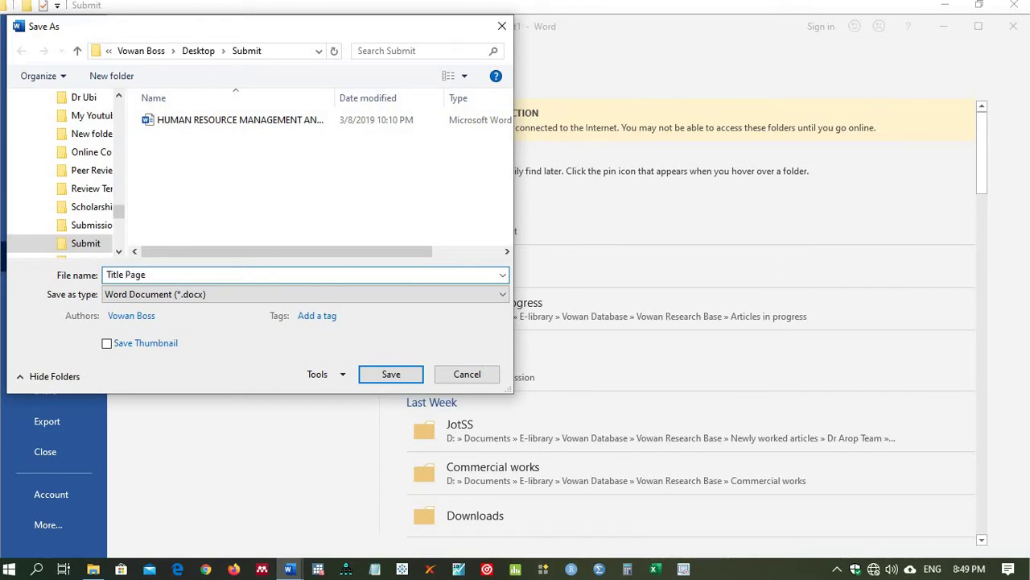
{"action": "key", "text": "Return"}
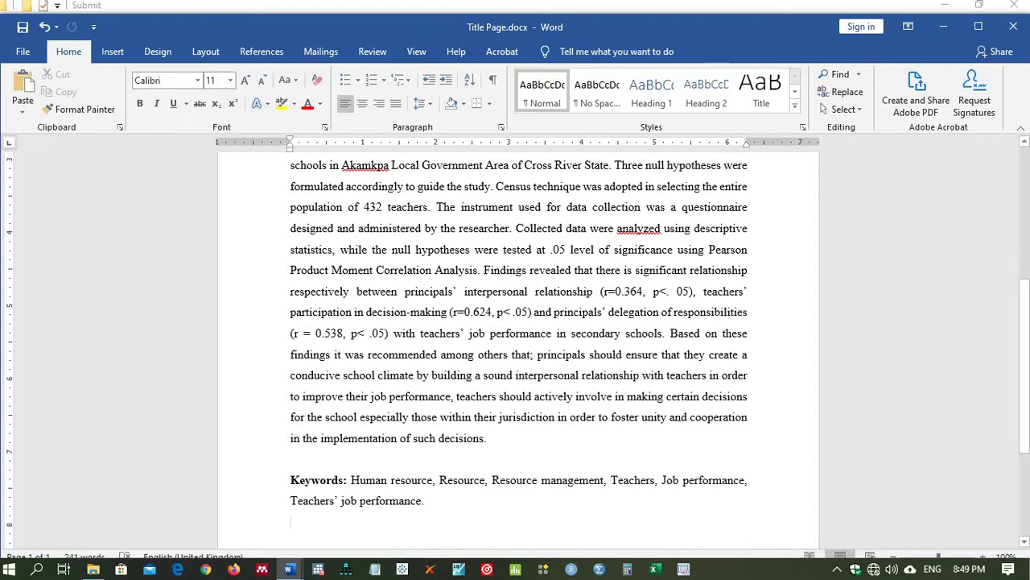
{"action": "scroll", "coordinate": [990, 304], "scroll_direction": "up", "scroll_amount": 1}
{"action": "scroll", "coordinate": [990, 297], "scroll_direction": "up", "scroll_amount": 5}
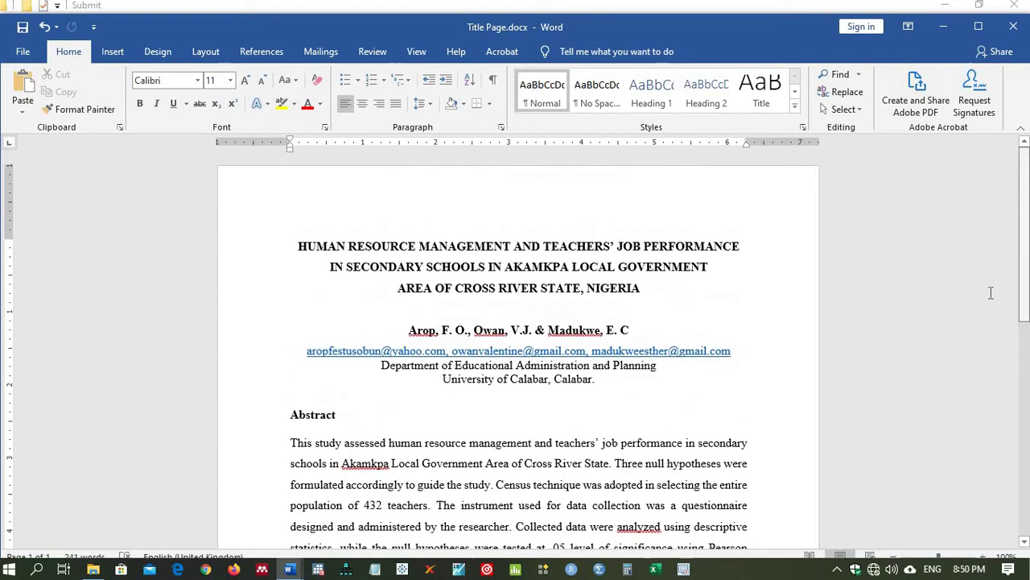
Step: Close Title Page and select the manuscript's author and affiliation lines, trying a deletion
{"action": "left_click", "coordinate": [1013, 28]}
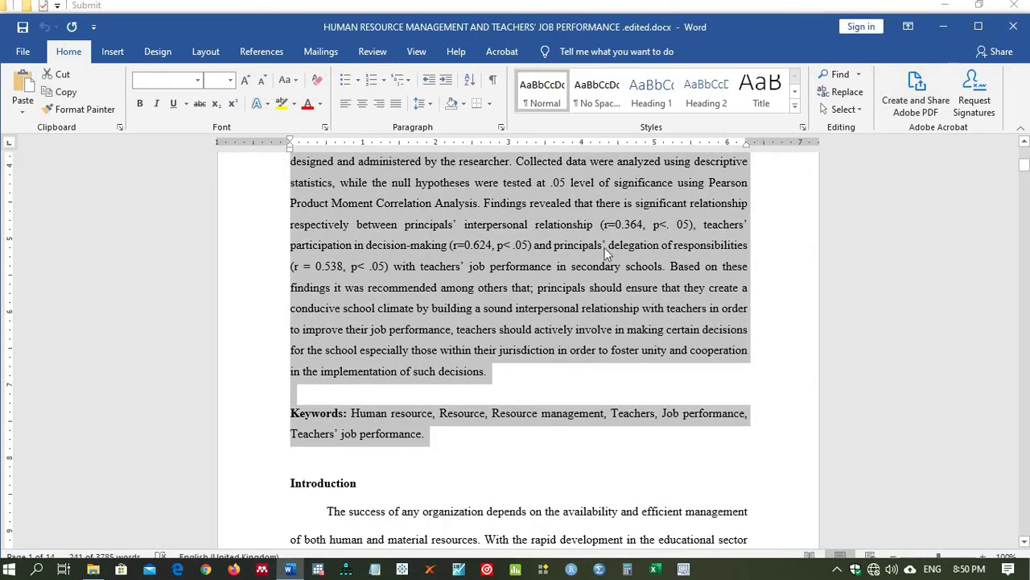
{"action": "left_click", "coordinate": [549, 224]}
{"action": "key", "text": "Up"}
{"action": "key", "text": "Up"}
{"action": "key", "text": "Up"}
{"action": "key", "text": "Up"}
{"action": "key", "text": "Up"}
{"action": "key", "text": "Up"}
{"action": "key", "text": "Up"}
{"action": "key", "text": "Up"}
{"action": "key", "text": "Up"}
{"action": "key", "text": "Up"}
{"action": "key", "text": "Up"}
{"action": "key", "text": "Up"}
{"action": "key", "text": "Up"}
{"action": "key", "text": "Up"}
{"action": "key", "text": "Up"}
{"action": "key", "text": "Up"}
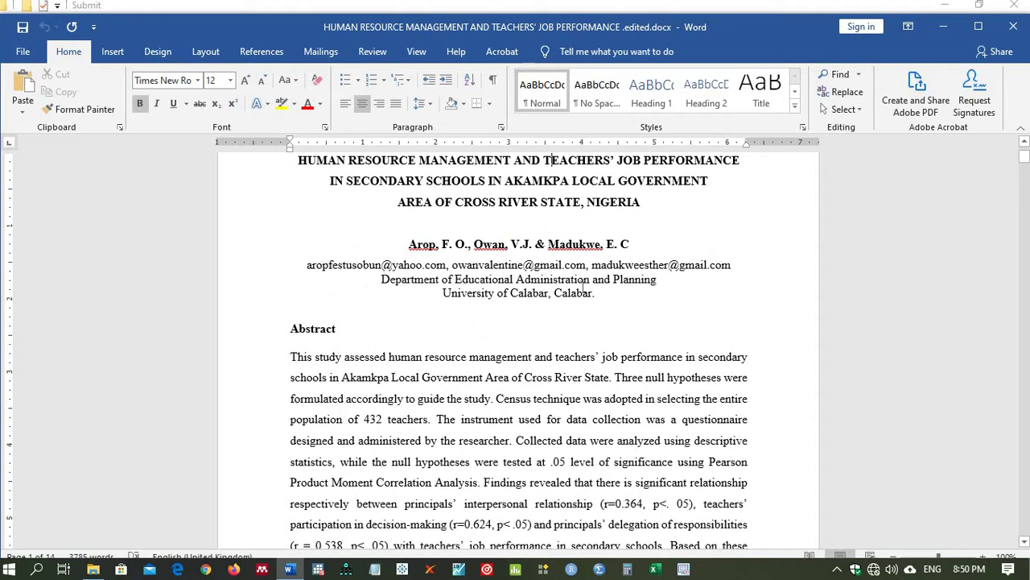
{"action": "left_click_drag", "start_coordinate": [596, 299], "coordinate": [377, 243]}
{"action": "key", "text": "Delete"}
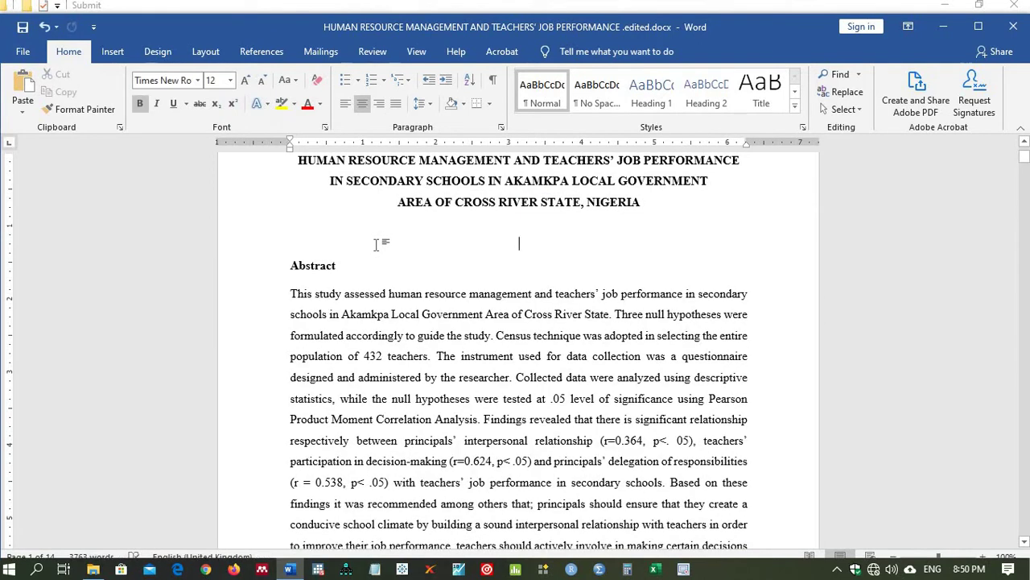
{"action": "key", "text": "ctrl+z"}
Step: Delete the author names, e-mail, department and university lines and left-align the empty line
{"action": "right_click", "coordinate": [500, 271]}
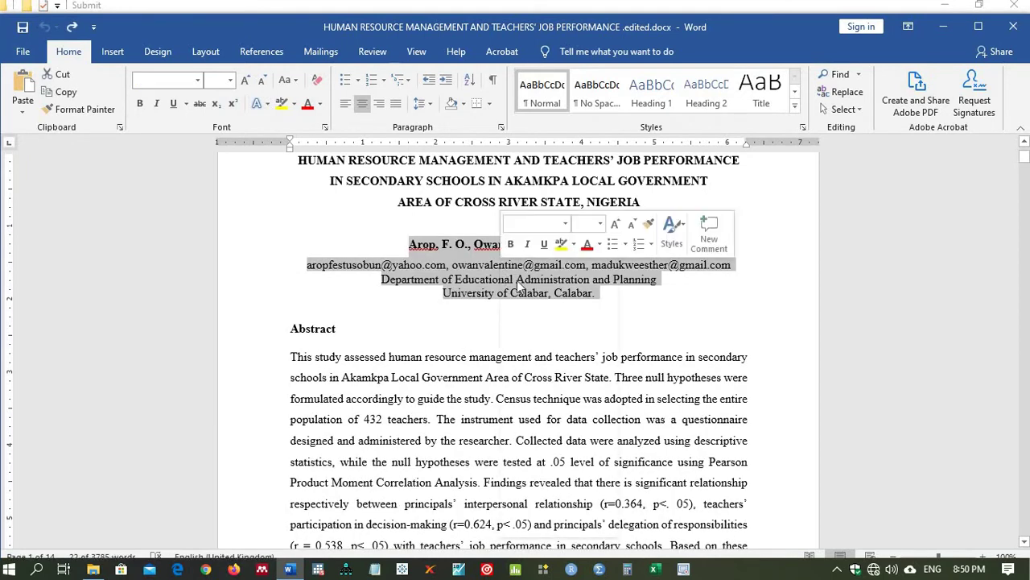
{"action": "left_click", "coordinate": [534, 281]}
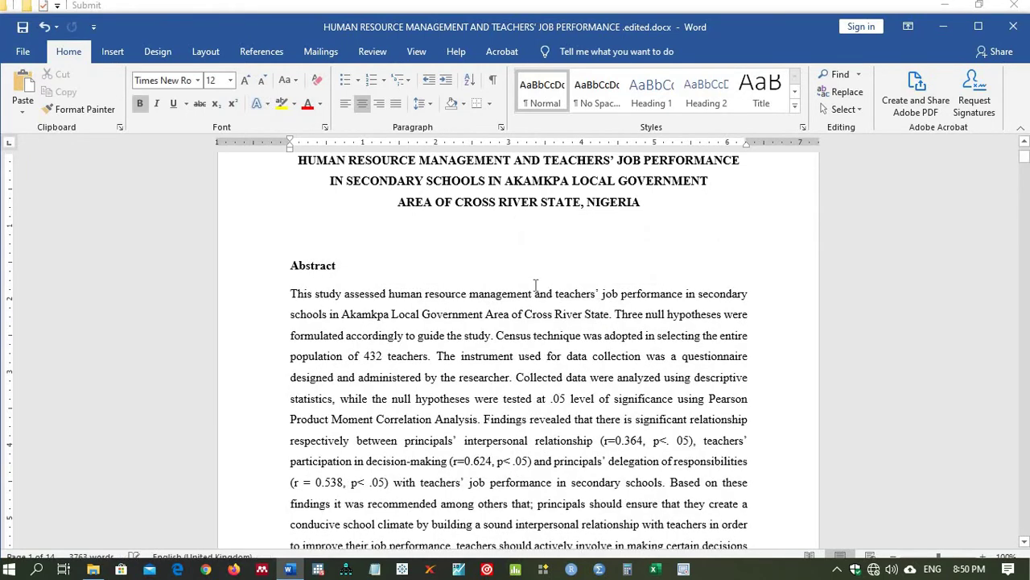
{"action": "key", "text": "ctrl+l"}
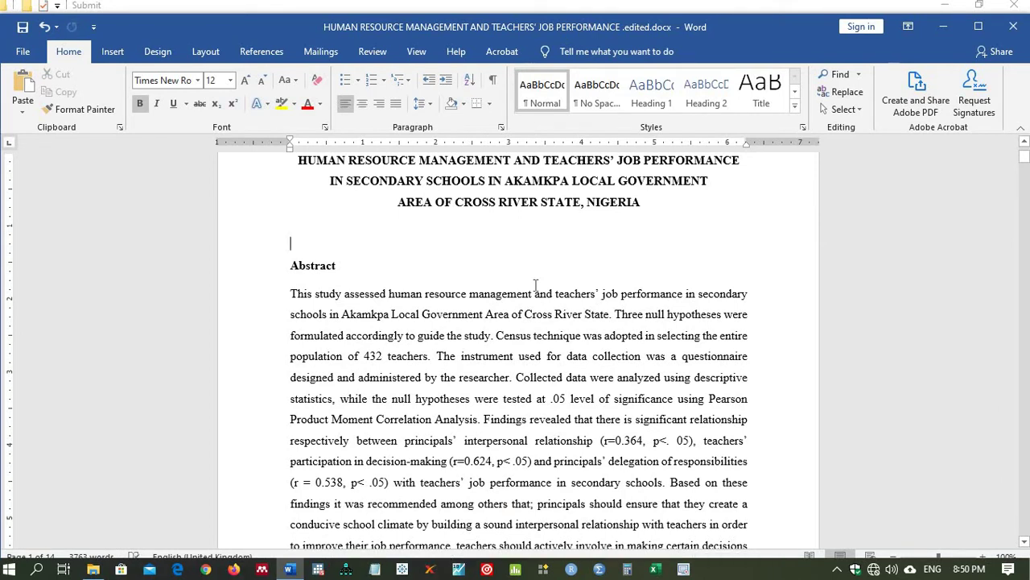
{"action": "key", "text": "ctrl+z"}
{"action": "key", "text": "ctrl+z"}
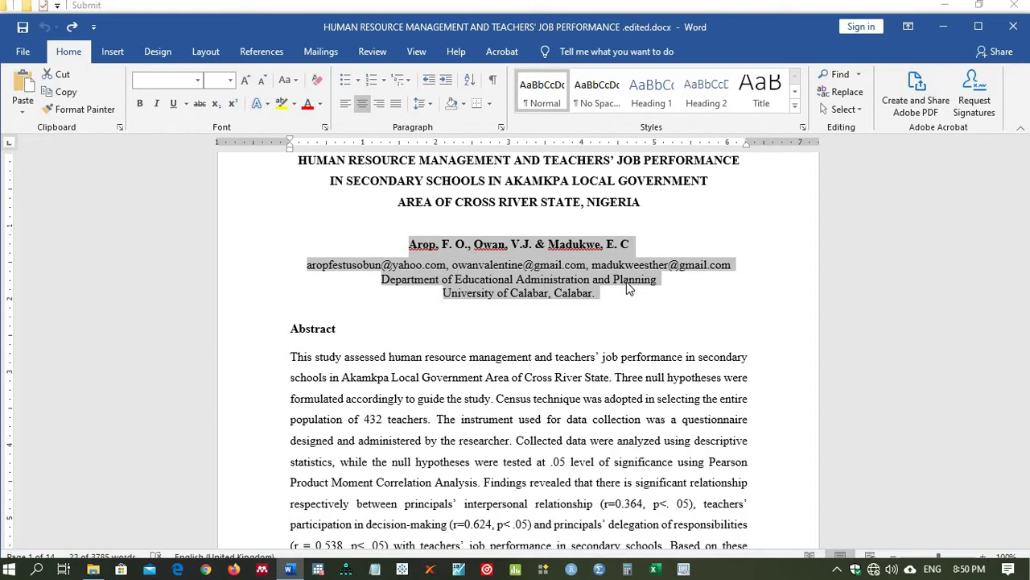
{"action": "key", "text": "Delete"}
{"action": "key", "text": "ctrl+l"}
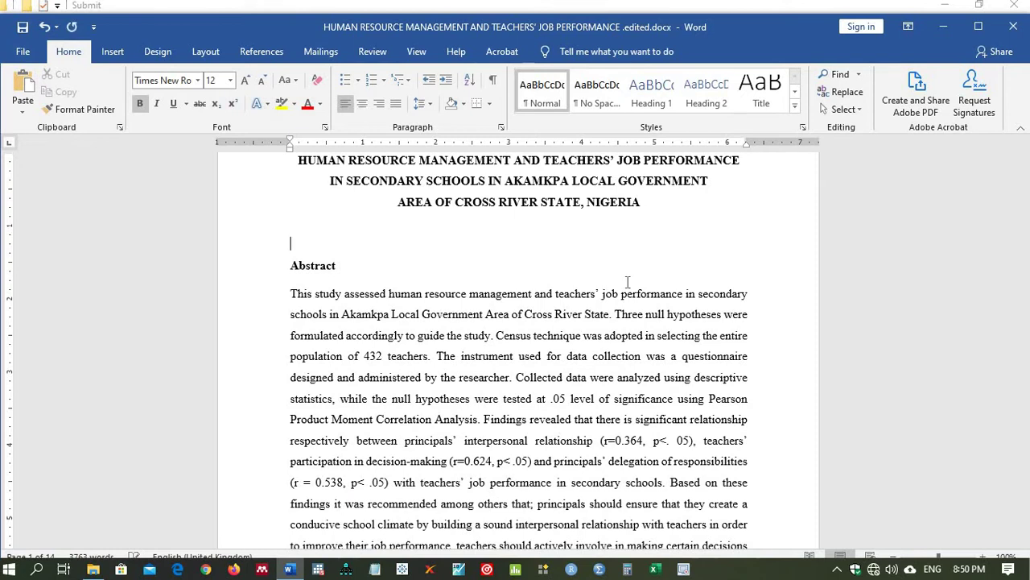
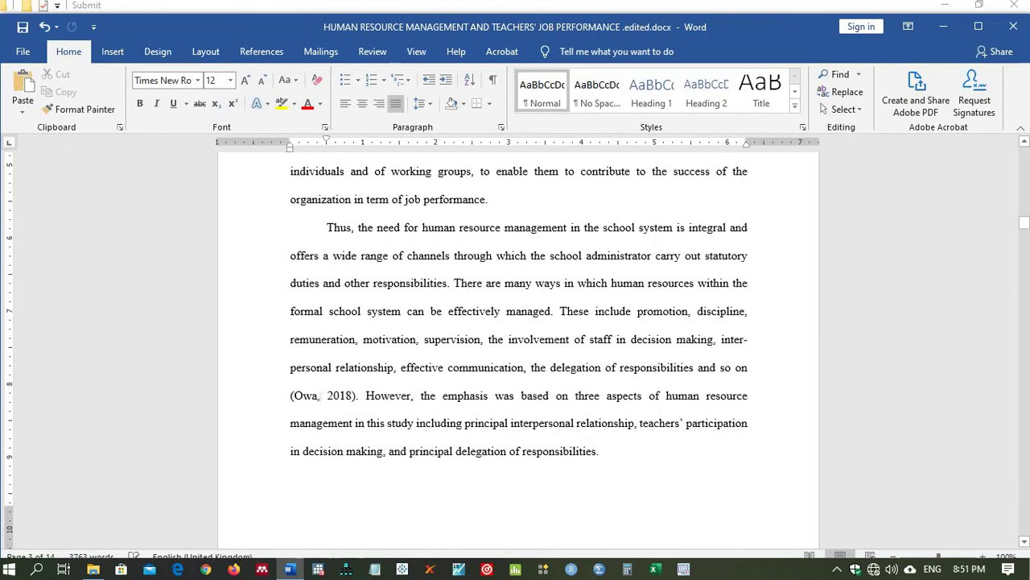
{"action": "key", "text": "BackSpace"}
Step: Replace the surname in the 2018 in-text citation with 'Author' so it reads (Author, 2018)
{"action": "type", "text": "Ajuthro"}
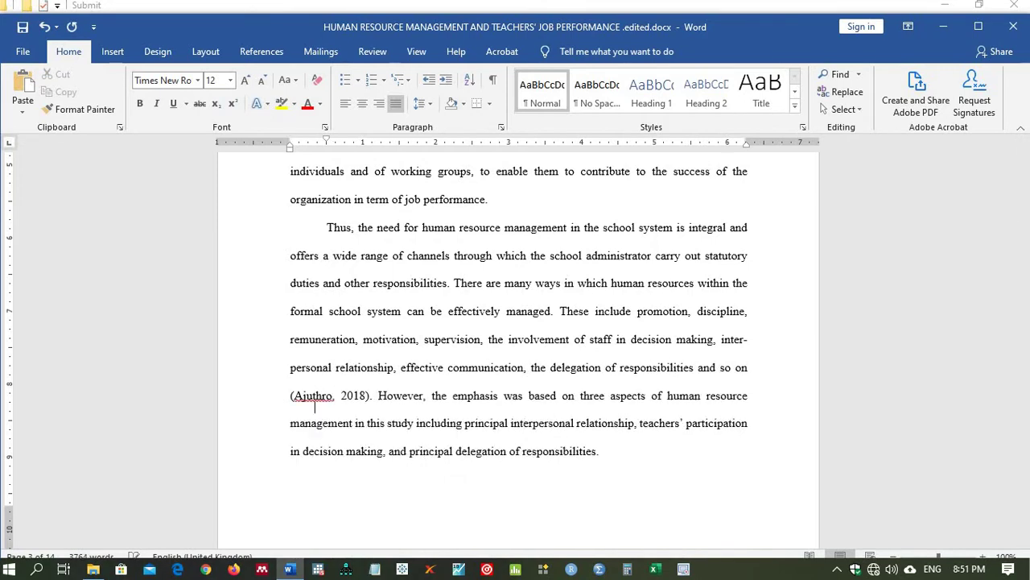
{"action": "key", "text": "BackSpace"}
{"action": "key", "text": "BackSpace"}
{"action": "key", "text": "BackSpace"}
{"action": "key", "text": "BackSpace"}
{"action": "key", "text": "BackSpace"}
{"action": "key", "text": "BackSpace"}
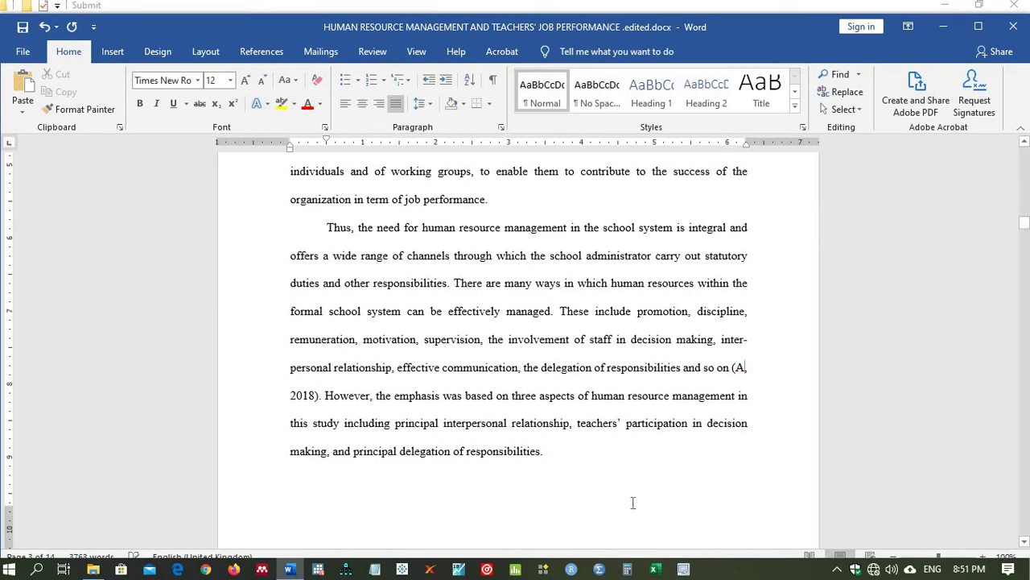
{"action": "left_click", "coordinate": [948, 557]}
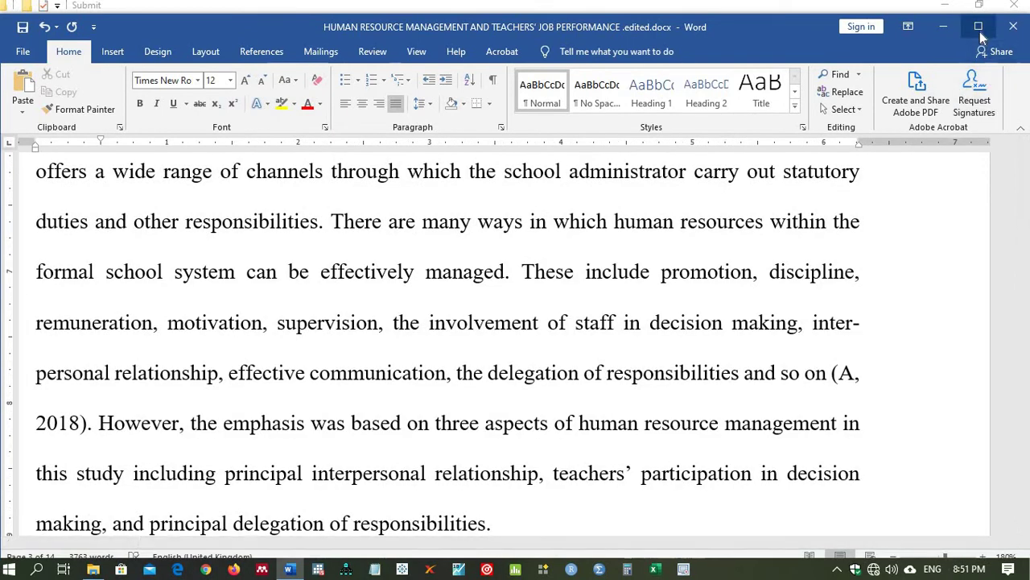
{"action": "left_click", "coordinate": [979, 29]}
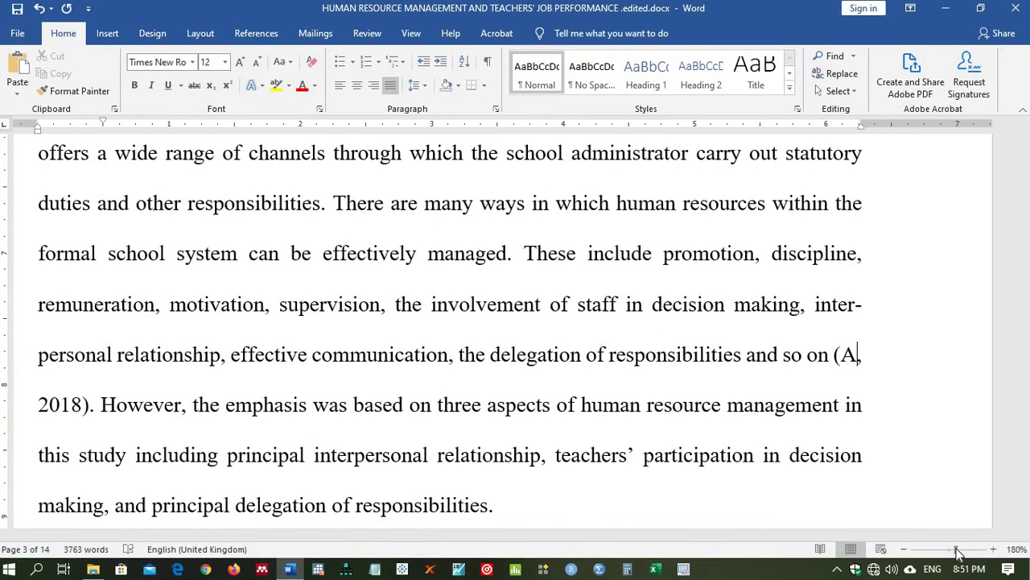
{"action": "left_click_drag", "start_coordinate": [958, 551], "coordinate": [954, 554]}
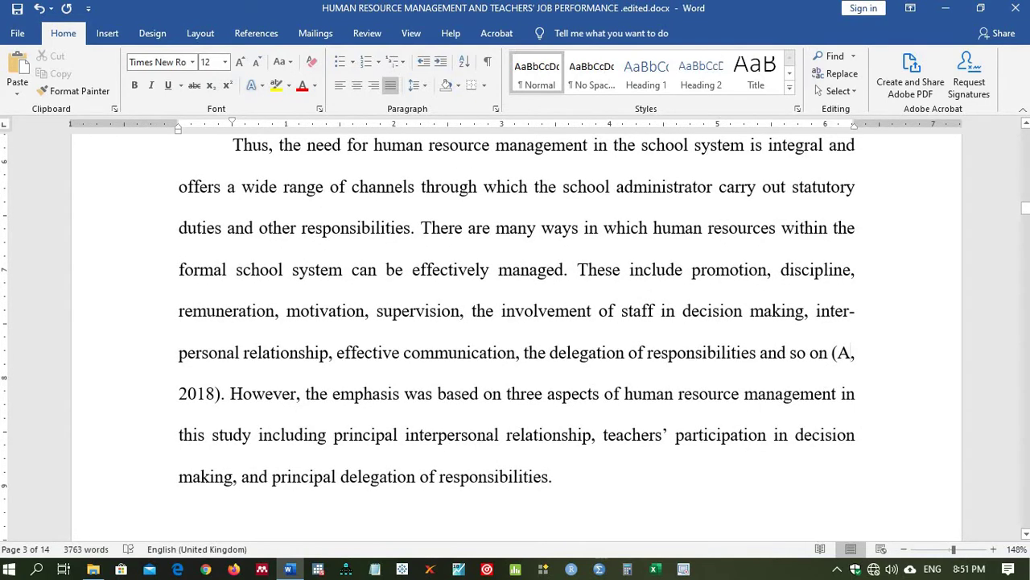
{"action": "type", "text": "uthor, 2018). However, the emphasis was based on three aspects of human resource"}
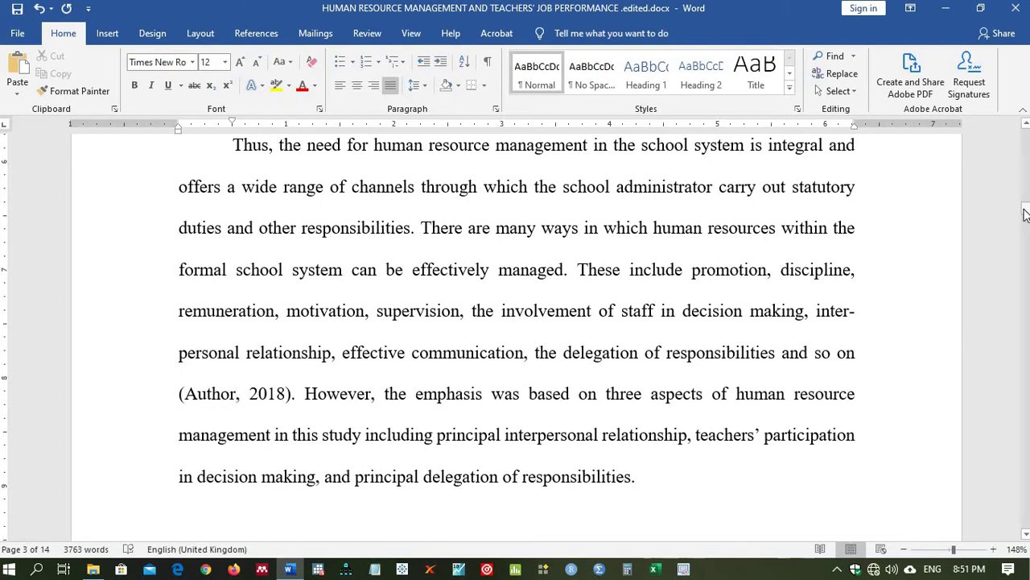
{"action": "left_click_drag", "start_coordinate": [1025, 211], "coordinate": [1027, 497]}
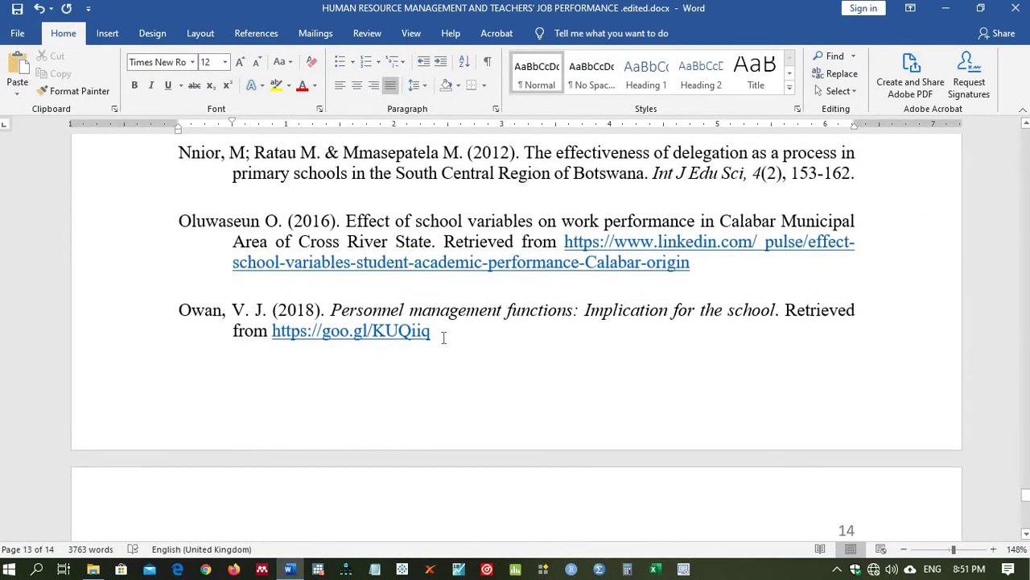
Step: Delete the author's own 2018 entry from the reference list and close the manuscript
{"action": "left_click_drag", "start_coordinate": [433, 338], "coordinate": [188, 309]}
{"action": "key", "text": "BackSpace"}
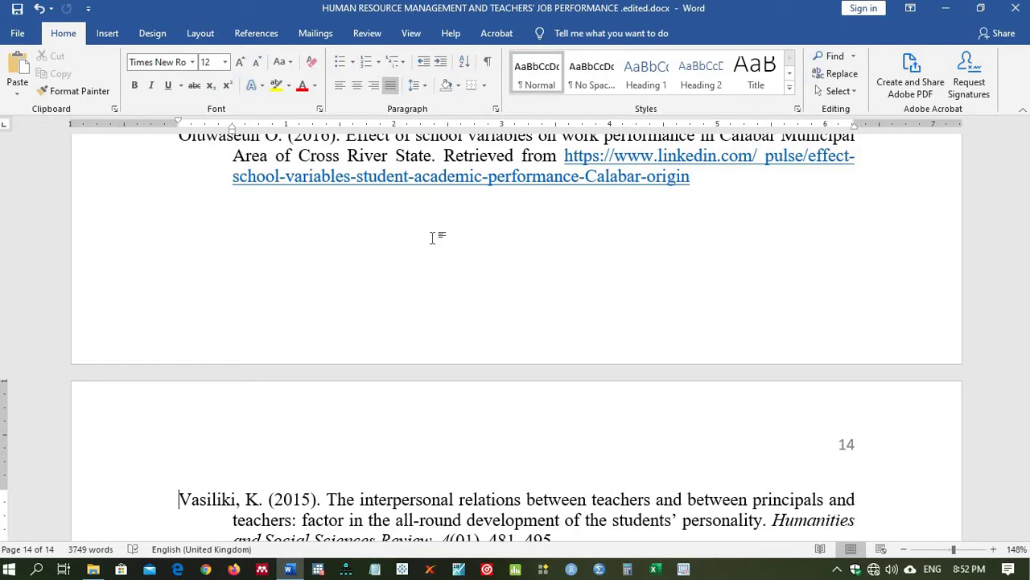
{"action": "left_click_drag", "start_coordinate": [432, 238], "coordinate": [444, 156]}
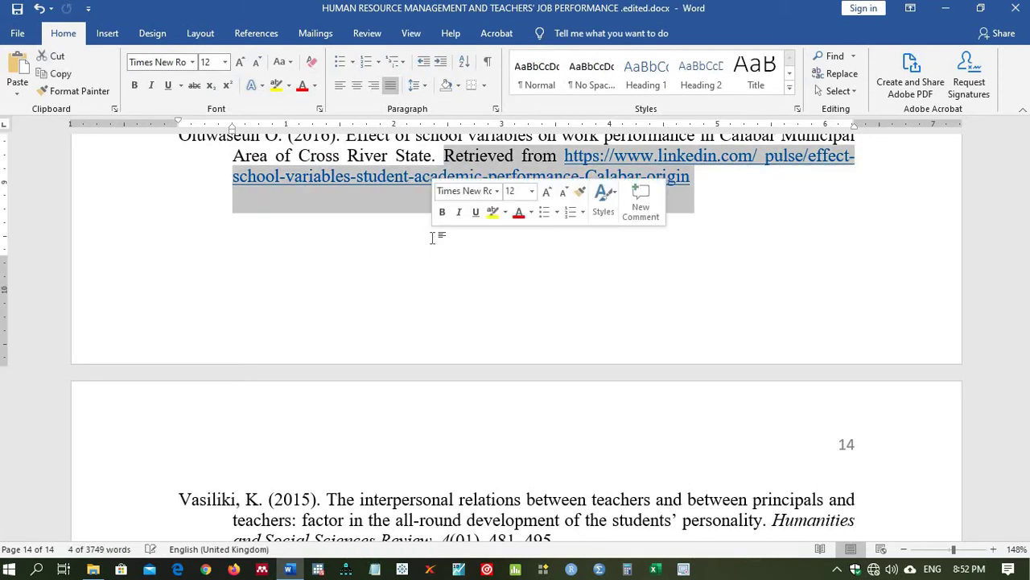
{"action": "left_click", "coordinate": [755, 165]}
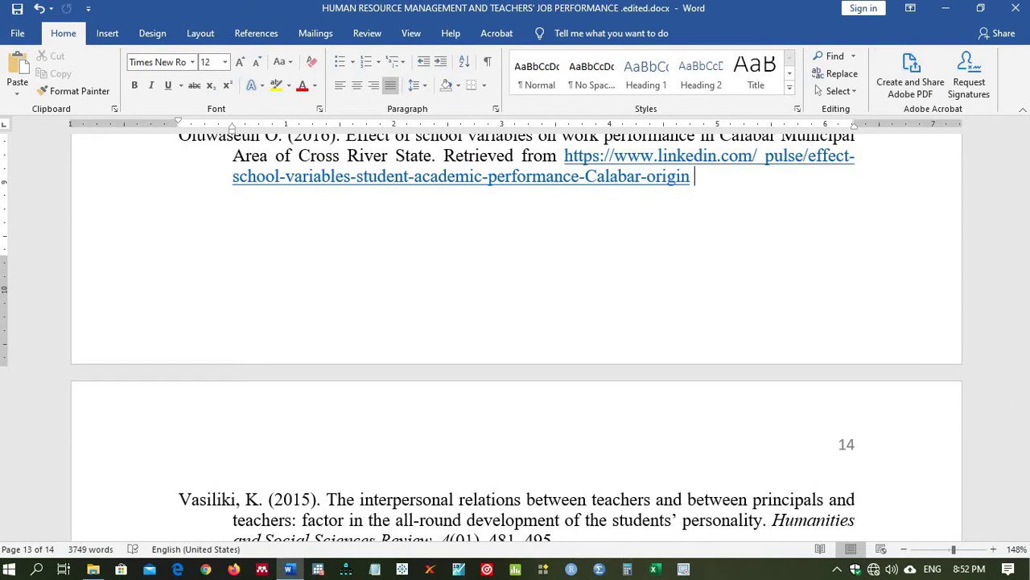
{"action": "left_click", "coordinate": [1018, 6]}
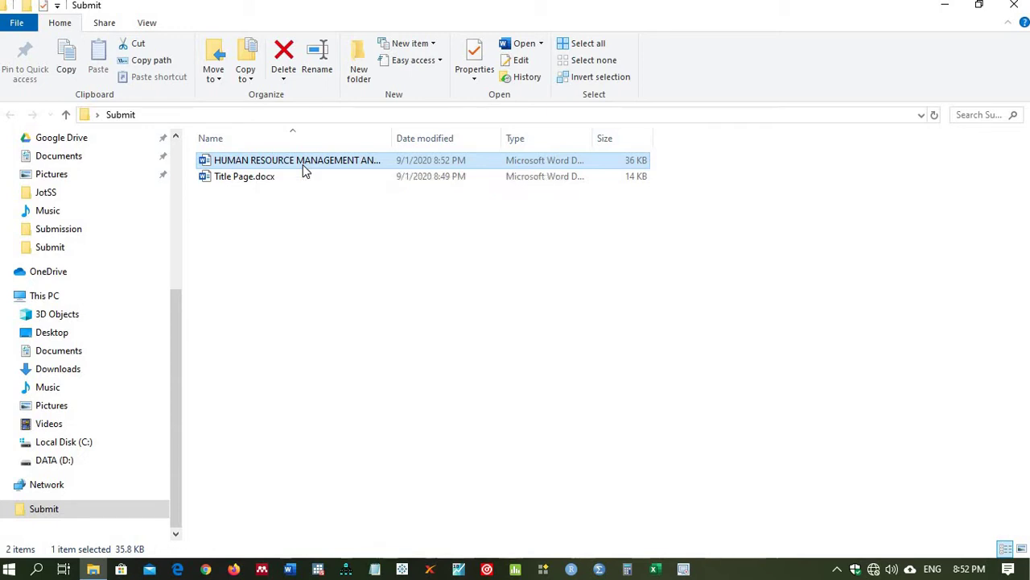
Step: Create a copy of the manuscript with all properties and personal information removed
{"action": "right_click", "coordinate": [303, 165]}
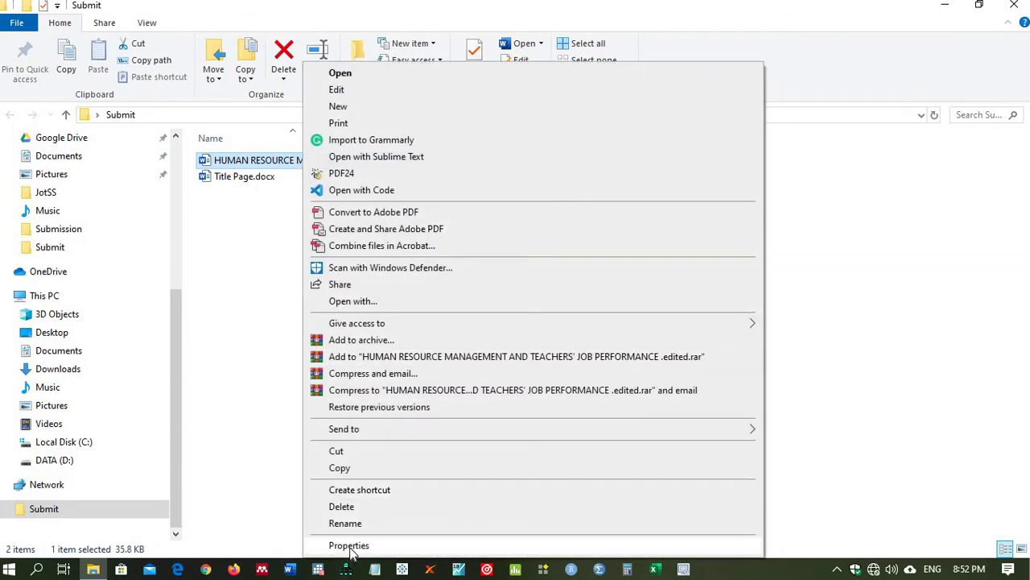
{"action": "left_click", "coordinate": [348, 545]}
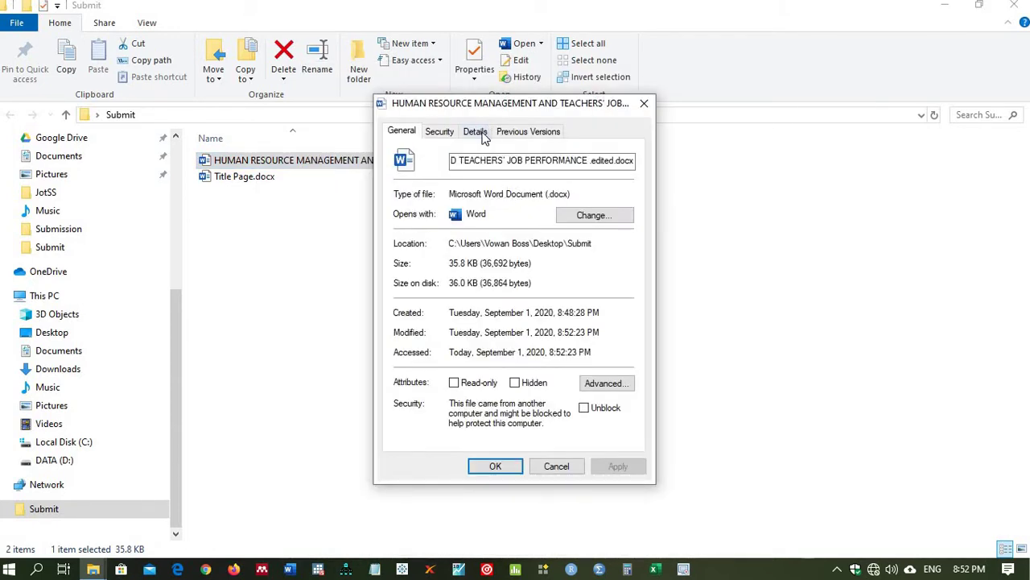
{"action": "left_click", "coordinate": [478, 132]}
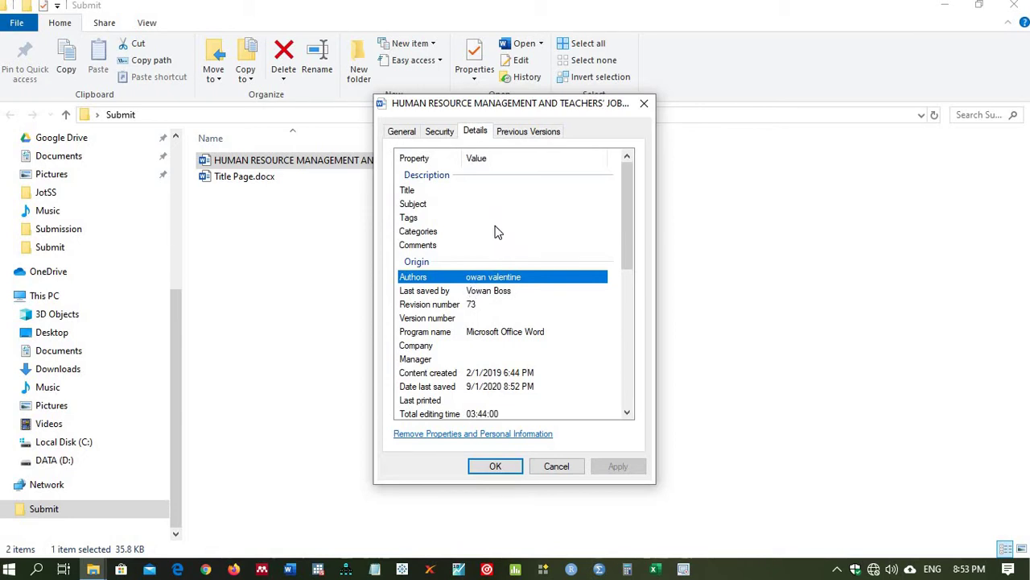
{"action": "left_click", "coordinate": [473, 433]}
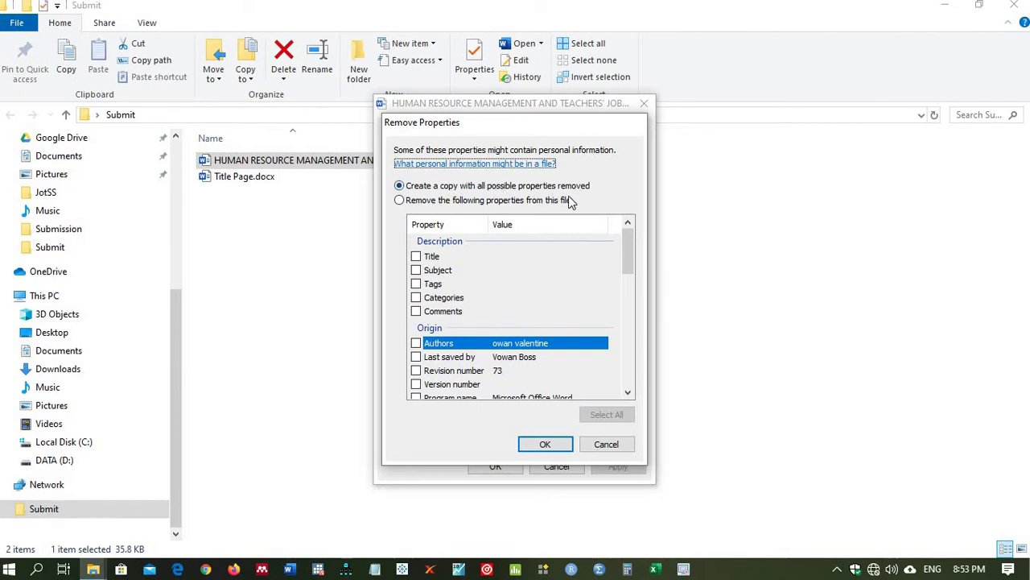
{"action": "left_click", "coordinate": [542, 447]}
{"action": "left_click", "coordinate": [495, 466]}
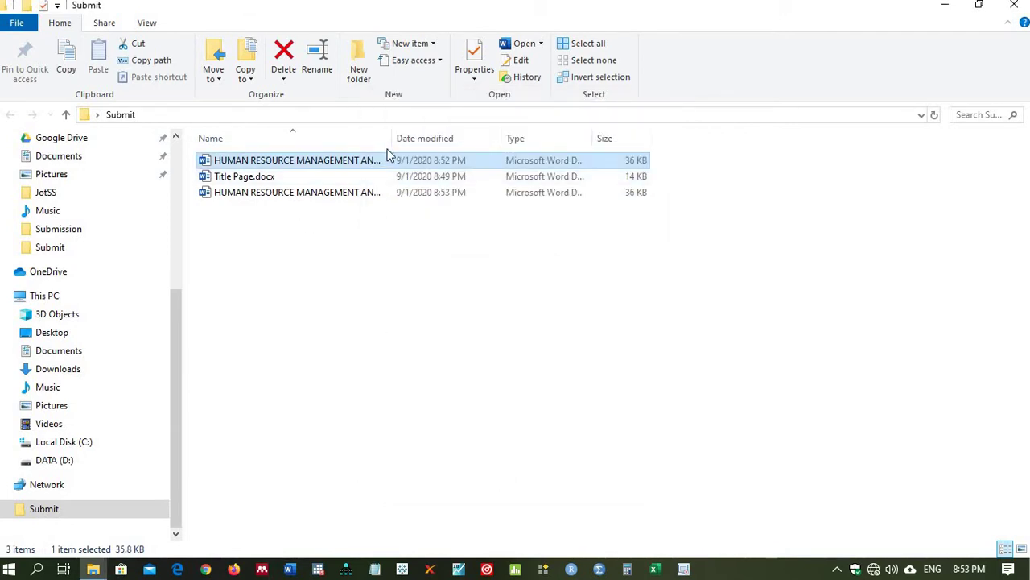
{"action": "left_click_drag", "start_coordinate": [392, 138], "coordinate": [727, 139]}
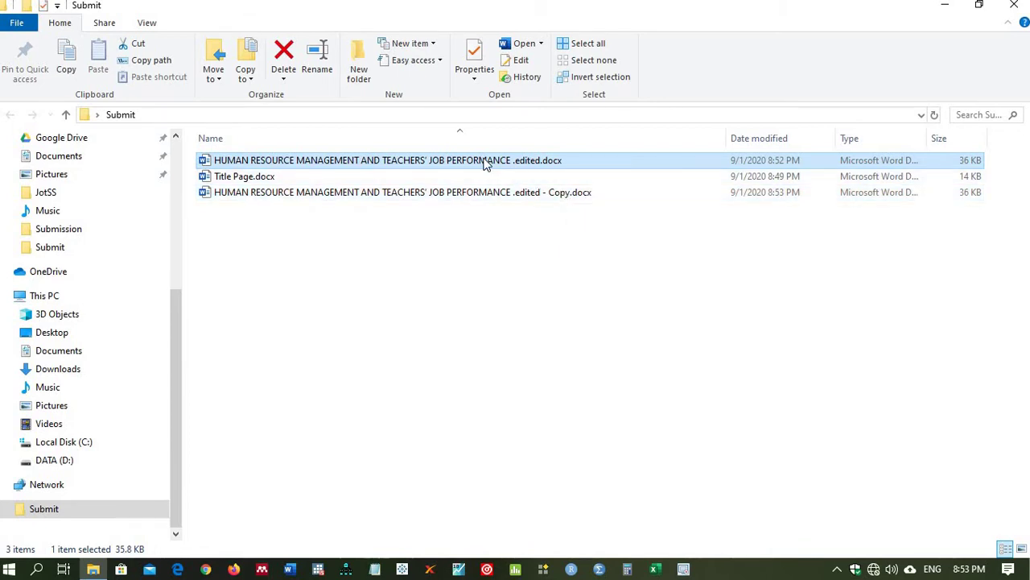
Step: Delete the original manuscript, make a stripped 'Title Page - Copy.docx', and delete the original title page
{"action": "left_click", "coordinate": [286, 55]}
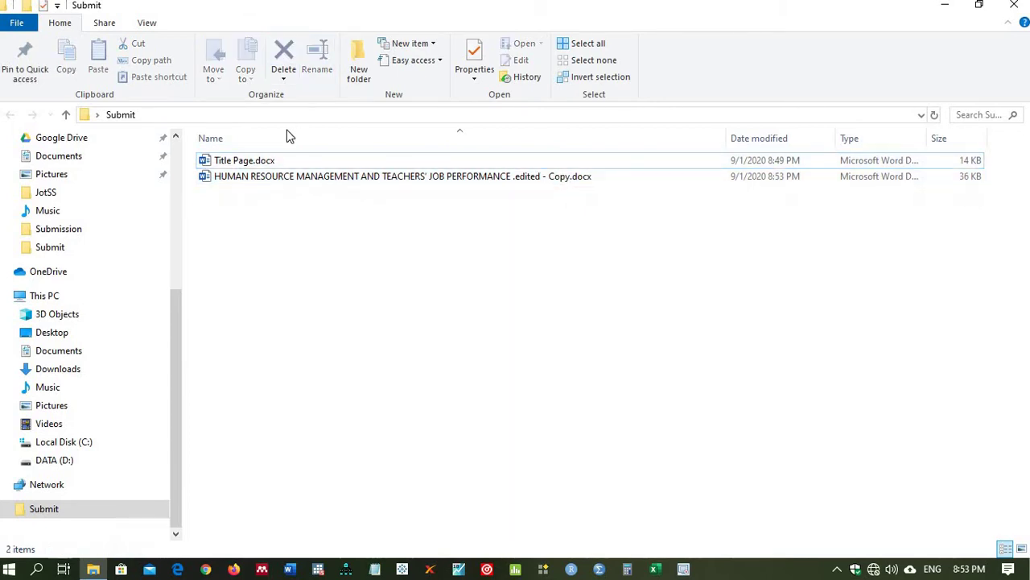
{"action": "left_click", "coordinate": [244, 165]}
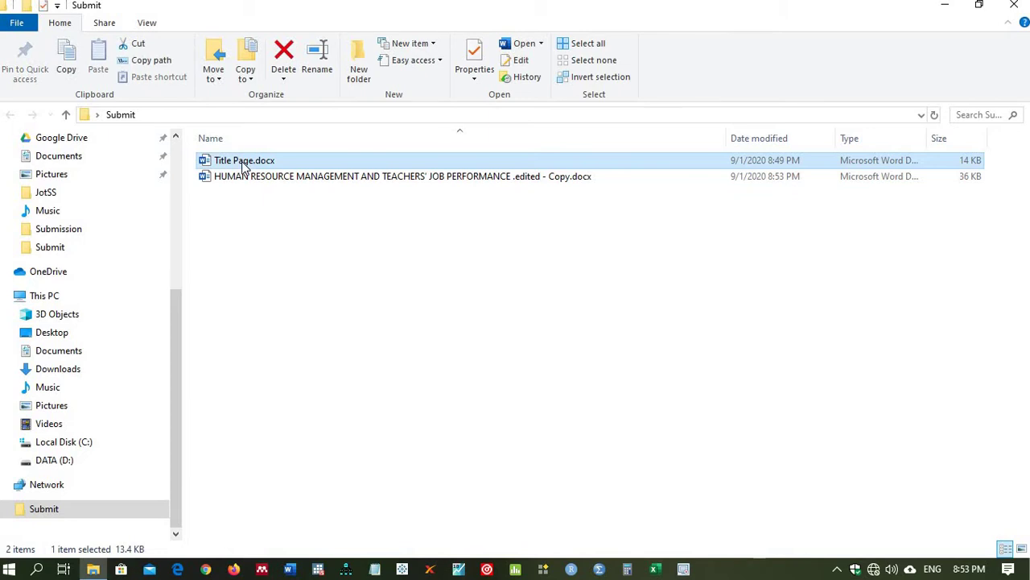
{"action": "right_click", "coordinate": [244, 165]}
{"action": "left_click", "coordinate": [294, 545]}
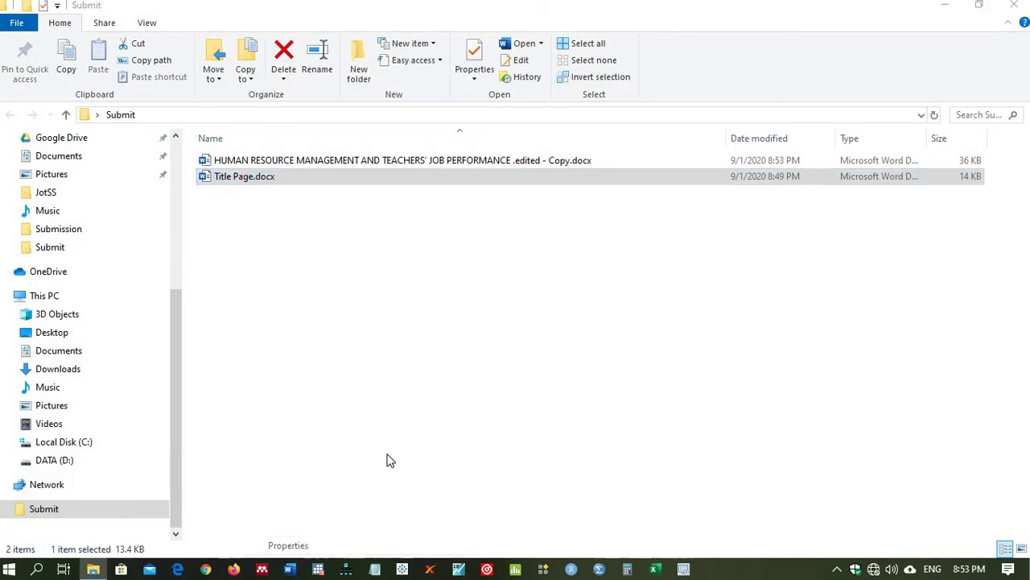
{"action": "left_click", "coordinate": [475, 135]}
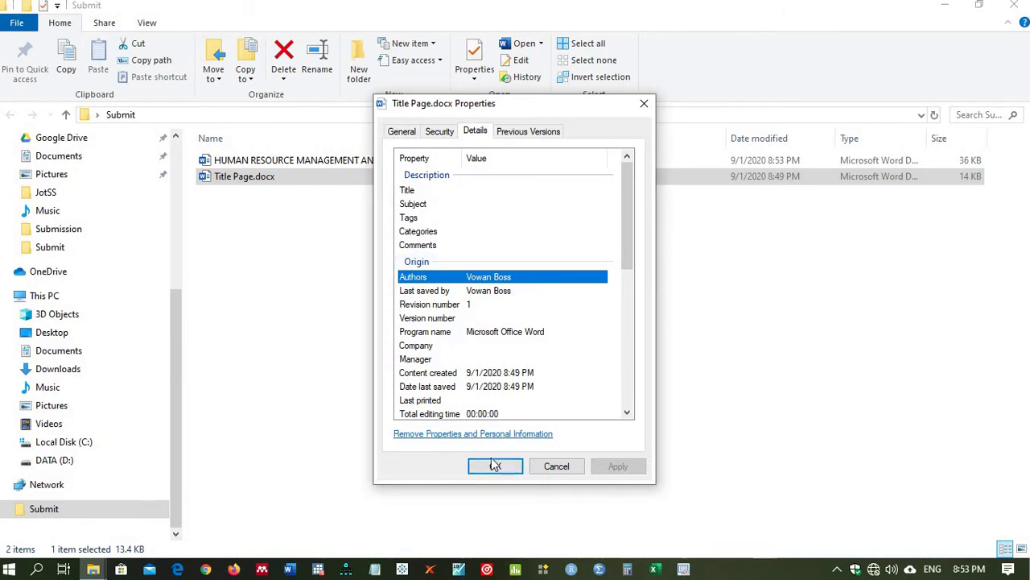
{"action": "left_click", "coordinate": [475, 435]}
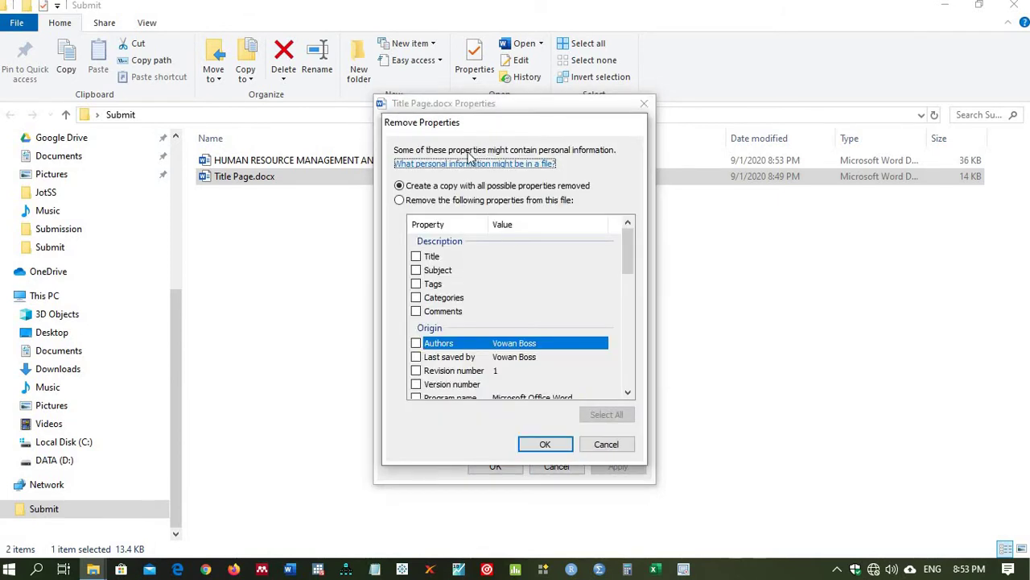
{"action": "left_click", "coordinate": [537, 449]}
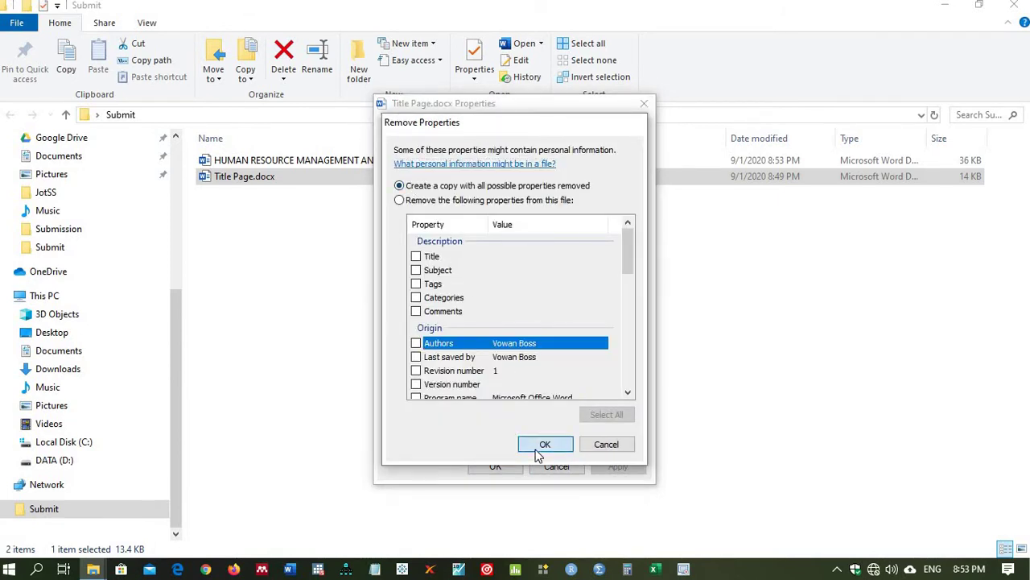
{"action": "left_click", "coordinate": [509, 465]}
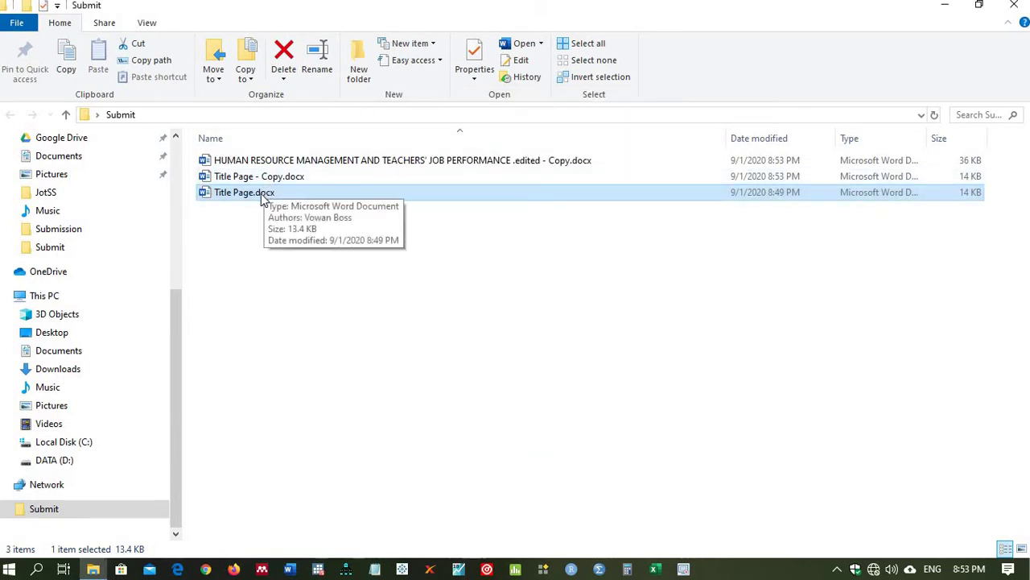
{"action": "left_click", "coordinate": [283, 52]}
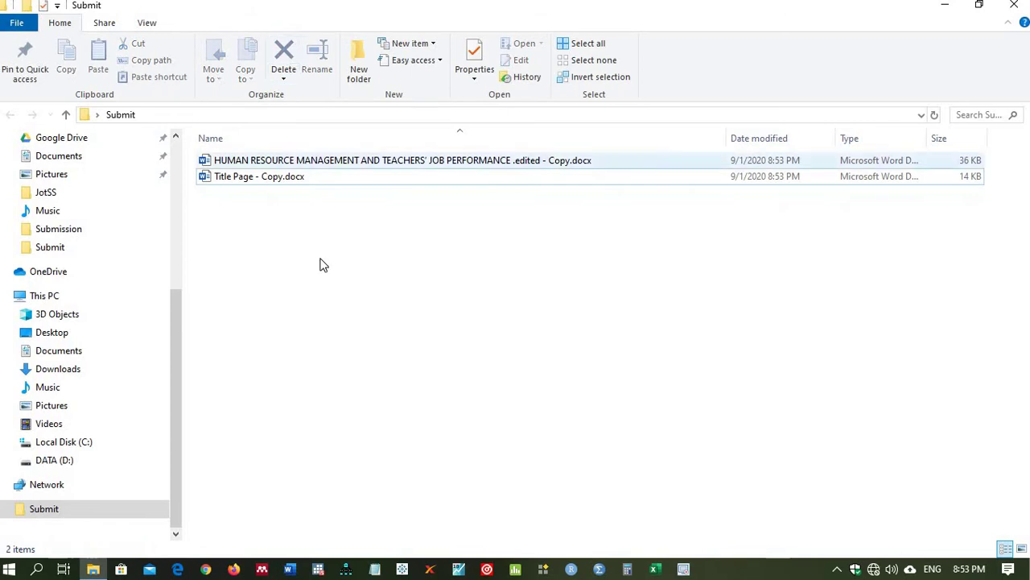
{"action": "left_click", "coordinate": [275, 177]}
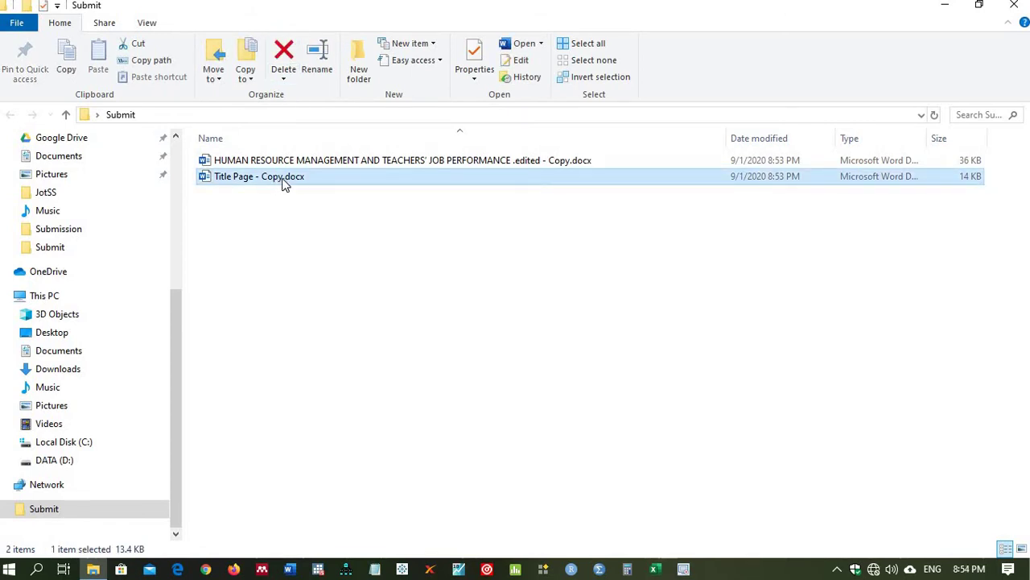
Step: Rename 'Title Page - Copy.docx' to Title Page.docx, keeping the .docx extension
{"action": "left_click", "coordinate": [285, 179]}
{"action": "left_click", "coordinate": [283, 178]}
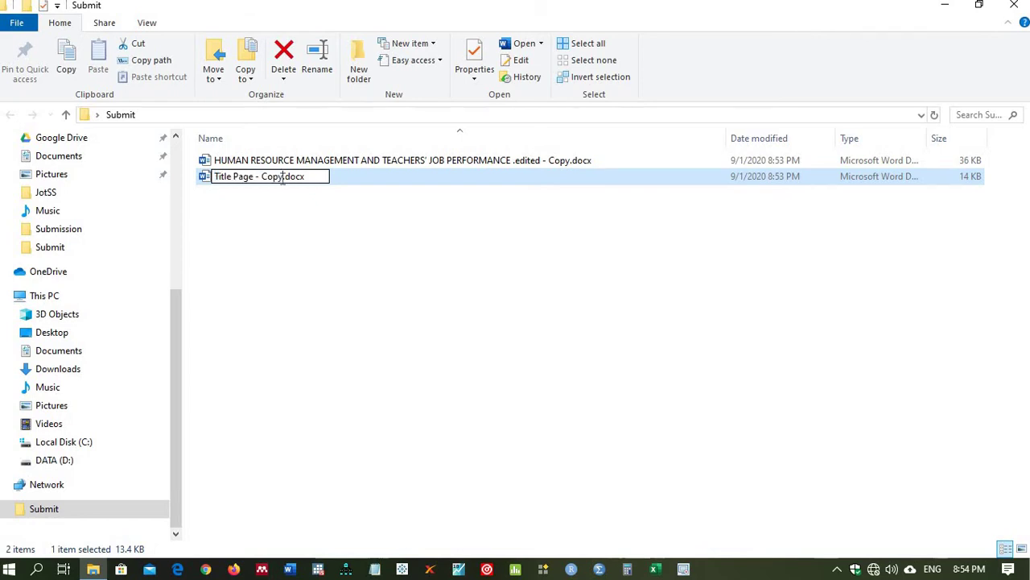
{"action": "key", "text": "BackSpace"}
{"action": "key", "text": "BackSpace"}
{"action": "key", "text": "BackSpace"}
{"action": "key", "text": "BackSpace"}
{"action": "key", "text": "BackSpace"}
{"action": "key", "text": "BackSpace"}
{"action": "key", "text": "BackSpace"}
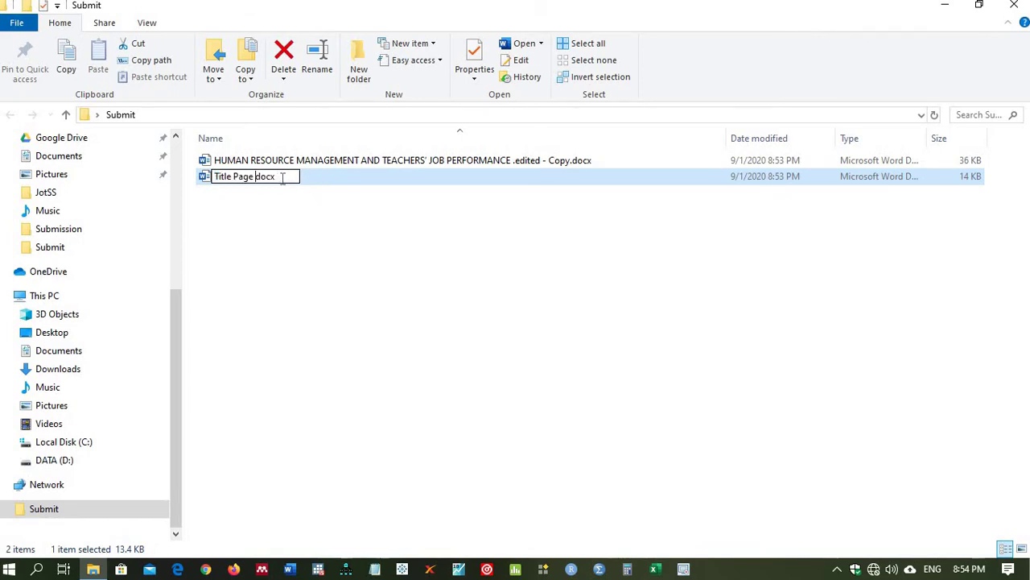
{"action": "key", "text": "BackSpace"}
{"action": "key", "text": "Return"}
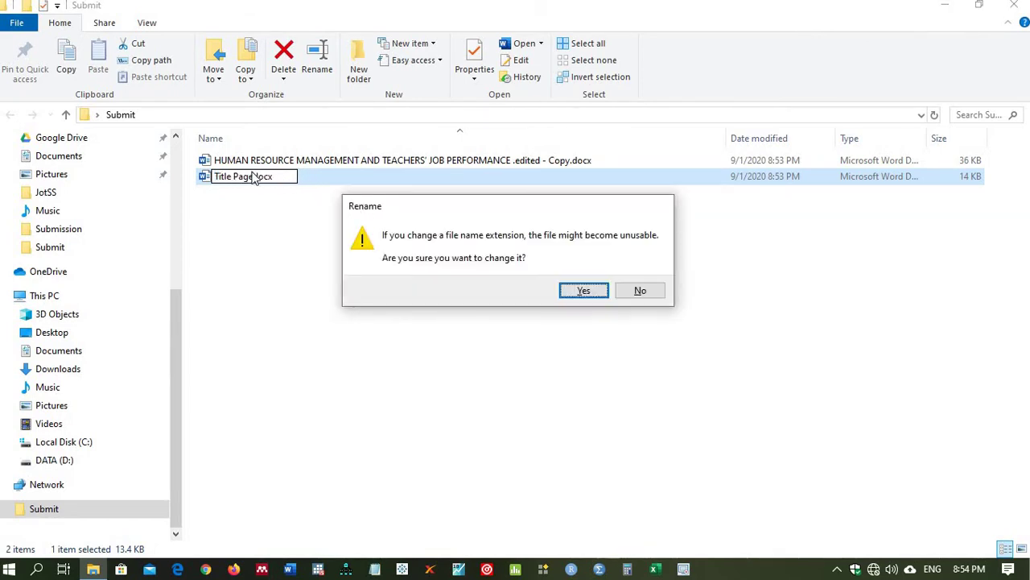
{"action": "left_click", "coordinate": [639, 293]}
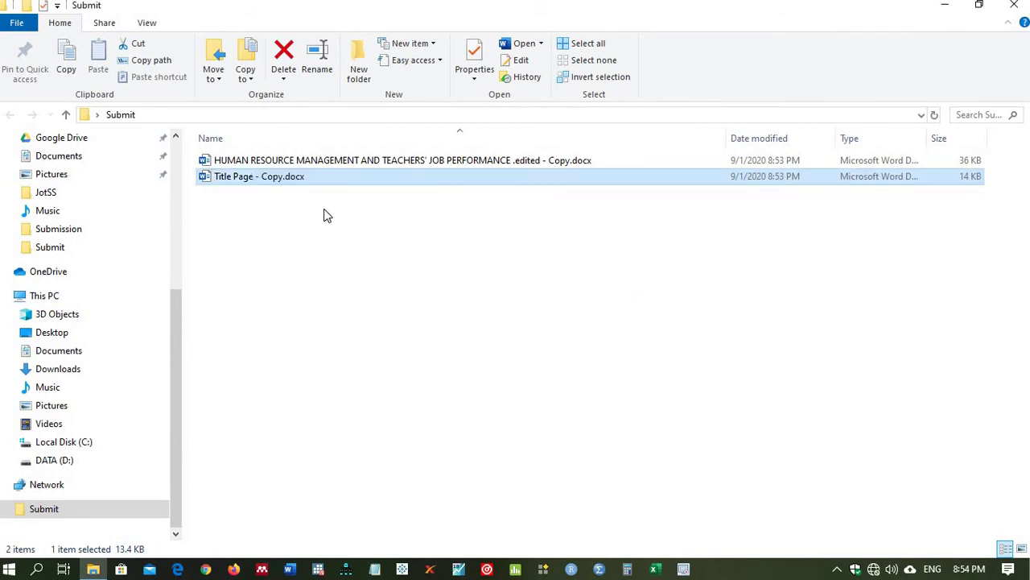
{"action": "key", "text": "F2"}
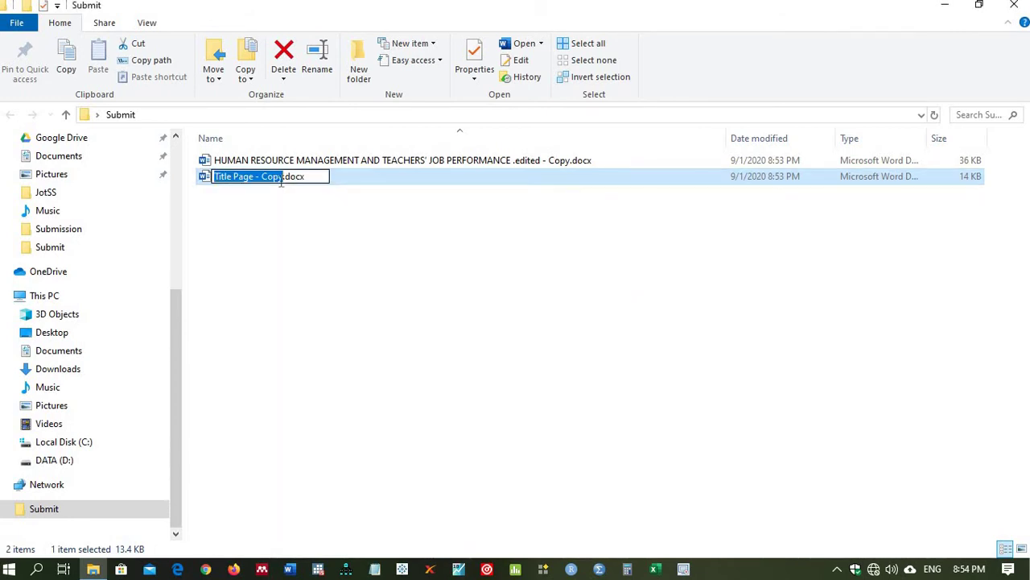
{"action": "left_click", "coordinate": [281, 178]}
{"action": "key", "text": "BackSpace"}
{"action": "key", "text": "BackSpace"}
{"action": "key", "text": "BackSpace"}
{"action": "key", "text": "BackSpace"}
{"action": "key", "text": "BackSpace"}
{"action": "key", "text": "BackSpace"}
{"action": "key", "text": "BackSpace"}
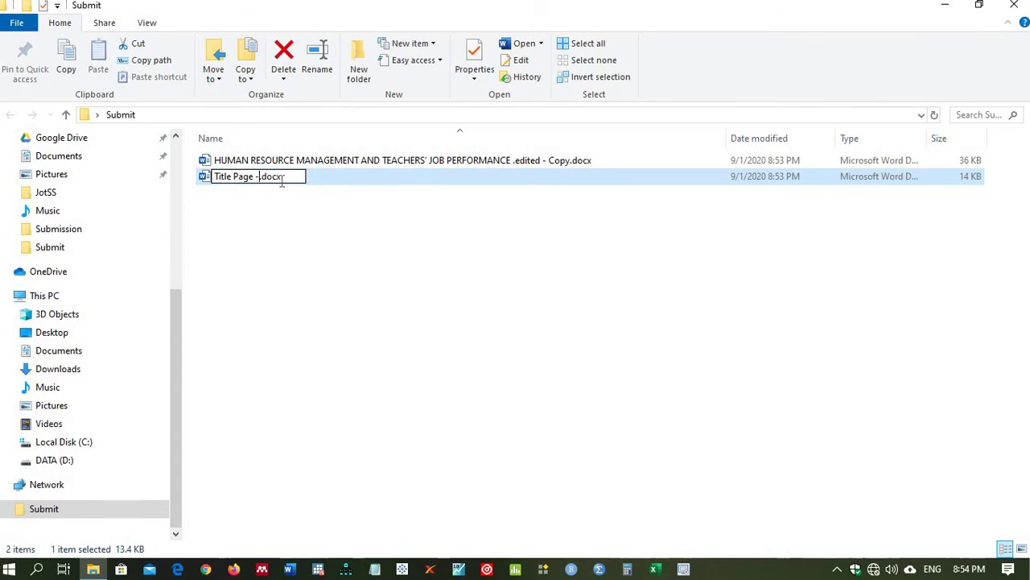
{"action": "key", "text": "Return"}
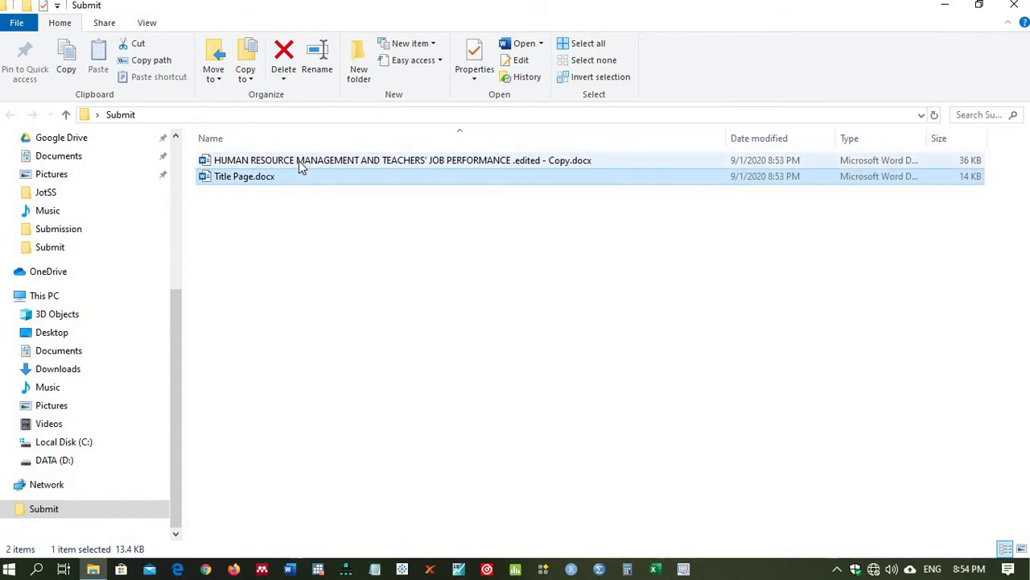
Step: Rename the long manuscript copy to Article.docx
{"action": "left_click", "coordinate": [298, 161]}
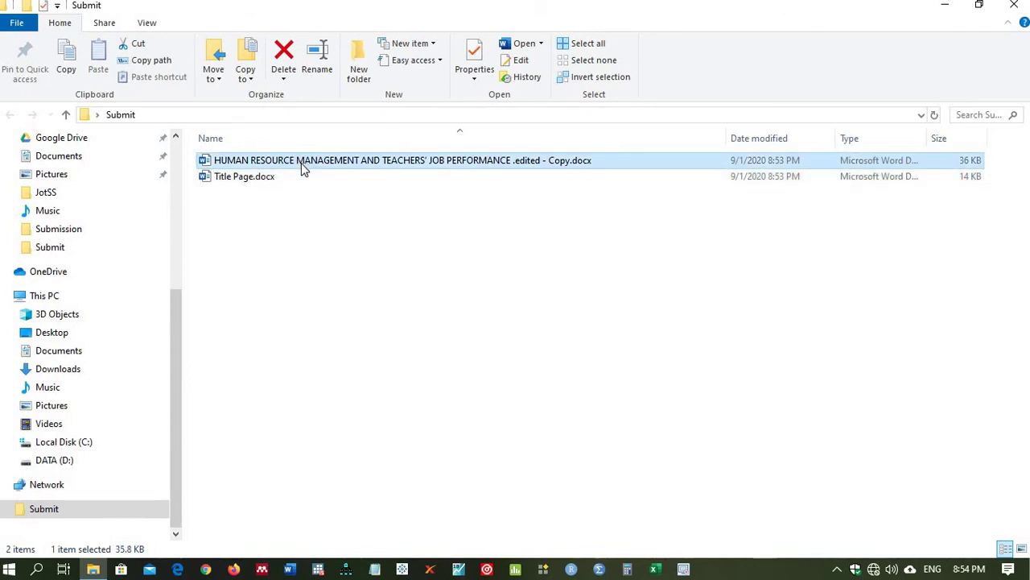
{"action": "left_click", "coordinate": [301, 161]}
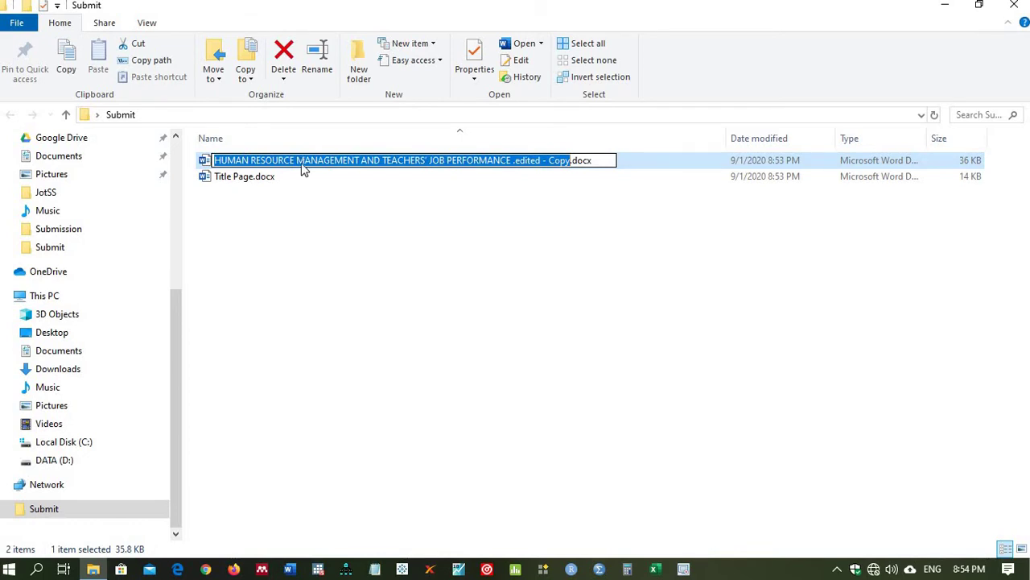
{"action": "type", "text": "Main"}
{"action": "key", "text": "BackSpace"}
{"action": "key", "text": "BackSpace"}
{"action": "key", "text": "BackSpace"}
{"action": "key", "text": "BackSpace"}
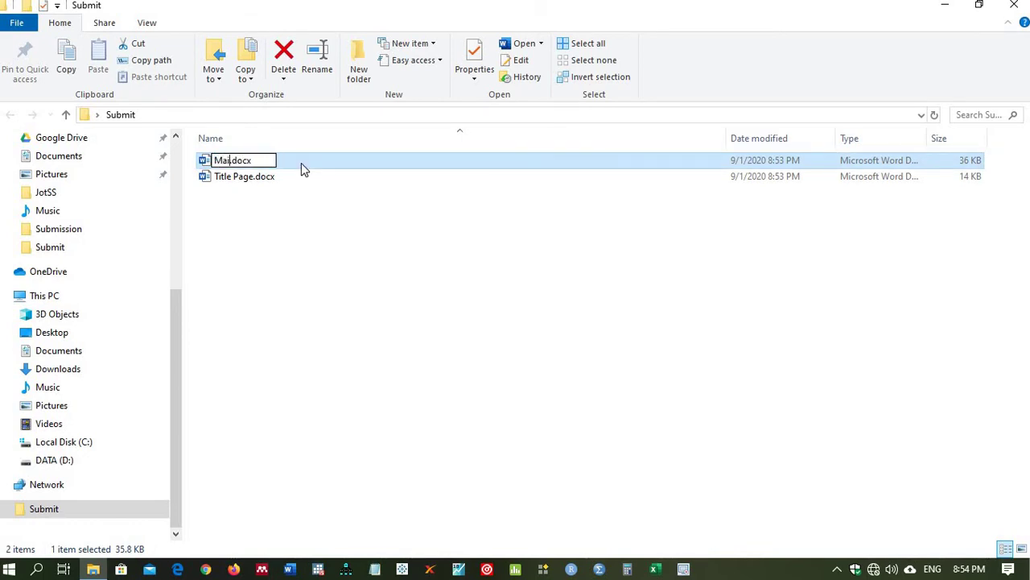
{"action": "type", "text": "Anticle"}
{"action": "key", "text": "Return"}
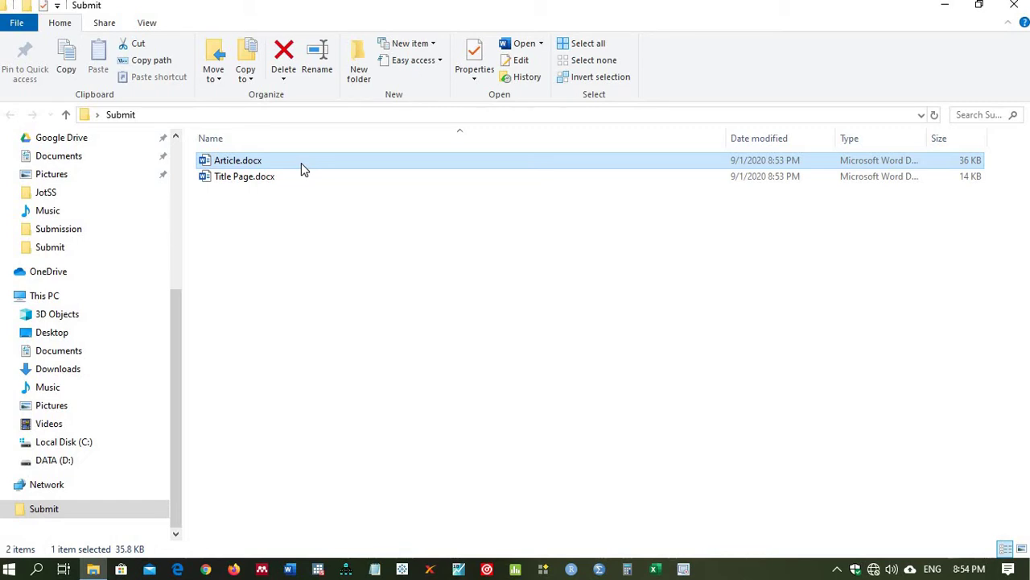
Step: Connect to the Wi-Fi network from the taskbar tray, then switch to Firefox
{"action": "left_click", "coordinate": [891, 569]}
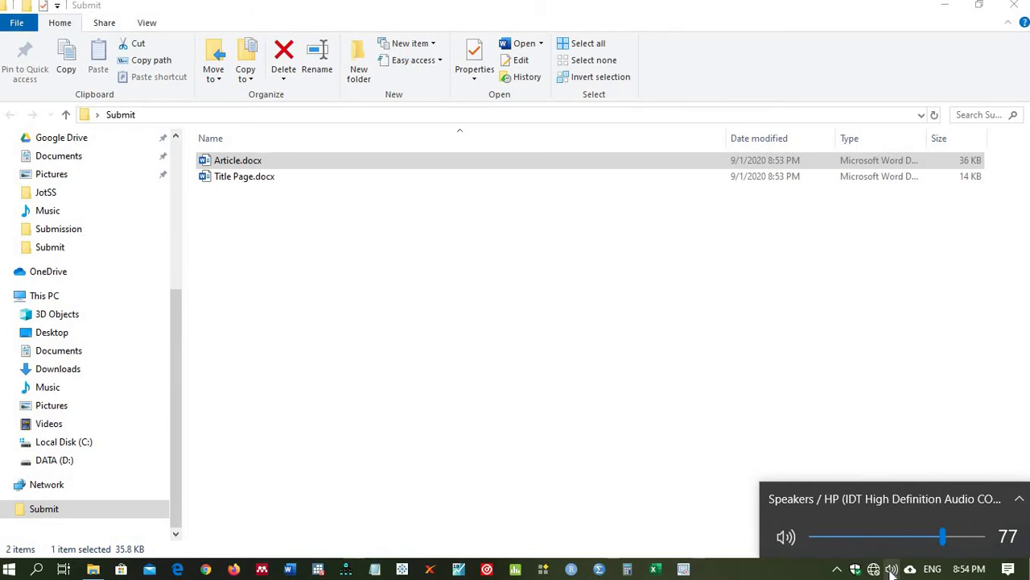
{"action": "left_click", "coordinate": [874, 569]}
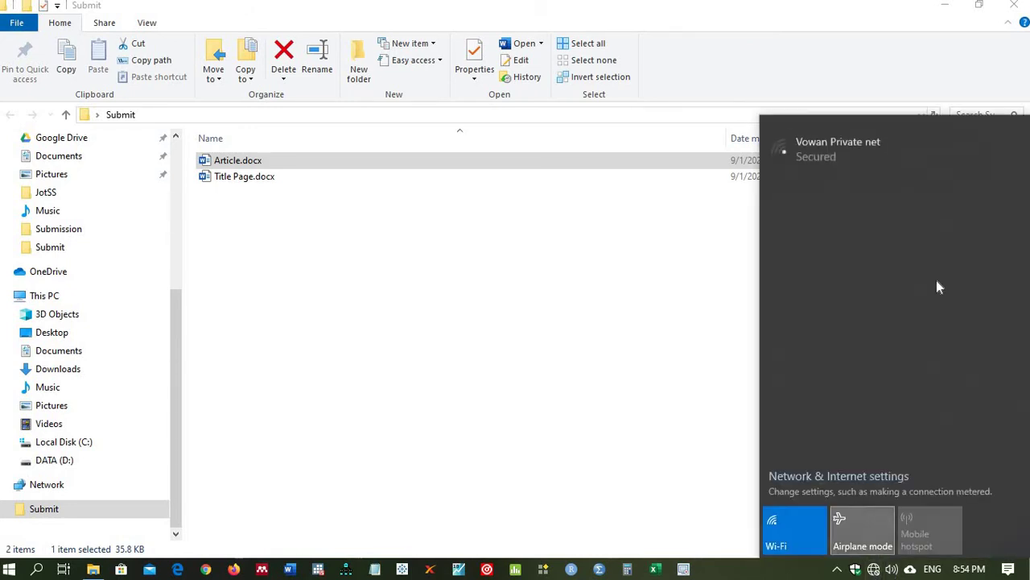
{"action": "left_click", "coordinate": [829, 153]}
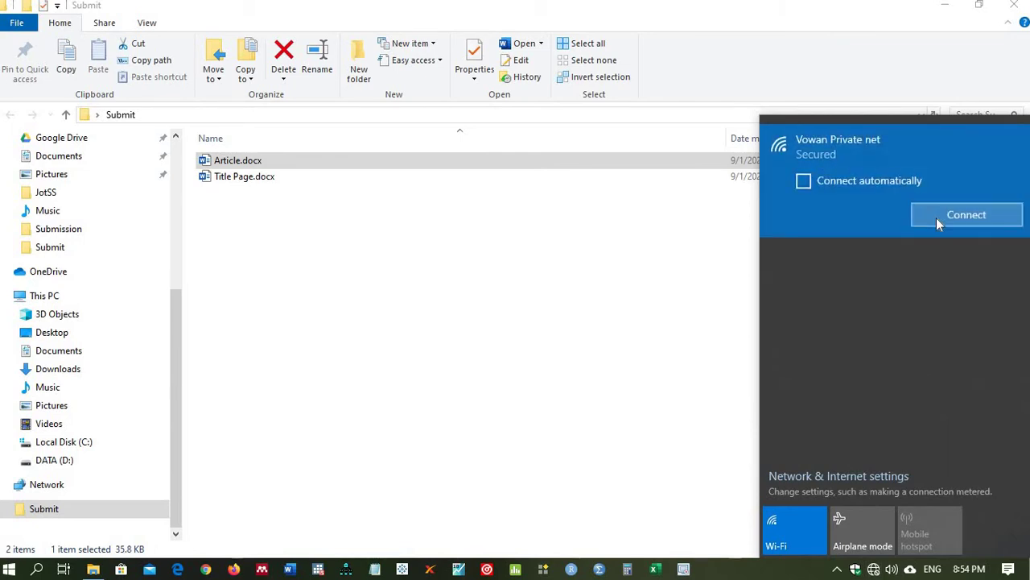
{"action": "left_click", "coordinate": [936, 217]}
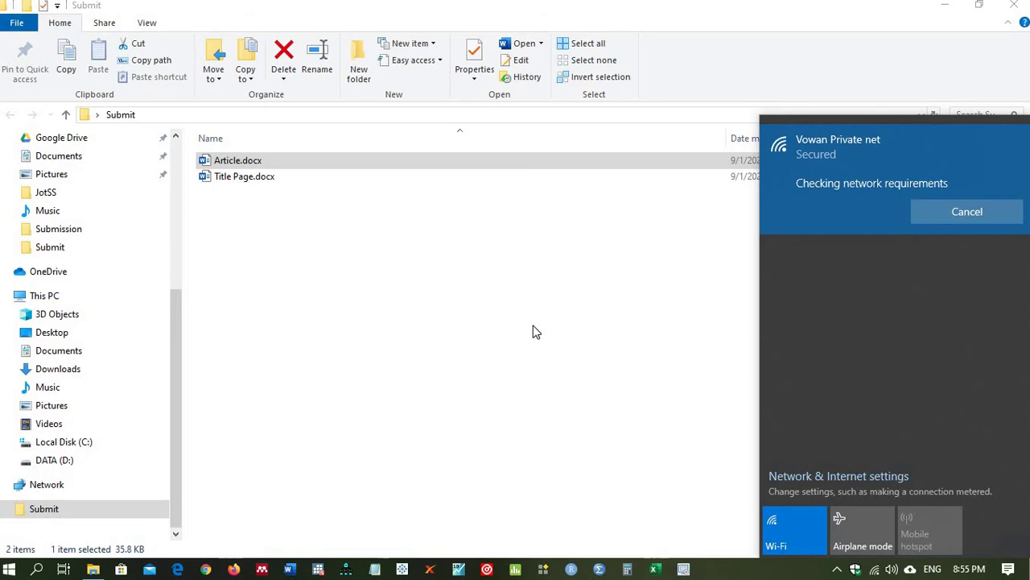
{"action": "left_click", "coordinate": [532, 332]}
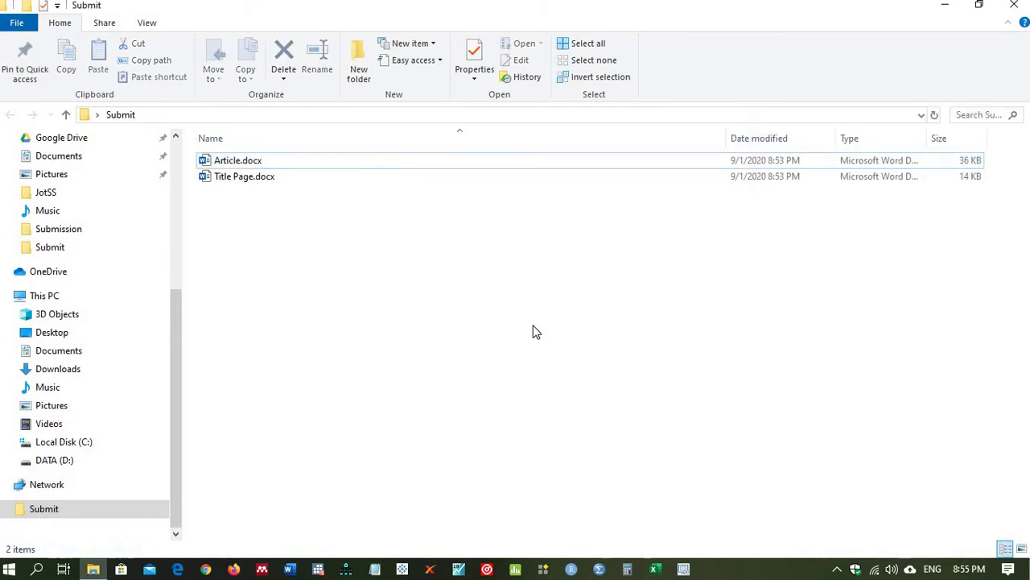
{"action": "left_click", "coordinate": [235, 569]}
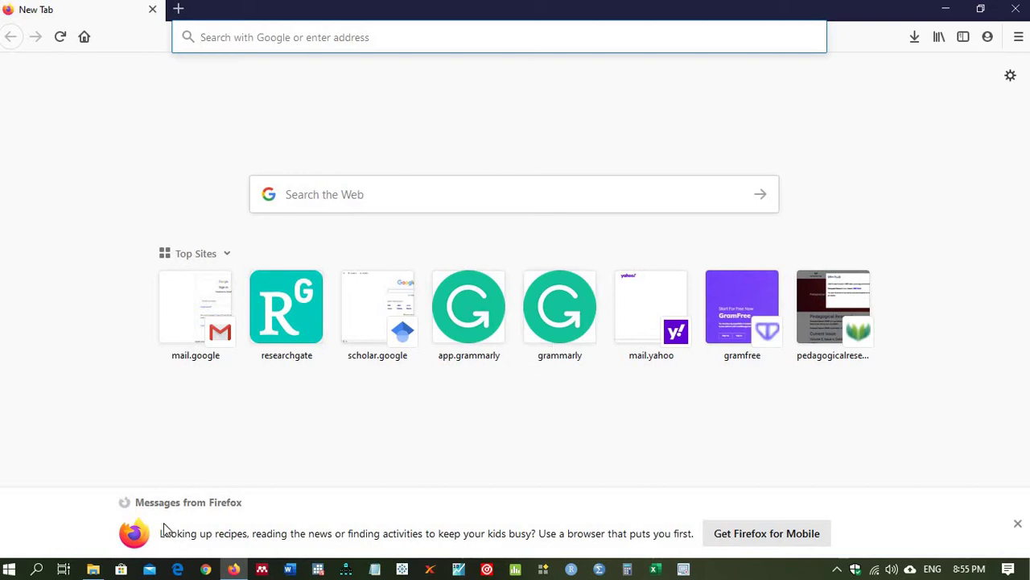
Step: Open Cover Letter.docx from the Correspondence folder in Word, then return to Firefox
{"action": "left_click", "coordinate": [94, 569]}
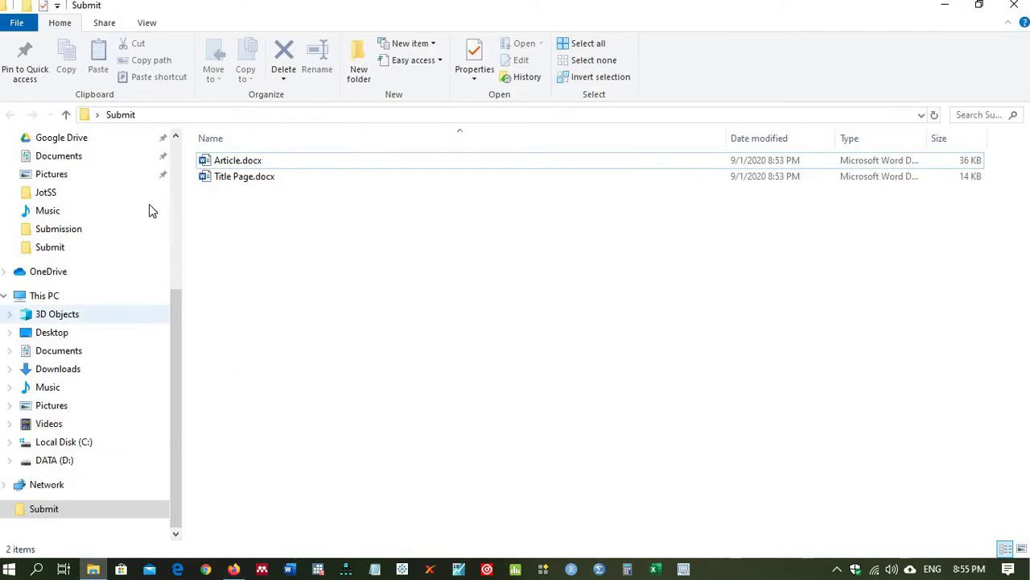
{"action": "left_click_drag", "start_coordinate": [178, 306], "coordinate": [172, 167]}
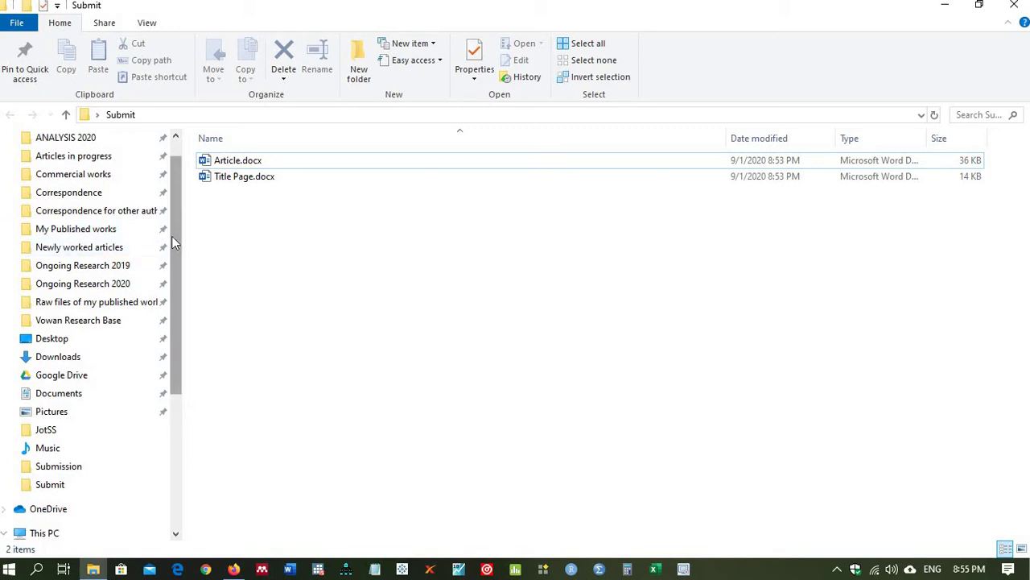
{"action": "left_click", "coordinate": [73, 191]}
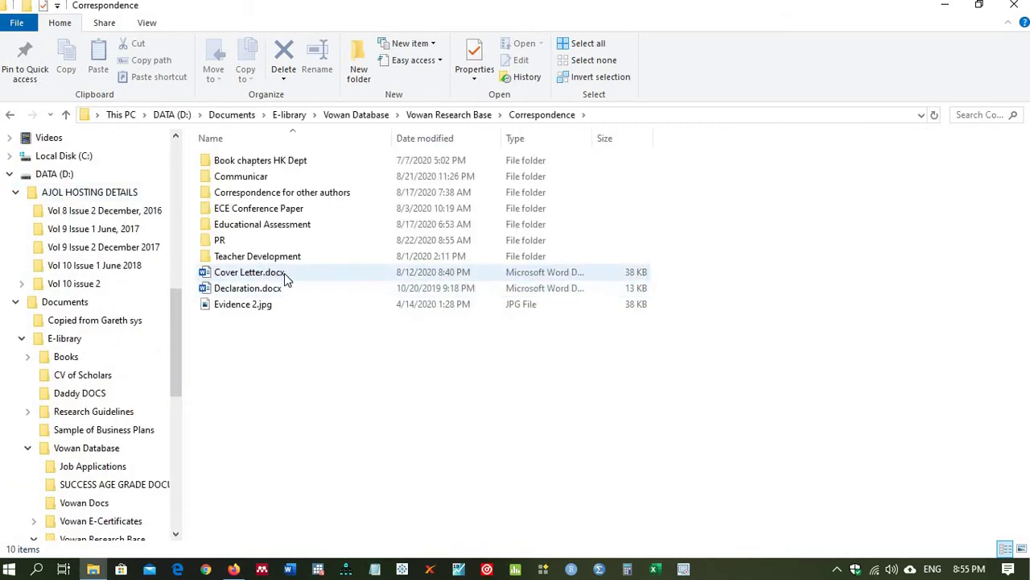
{"action": "double_click", "coordinate": [284, 273]}
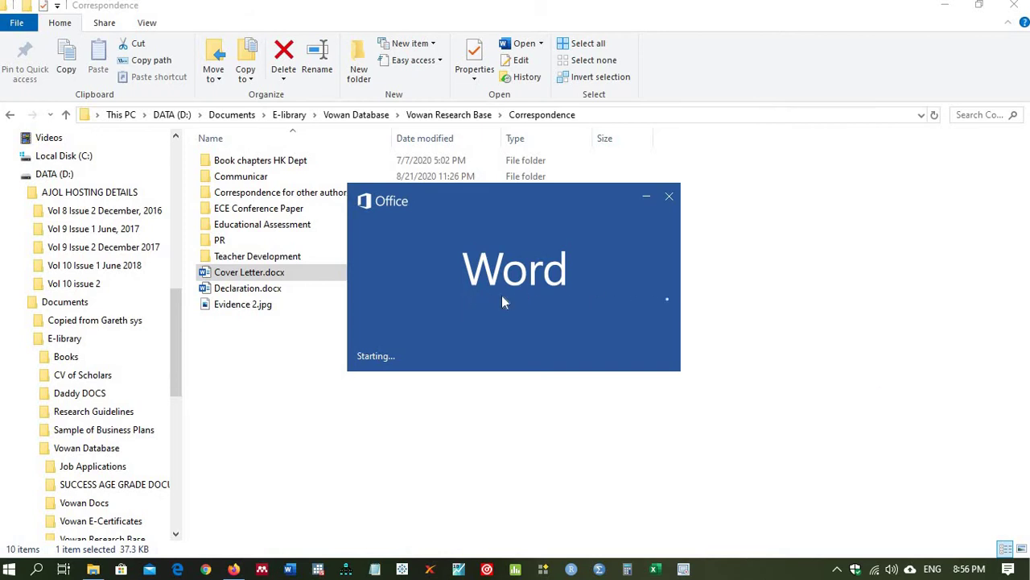
{"action": "left_click", "coordinate": [234, 570]}
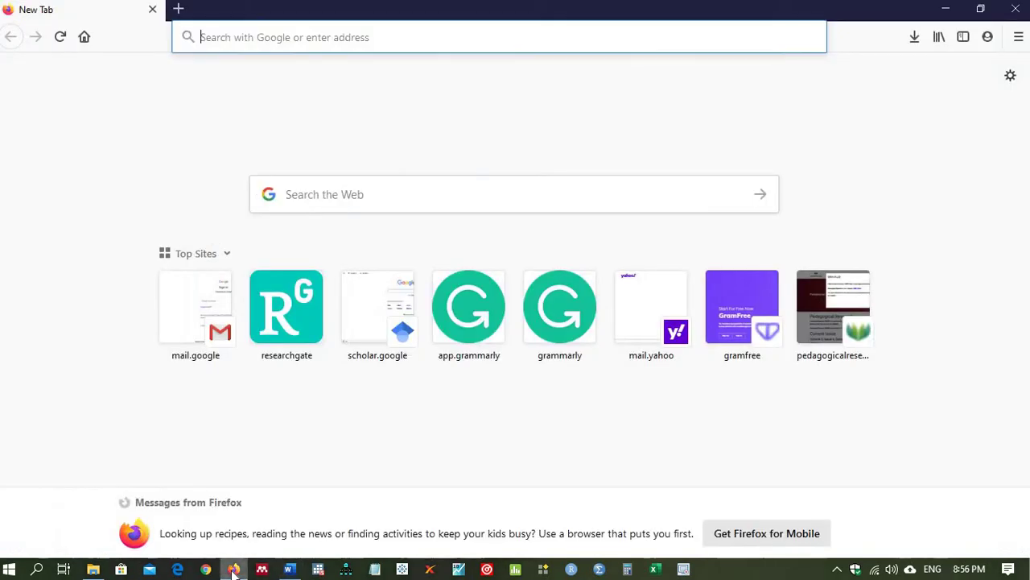
Step: Search for 'Pertanika Journal of Social Sciences' and open the journal's JSSH page
{"action": "left_click", "coordinate": [397, 38]}
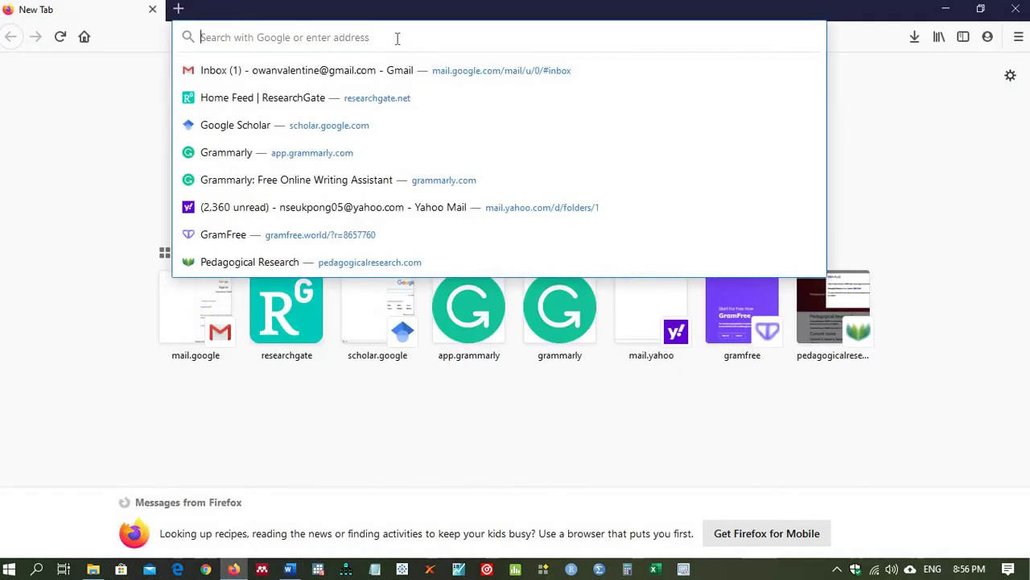
{"action": "type", "text": "Pe"}
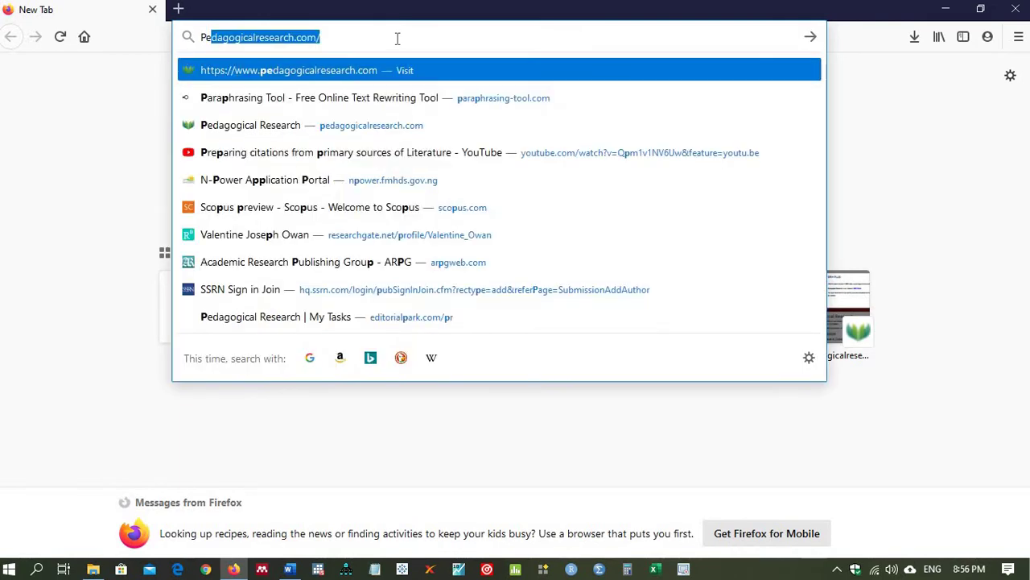
{"action": "type", "text": "rtan"}
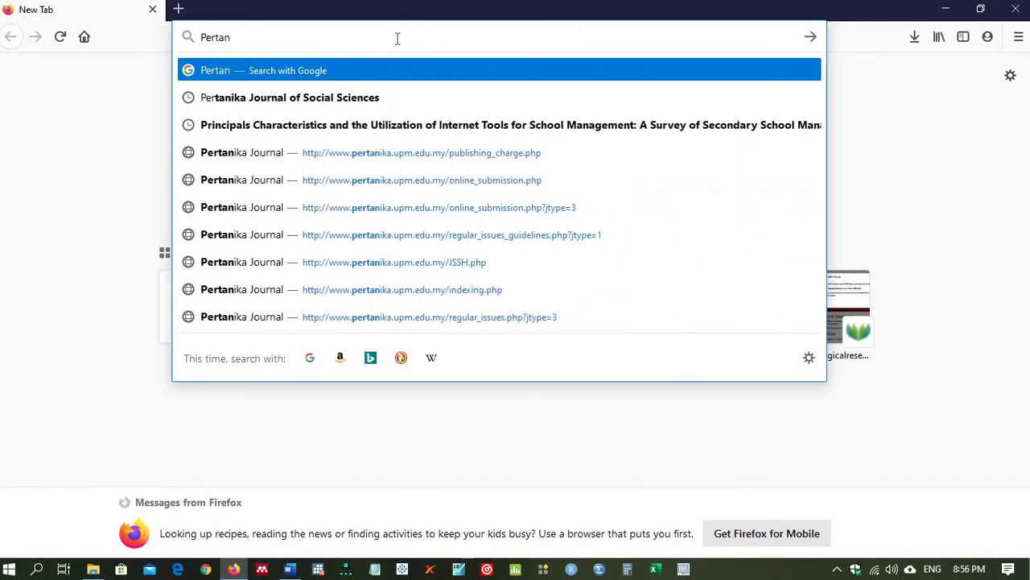
{"action": "left_click", "coordinate": [330, 97]}
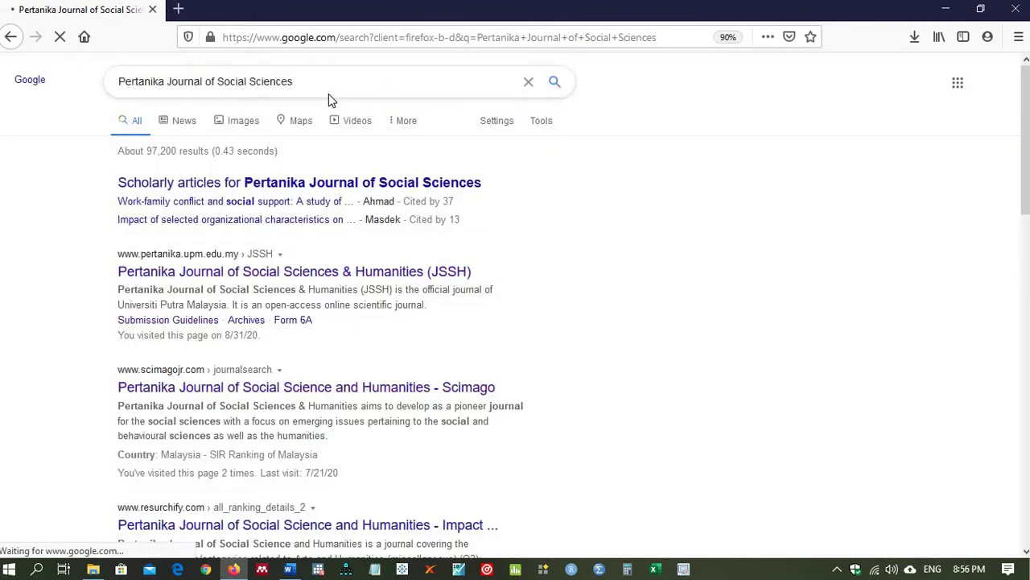
{"action": "left_click", "coordinate": [207, 275]}
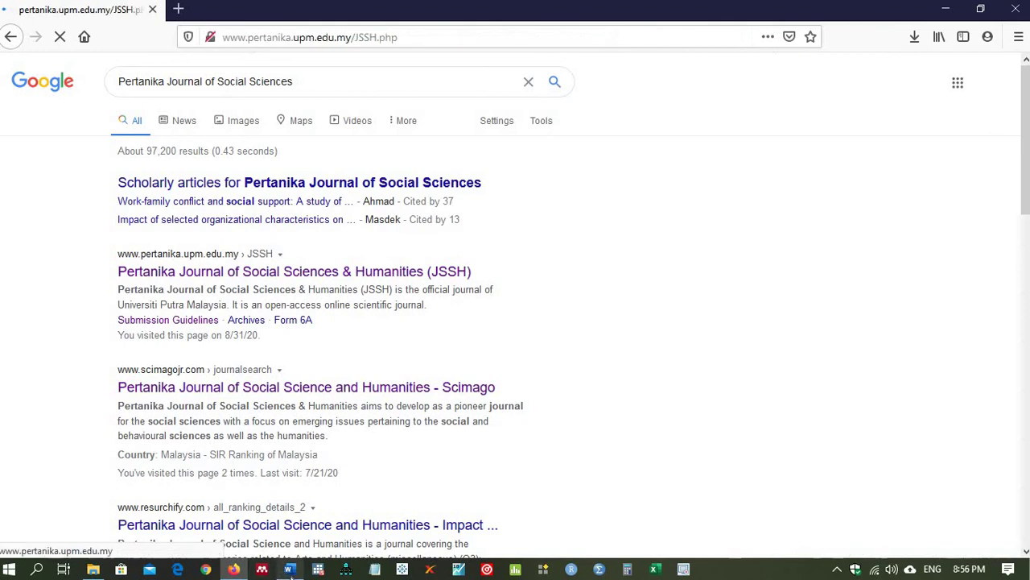
Step: Scroll through the declarations in Cover Letter.docx, then close the document
{"action": "left_click", "coordinate": [290, 569]}
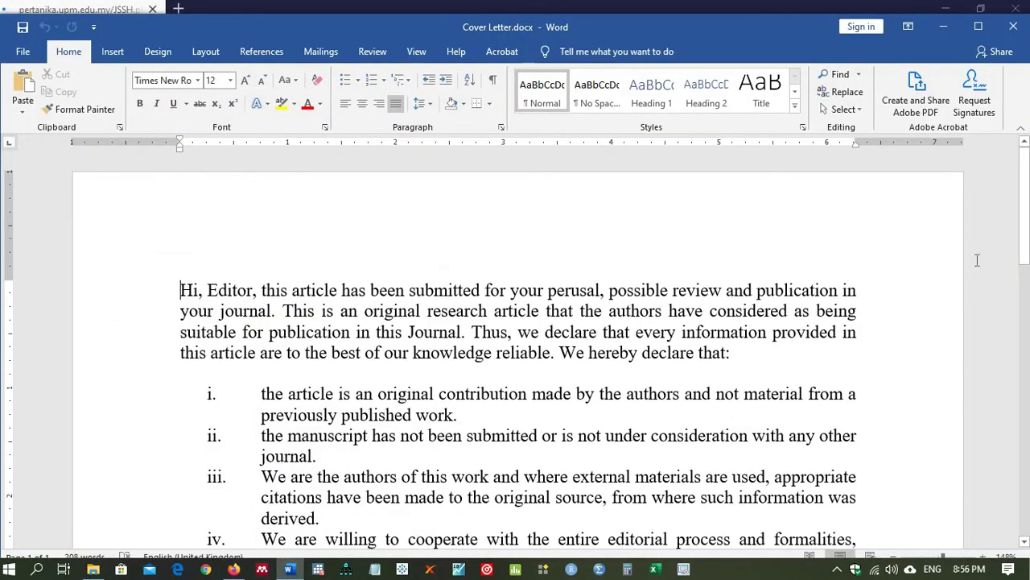
{"action": "left_click_drag", "start_coordinate": [1027, 221], "coordinate": [1027, 249]}
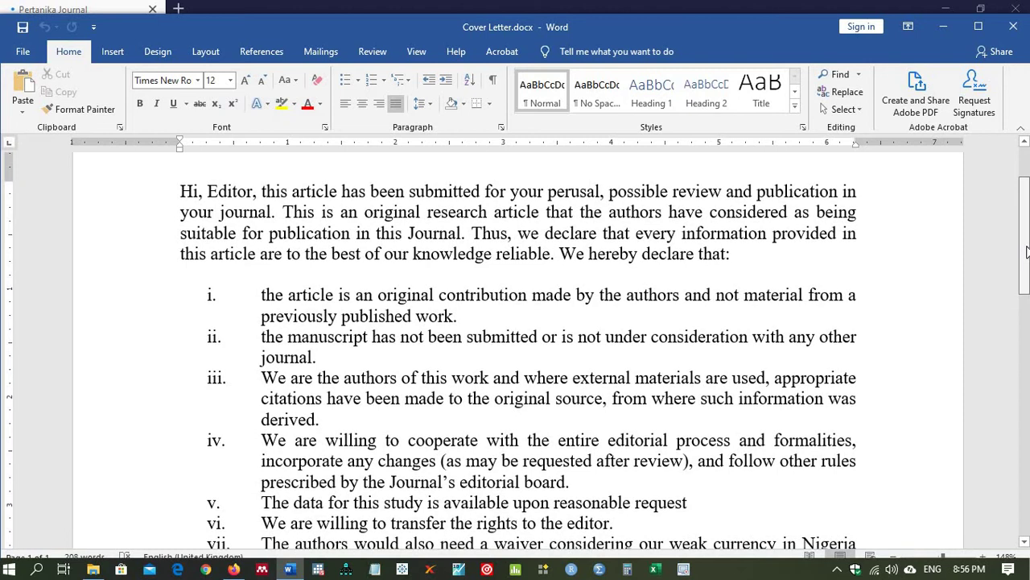
{"action": "left_click_drag", "start_coordinate": [1027, 252], "coordinate": [1027, 256]}
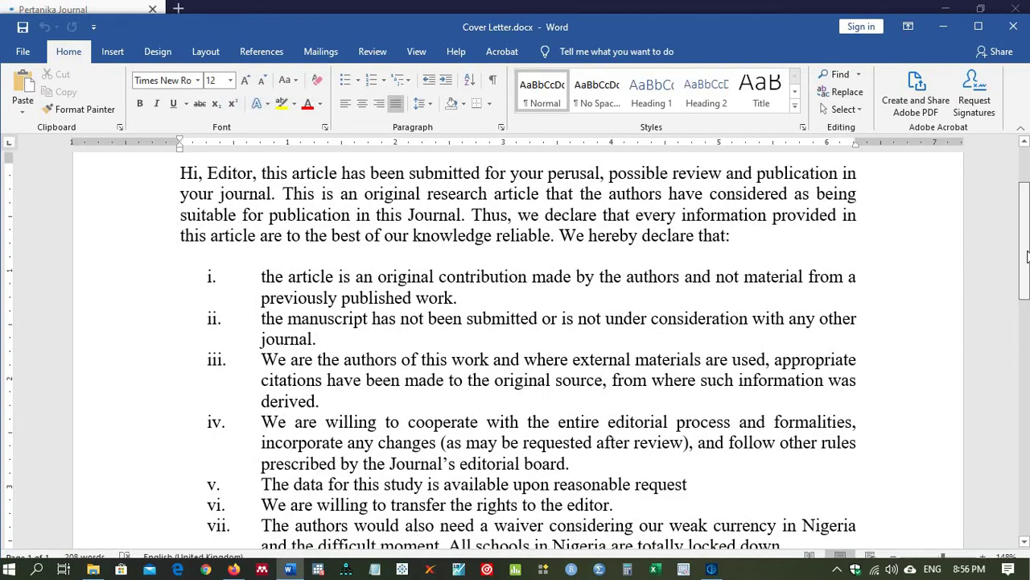
{"action": "left_click_drag", "start_coordinate": [1027, 256], "coordinate": [1017, 42]}
{"action": "left_click", "coordinate": [1016, 25]}
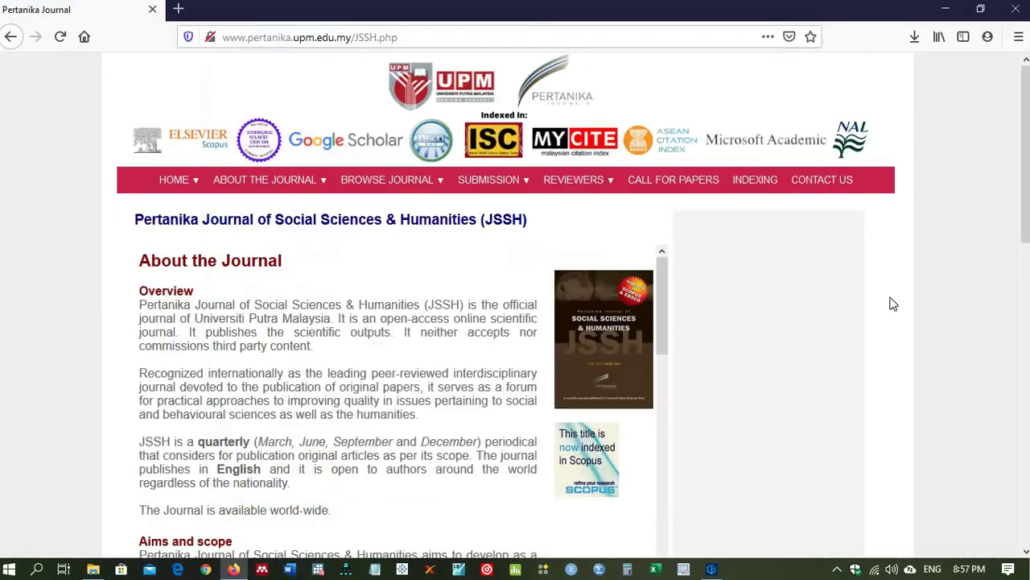
Step: Open Submission > Regular Issue > Online Submission and show the Pertanika J. Soc. Sci. & Hum. tab's STEP 1
{"action": "left_click", "coordinate": [892, 303]}
{"action": "left_click_drag", "start_coordinate": [1027, 179], "coordinate": [1014, 118]}
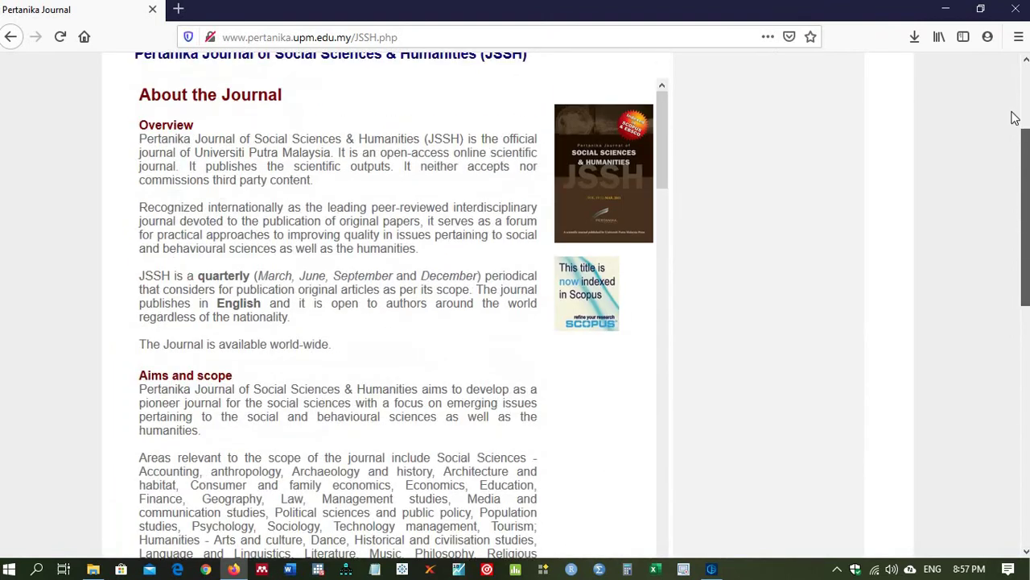
{"action": "left_click", "coordinate": [1020, 97]}
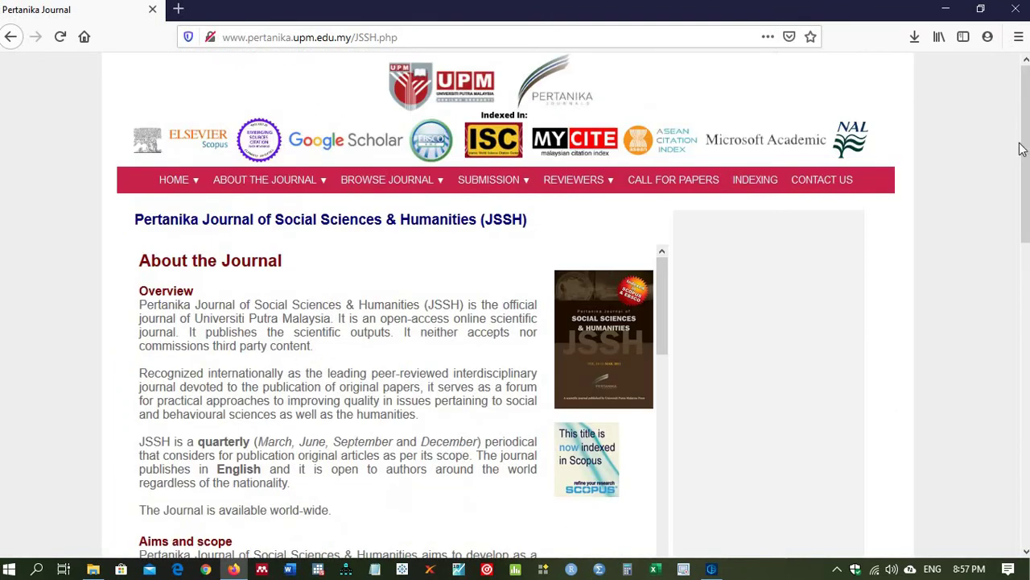
{"action": "mouse_move", "coordinate": [521, 184]}
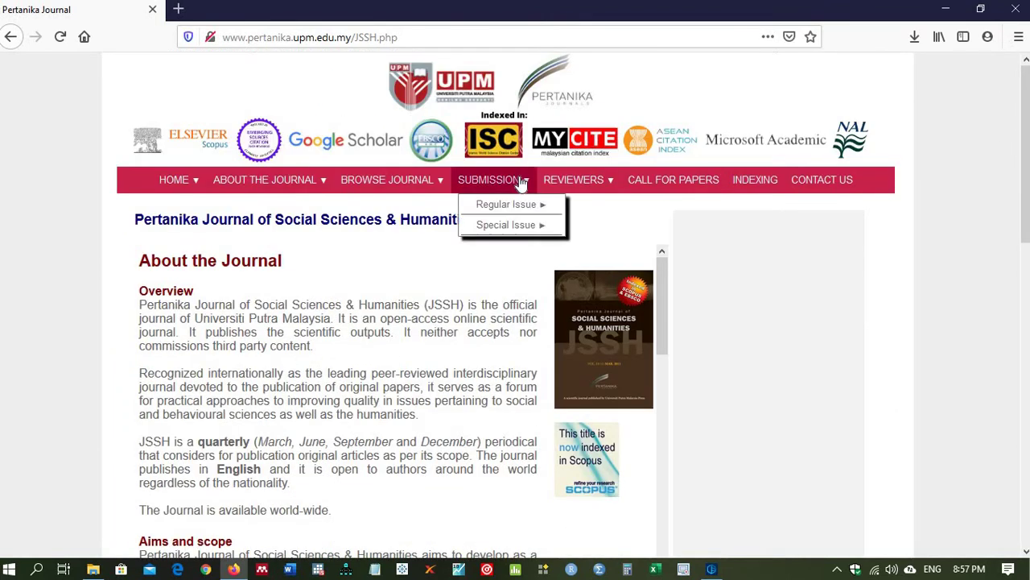
{"action": "mouse_move", "coordinate": [518, 207]}
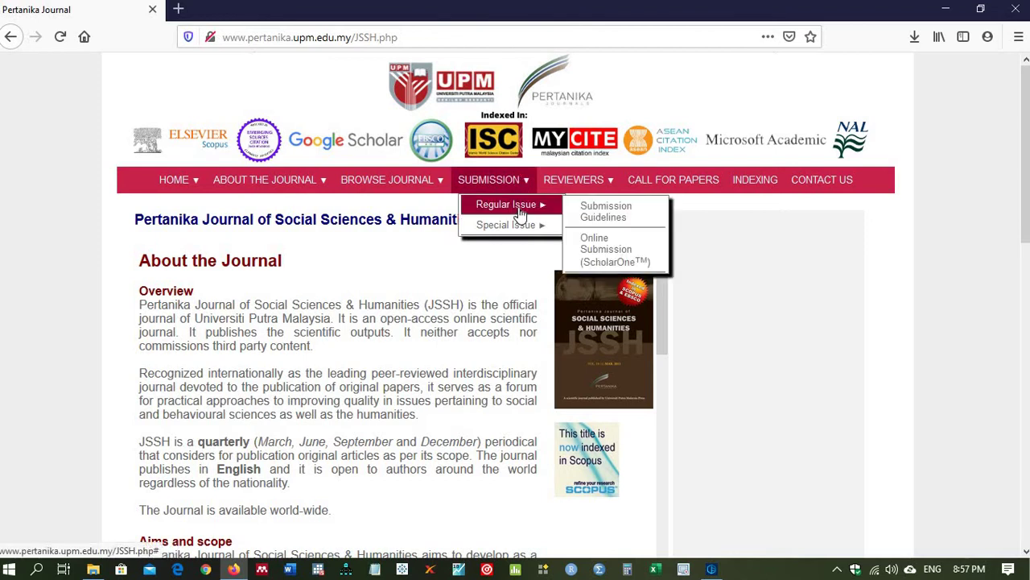
{"action": "left_click", "coordinate": [602, 257]}
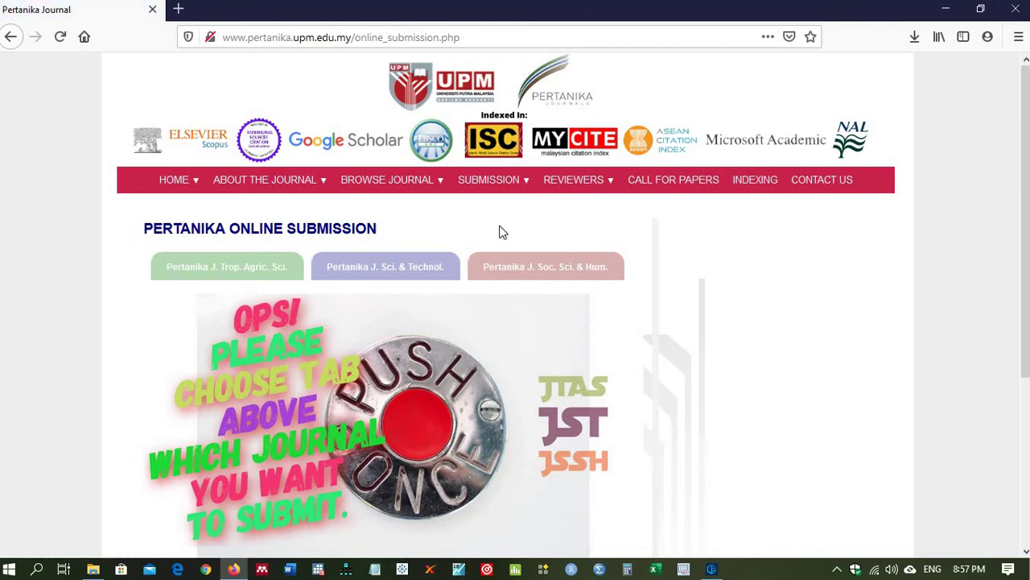
{"action": "left_click", "coordinate": [497, 276]}
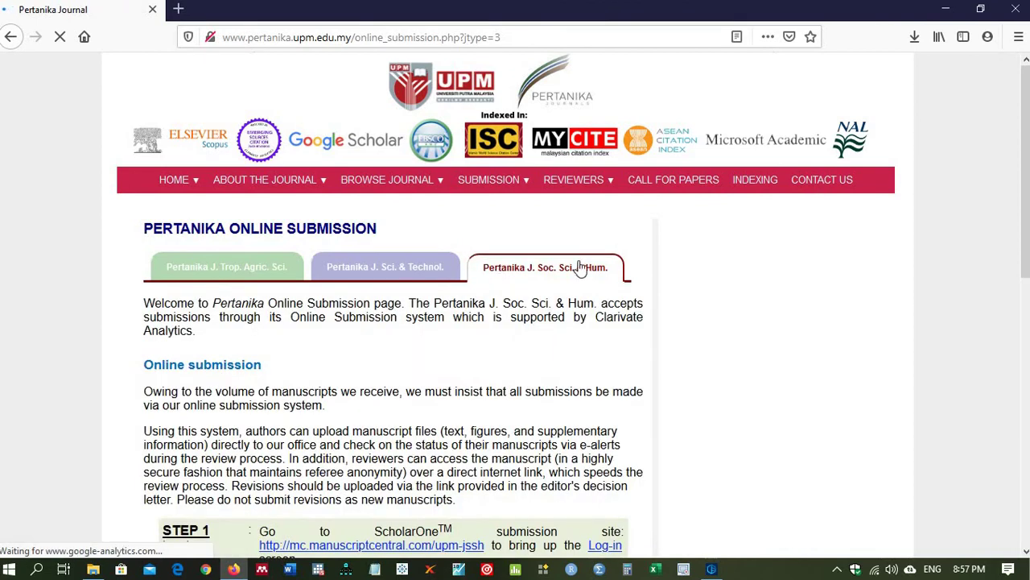
{"action": "scroll", "coordinate": [1025, 214], "scroll_direction": "down", "scroll_amount": 1}
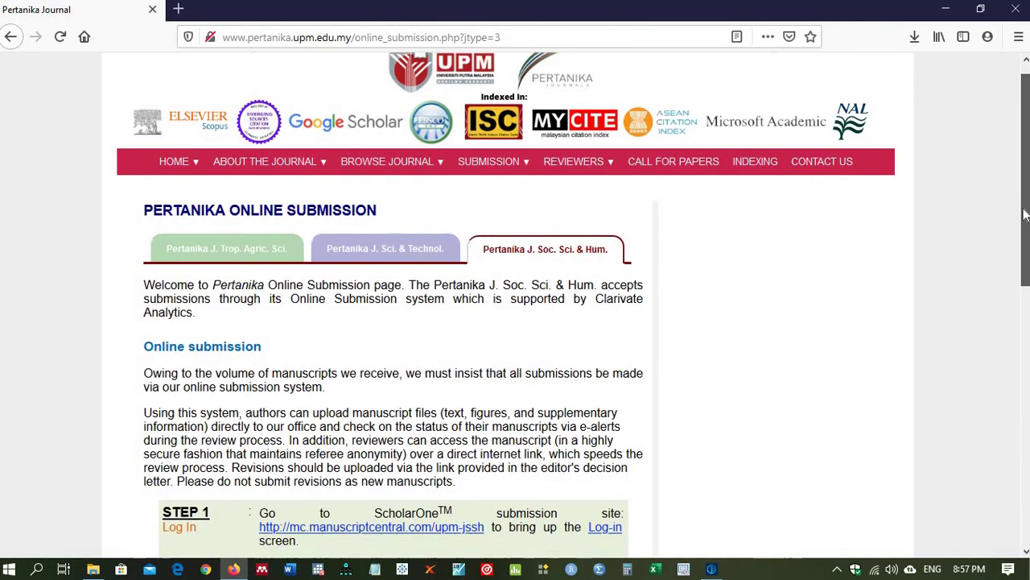
{"action": "scroll", "coordinate": [901, 264], "scroll_direction": "down", "scroll_amount": 3}
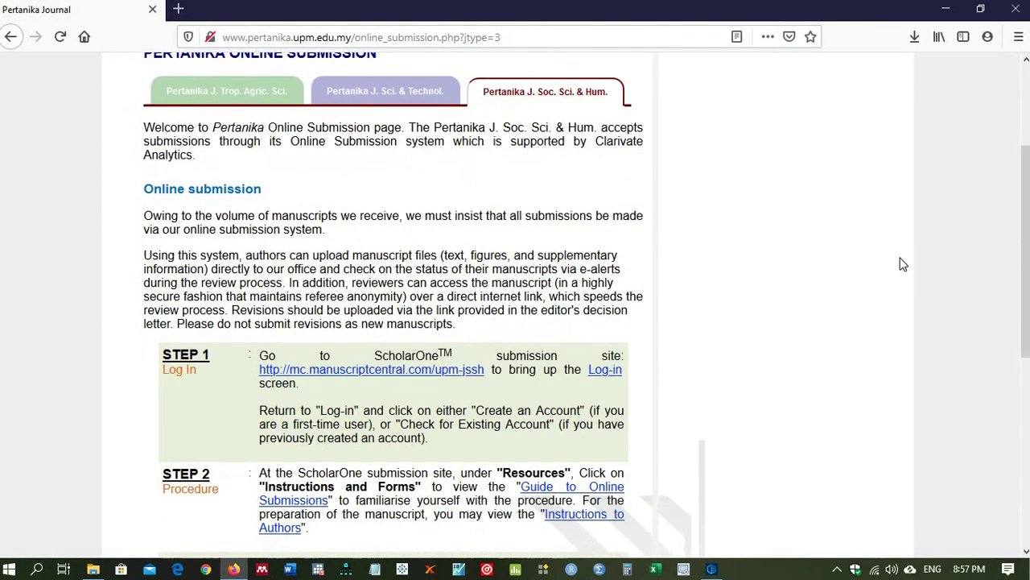
Step: Go to the mc.manuscriptcentral.com/upm-jssh site and start Create an Account from the Log In box
{"action": "left_click", "coordinate": [358, 375]}
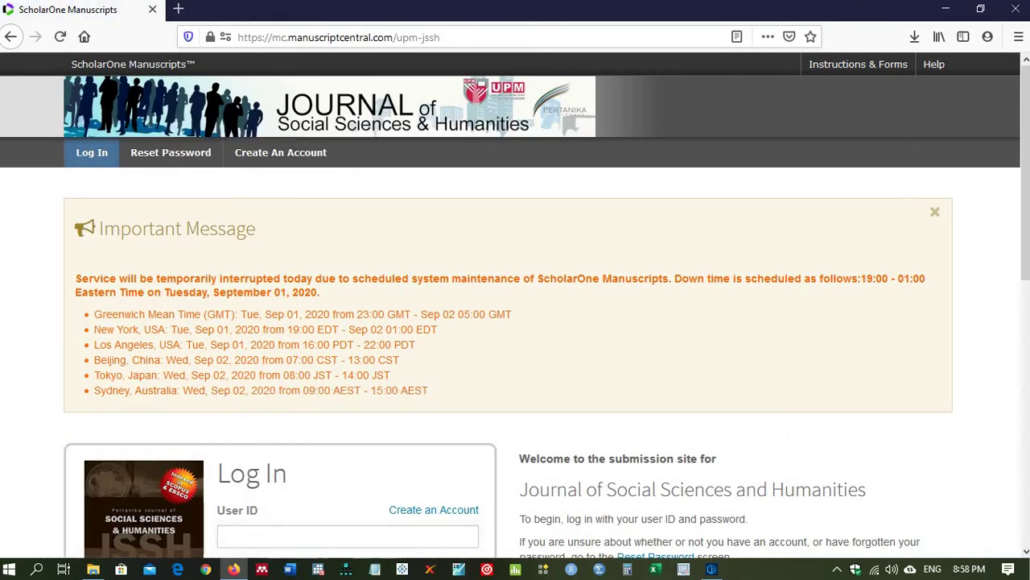
{"action": "left_click_drag", "start_coordinate": [1028, 99], "coordinate": [1010, 240]}
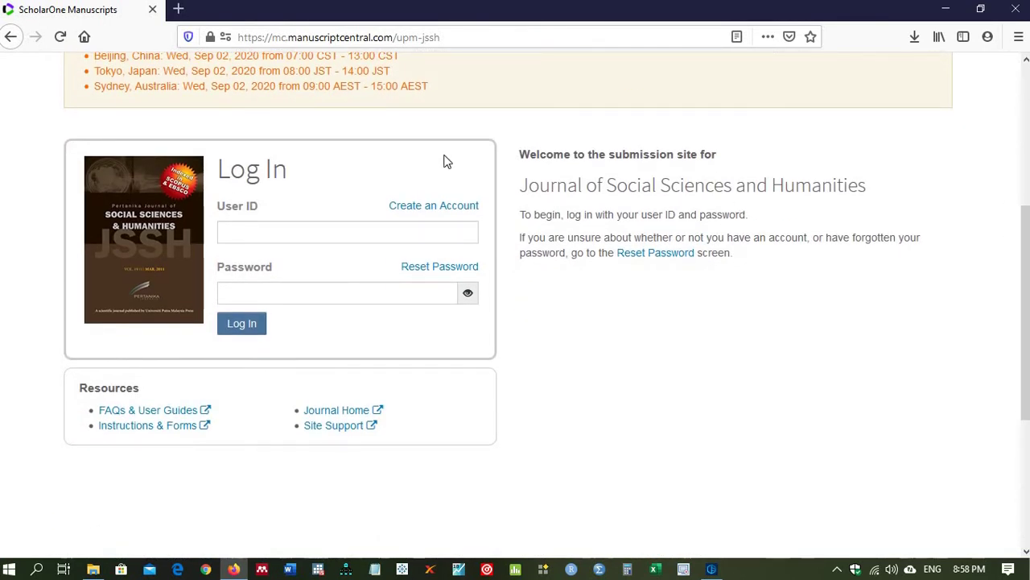
{"action": "left_click", "coordinate": [409, 210]}
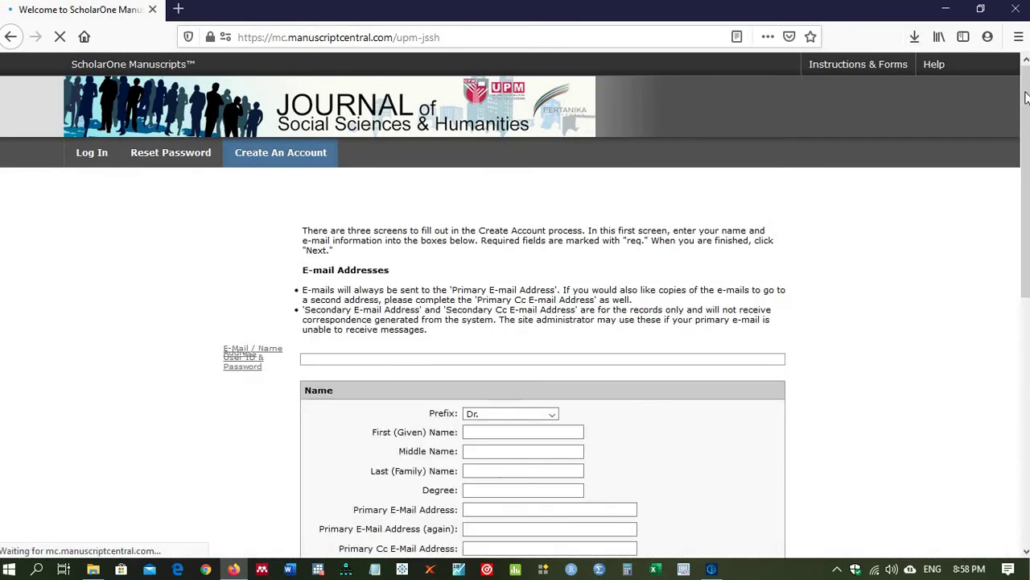
{"action": "scroll", "coordinate": [1024, 145], "scroll_direction": "down", "scroll_amount": 2}
{"action": "left_click_drag", "start_coordinate": [1024, 145], "coordinate": [1017, 179]}
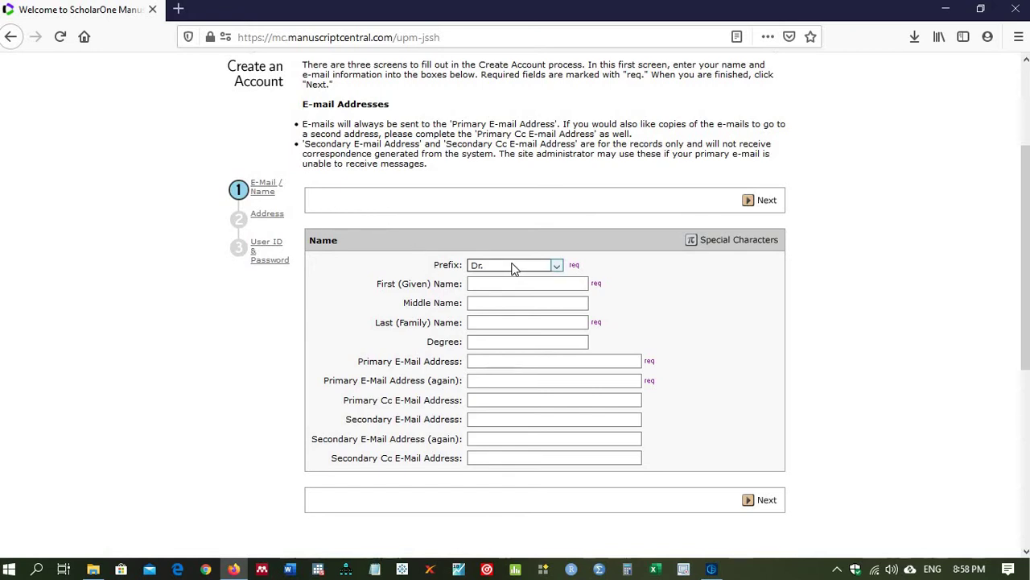
Step: Change the account name prefix from Dr. to Mr
{"action": "left_click", "coordinate": [557, 265]}
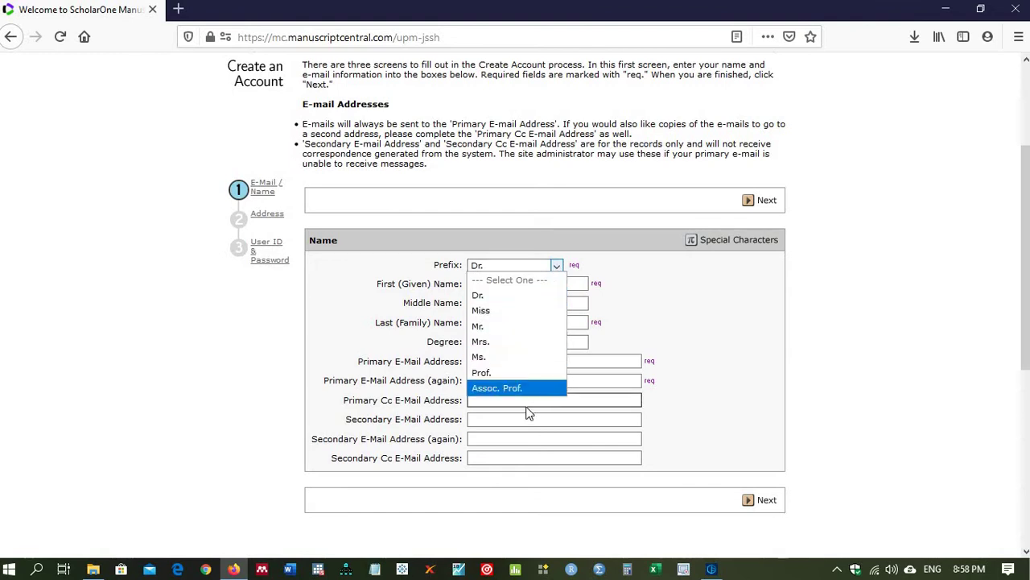
{"action": "left_click", "coordinate": [697, 333]}
{"action": "left_click", "coordinate": [519, 283]}
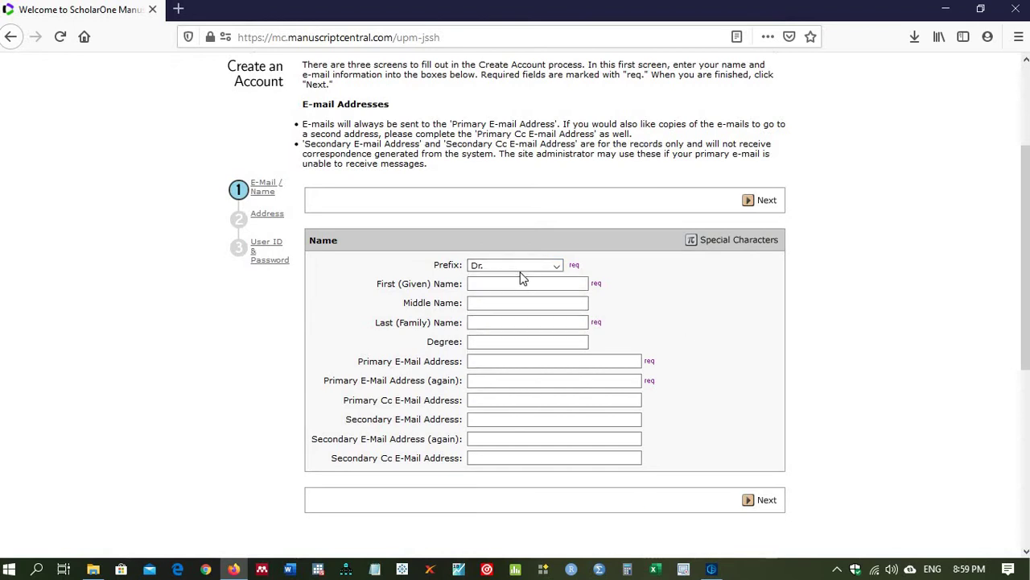
{"action": "key", "text": "shift+Tab"}
{"action": "left_click", "coordinate": [558, 264]}
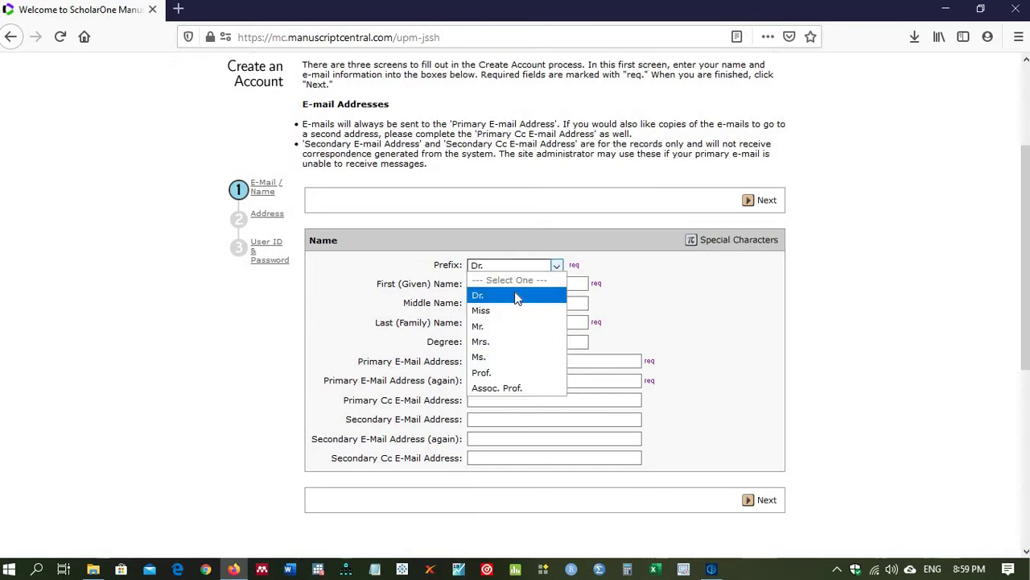
{"action": "left_click", "coordinate": [494, 324]}
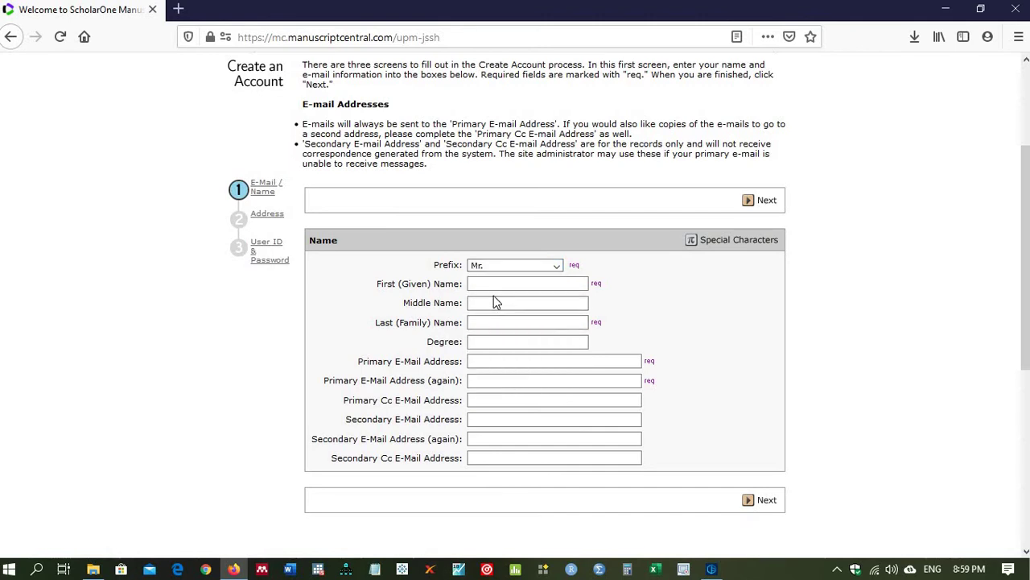
Step: Enter the author's first, middle and last names
{"action": "left_click", "coordinate": [488, 283]}
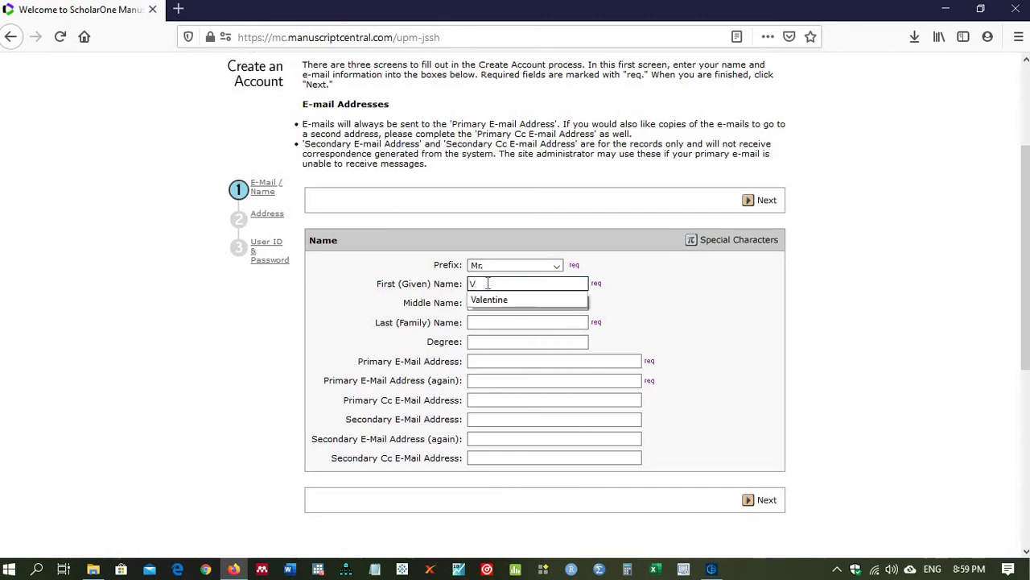
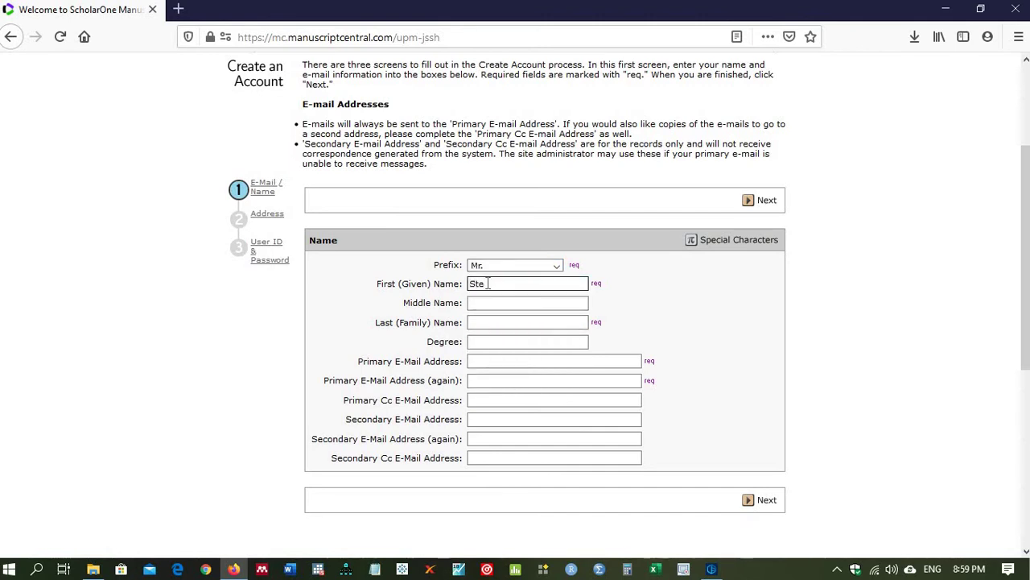
{"action": "left_click", "coordinate": [489, 302]}
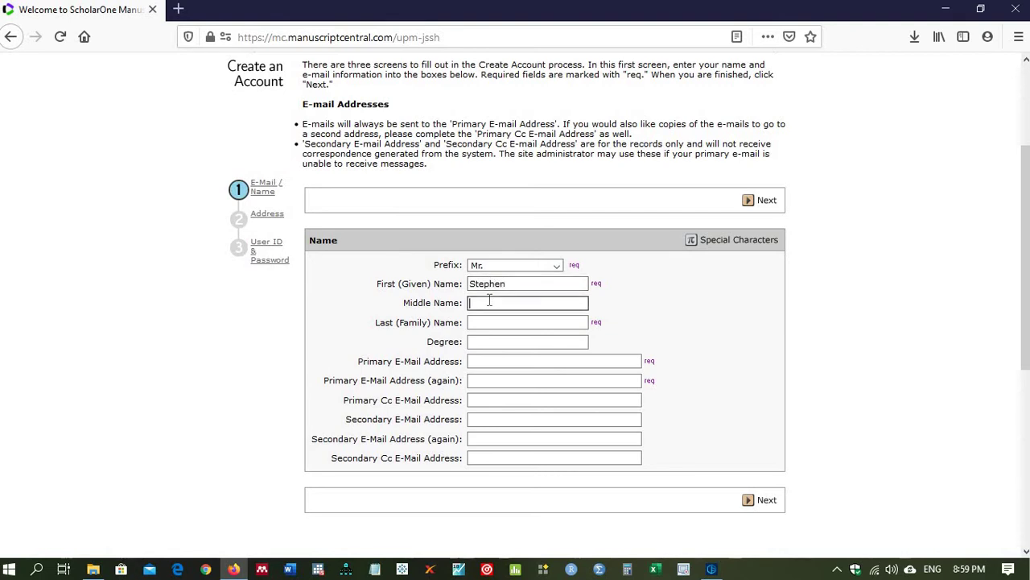
{"action": "left_click", "coordinate": [488, 320]}
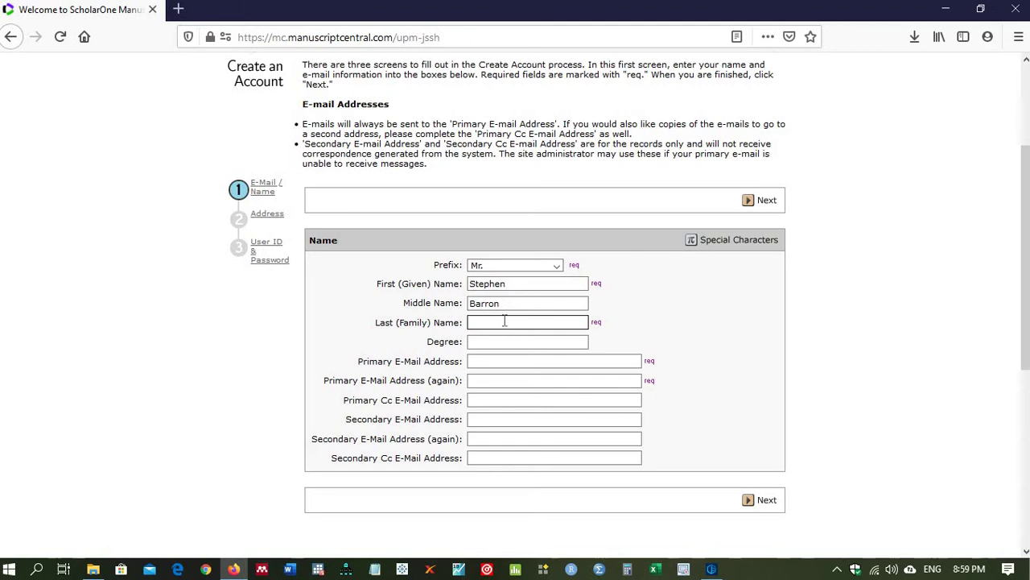
Step: Enter the author's primary e-mail address, correcting the typing slips
{"action": "left_click", "coordinate": [487, 380]}
{"action": "left_click", "coordinate": [501, 342]}
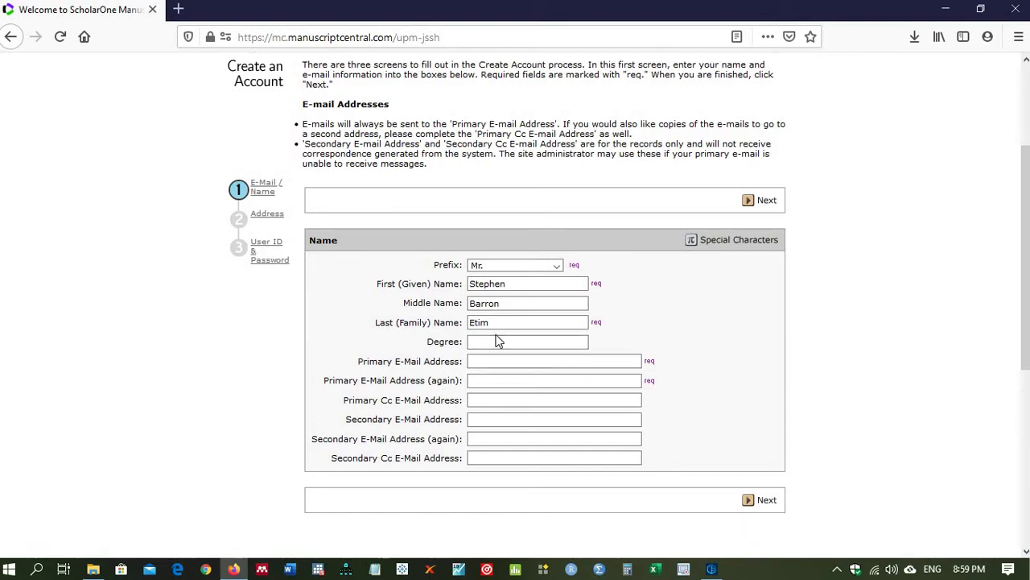
{"action": "left_click", "coordinate": [487, 361]}
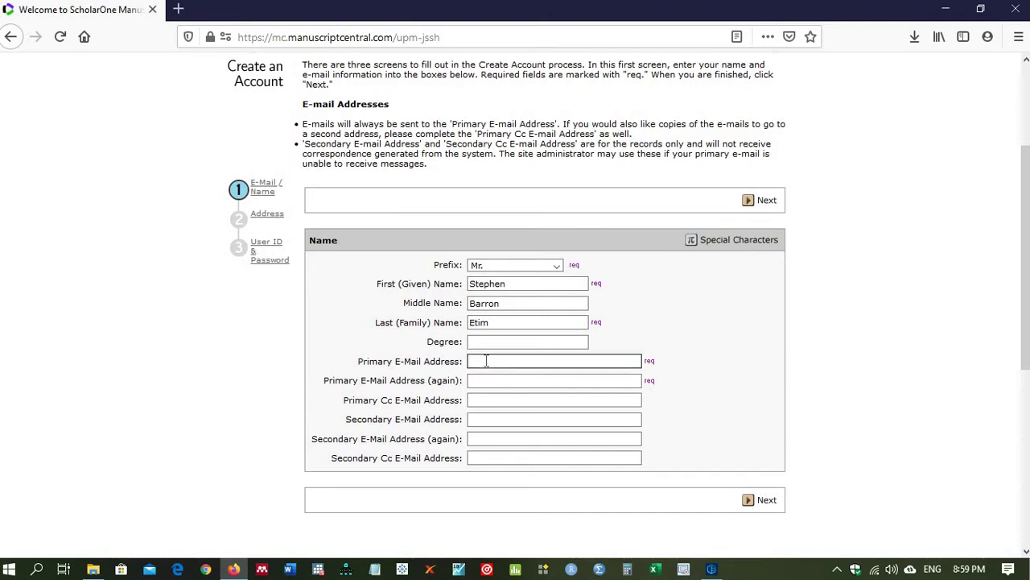
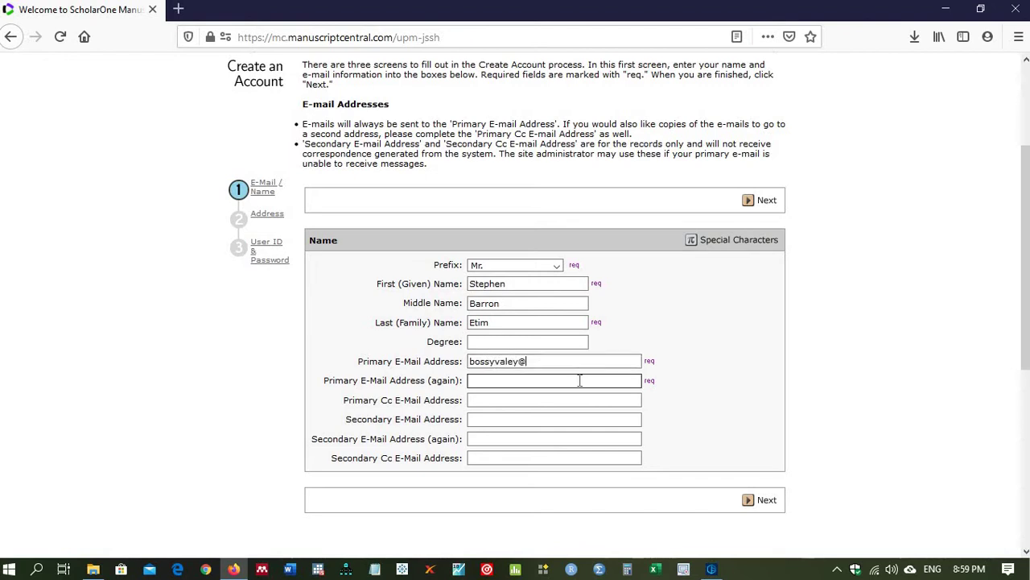
{"action": "key", "text": "alt"}
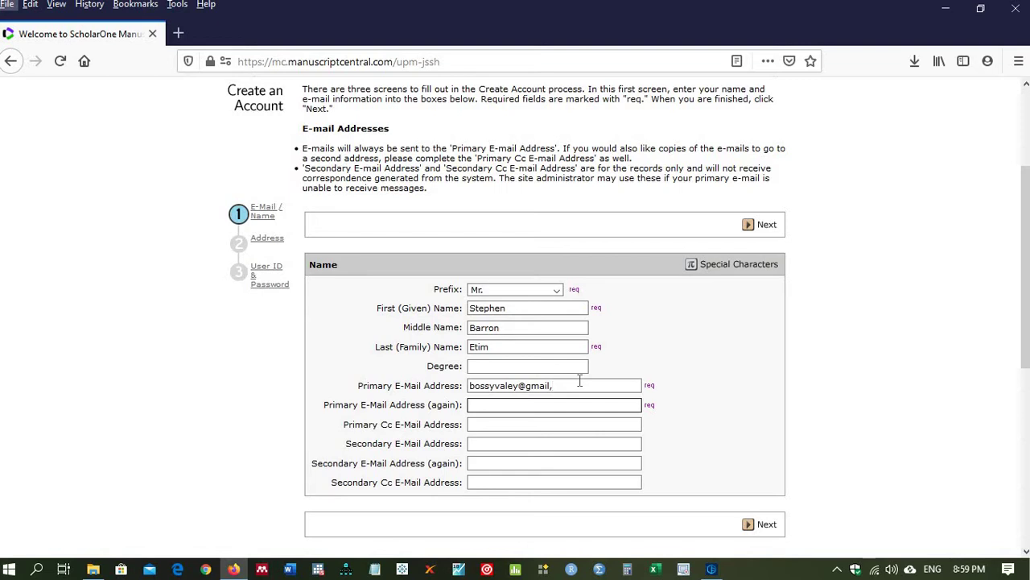
{"action": "left_click", "coordinate": [557, 385]}
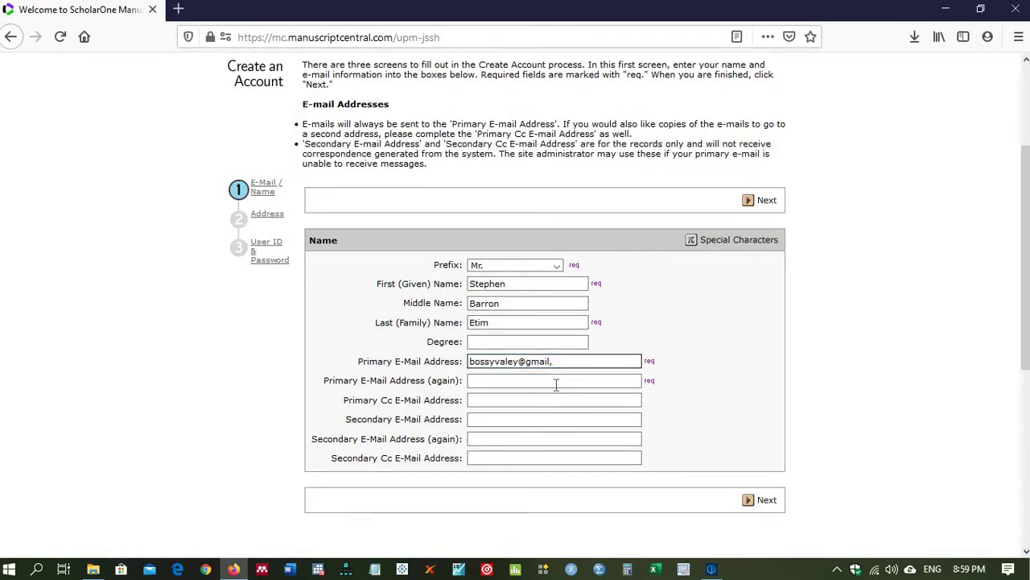
{"action": "key", "text": "BackSpace"}
{"action": "type", "text": ",c"}
{"action": "type", "text": ".com"}
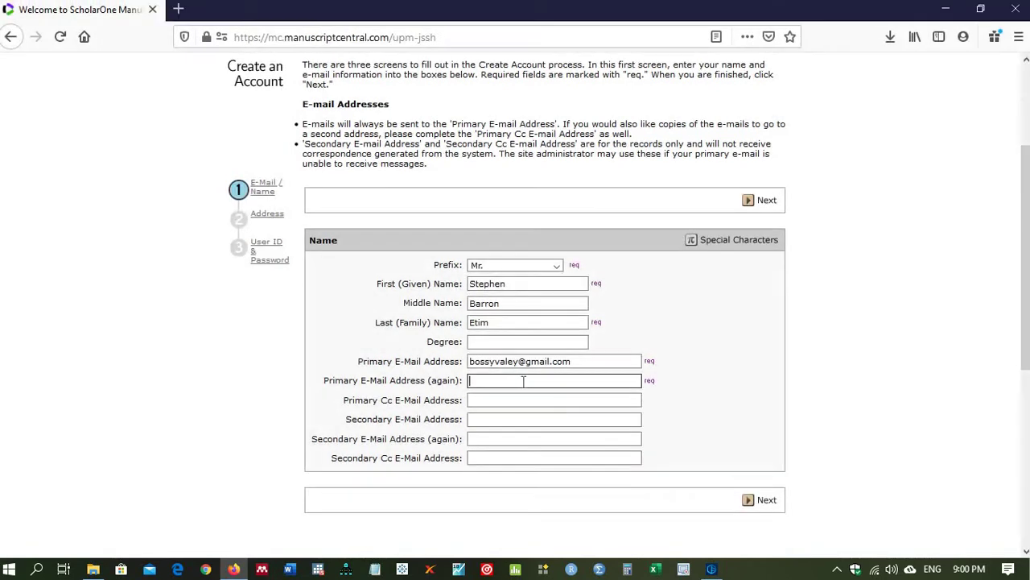
Step: Dismiss the driver update window and repeat the primary e-mail address in the confirmation field
{"action": "left_click", "coordinate": [712, 570]}
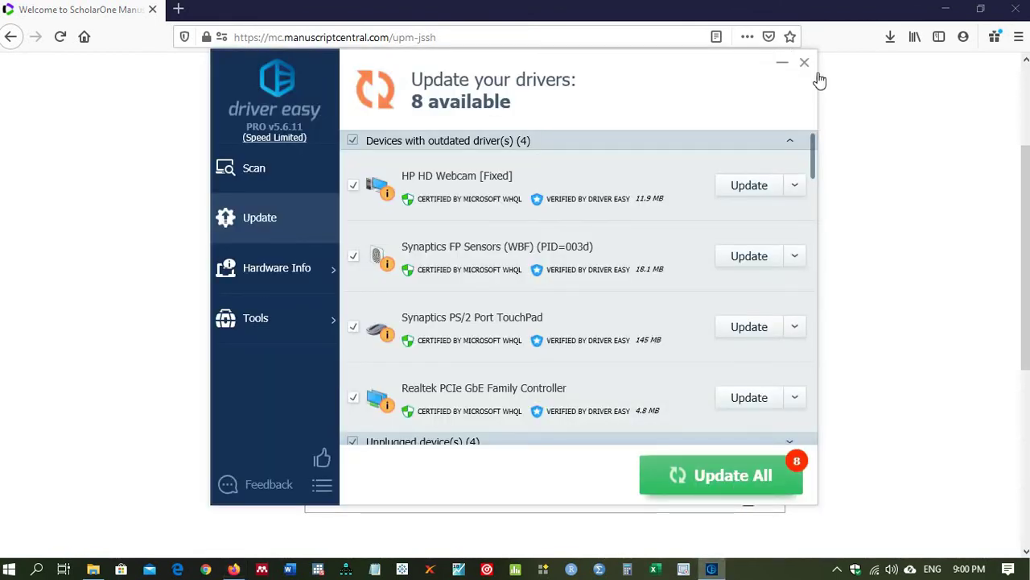
{"action": "left_click", "coordinate": [907, 214]}
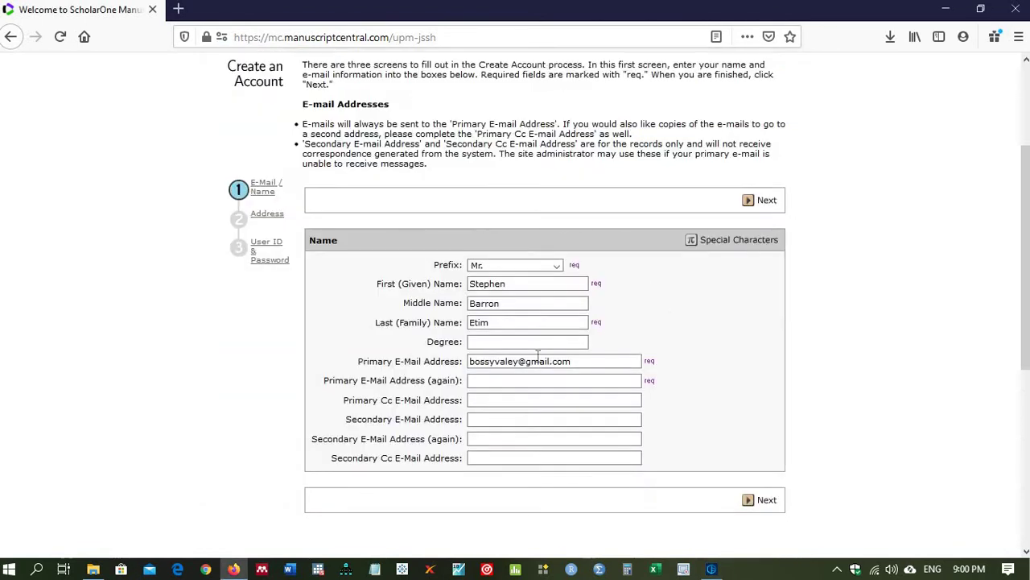
{"action": "left_click", "coordinate": [505, 383]}
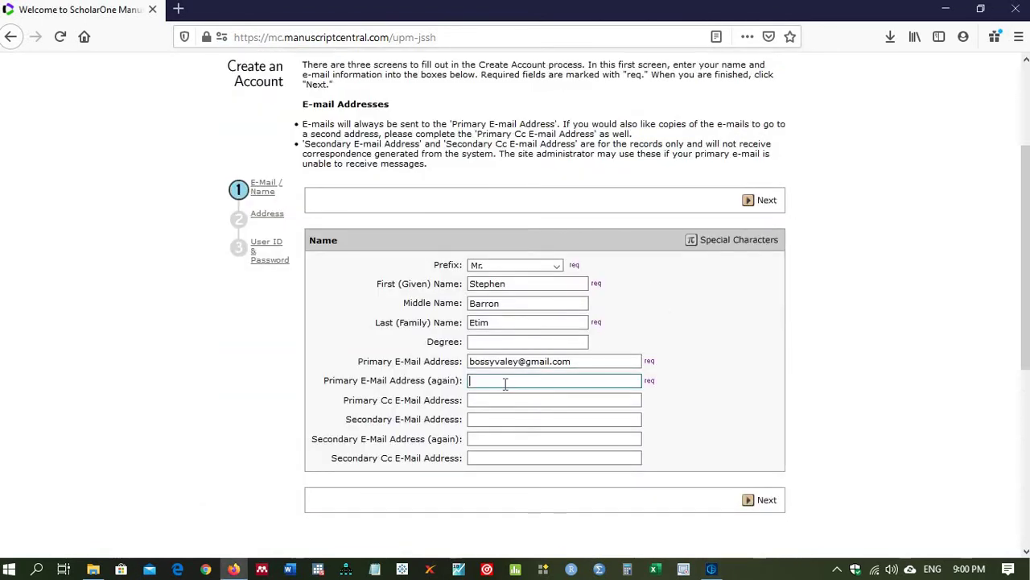
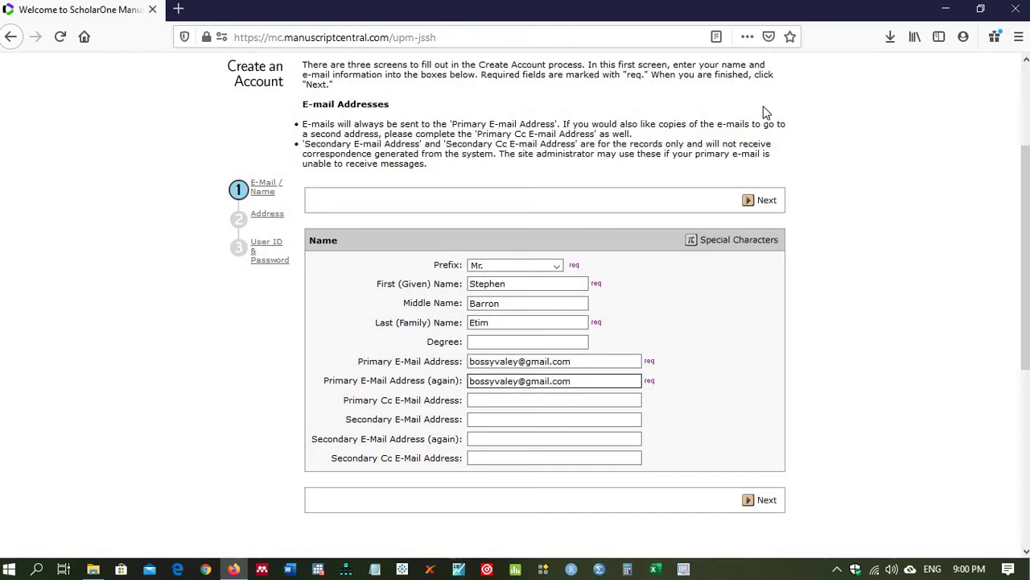
Step: Set the Firefox page zoom to 170% so the whole form fits
{"action": "left_click", "coordinate": [1019, 36]}
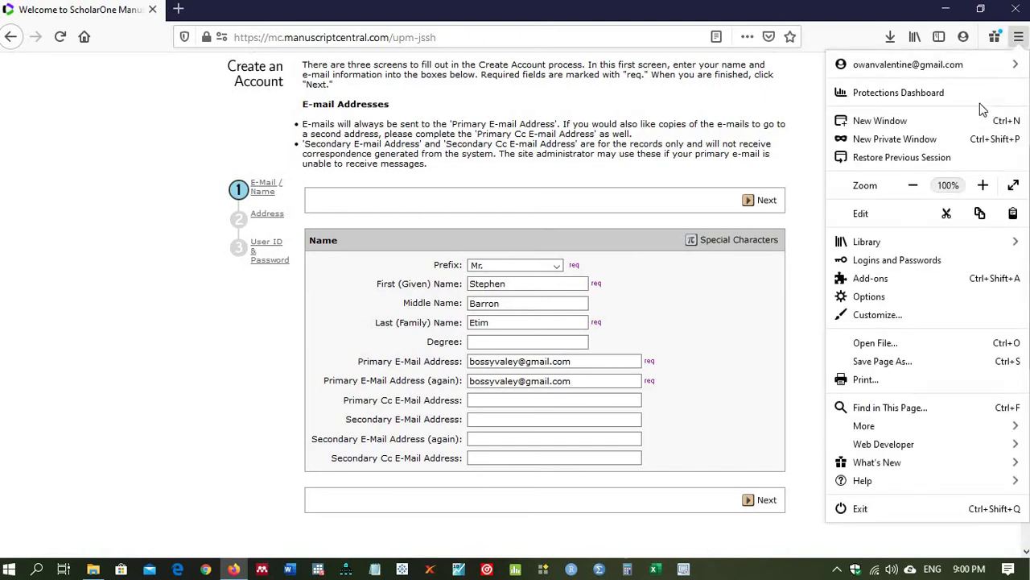
{"action": "left_click", "coordinate": [983, 186]}
{"action": "left_click", "coordinate": [983, 186]}
{"action": "left_click", "coordinate": [983, 186]}
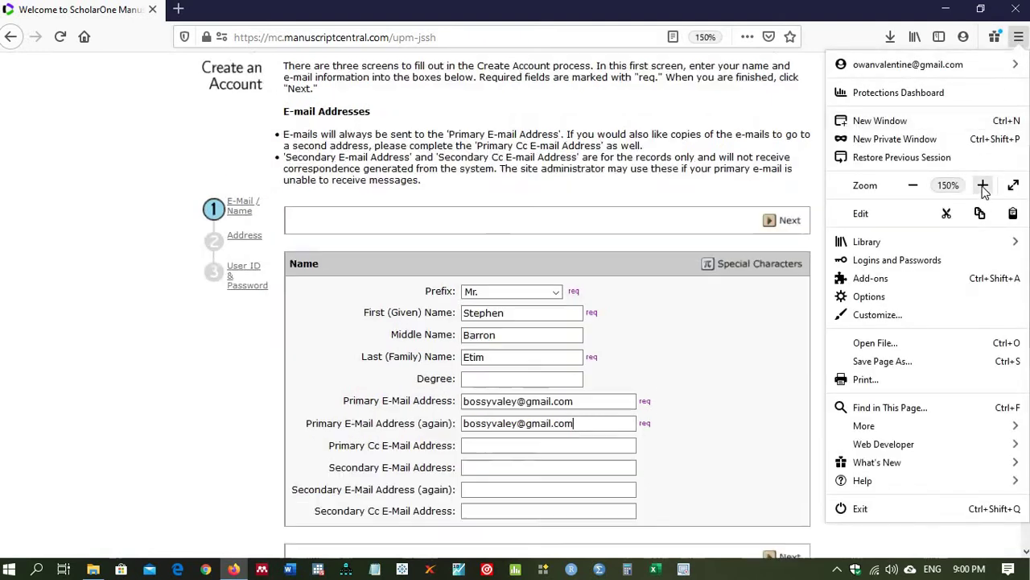
{"action": "left_click", "coordinate": [615, 265]}
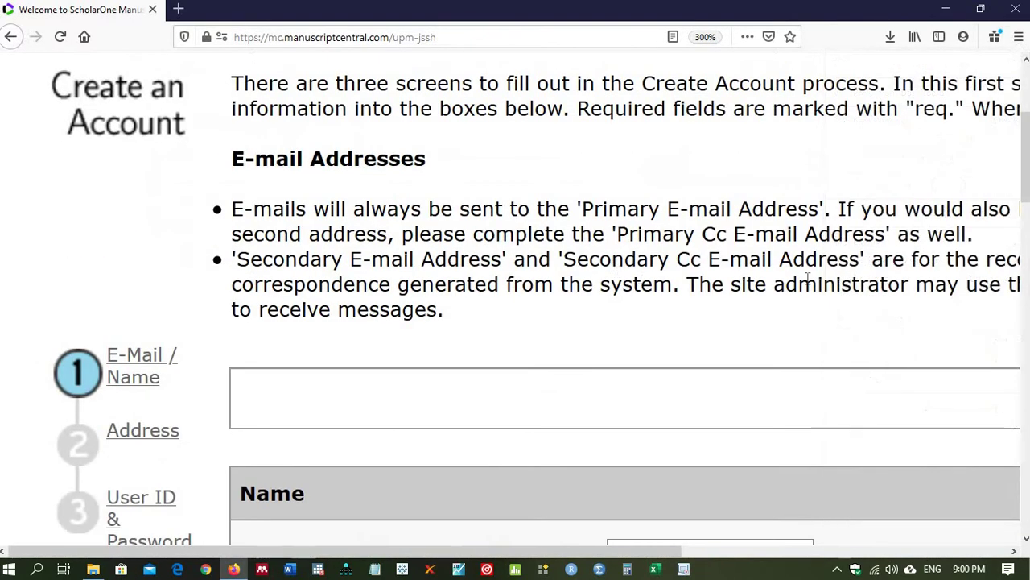
{"action": "left_click", "coordinate": [1018, 36]}
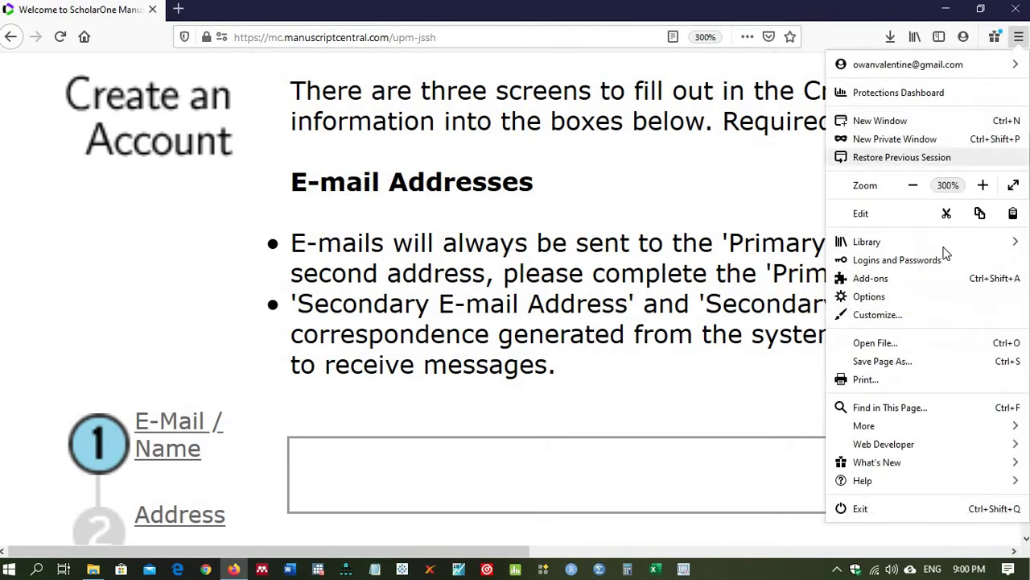
{"action": "left_click", "coordinate": [912, 191]}
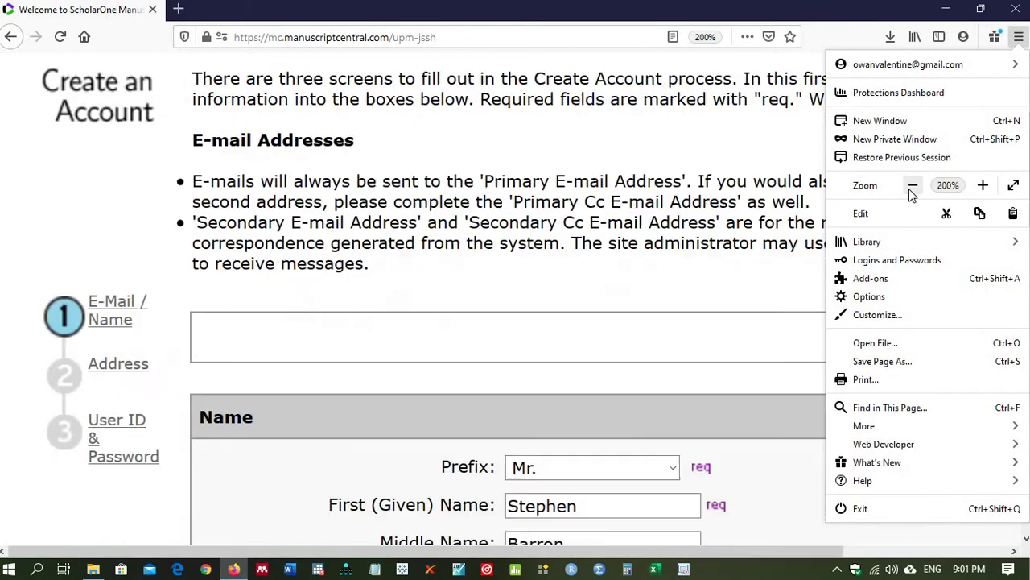
{"action": "left_click", "coordinate": [912, 192]}
{"action": "key", "text": "Escape"}
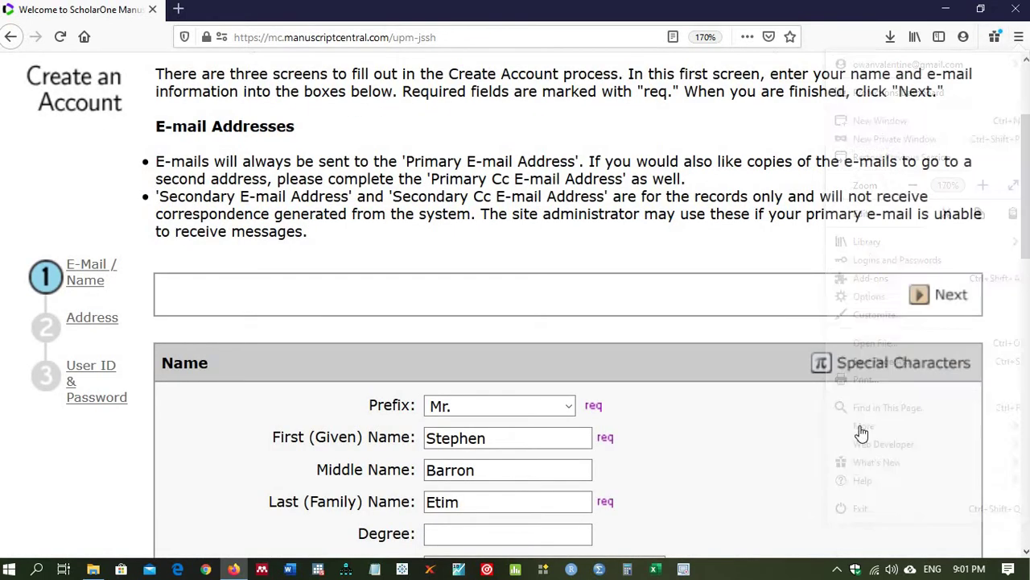
Step: Submit the completed E-Mail / Name screen with Next
{"action": "left_click", "coordinate": [1025, 551]}
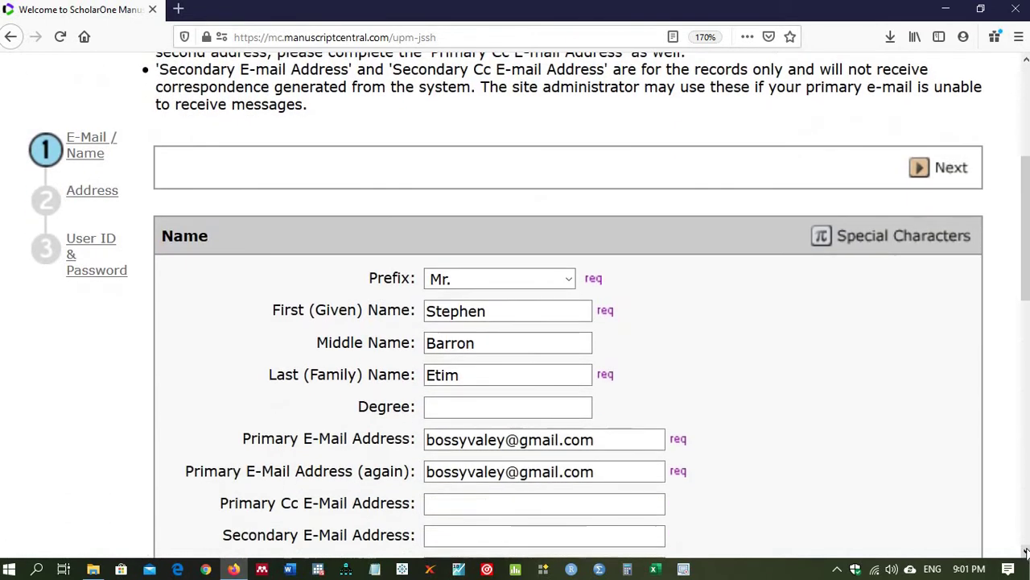
{"action": "left_click", "coordinate": [1025, 551]}
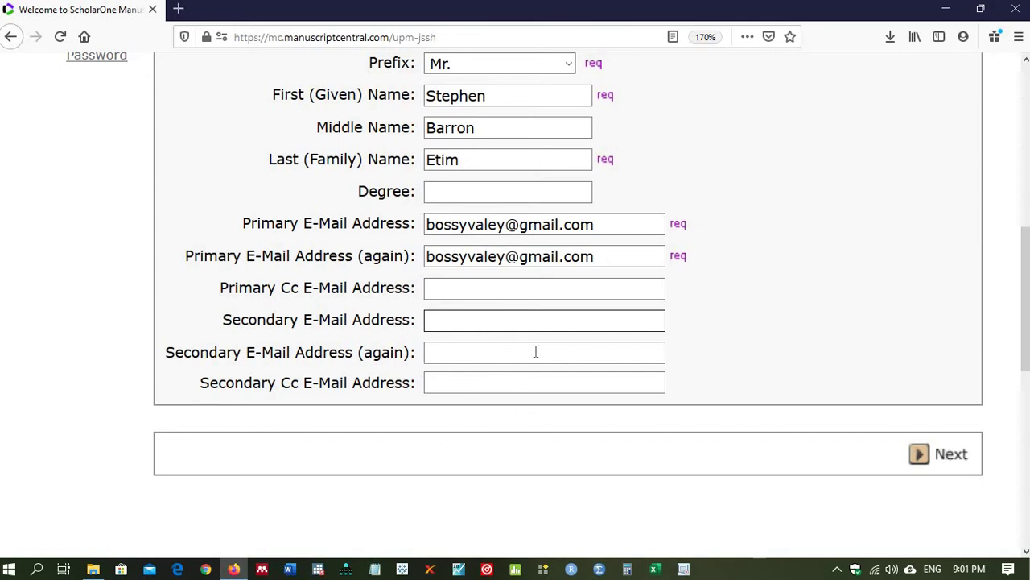
{"action": "left_click", "coordinate": [655, 285]}
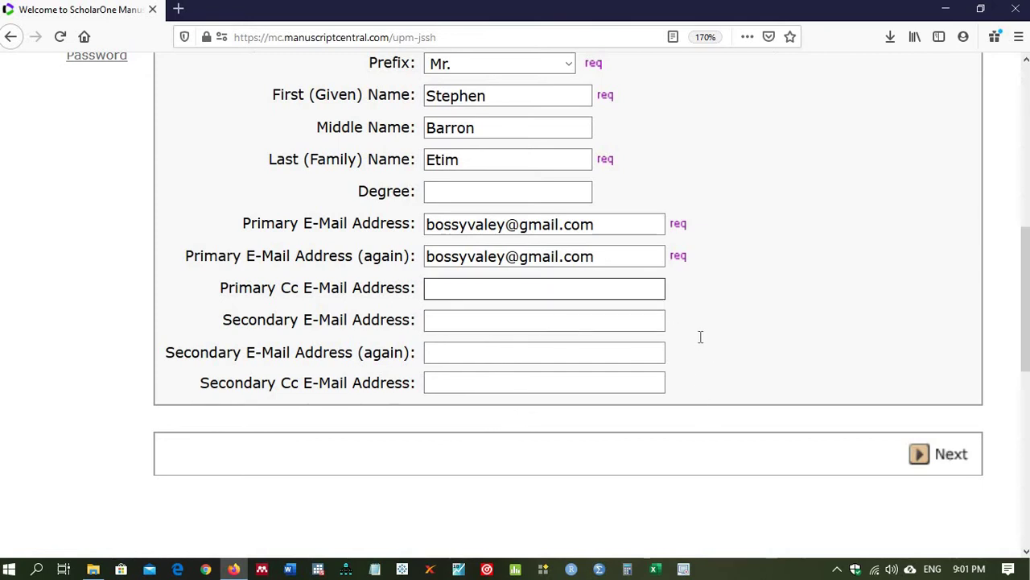
{"action": "left_click", "coordinate": [943, 456]}
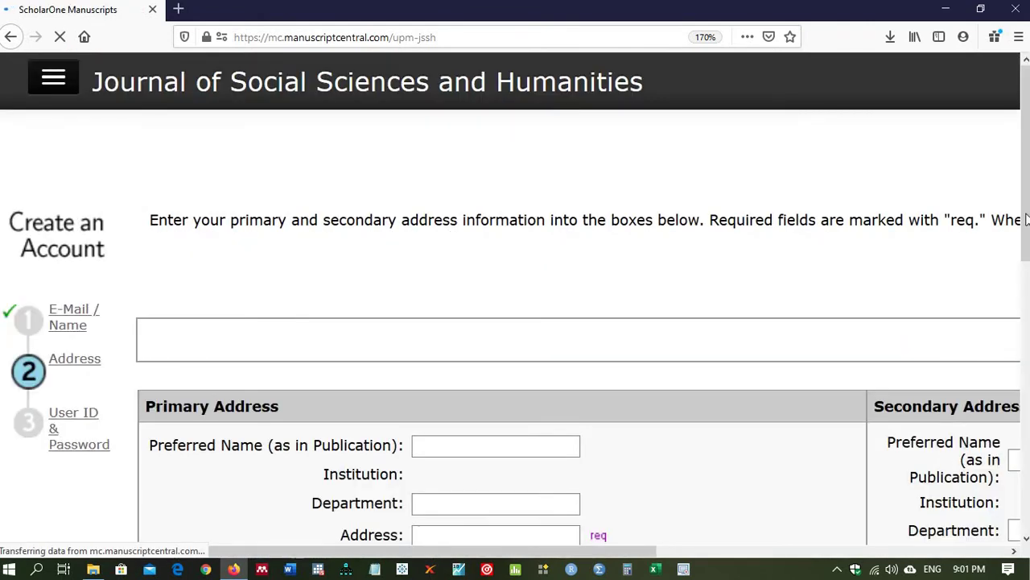
Step: Start typing 'University of Calab' as the institution, then go back to the previous page
{"action": "left_click_drag", "start_coordinate": [1025, 207], "coordinate": [1028, 245]}
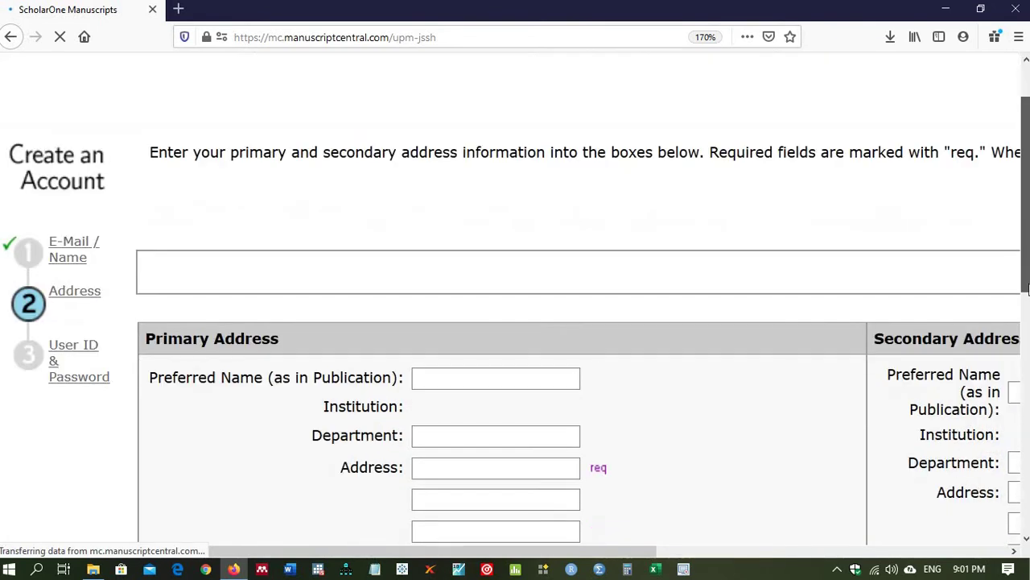
{"action": "scroll", "coordinate": [408, 253], "scroll_direction": "down", "scroll_amount": 2}
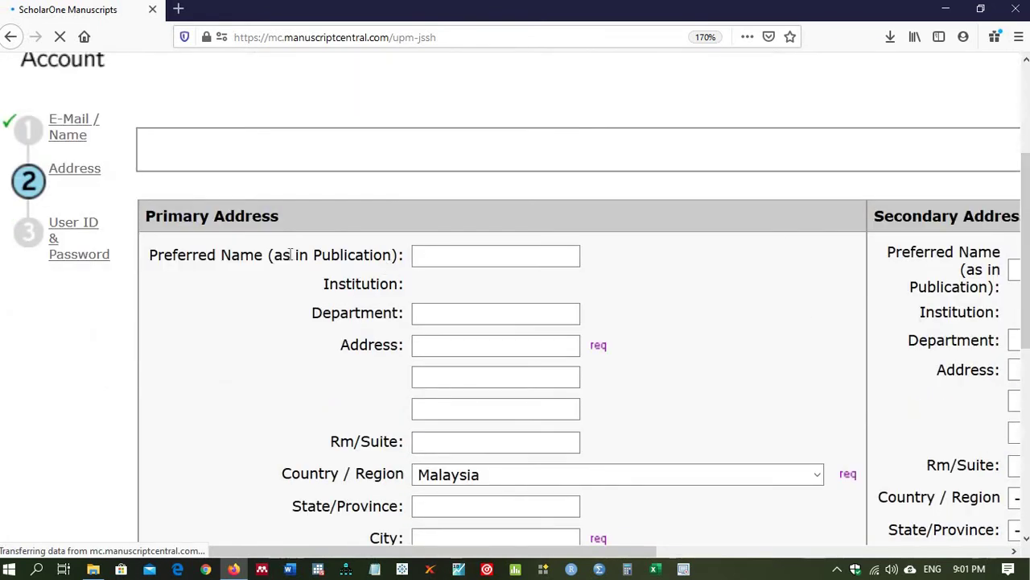
{"action": "left_click", "coordinate": [483, 256]}
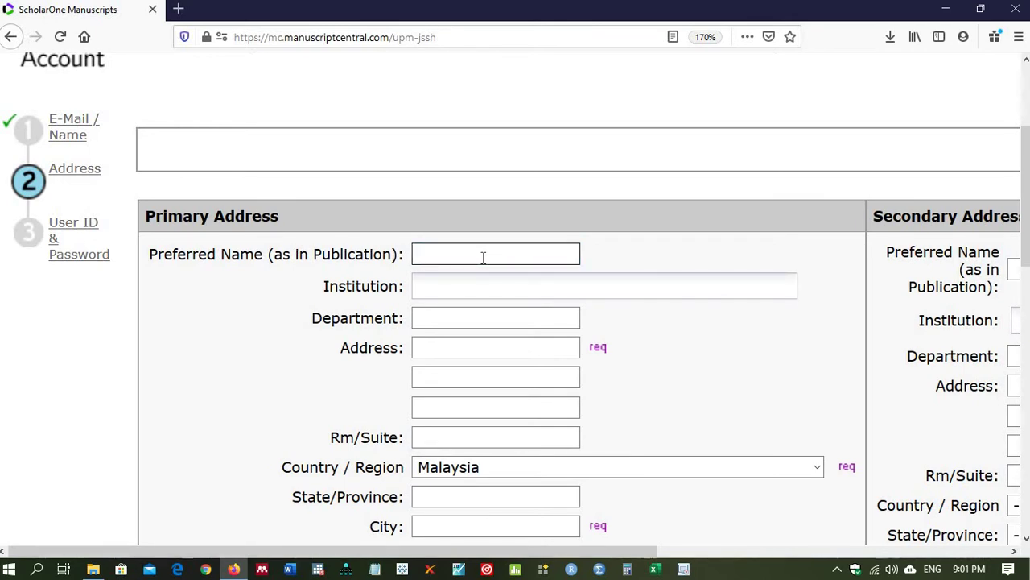
{"action": "left_click", "coordinate": [474, 290]}
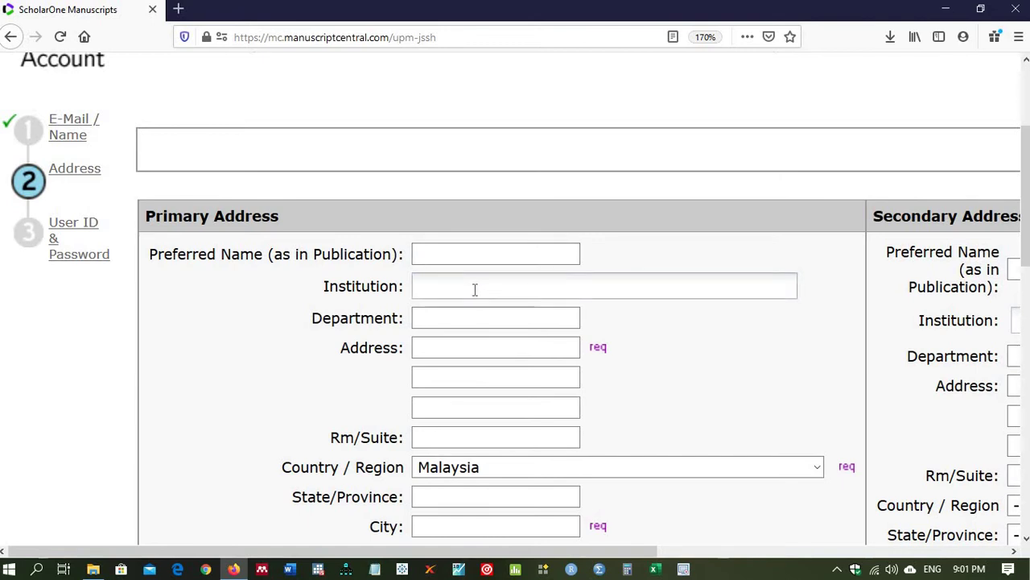
{"action": "type", "text": "Univers"}
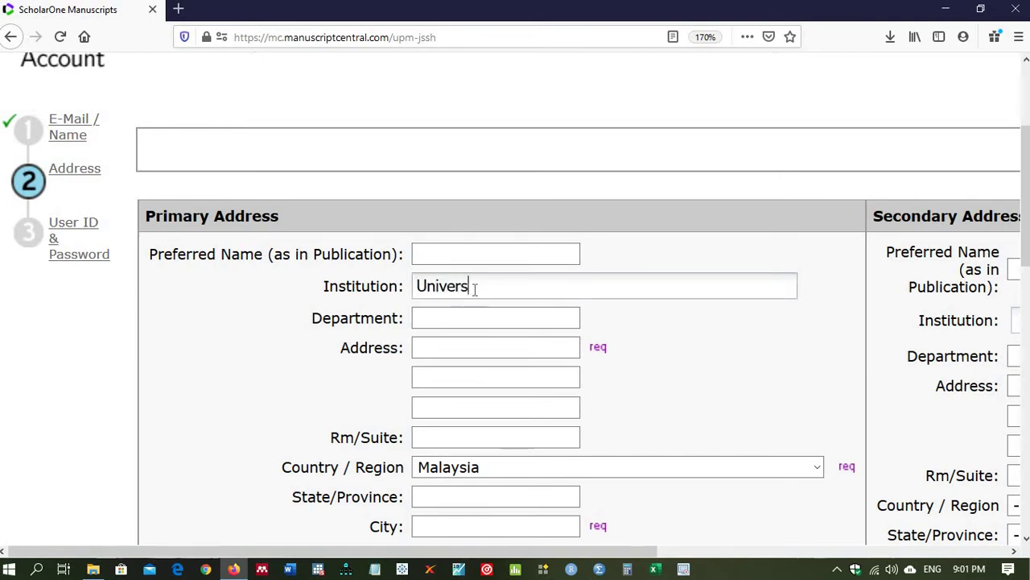
{"action": "type", "text": "ity"}
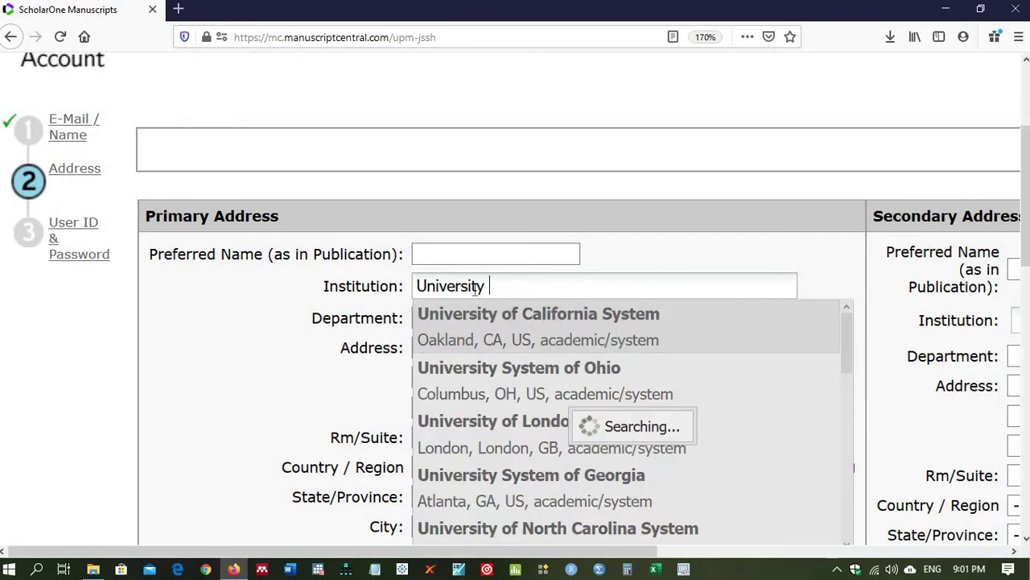
{"action": "type", "text": " of C"}
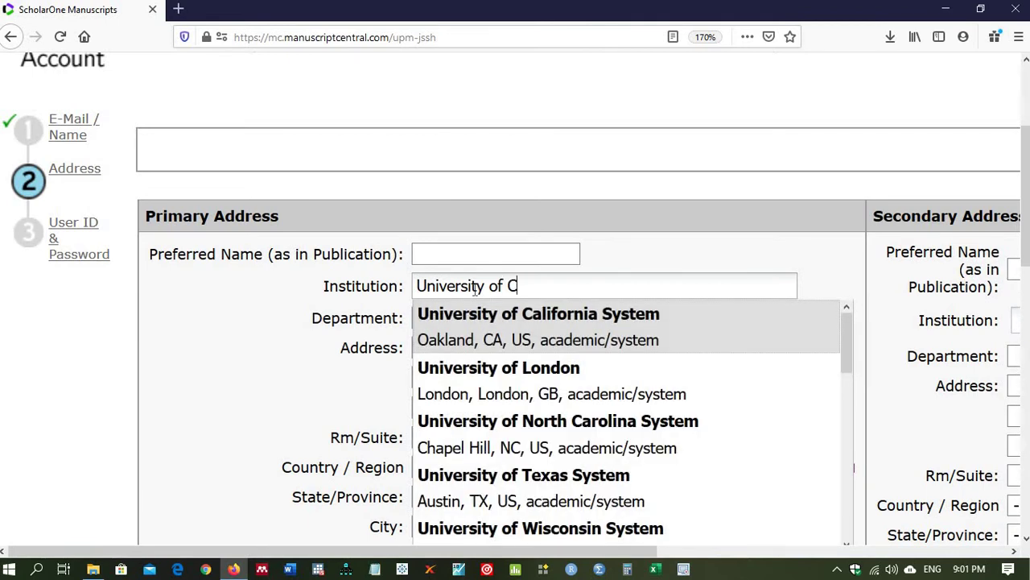
{"action": "type", "text": "alab"}
{"action": "key", "text": "BackSpace"}
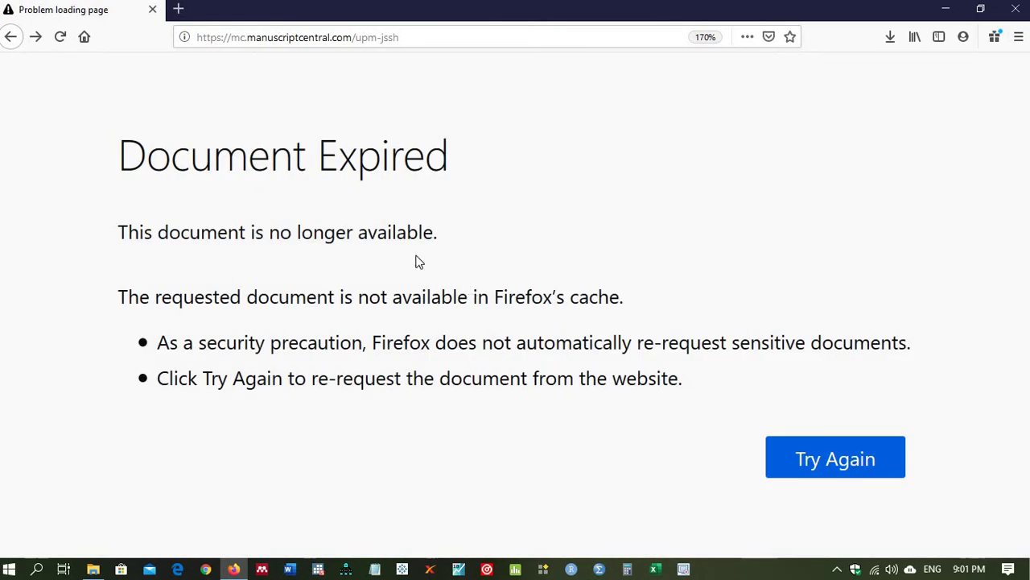
Step: Reload the expired page, resend the form data and set the prefix to Mr
{"action": "right_click", "coordinate": [117, 16]}
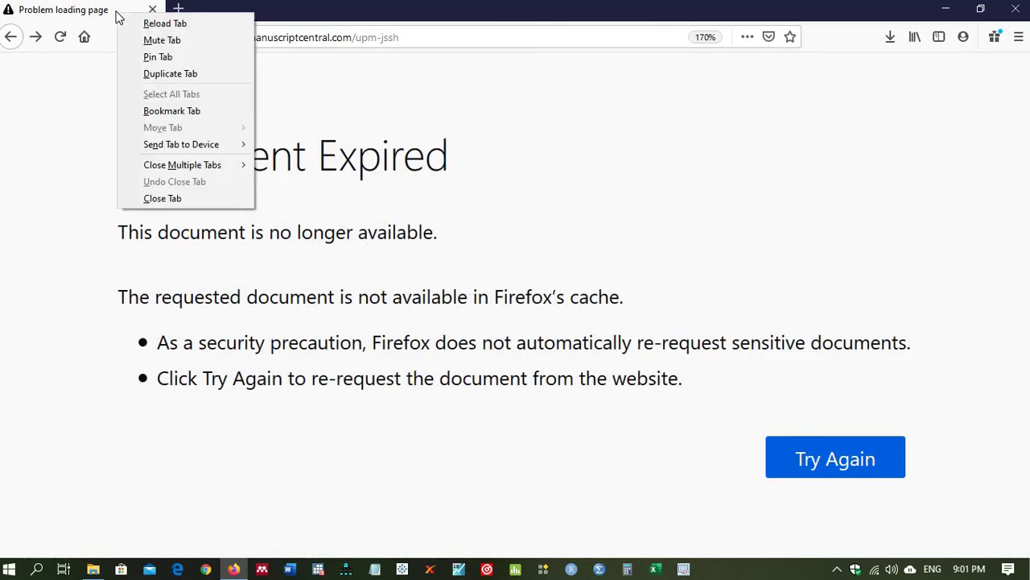
{"action": "left_click", "coordinate": [156, 28]}
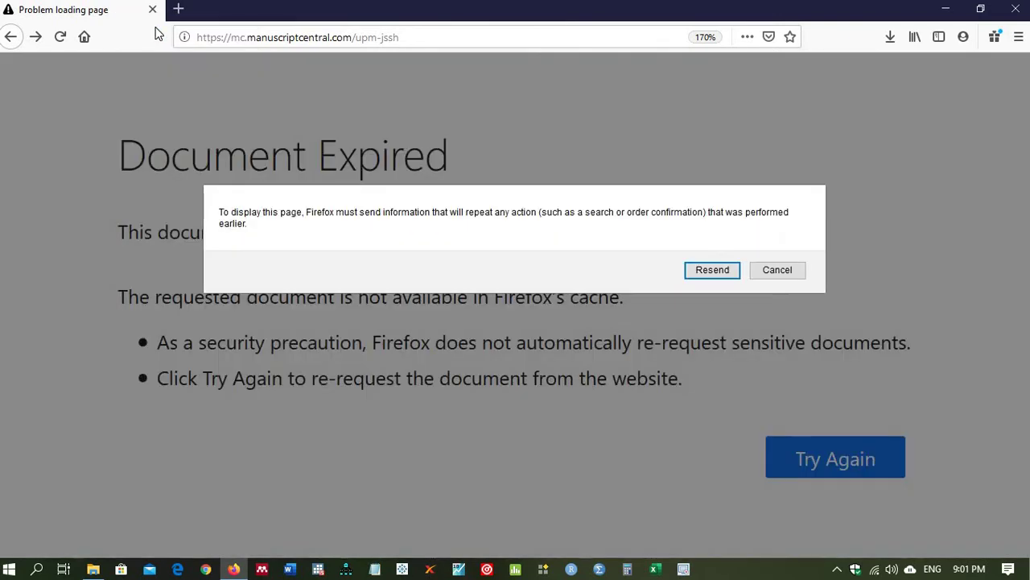
{"action": "key", "text": "Return"}
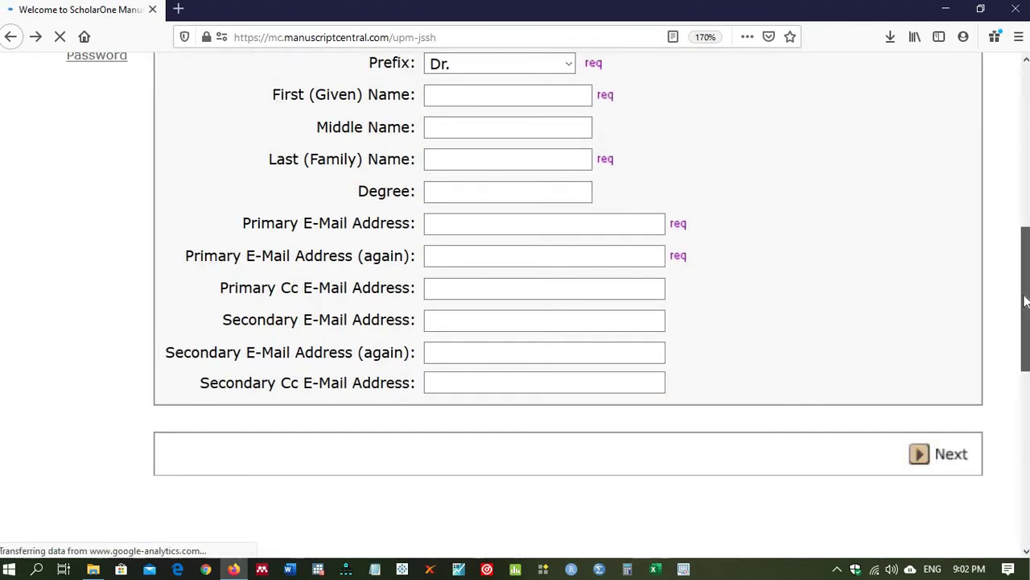
{"action": "scroll", "coordinate": [1023, 299], "scroll_direction": "up", "scroll_amount": 2}
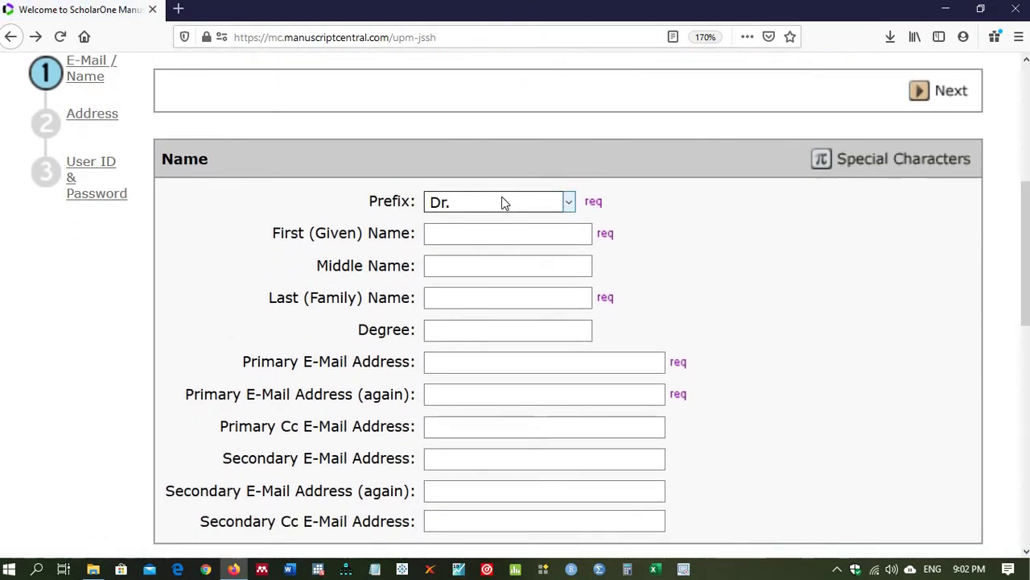
{"action": "left_click", "coordinate": [511, 202]}
{"action": "left_click", "coordinate": [462, 306]}
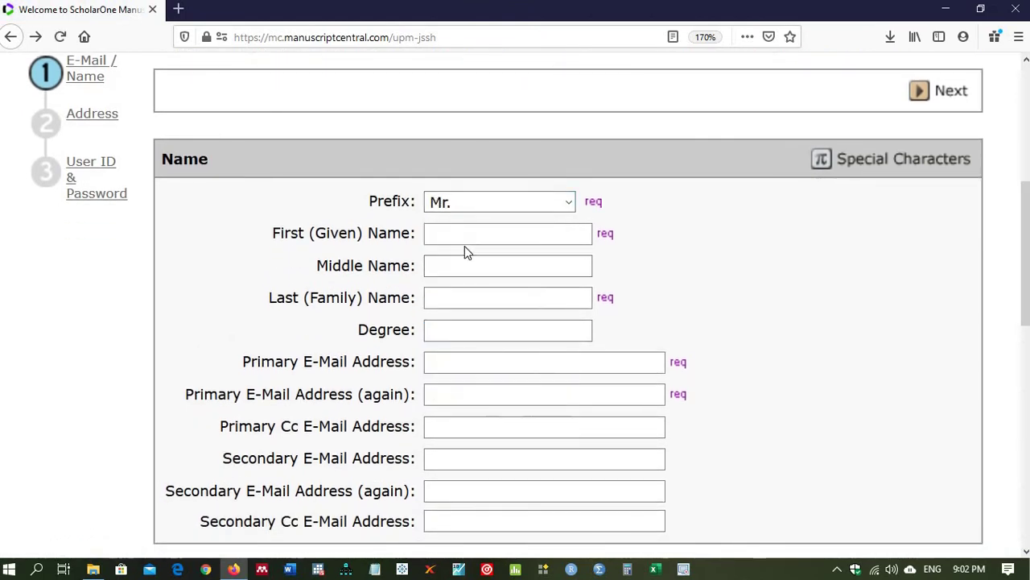
Step: Refill the first, middle and last names from the autocomplete suggestions
{"action": "left_click", "coordinate": [461, 237]}
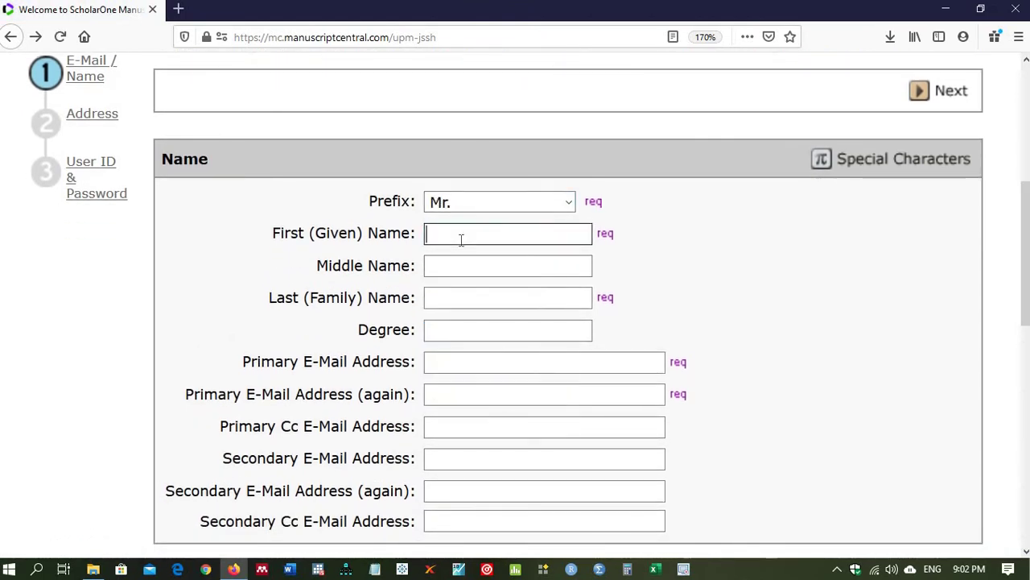
{"action": "type", "text": "S"}
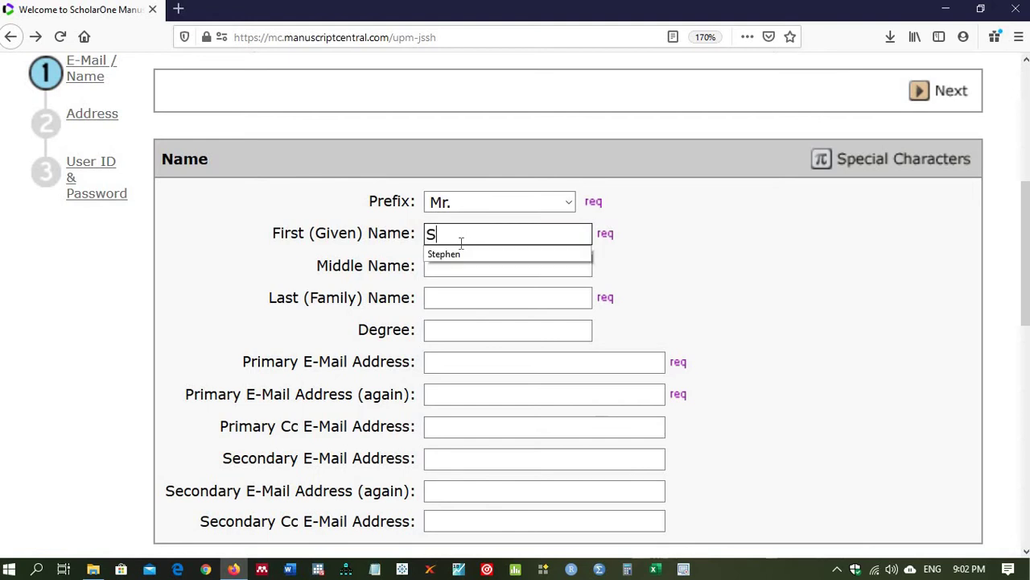
{"action": "left_click", "coordinate": [456, 255]}
{"action": "left_click", "coordinate": [456, 266]}
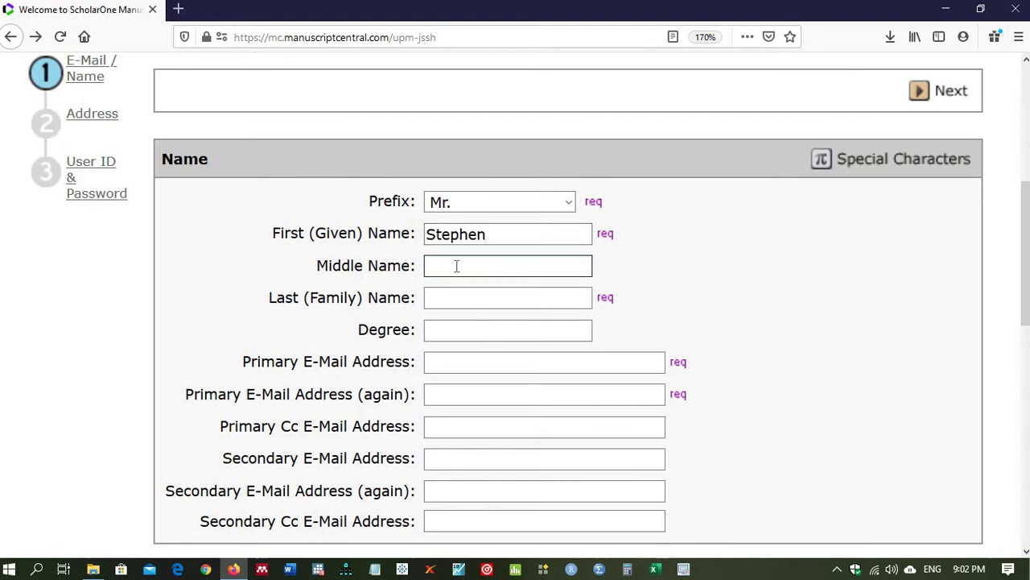
{"action": "type", "text": "Bar"}
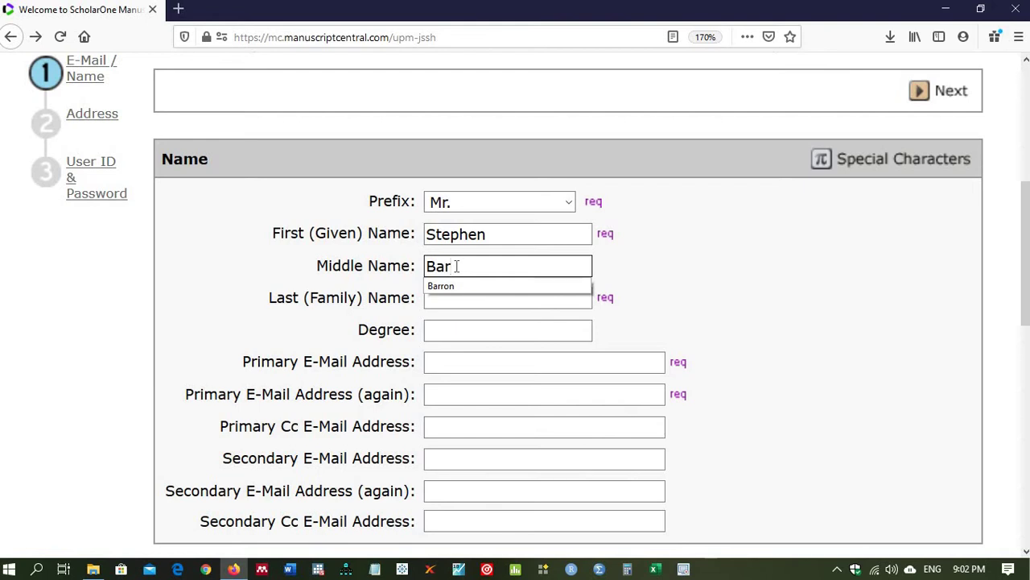
{"action": "left_click", "coordinate": [456, 290]}
{"action": "left_click", "coordinate": [455, 297]}
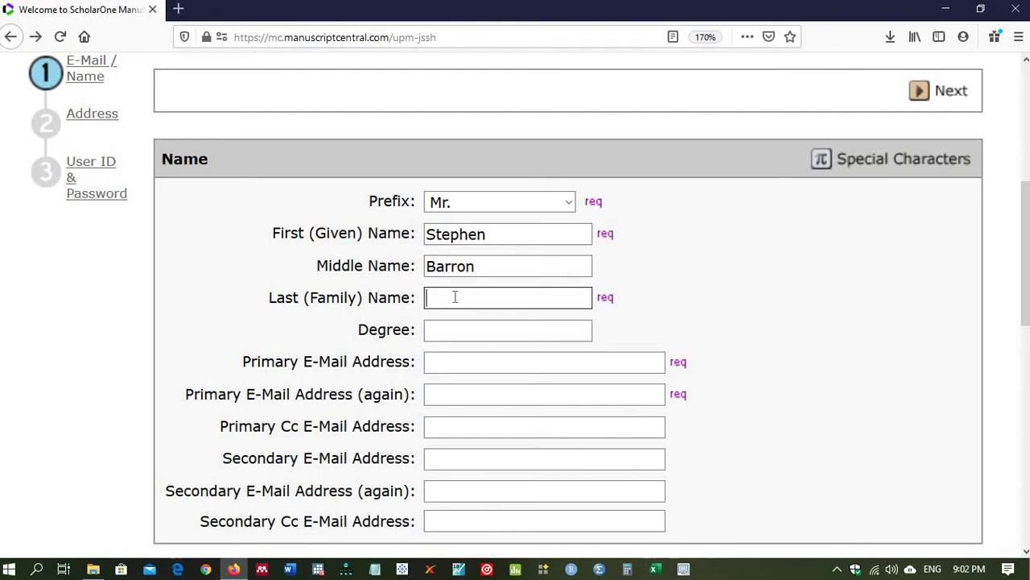
{"action": "type", "text": "Et"}
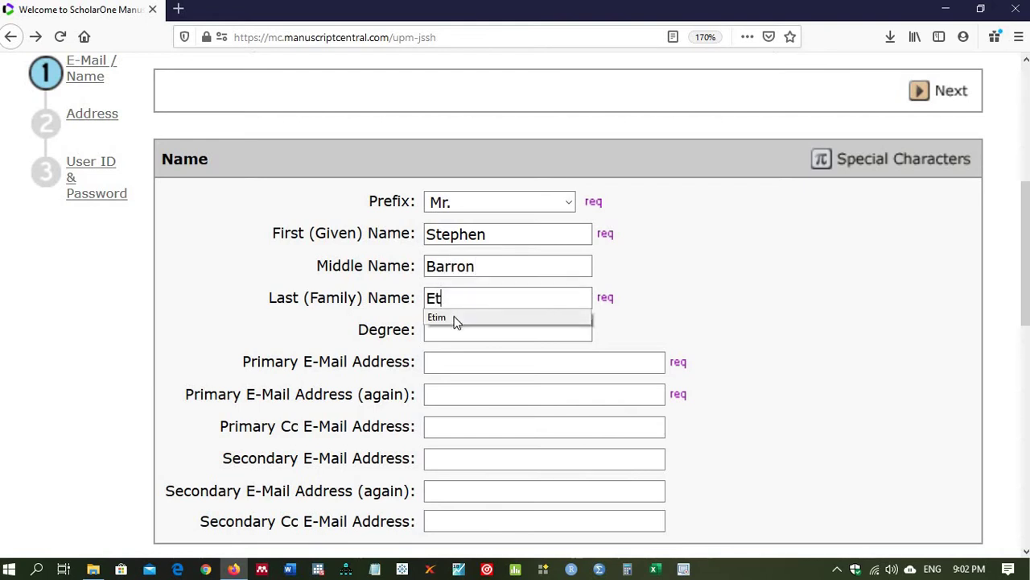
{"action": "left_click", "coordinate": [453, 317]}
Step: Refill the primary e-mail address and its confirmation entry
{"action": "left_click", "coordinate": [455, 363]}
{"action": "type", "text": "b"}
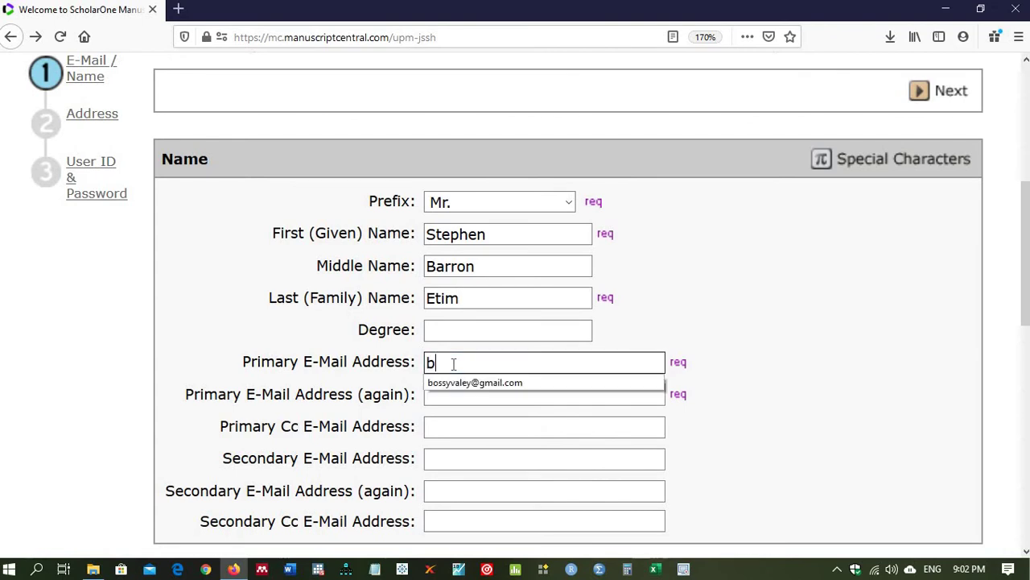
{"action": "left_click", "coordinate": [457, 384]}
{"action": "left_click", "coordinate": [444, 388]}
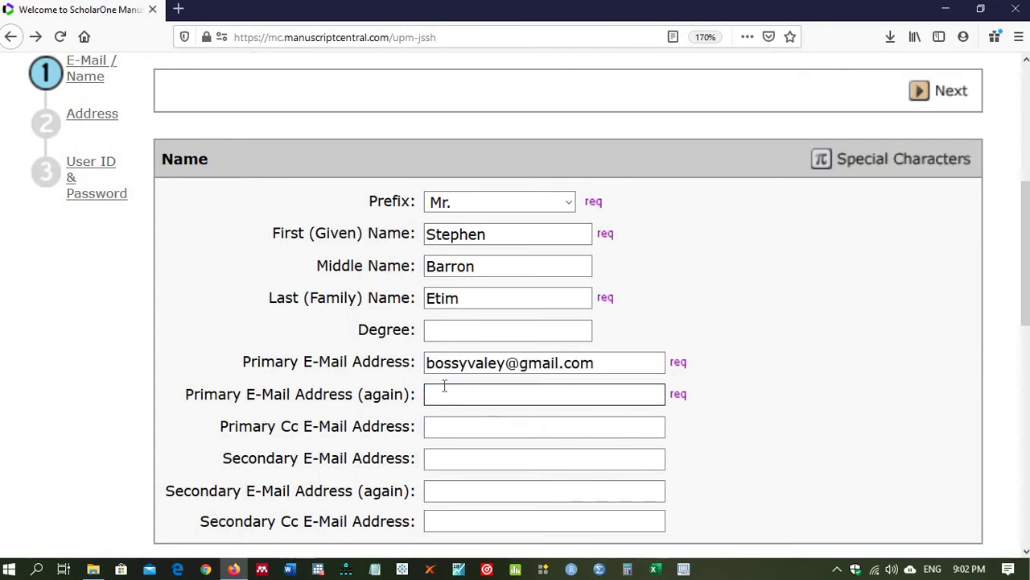
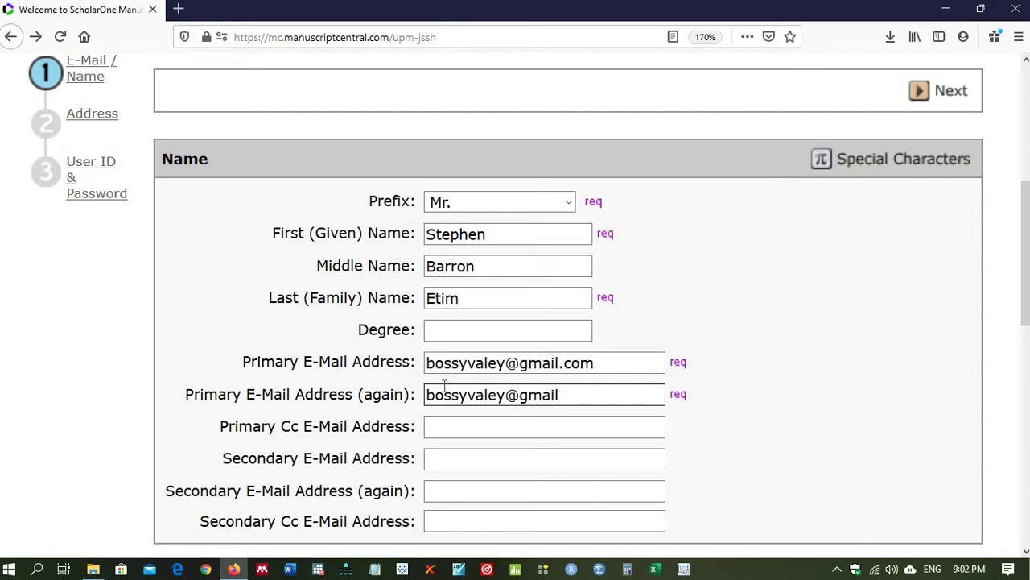
{"action": "scroll", "coordinate": [1023, 234], "scroll_direction": "down", "scroll_amount": 3}
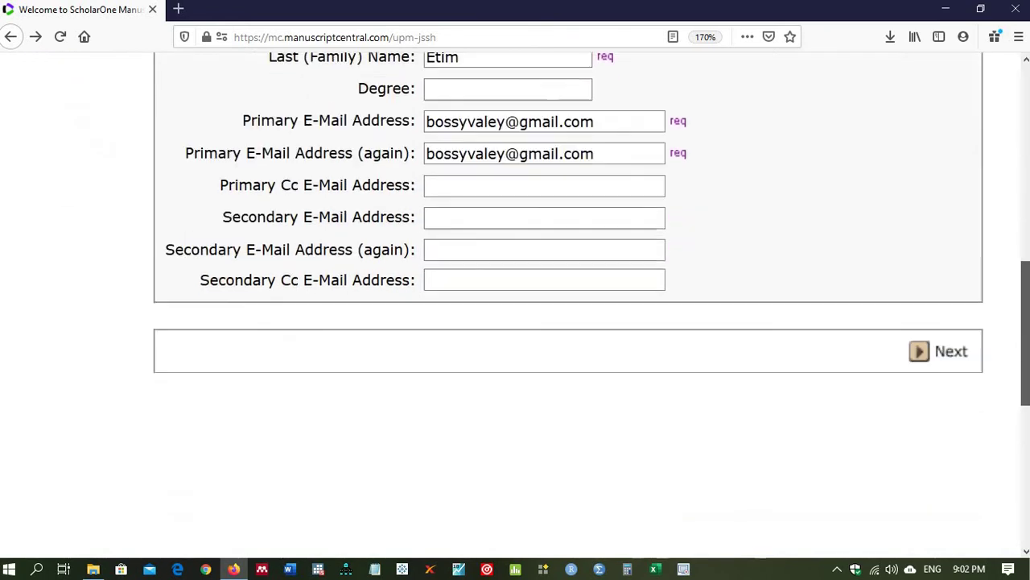
Step: Submit the name screen and choose University of Calabar as the institution
{"action": "left_click", "coordinate": [953, 330]}
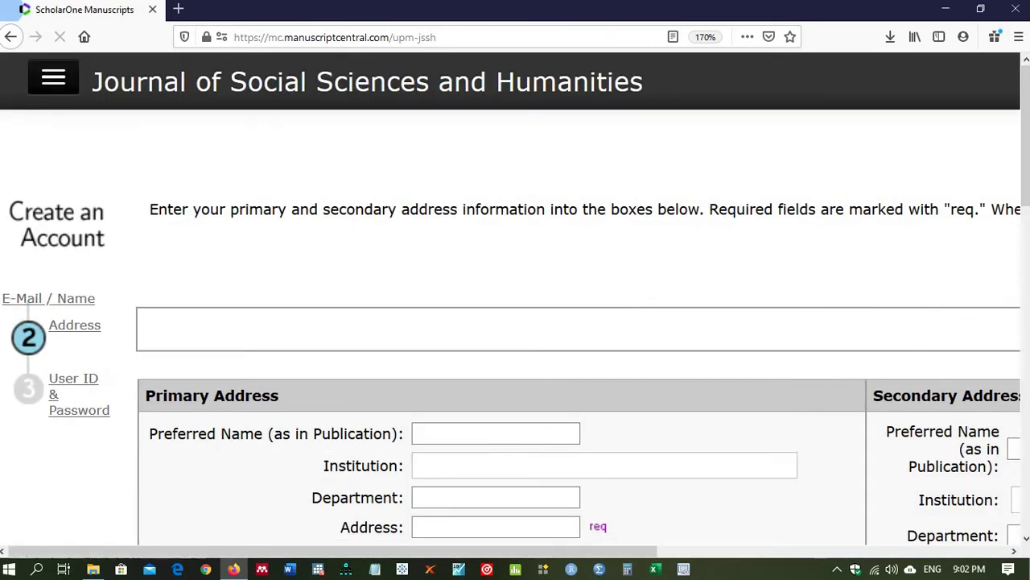
{"action": "scroll", "coordinate": [1023, 191], "scroll_direction": "down", "scroll_amount": 2}
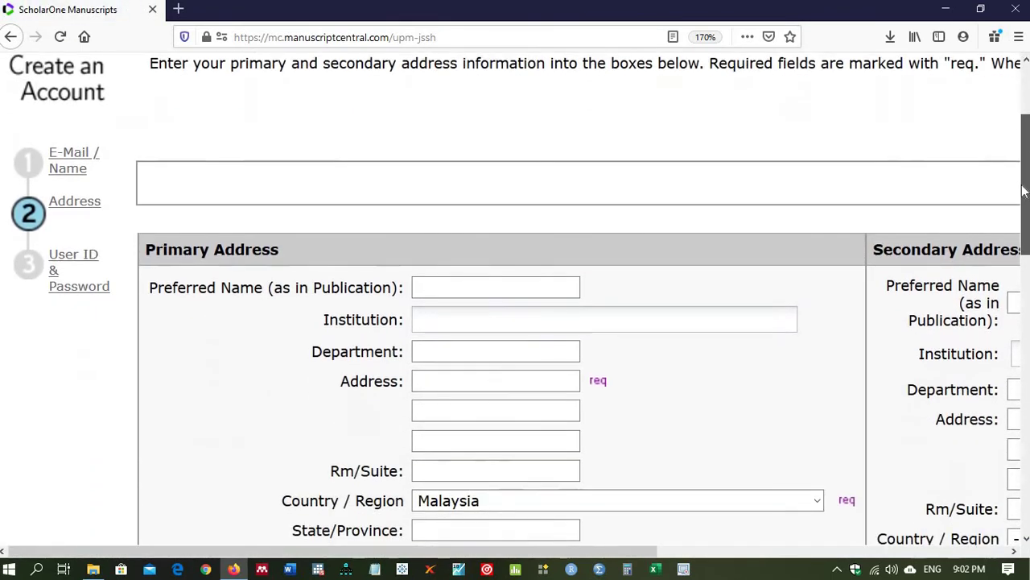
{"action": "scroll", "coordinate": [1024, 191], "scroll_direction": "down", "scroll_amount": 1}
{"action": "left_click", "coordinate": [552, 247]}
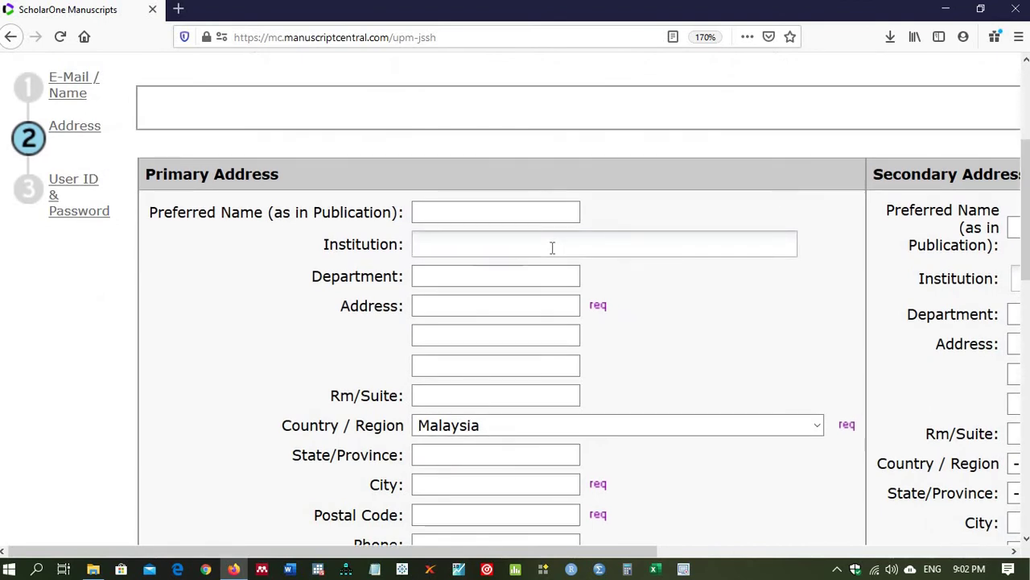
{"action": "type", "text": "University of Calabar"}
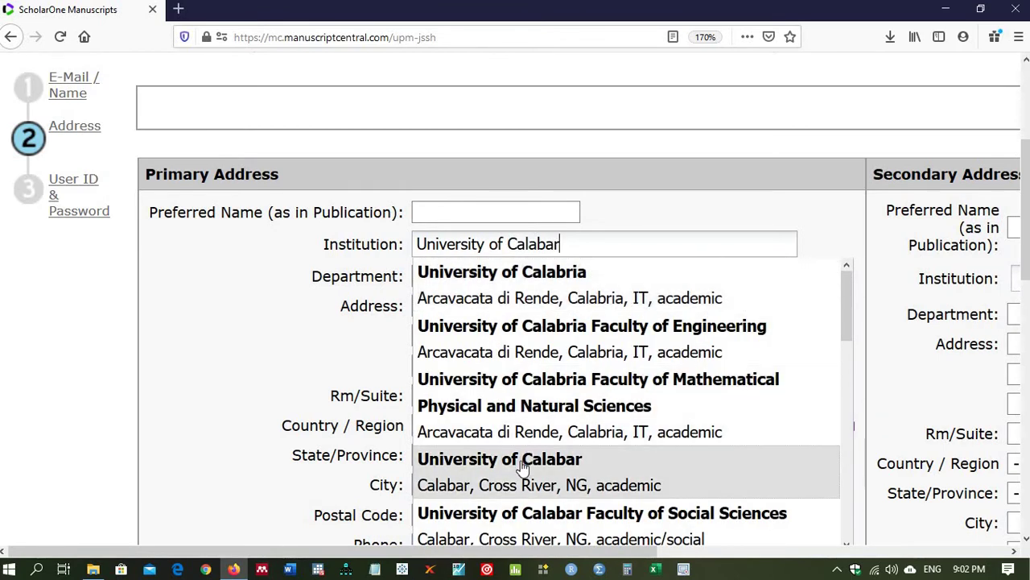
{"action": "left_click", "coordinate": [522, 462]}
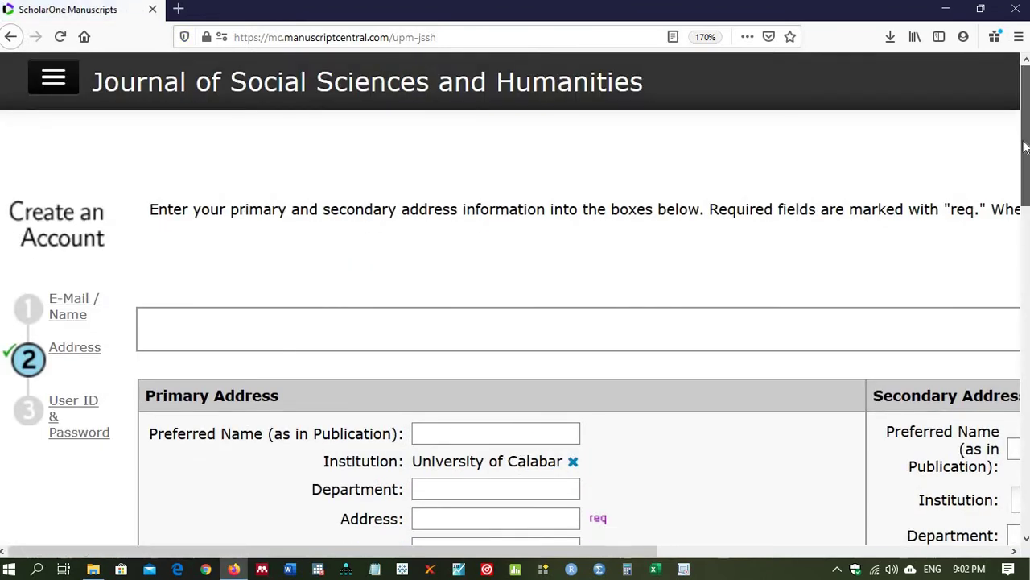
Step: Enter 'Department of Educational Management' as the department
{"action": "left_click_drag", "start_coordinate": [1025, 139], "coordinate": [1025, 224]}
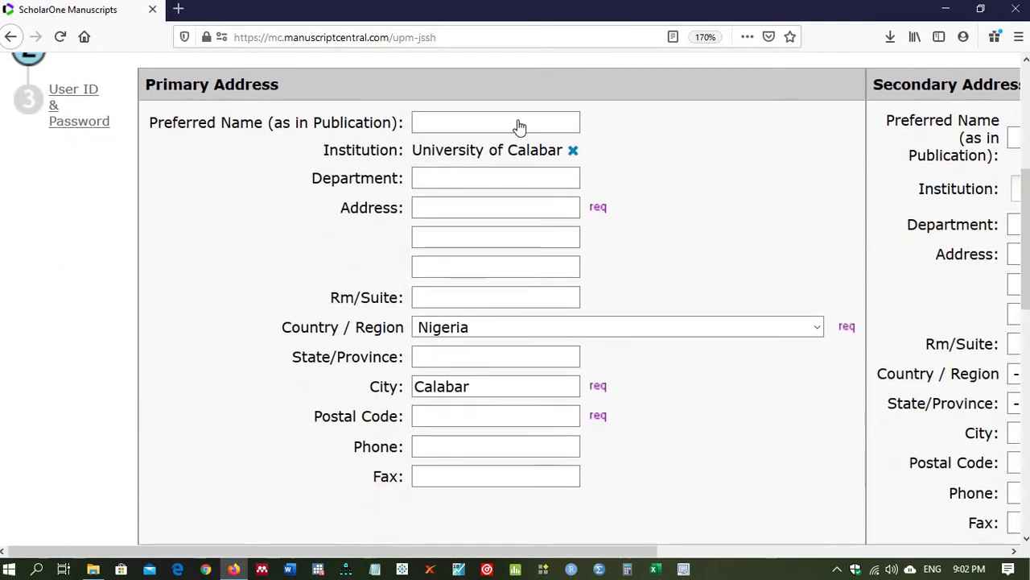
{"action": "left_click", "coordinate": [465, 177]}
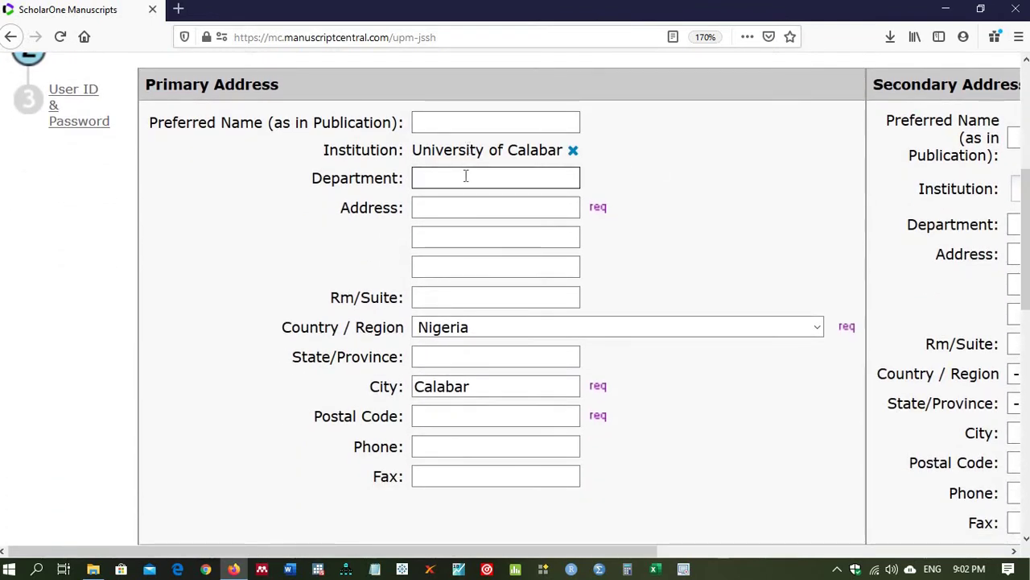
{"action": "type", "text": "Depar"}
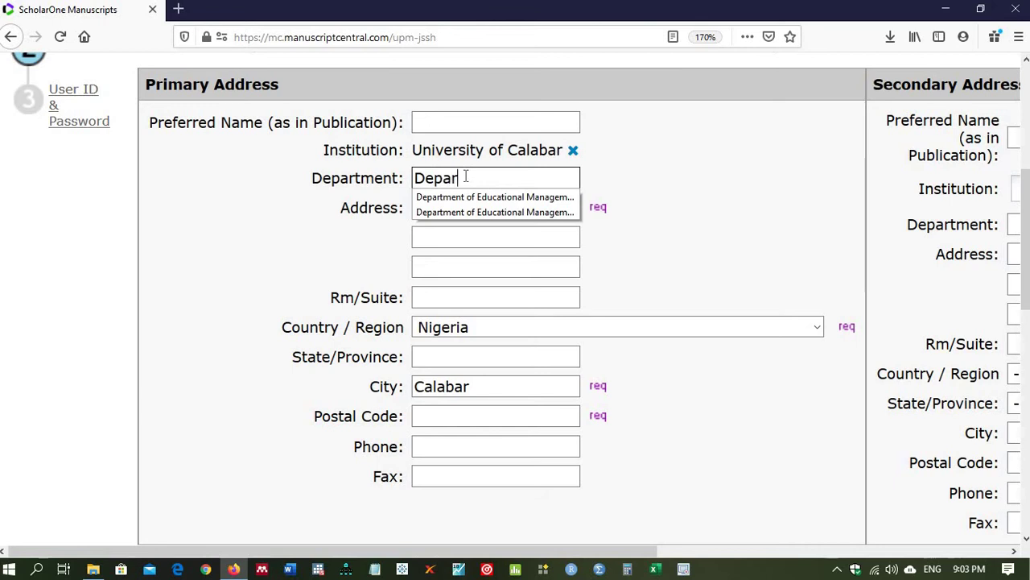
{"action": "type", "text": "tment"}
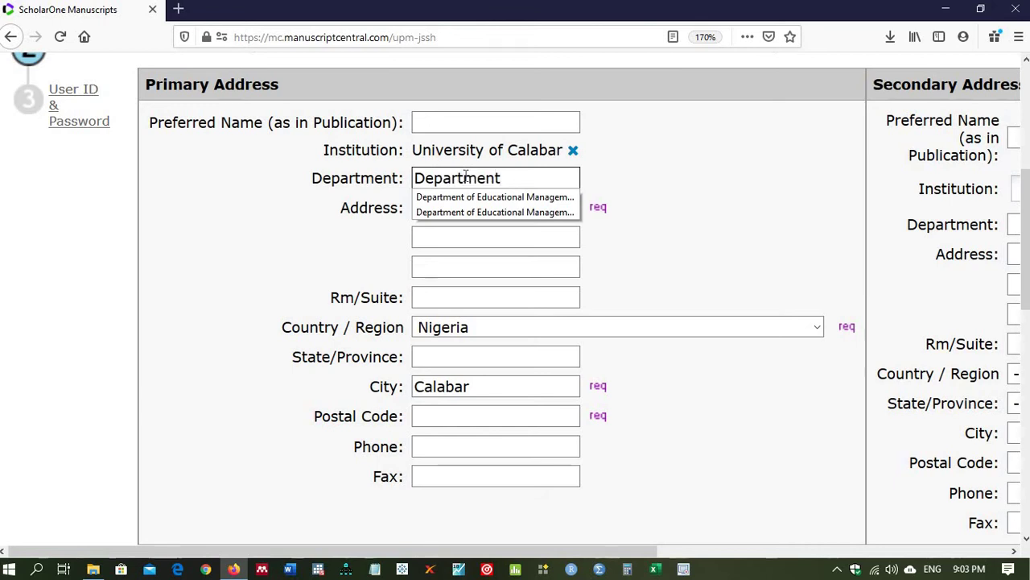
{"action": "type", "text": " of Educatio"}
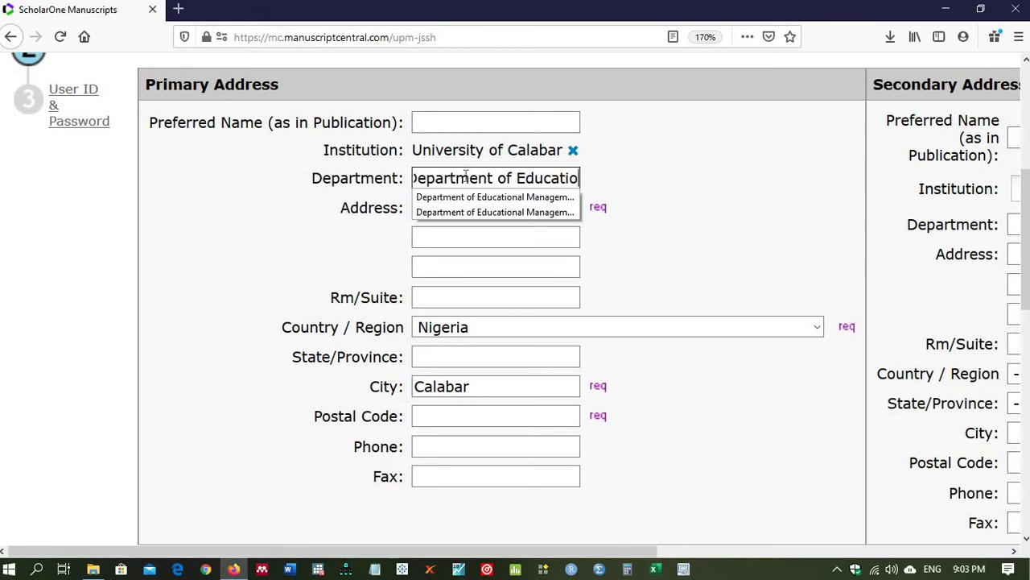
{"action": "type", "text": "nal M"}
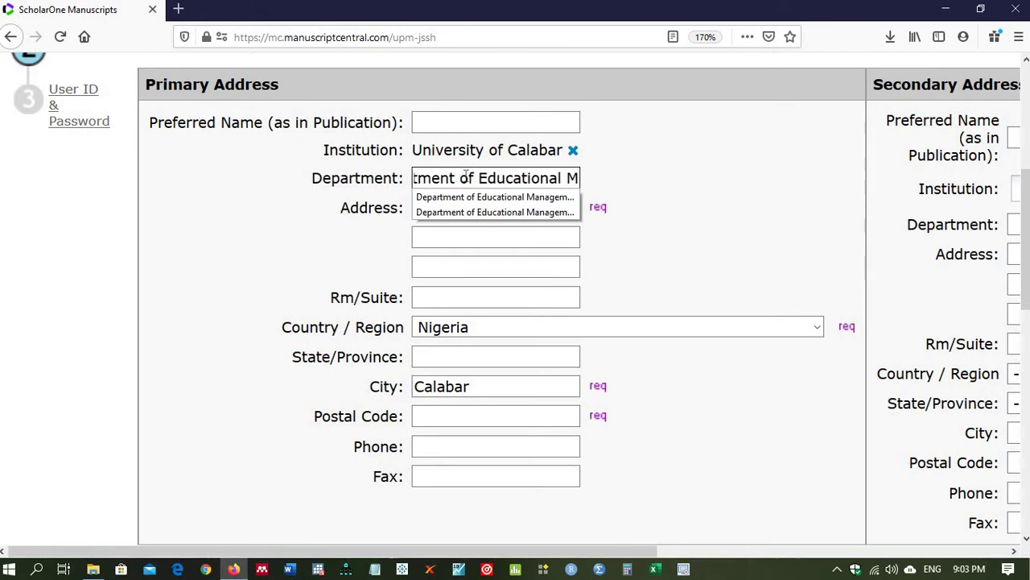
{"action": "type", "text": "anaga"}
{"action": "key", "text": "BackSpace"}
{"action": "type", "text": "ement"}
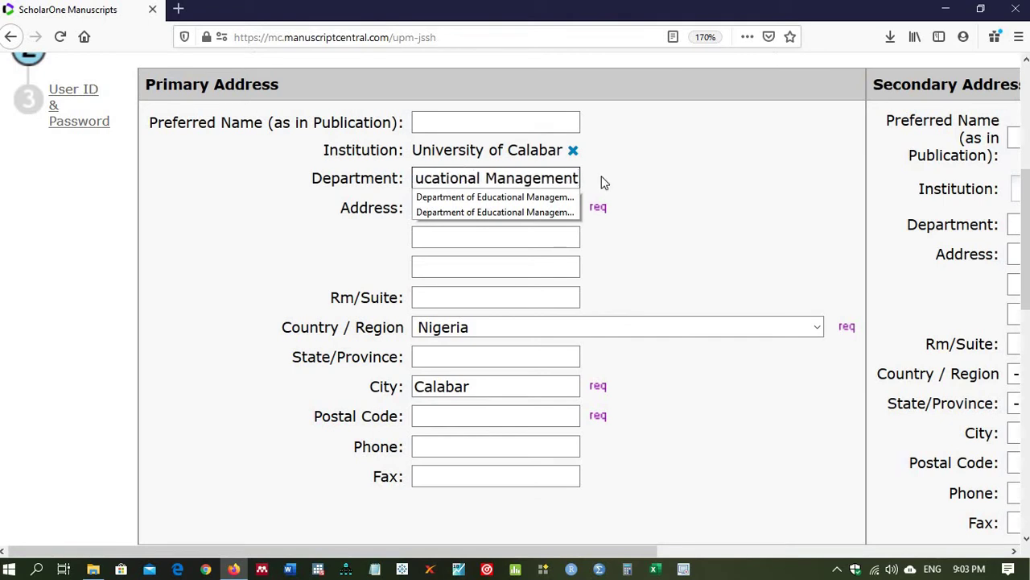
{"action": "left_click", "coordinate": [712, 198]}
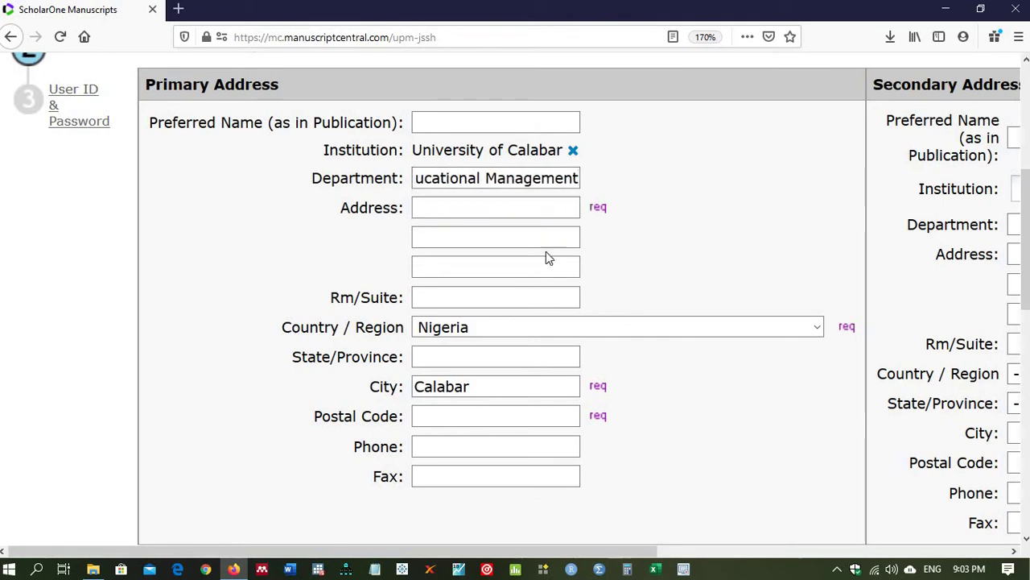
Step: Fill in the street address and postal code from the suggested entries
{"action": "left_click", "coordinate": [471, 209]}
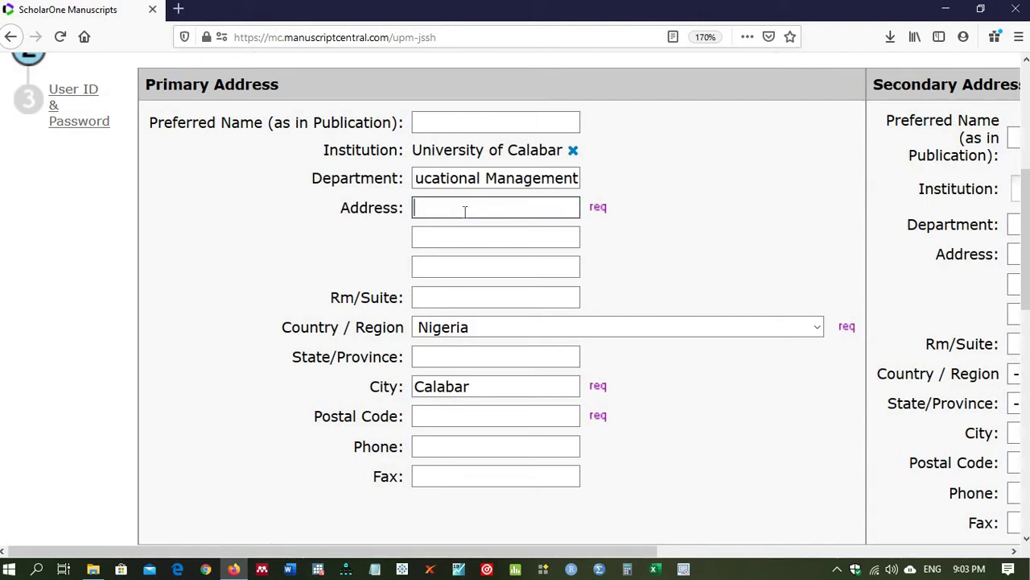
{"action": "type", "text": "Ett"}
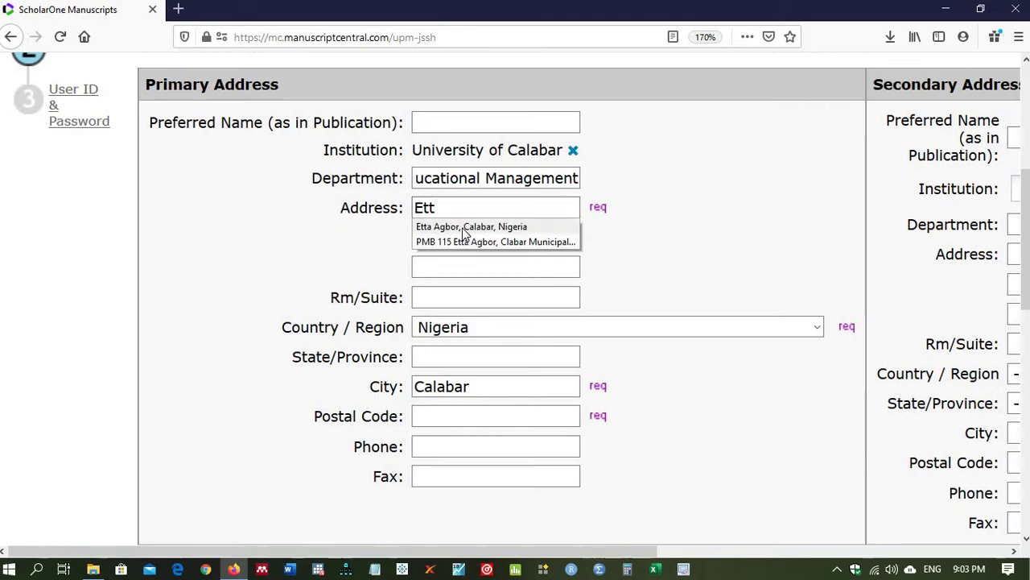
{"action": "left_click", "coordinate": [465, 228]}
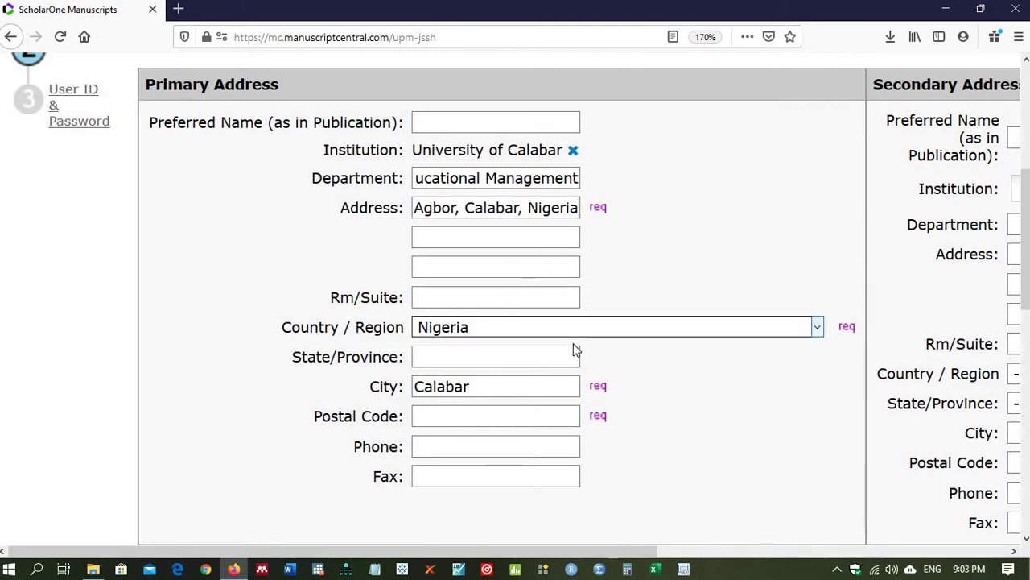
{"action": "left_click", "coordinate": [484, 362]}
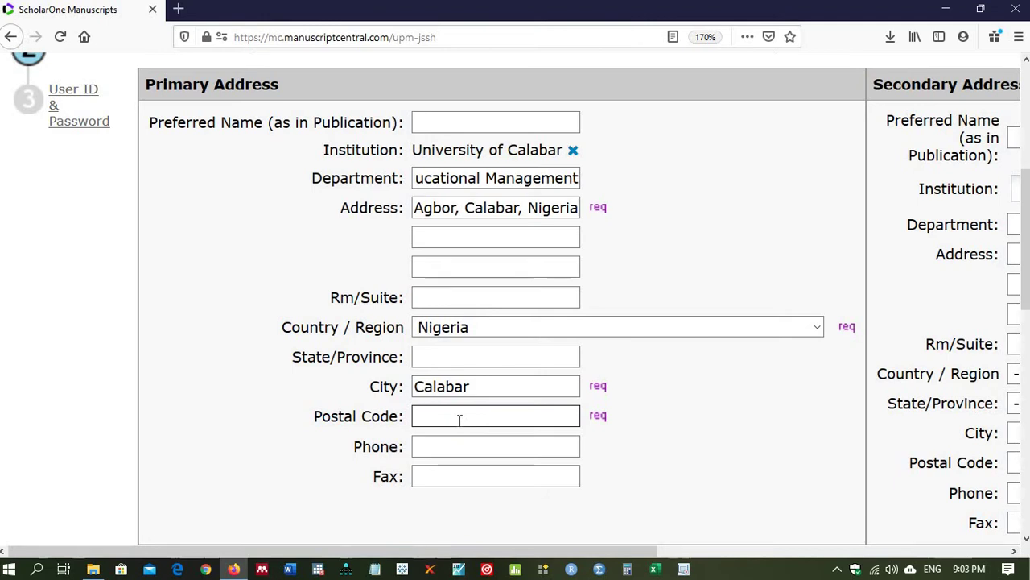
{"action": "type", "text": "54"}
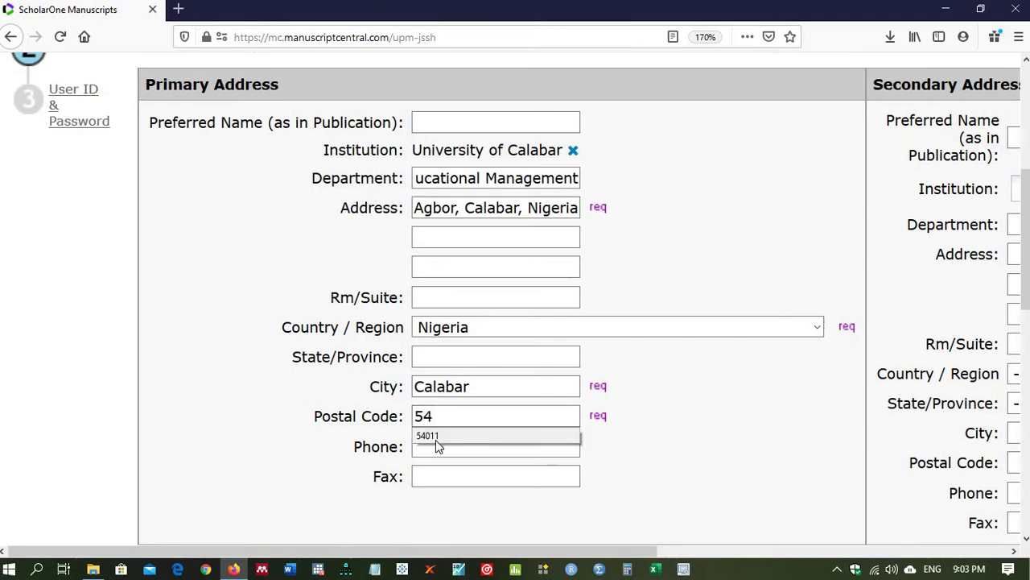
{"action": "left_click", "coordinate": [436, 436]}
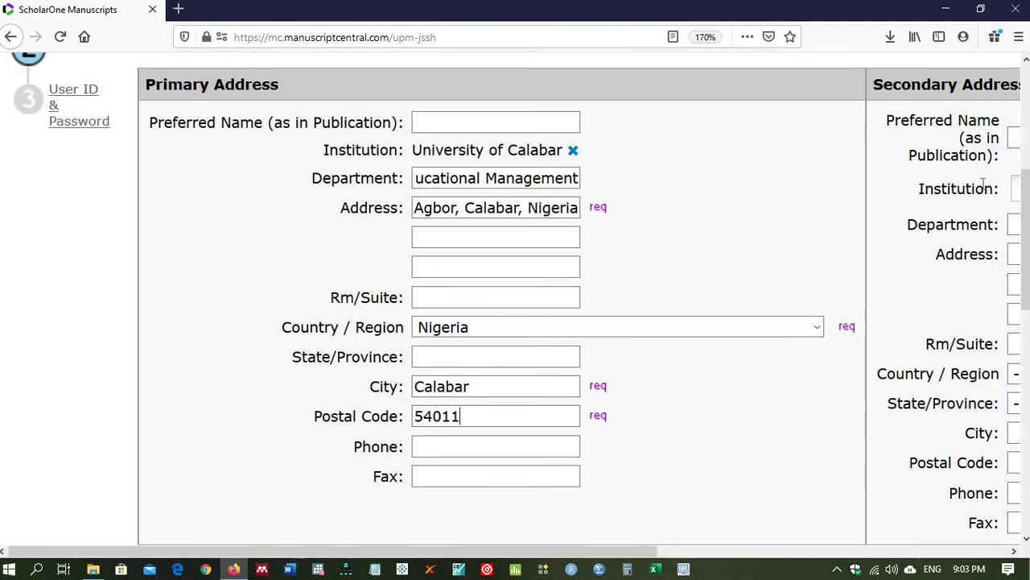
Step: Continue from the Address step to the User ID and Password step
{"action": "scroll", "coordinate": [1022, 193], "scroll_direction": "down", "scroll_amount": 2}
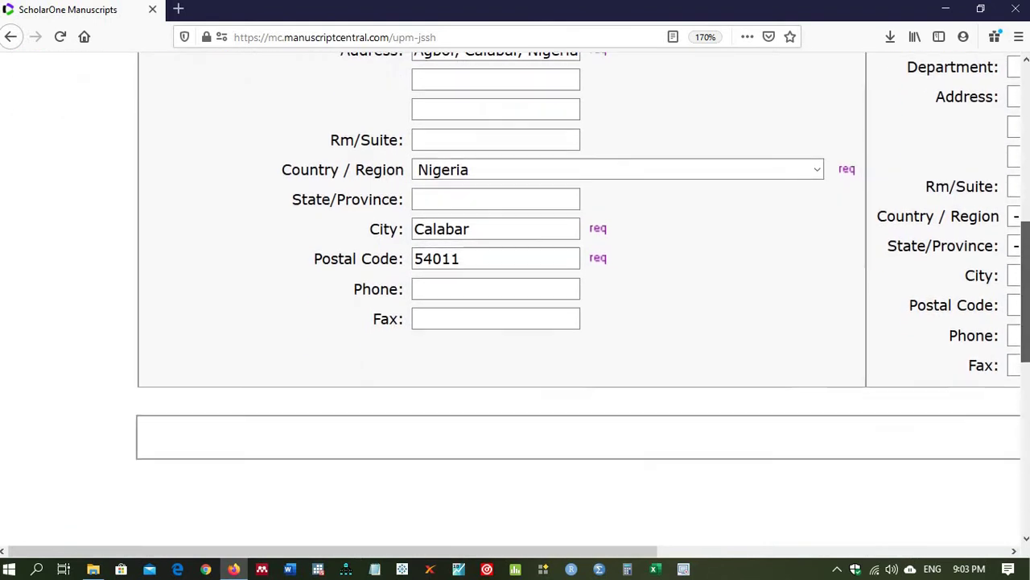
{"action": "scroll", "coordinate": [1010, 229], "scroll_direction": "down", "scroll_amount": 1}
{"action": "scroll", "coordinate": [1011, 229], "scroll_direction": "up", "scroll_amount": 2}
{"action": "scroll", "coordinate": [1010, 229], "scroll_direction": "down", "scroll_amount": 1}
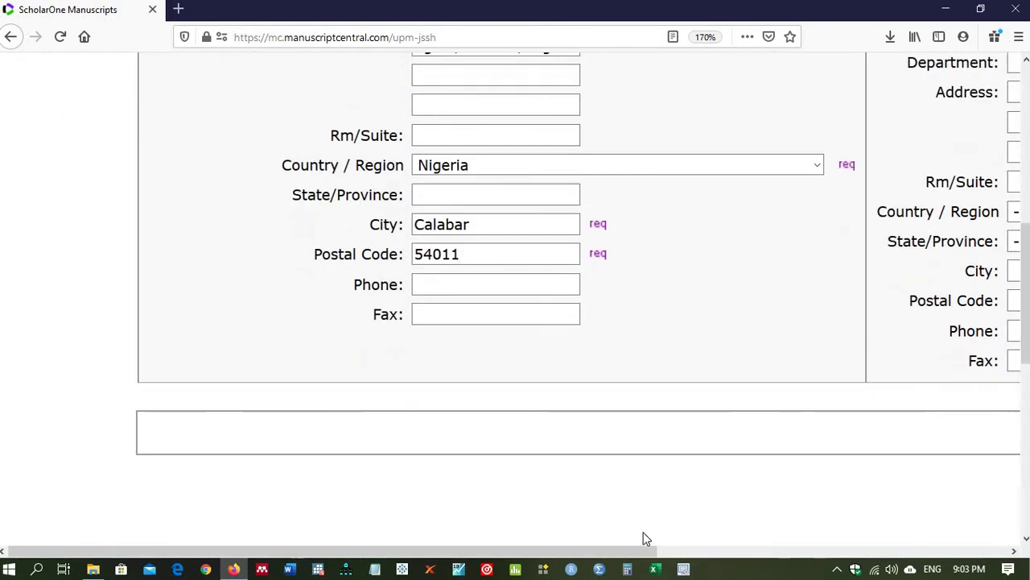
{"action": "left_click_drag", "start_coordinate": [644, 550], "coordinate": [1022, 551]}
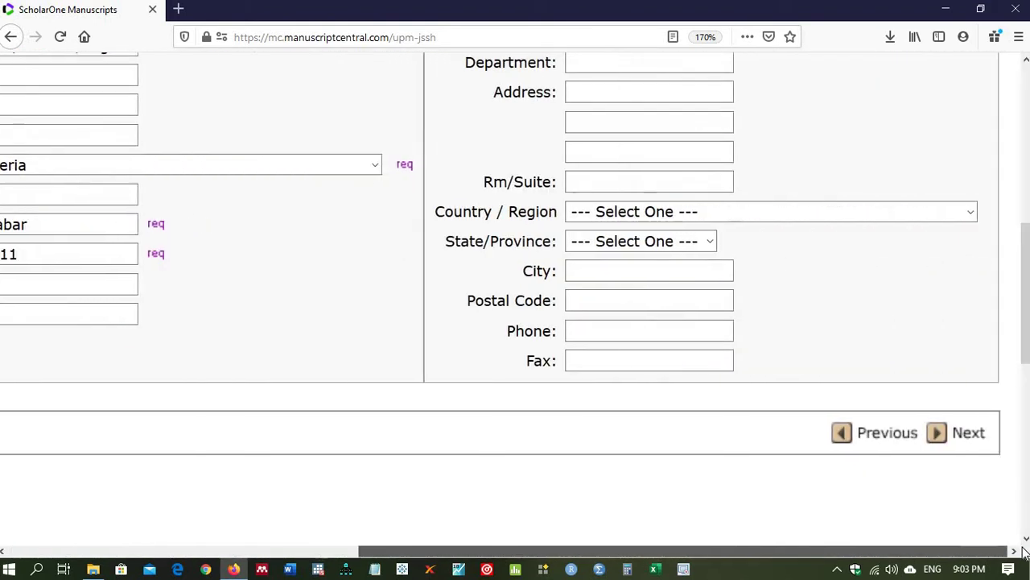
{"action": "left_click", "coordinate": [964, 442]}
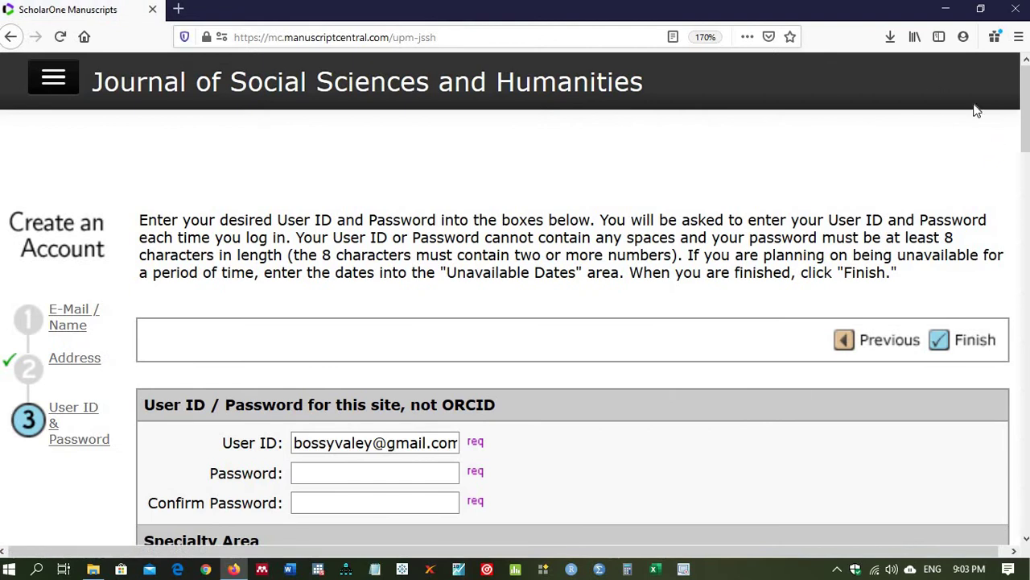
Step: Zoom the Firefox page out to 133%
{"action": "left_click_drag", "start_coordinate": [1024, 107], "coordinate": [1027, 162]}
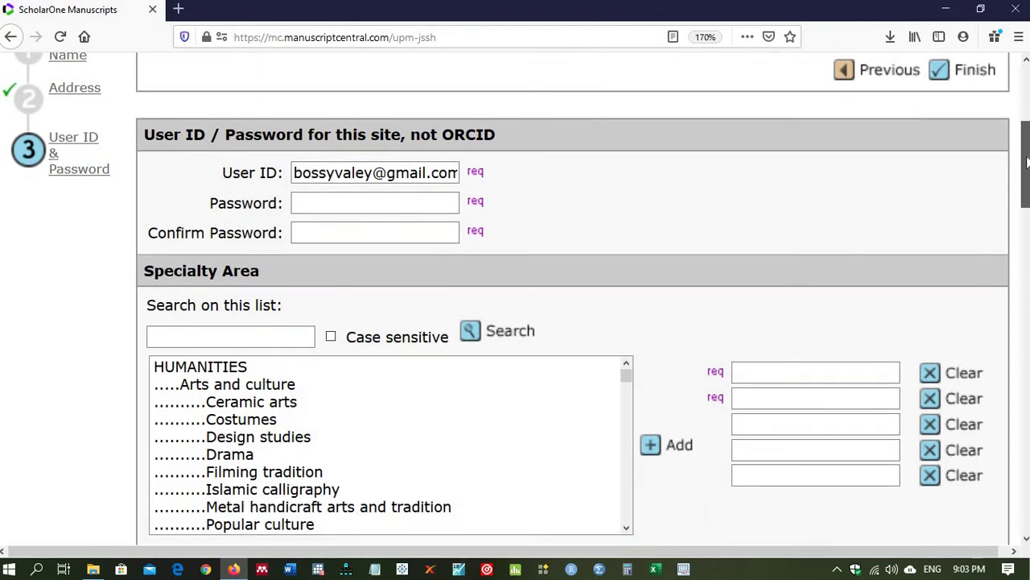
{"action": "left_click", "coordinate": [1019, 36]}
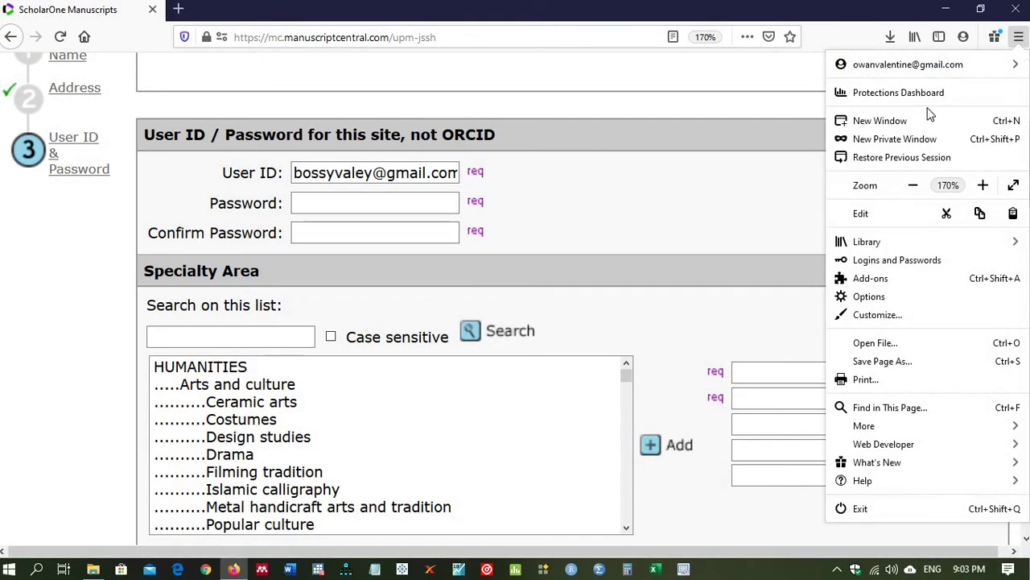
{"action": "left_click", "coordinate": [912, 186]}
{"action": "left_click", "coordinate": [913, 186]}
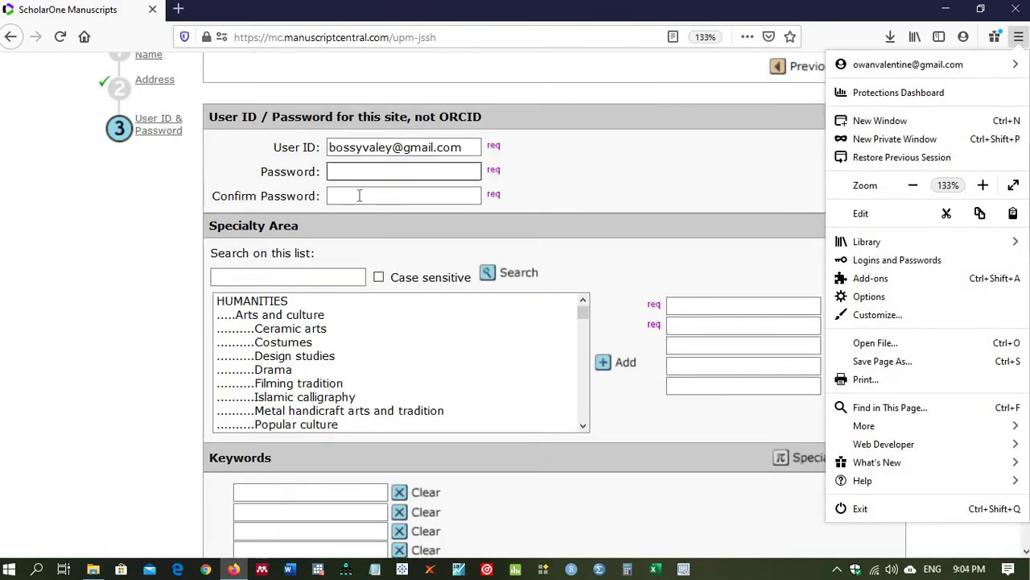
Step: Enter the account password and its confirmation, then move to the Specialty Area field
{"action": "left_click", "coordinate": [349, 171]}
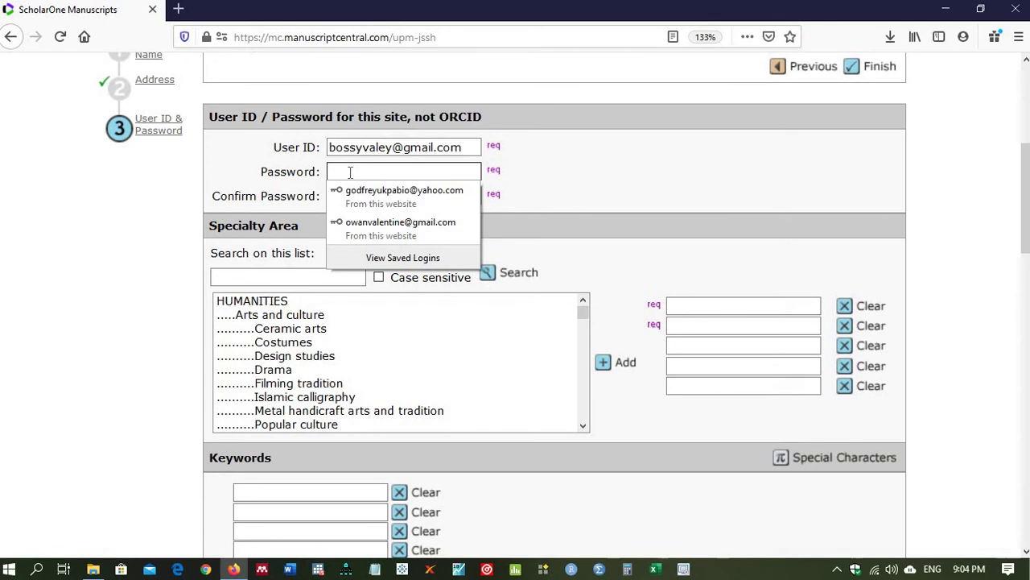
{"action": "type", "text": "•••••••"}
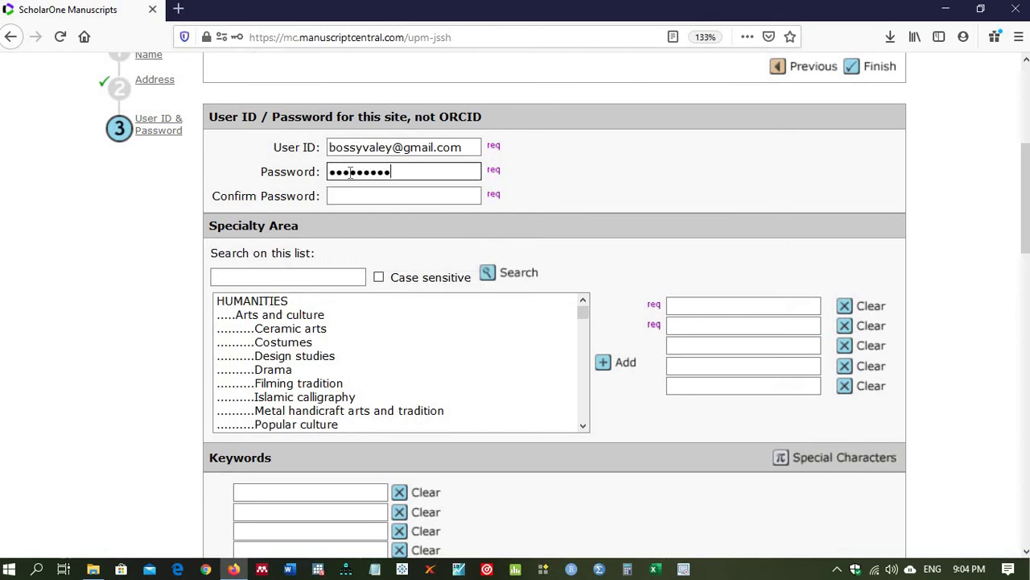
{"action": "left_click", "coordinate": [367, 197]}
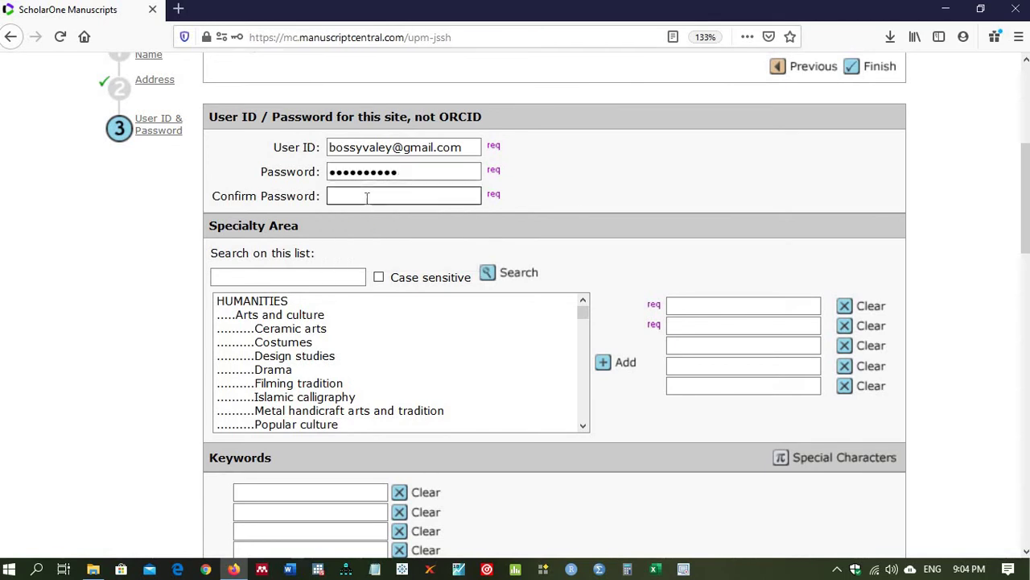
{"action": "type", "text": "•••••••••"}
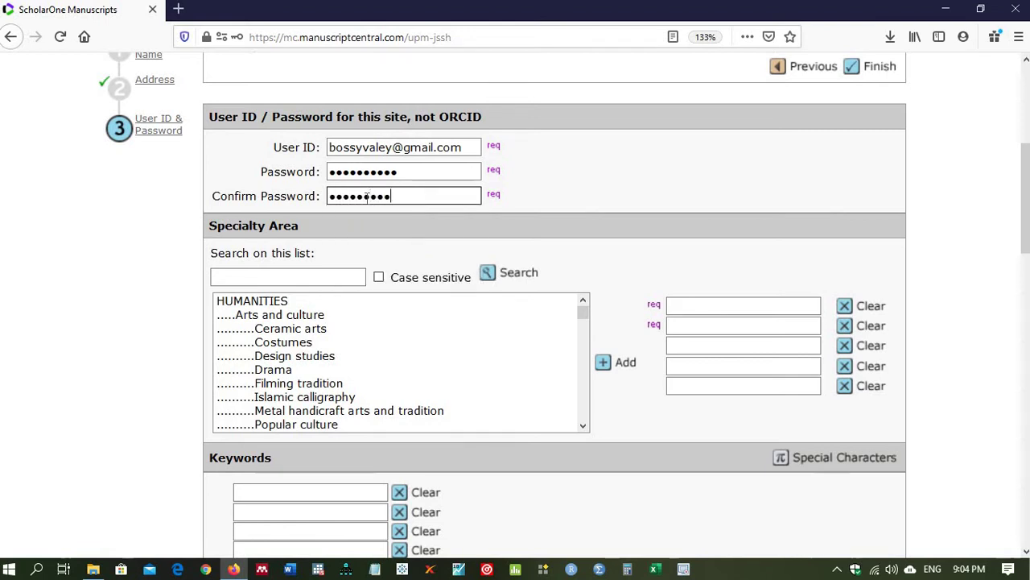
{"action": "type", "text": "•"}
{"action": "left_click", "coordinate": [453, 235]}
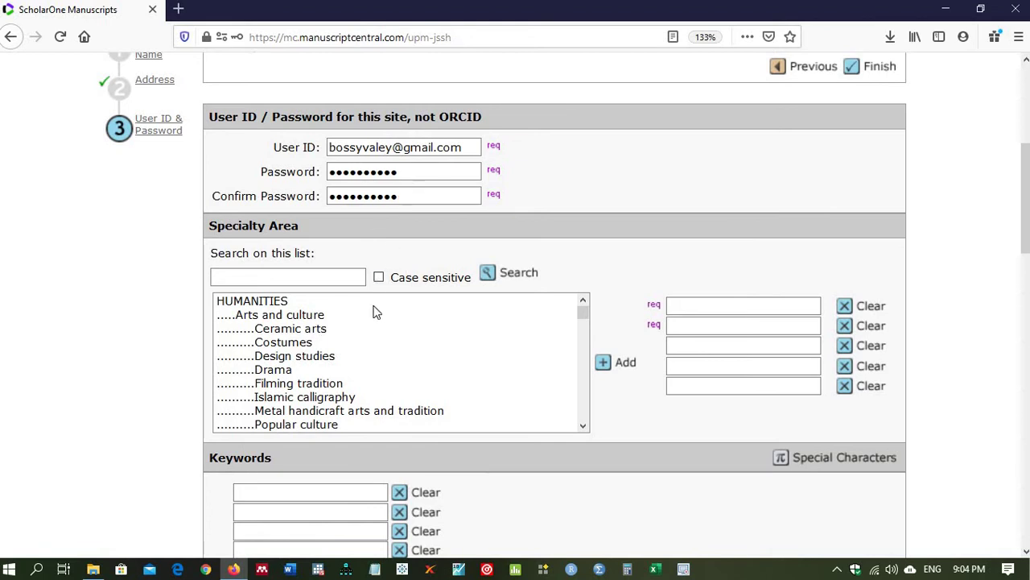
{"action": "left_click", "coordinate": [705, 324]}
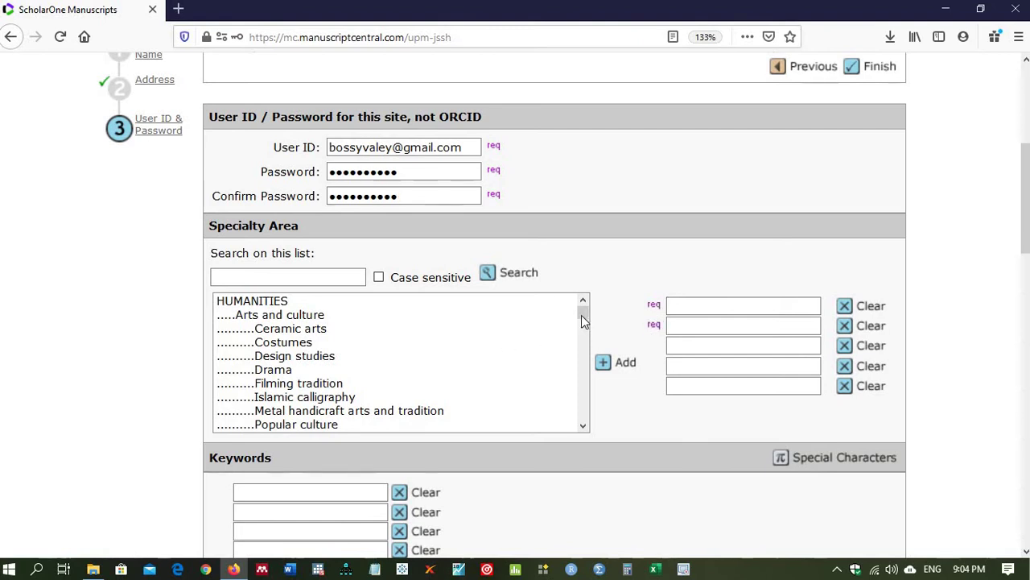
Step: Add Education management, Education system, Teacher education and Tertiary education as specialty areas
{"action": "left_click_drag", "start_coordinate": [581, 315], "coordinate": [577, 372]}
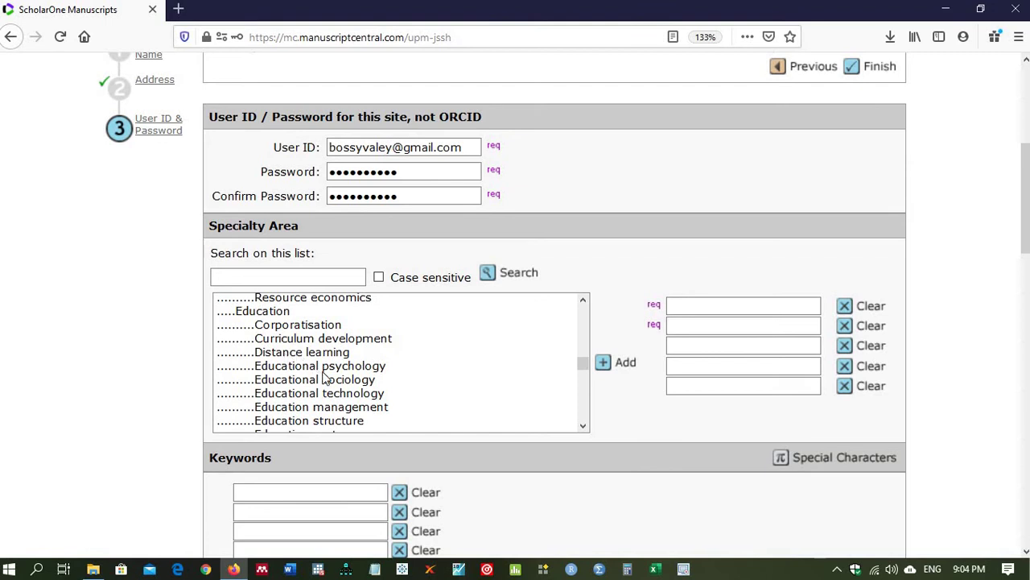
{"action": "left_click", "coordinate": [264, 407]}
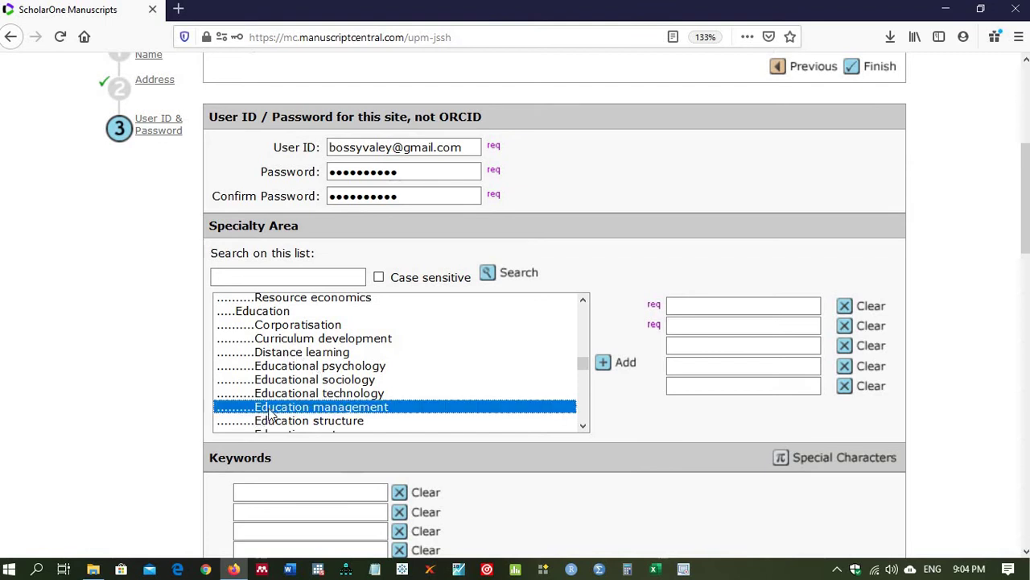
{"action": "left_click", "coordinate": [605, 368]}
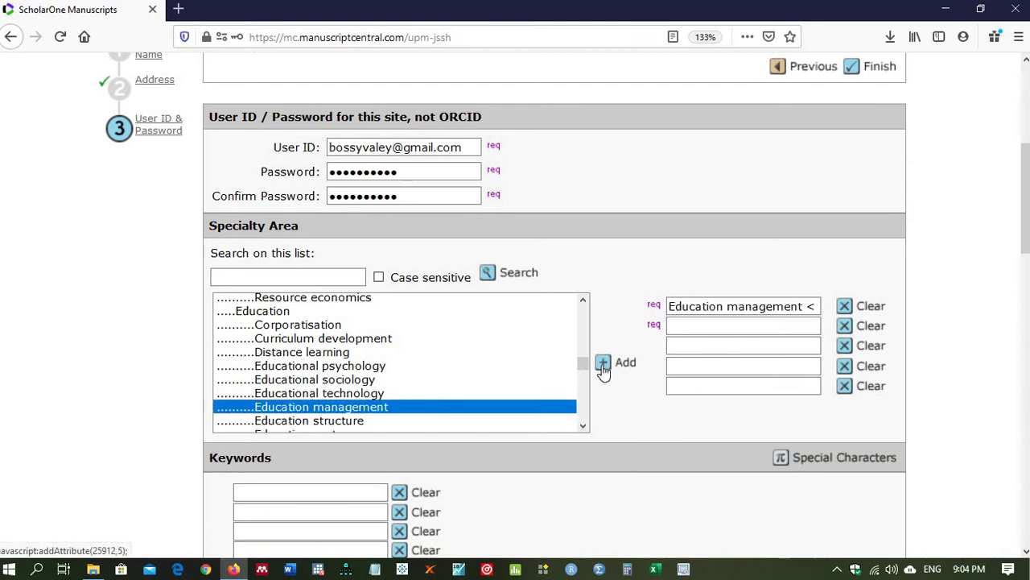
{"action": "left_click", "coordinate": [583, 426]}
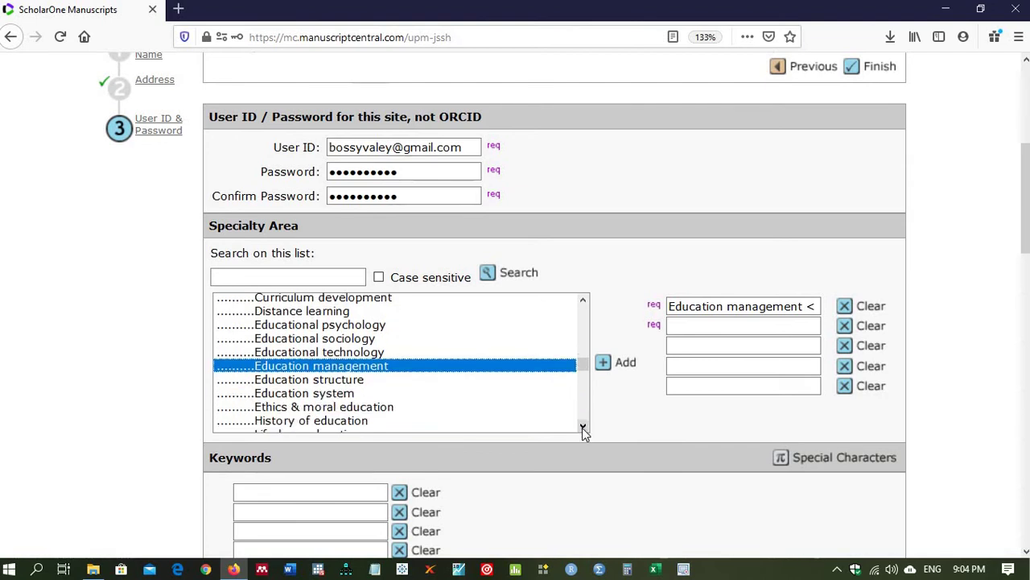
{"action": "left_click", "coordinate": [583, 427]}
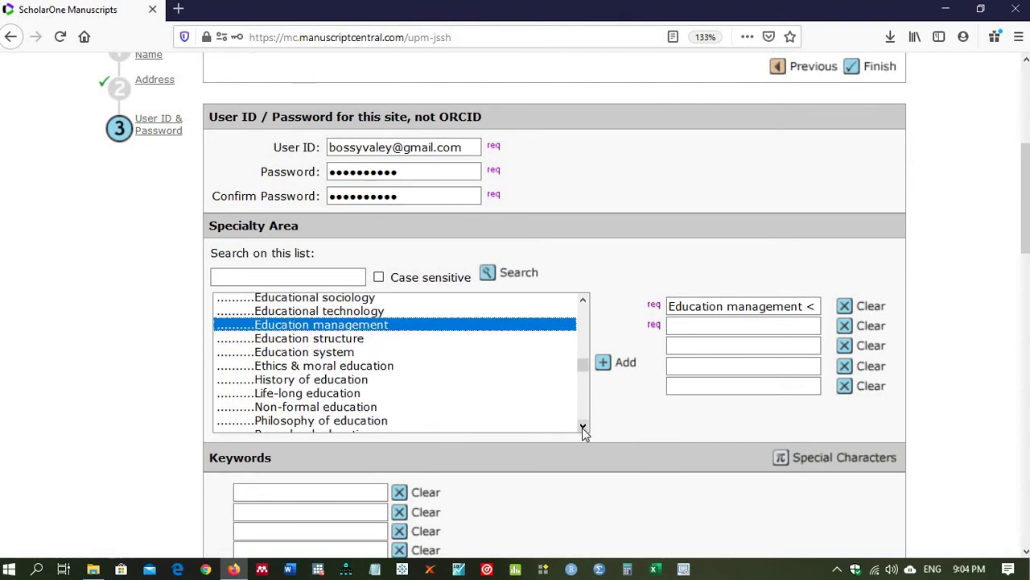
{"action": "left_click", "coordinate": [330, 354]}
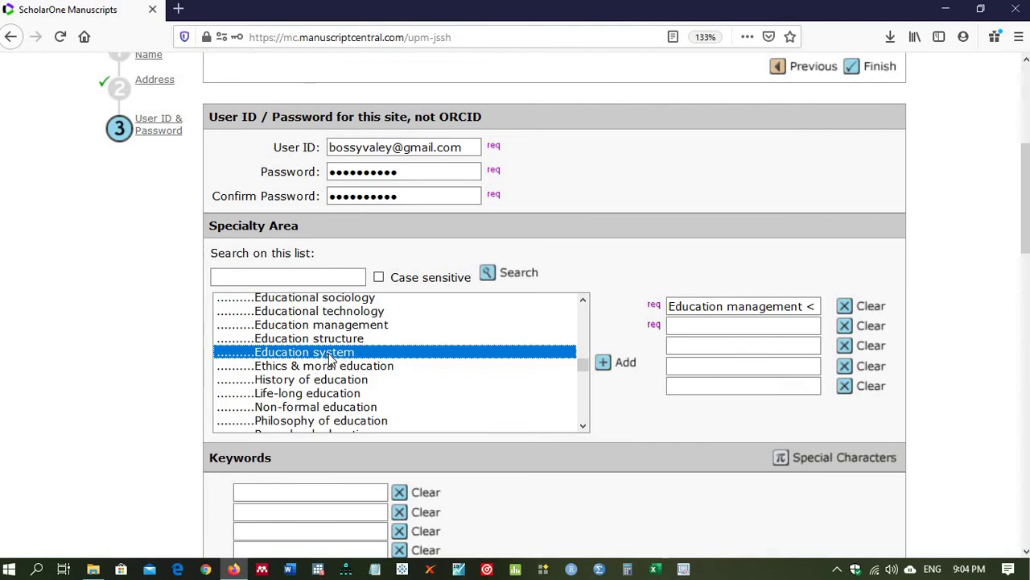
{"action": "left_click", "coordinate": [605, 367]}
{"action": "left_click", "coordinate": [583, 427]}
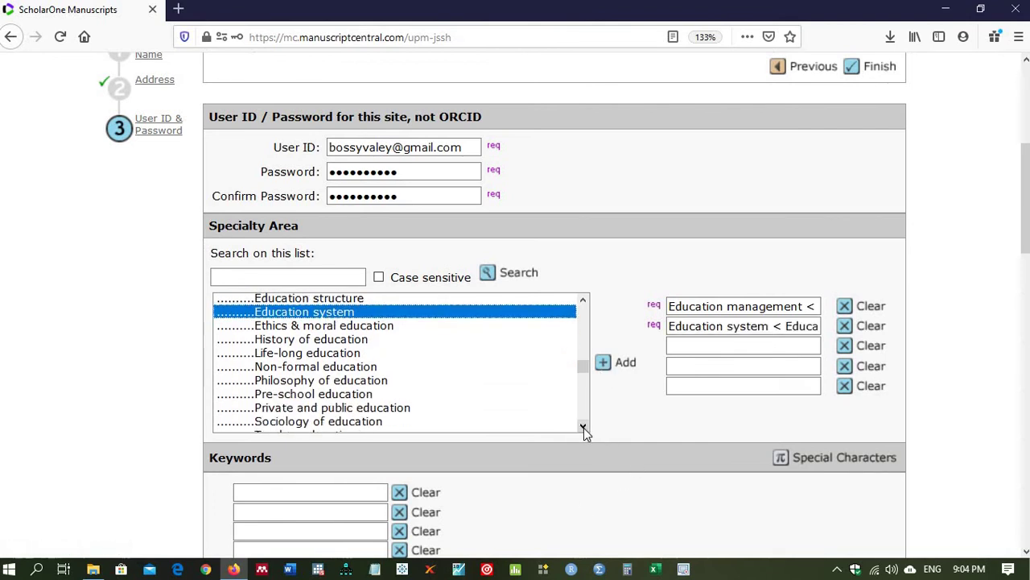
{"action": "left_click", "coordinate": [584, 427]}
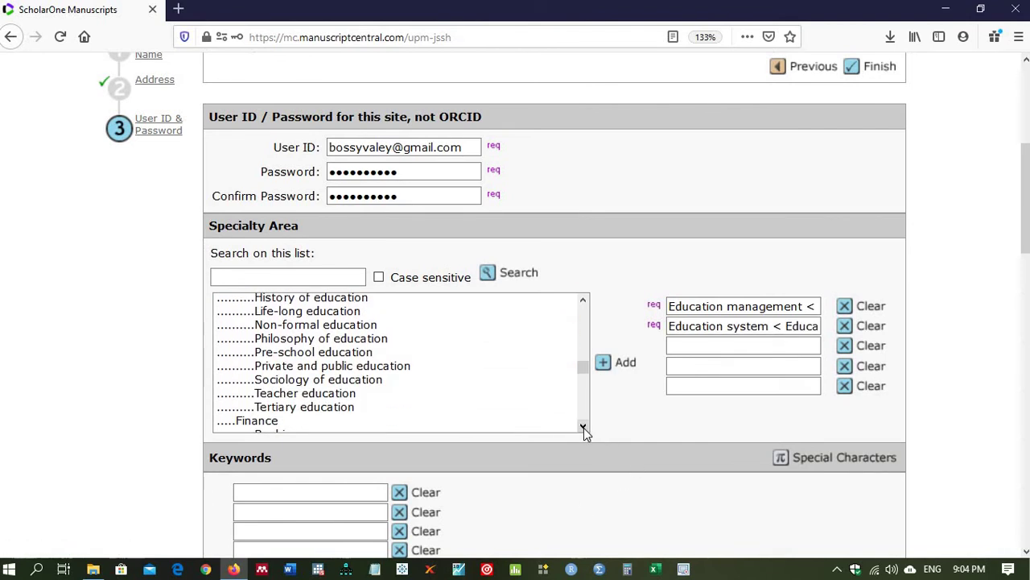
{"action": "left_click", "coordinate": [338, 396]}
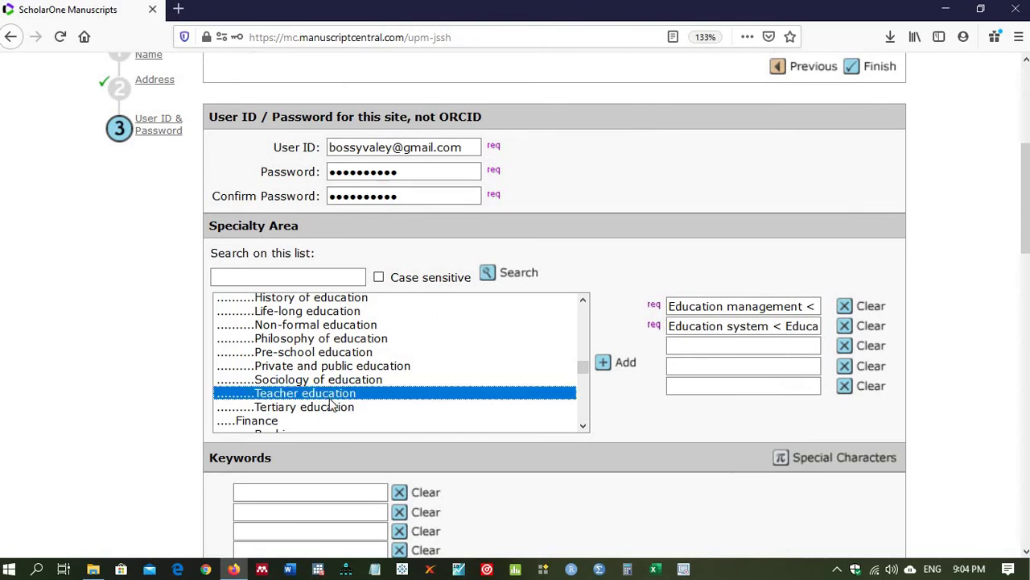
{"action": "left_click", "coordinate": [605, 364]}
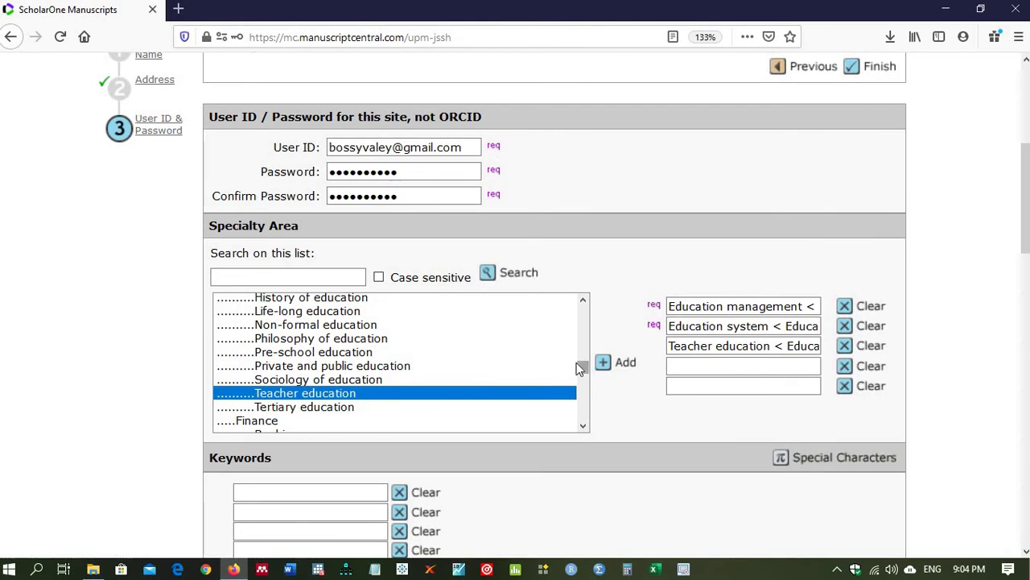
{"action": "left_click", "coordinate": [333, 408]}
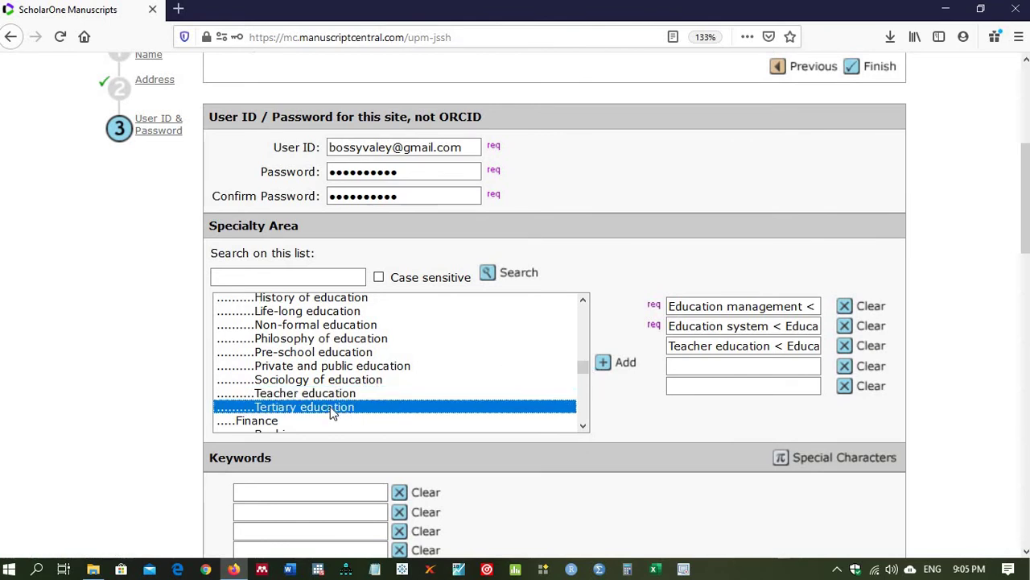
{"action": "left_click", "coordinate": [604, 364]}
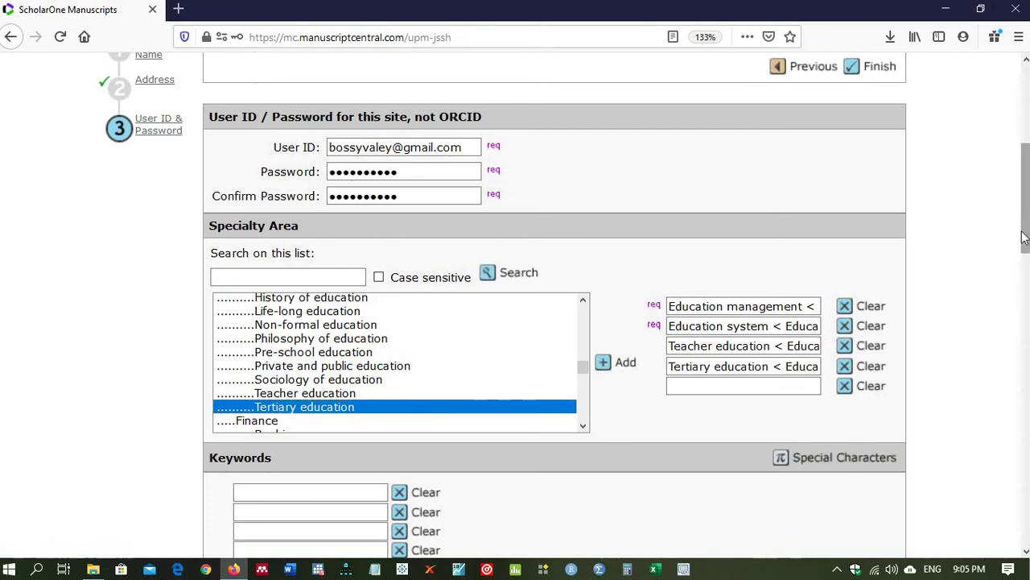
{"action": "left_click_drag", "start_coordinate": [1027, 257], "coordinate": [1024, 291]}
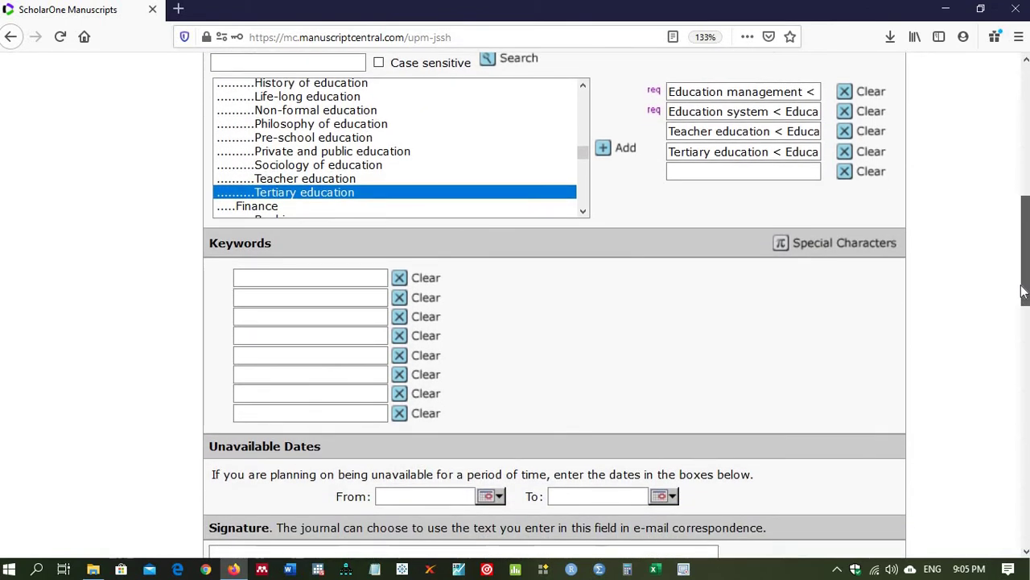
Step: Acknowledge the privacy policies, finish the registration, and let Firefox save the login
{"action": "scroll", "coordinate": [1023, 288], "scroll_direction": "down", "scroll_amount": 5}
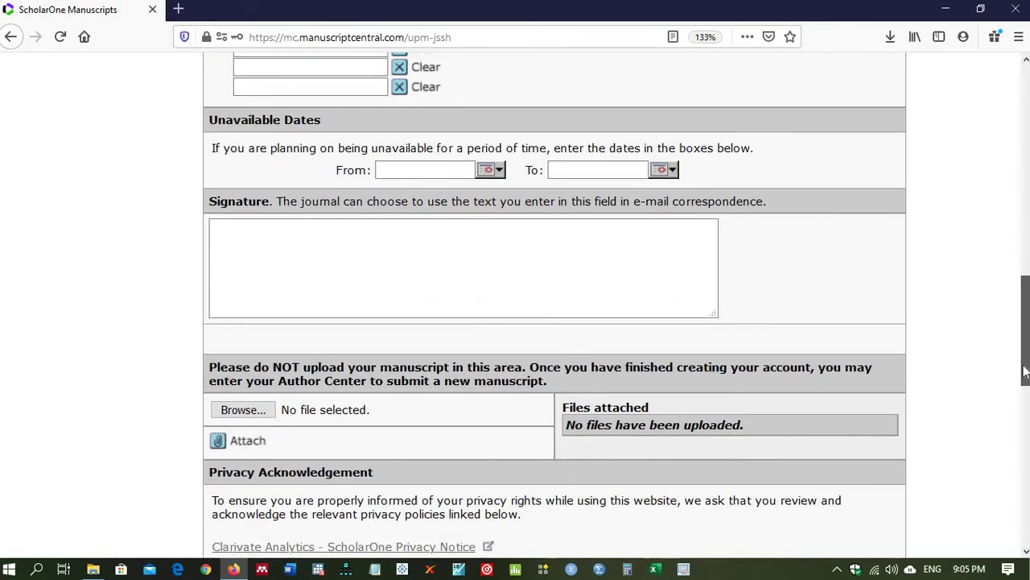
{"action": "scroll", "coordinate": [1021, 284], "scroll_direction": "up", "scroll_amount": 3}
{"action": "scroll", "coordinate": [1021, 283], "scroll_direction": "up", "scroll_amount": 5}
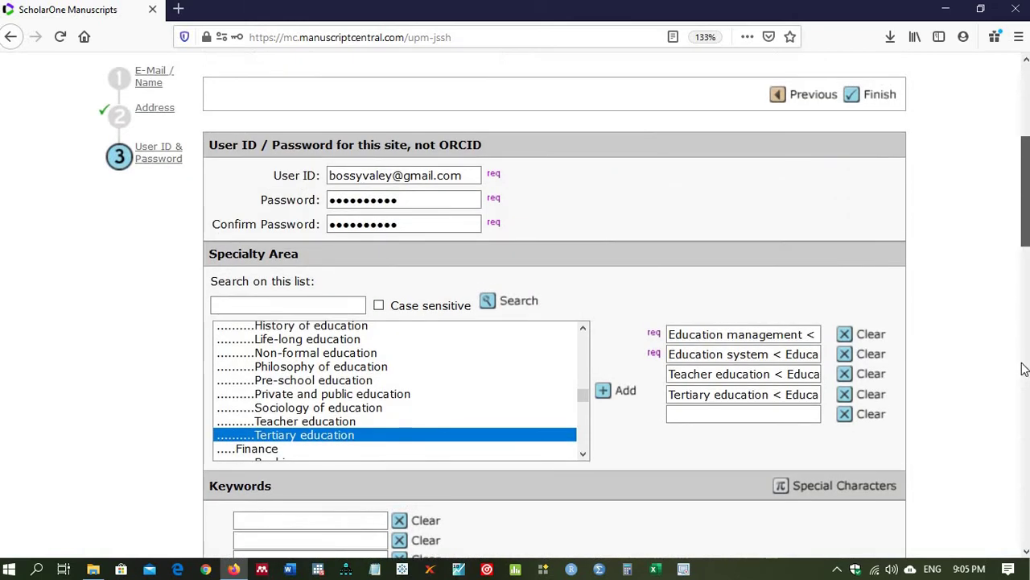
{"action": "scroll", "coordinate": [1023, 363], "scroll_direction": "down", "scroll_amount": 9}
{"action": "scroll", "coordinate": [1020, 229], "scroll_direction": "up", "scroll_amount": 5}
{"action": "scroll", "coordinate": [1020, 229], "scroll_direction": "down", "scroll_amount": 5}
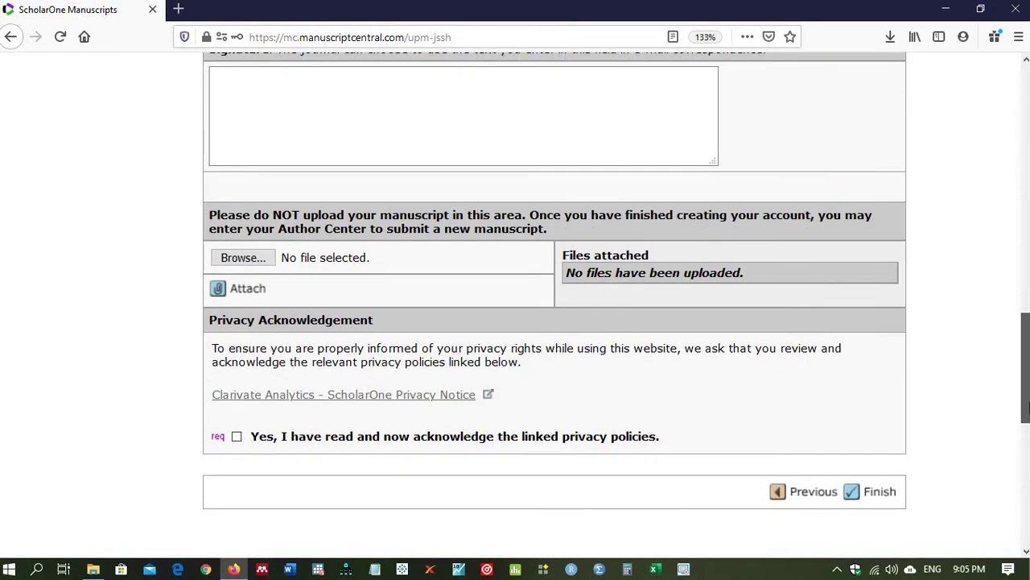
{"action": "left_click", "coordinate": [880, 492]}
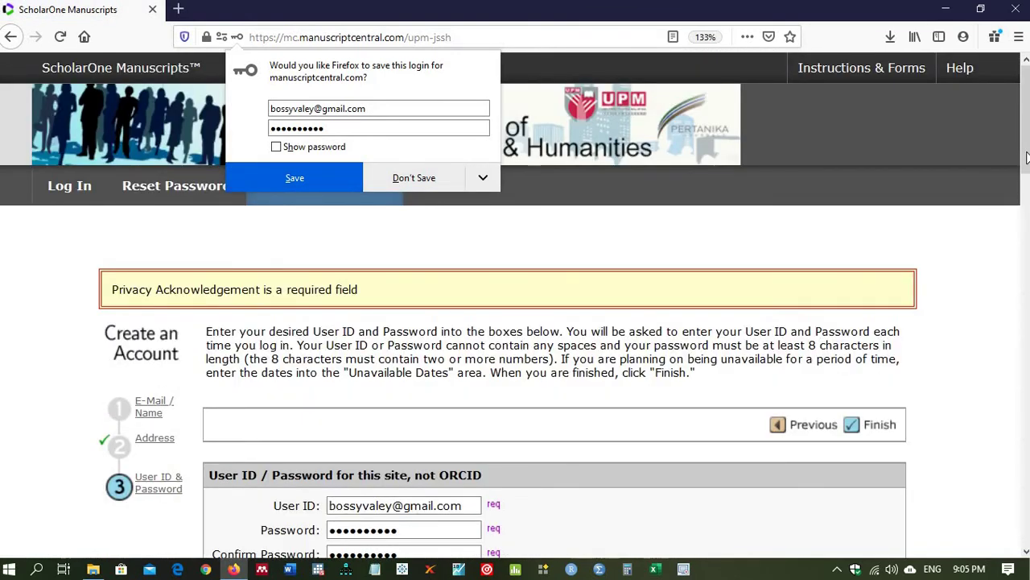
{"action": "left_click_drag", "start_coordinate": [1026, 157], "coordinate": [1025, 423]}
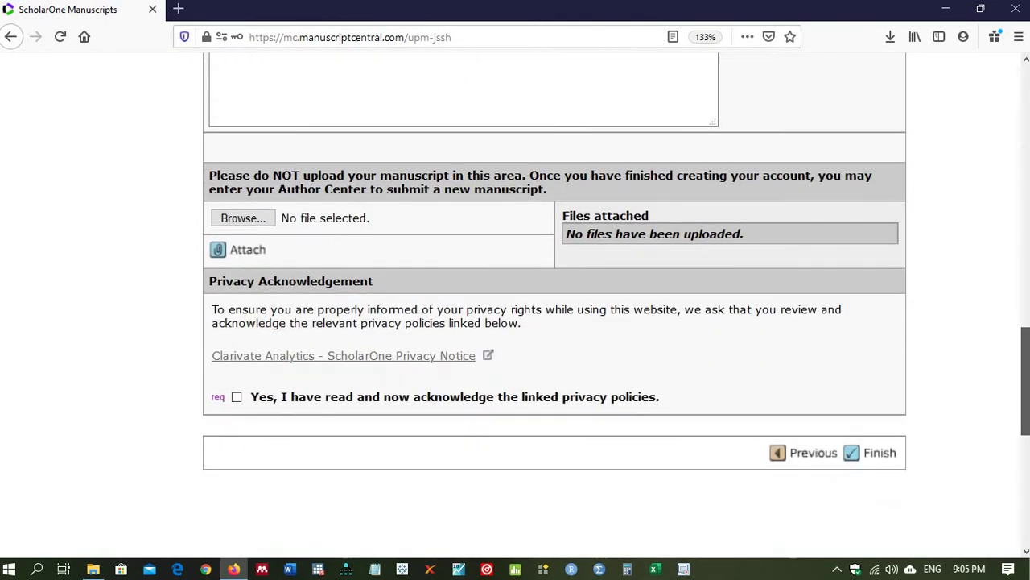
{"action": "left_click", "coordinate": [236, 397]}
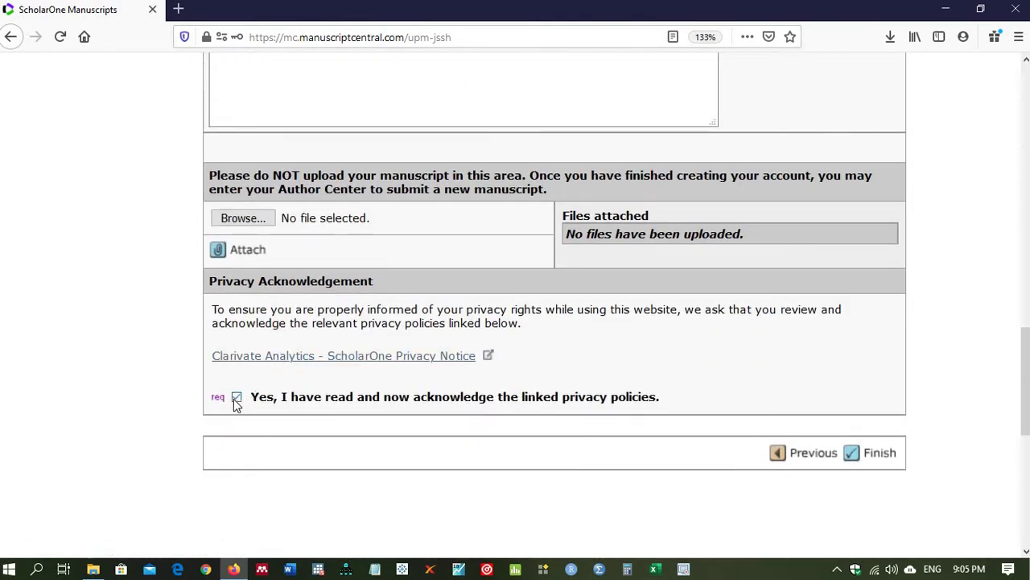
{"action": "left_click", "coordinate": [861, 453]}
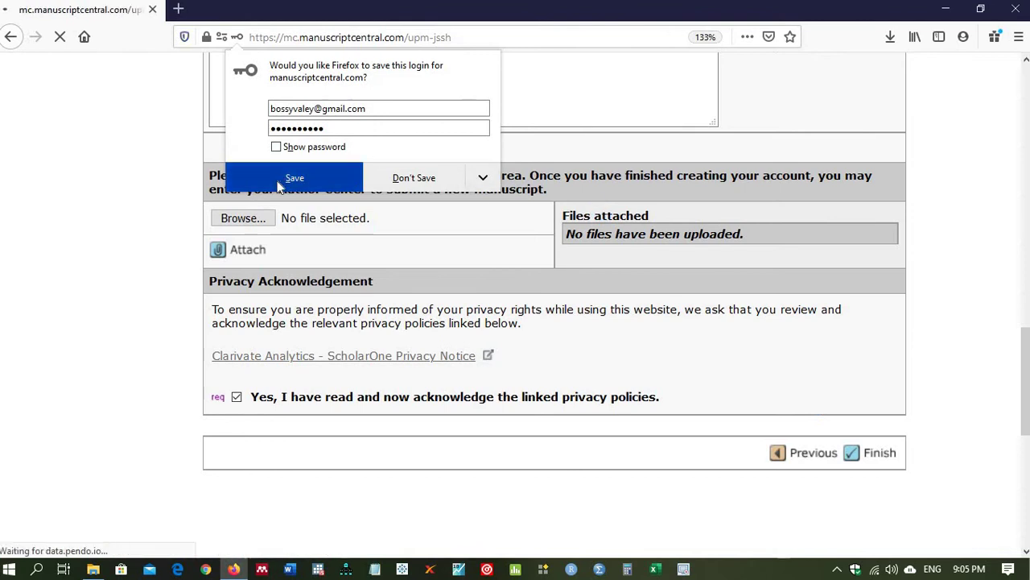
{"action": "left_click", "coordinate": [293, 179]}
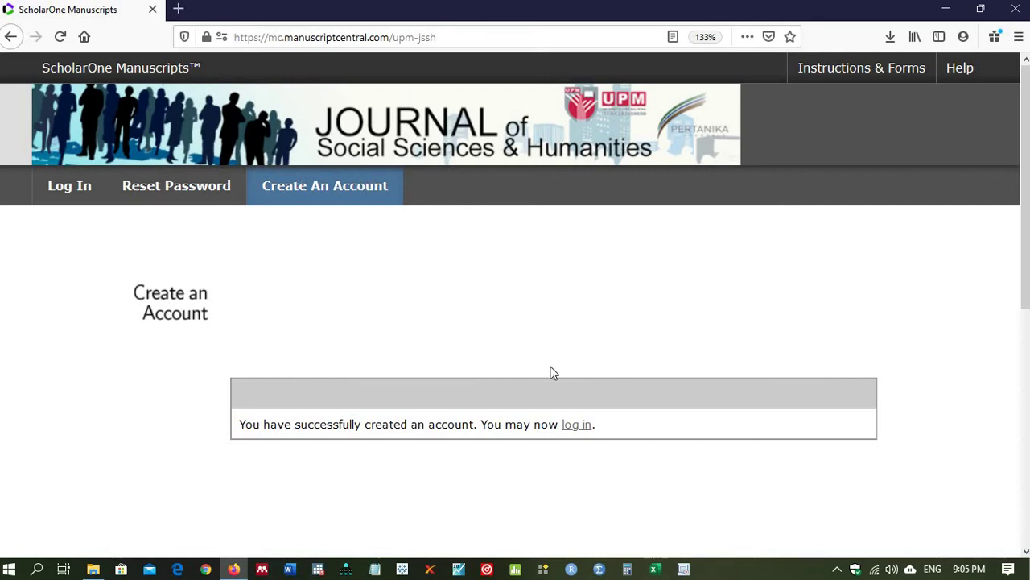
Step: Log in with the new account and choose Start New Submission on the dashboard
{"action": "left_click", "coordinate": [570, 431]}
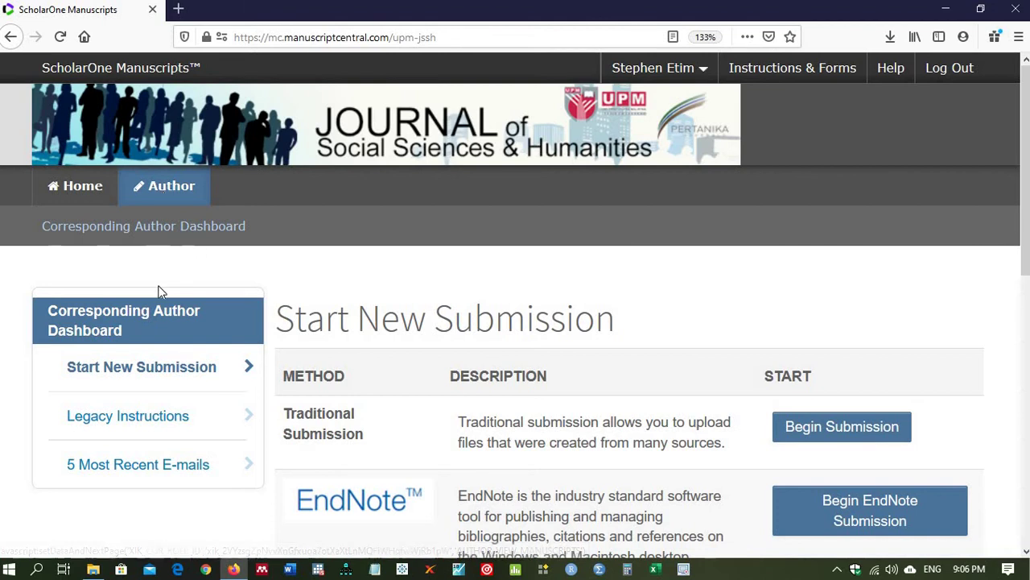
{"action": "left_click", "coordinate": [119, 371]}
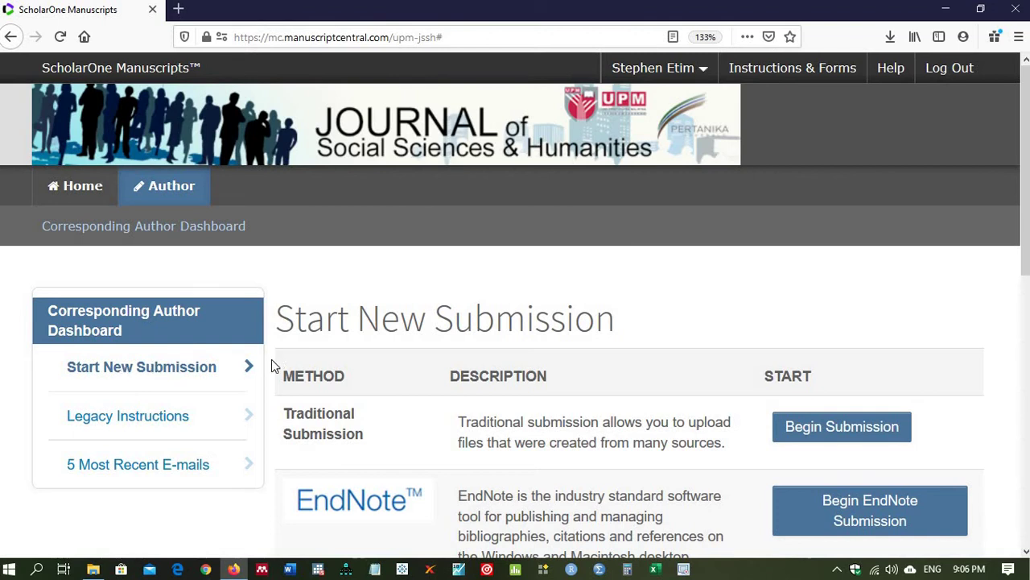
Step: Begin a new submission with Regular Article as the manuscript type, then open the desktop Submit folder
{"action": "left_click", "coordinate": [833, 425]}
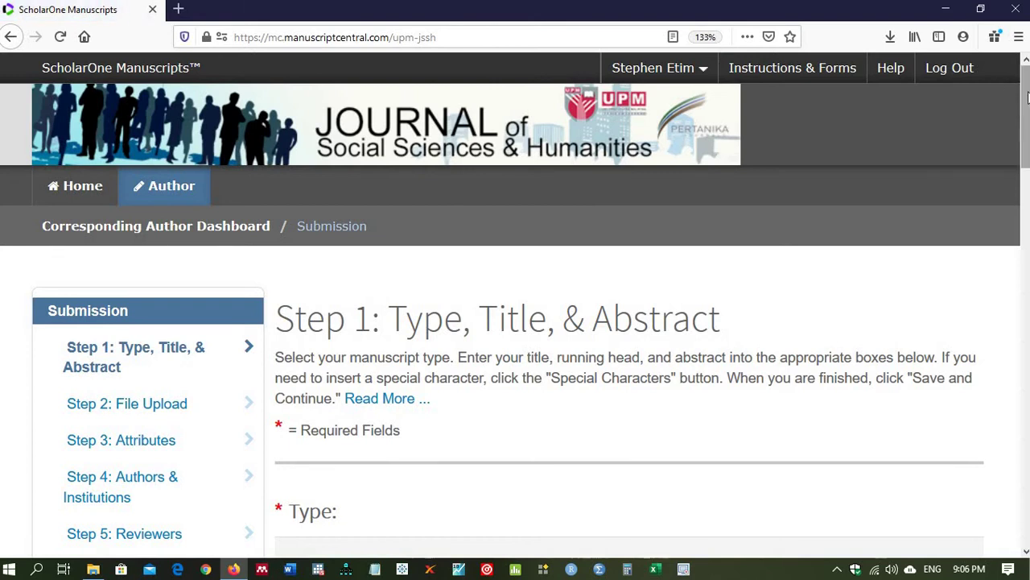
{"action": "left_click_drag", "start_coordinate": [1024, 107], "coordinate": [1021, 151]}
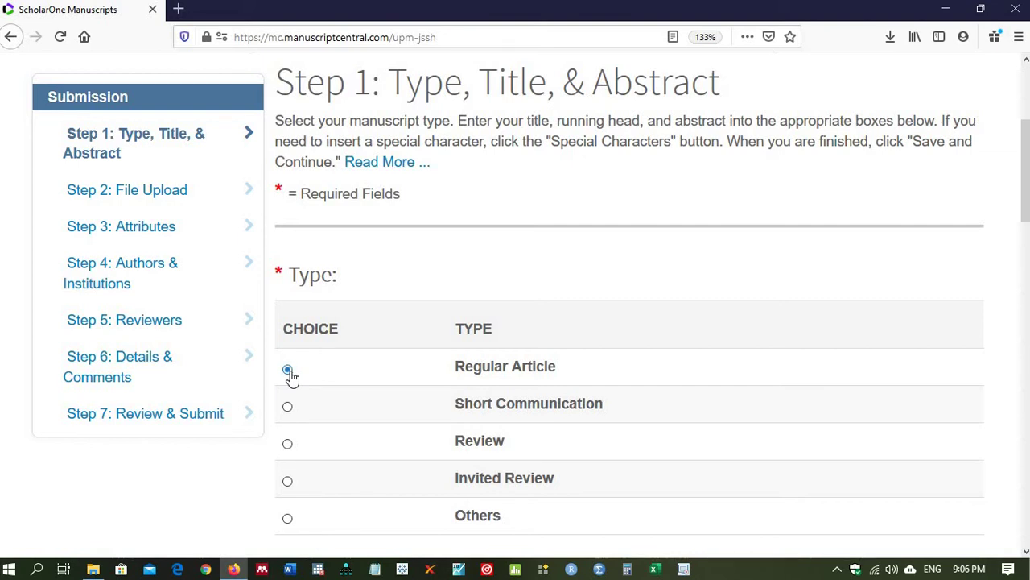
{"action": "left_click", "coordinate": [288, 371]}
{"action": "scroll", "coordinate": [1019, 228], "scroll_direction": "down", "scroll_amount": 3}
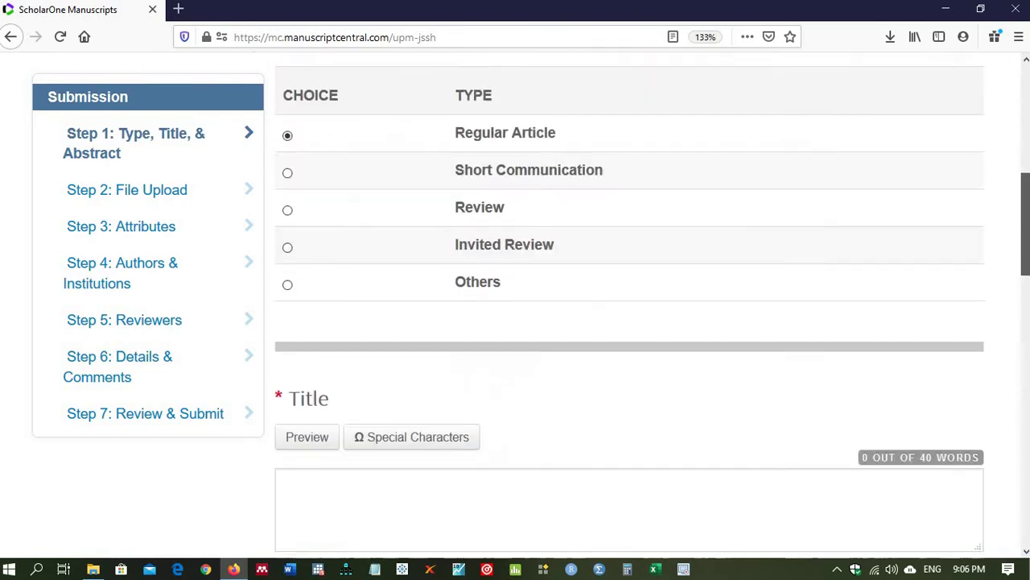
{"action": "scroll", "coordinate": [824, 288], "scroll_direction": "down", "scroll_amount": 2}
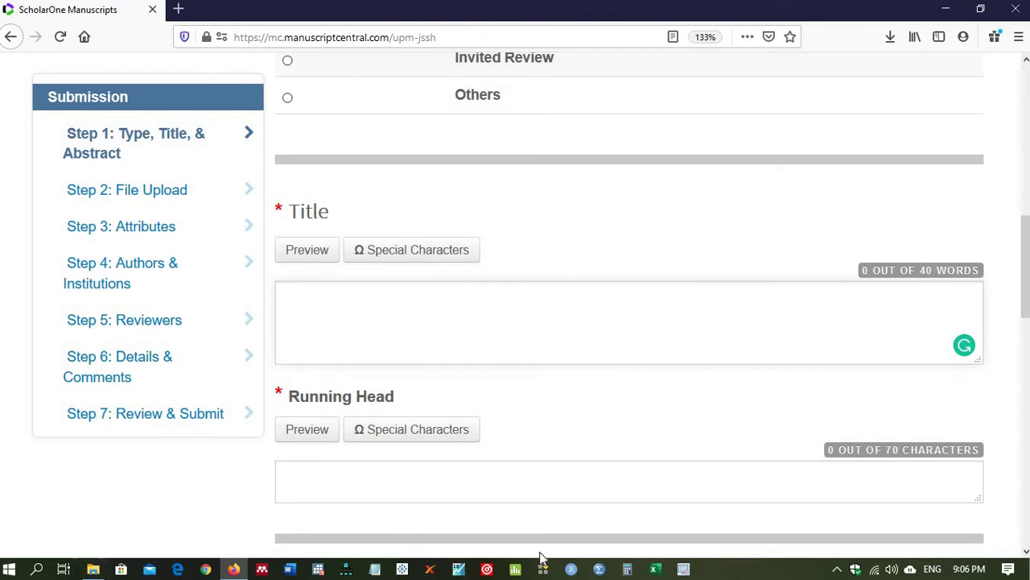
{"action": "key", "text": "super+d"}
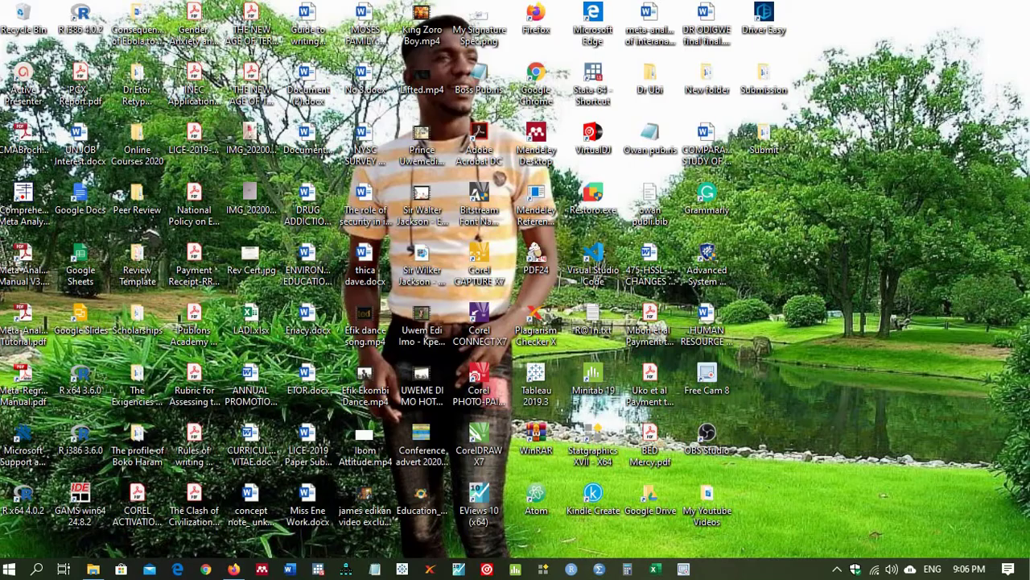
{"action": "double_click", "coordinate": [764, 143]}
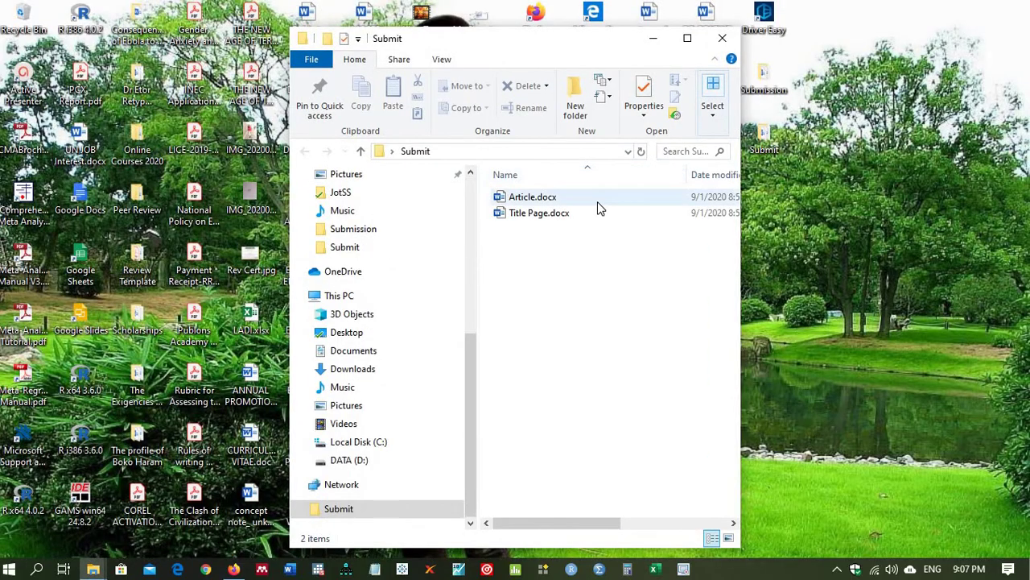
Step: Open Article.docx from the Submit folder in Word, then switch back to the submission form
{"action": "left_click", "coordinate": [536, 205]}
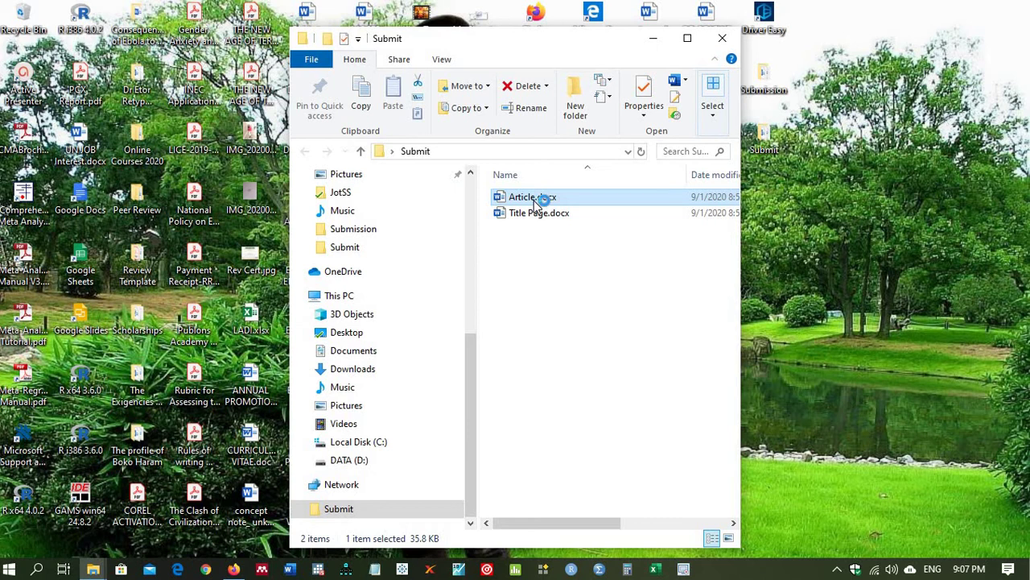
{"action": "double_click", "coordinate": [534, 201]}
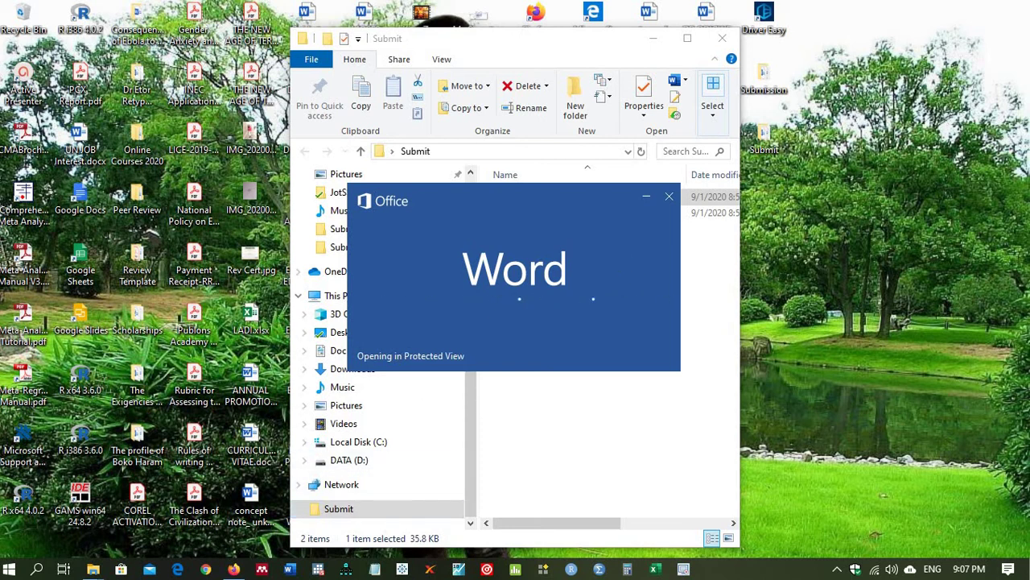
{"action": "left_click", "coordinate": [233, 568]}
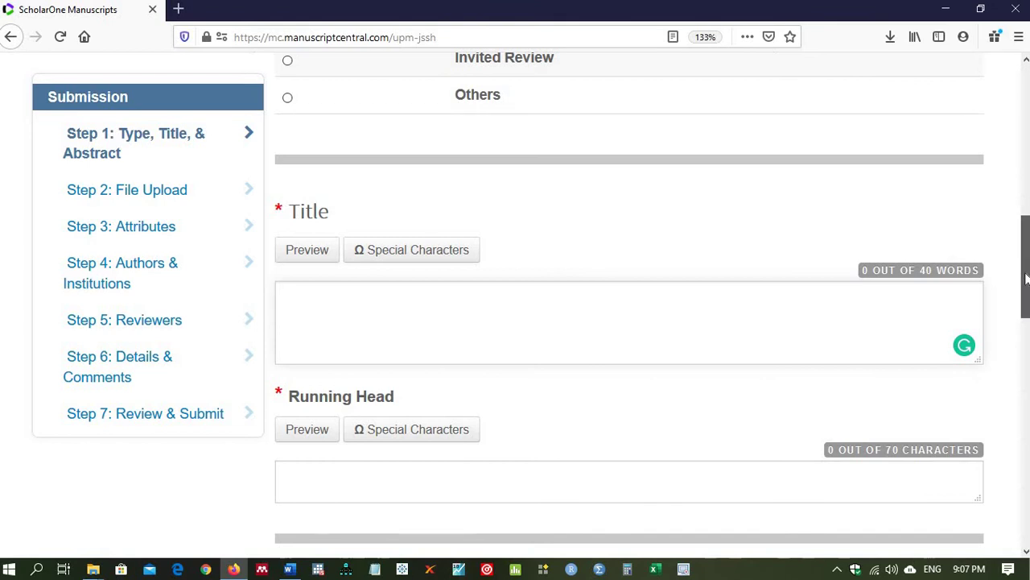
Step: Look over the empty Title, Running Head and Abstract fields, then bring Article.docx to the front
{"action": "scroll", "coordinate": [1022, 266], "scroll_direction": "down", "scroll_amount": 3}
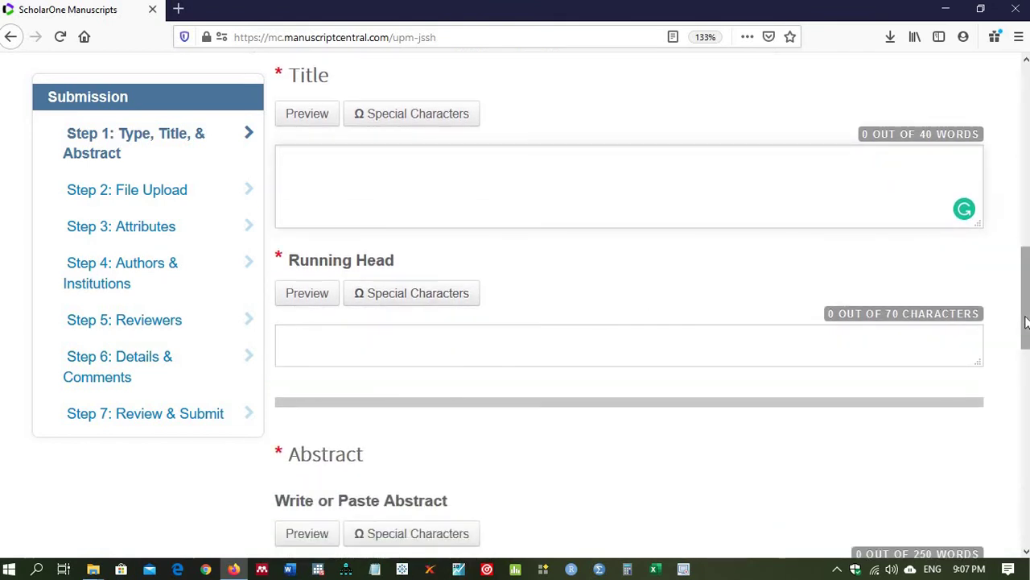
{"action": "scroll", "coordinate": [1025, 313], "scroll_direction": "down", "scroll_amount": 5}
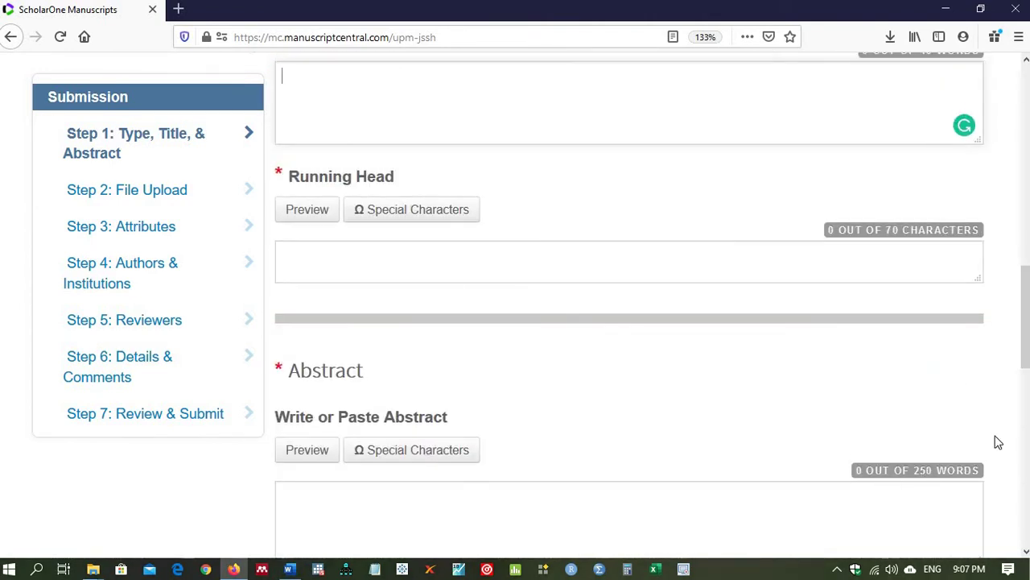
{"action": "left_click_drag", "start_coordinate": [1026, 362], "coordinate": [1007, 287]}
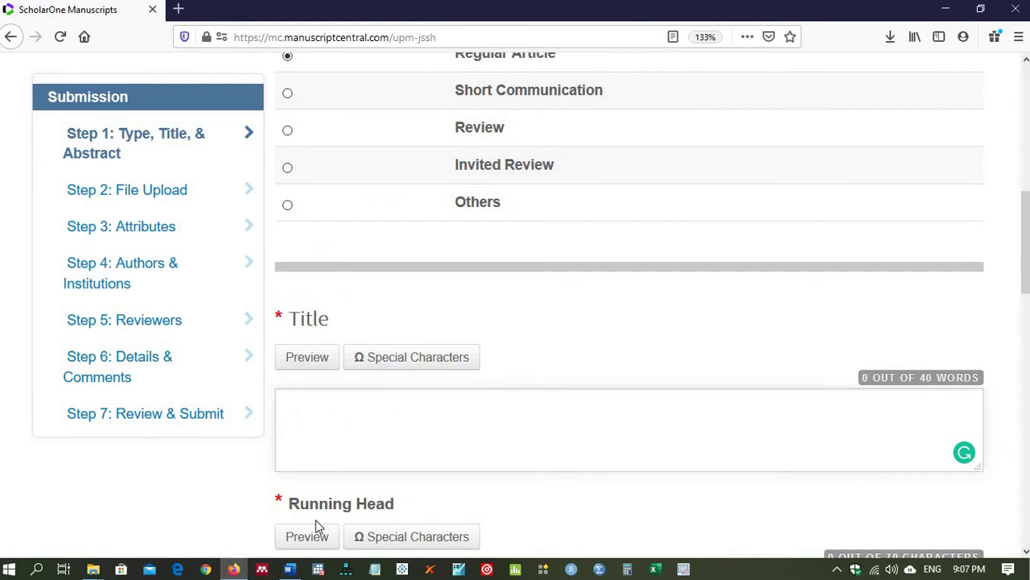
{"action": "left_click", "coordinate": [289, 569]}
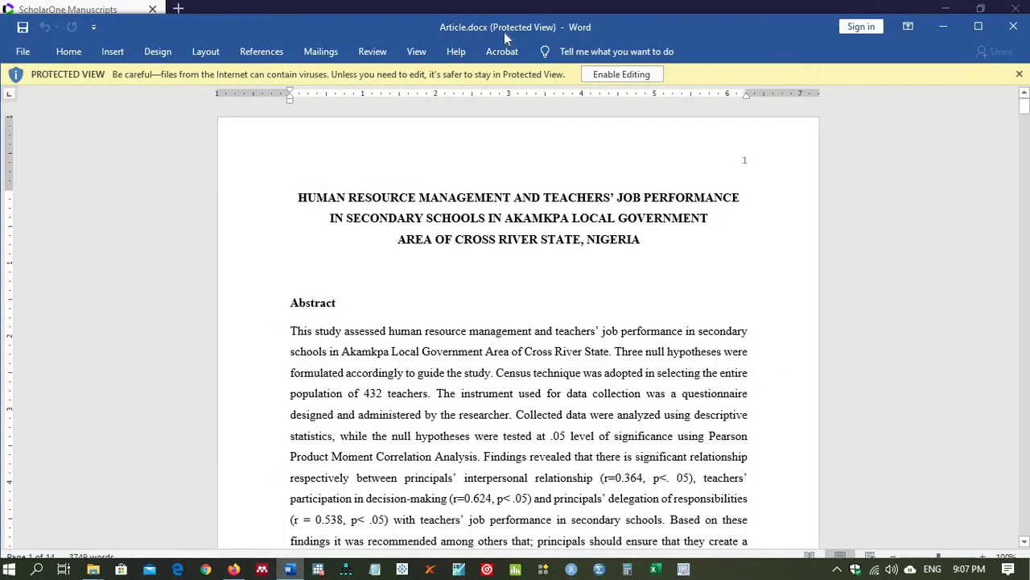
Step: Enable editing in Article.docx, copy its three-line title, and return to the submission form
{"action": "left_click", "coordinate": [606, 76]}
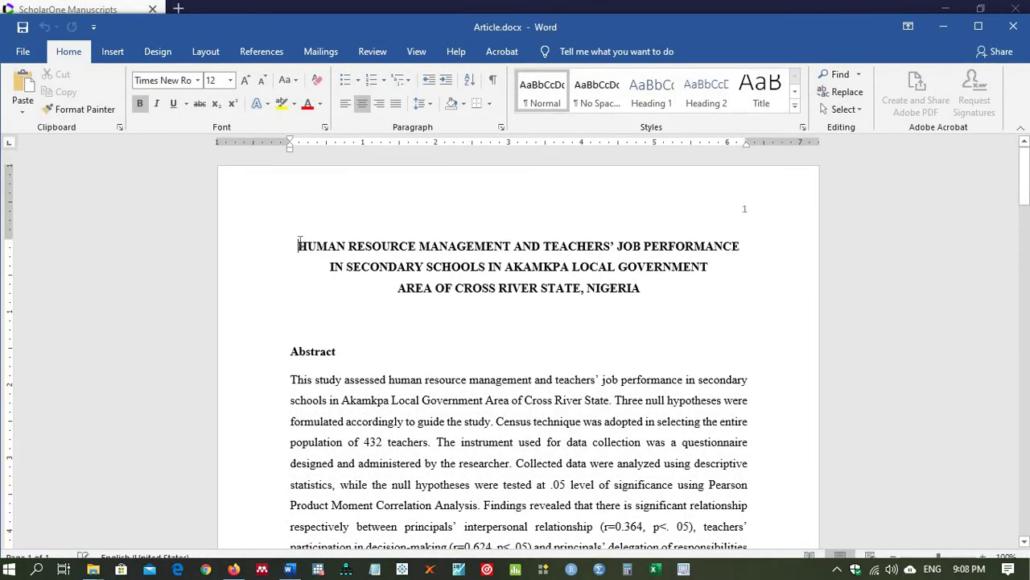
{"action": "left_click_drag", "start_coordinate": [299, 244], "coordinate": [636, 295]}
{"action": "key", "text": "ctrl+c"}
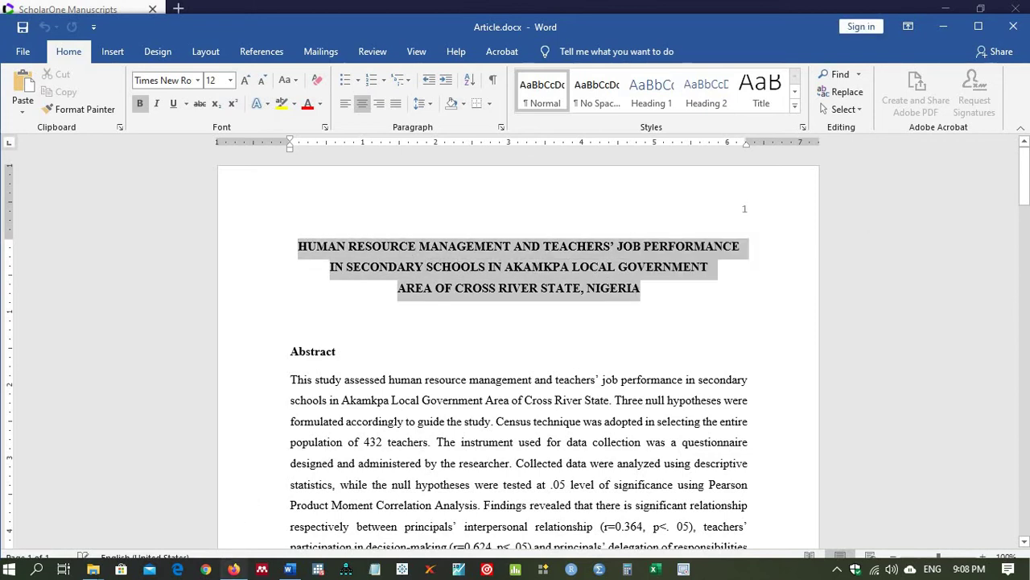
{"action": "left_click", "coordinate": [233, 569]}
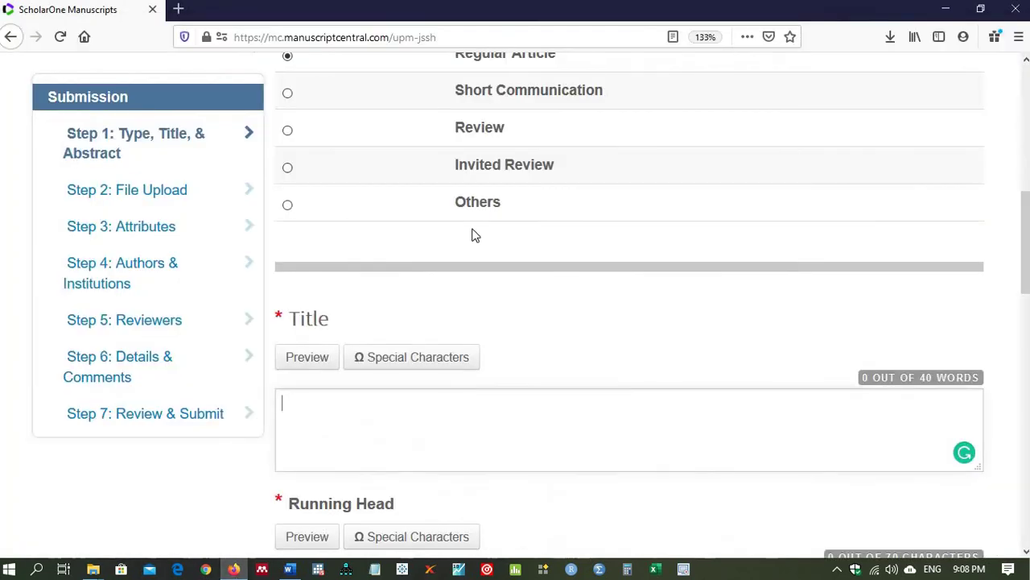
Step: Paste the article title into the Title box and remove its line breaks so it reads continuously
{"action": "left_click", "coordinate": [350, 414]}
{"action": "key", "text": "ctrl+v"}
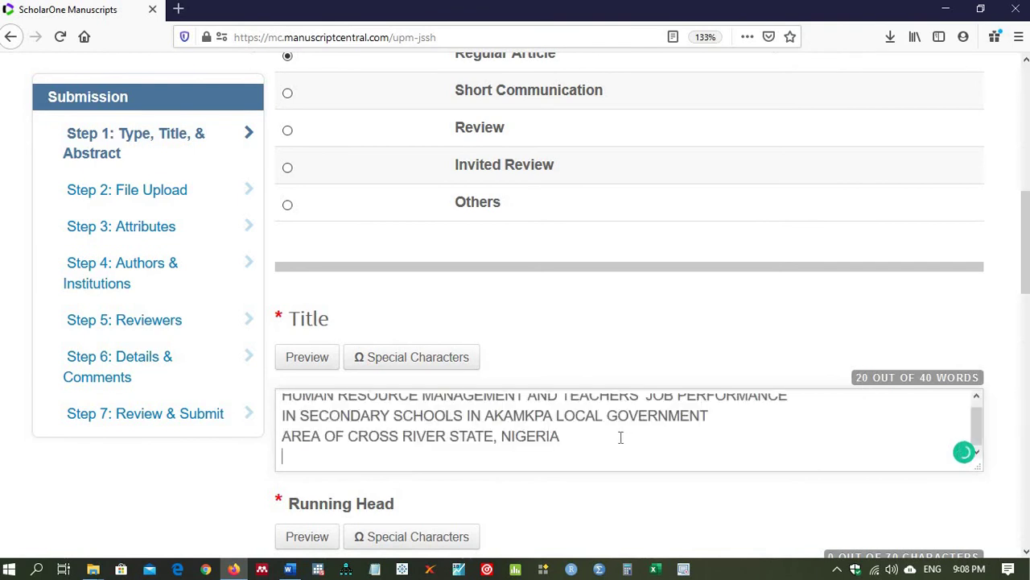
{"action": "left_click", "coordinate": [282, 415]}
{"action": "key", "text": "BackSpace"}
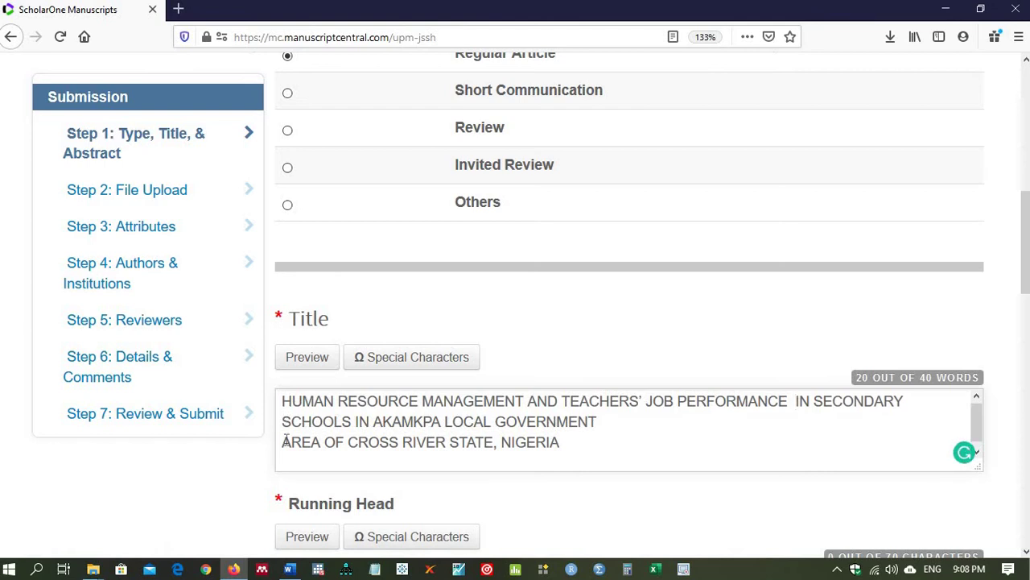
{"action": "left_click", "coordinate": [284, 441]}
{"action": "key", "text": "BackSpace"}
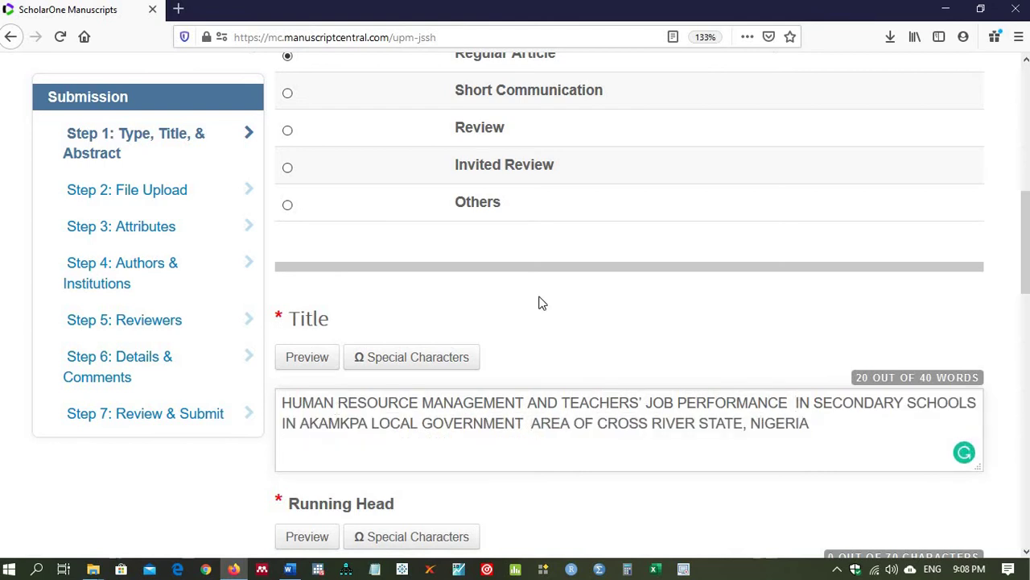
Step: Enter HRMTJPSS as the Running Head, then return to the Word manuscript
{"action": "scroll", "coordinate": [1025, 235], "scroll_direction": "down", "scroll_amount": 3}
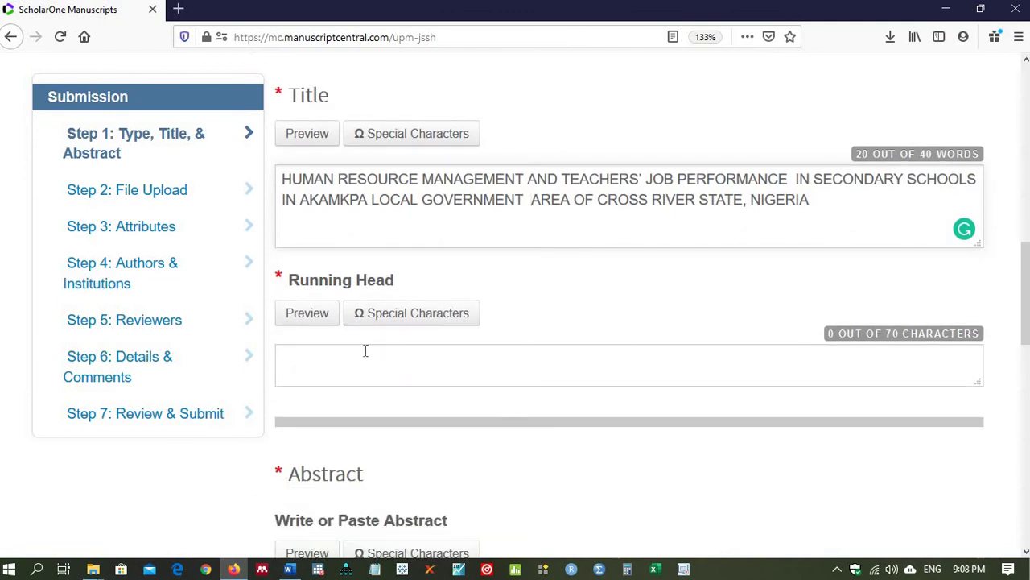
{"action": "left_click", "coordinate": [301, 362]}
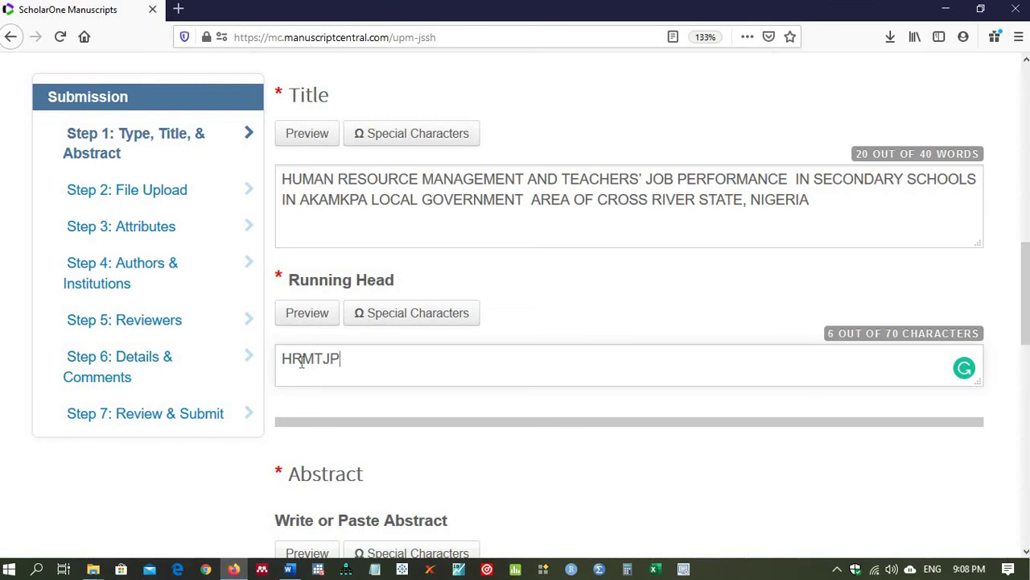
{"action": "type", "text": "SS"}
{"action": "left_click_drag", "start_coordinate": [1026, 268], "coordinate": [1027, 321]}
{"action": "scroll", "coordinate": [1028, 320], "scroll_direction": "down", "scroll_amount": 1}
{"action": "scroll", "coordinate": [1028, 320], "scroll_direction": "down", "scroll_amount": 1}
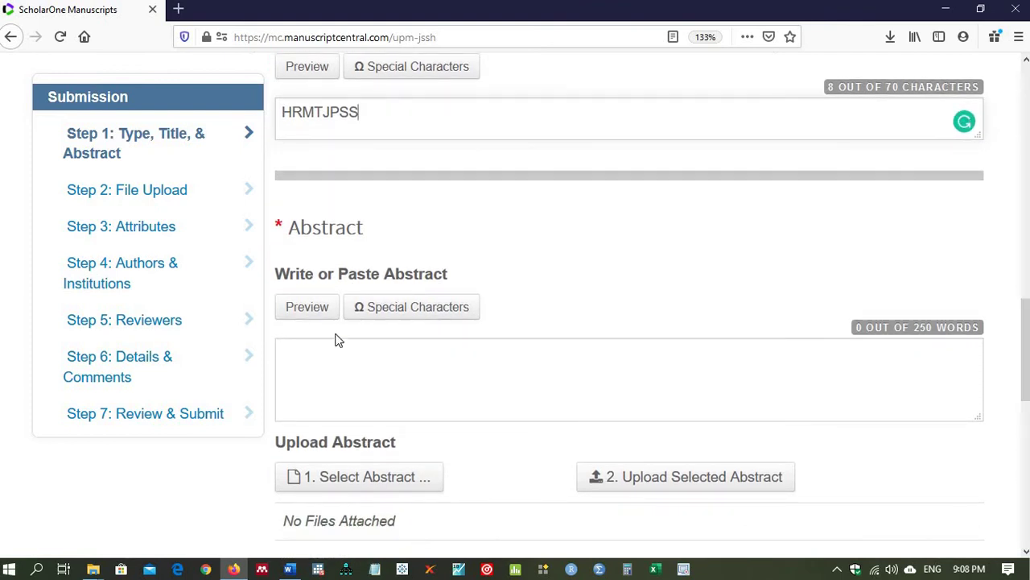
{"action": "left_click", "coordinate": [331, 351]}
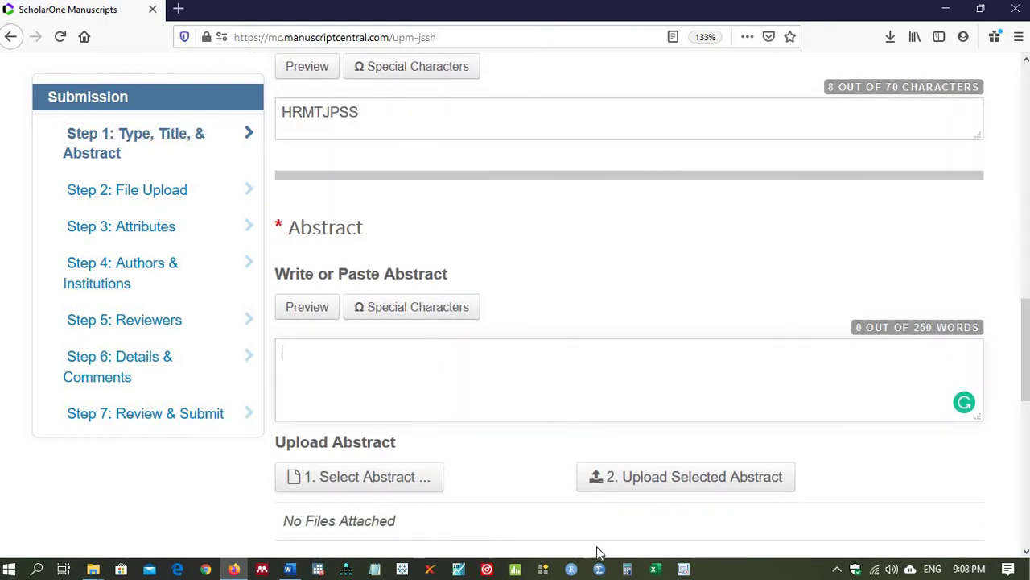
{"action": "left_click", "coordinate": [290, 569]}
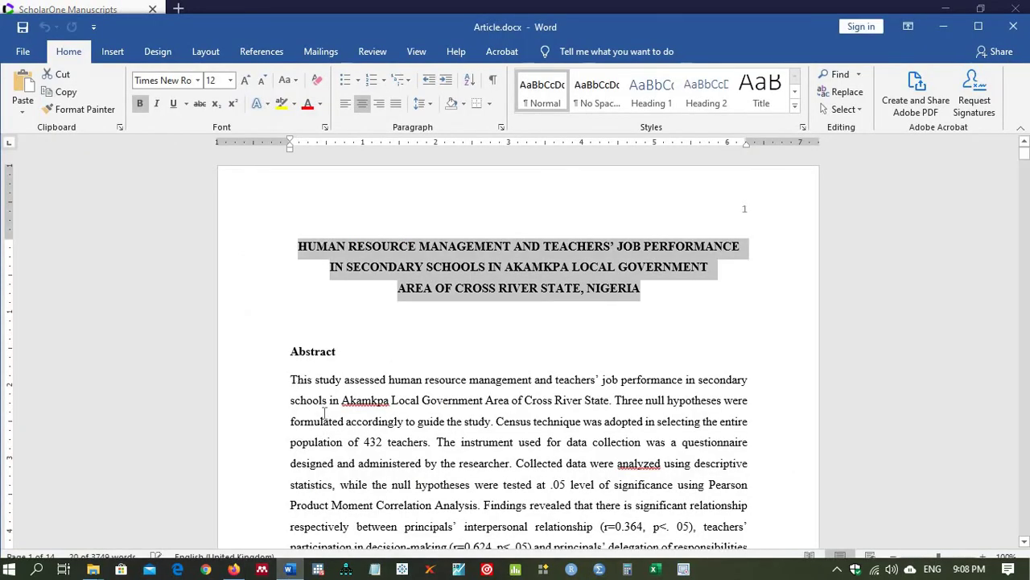
Step: Copy the whole abstract paragraph from the maximized Word window and return to the form
{"action": "left_click_drag", "start_coordinate": [291, 380], "coordinate": [490, 456]}
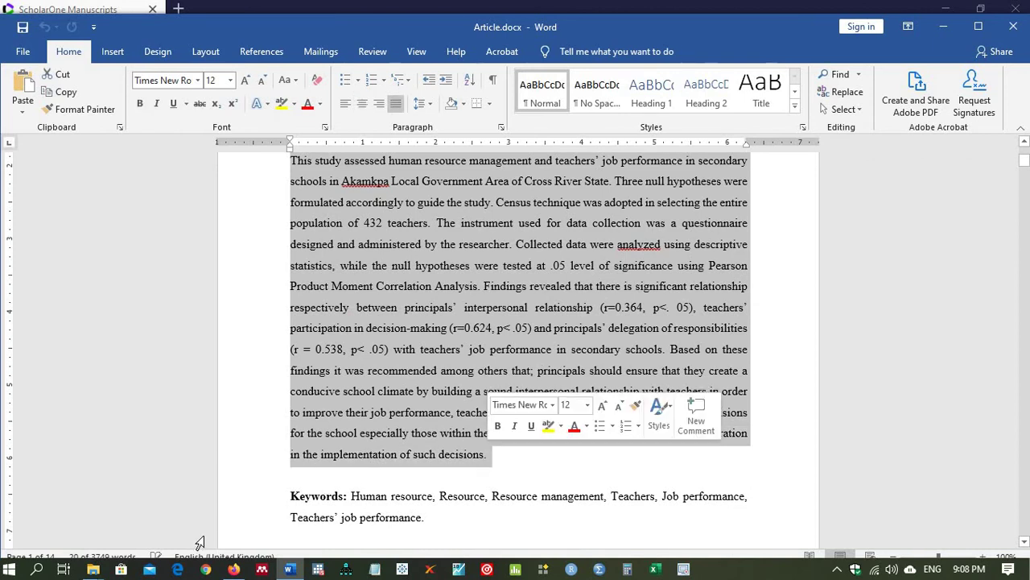
{"action": "left_click", "coordinate": [979, 26]}
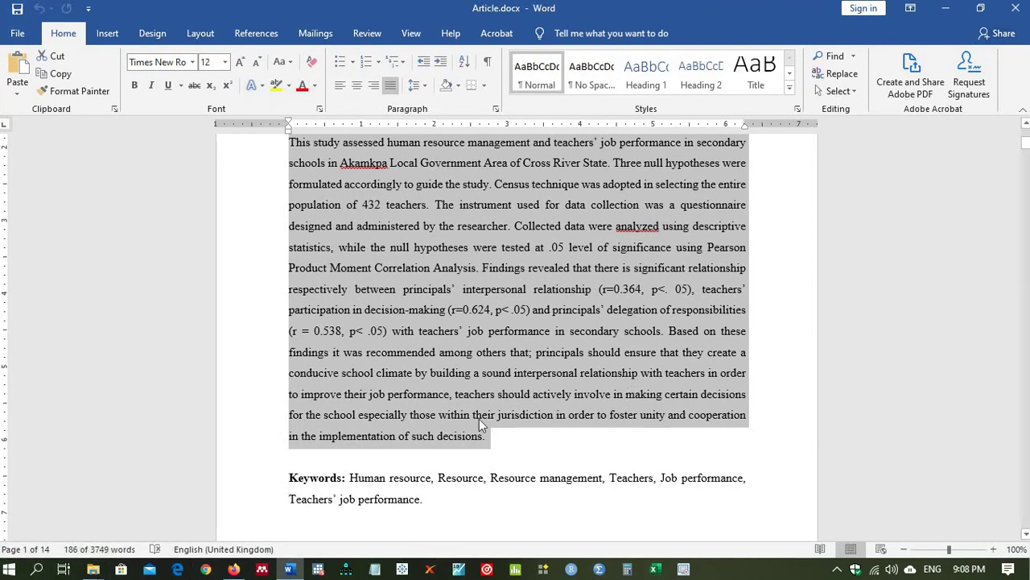
{"action": "left_click", "coordinate": [233, 569]}
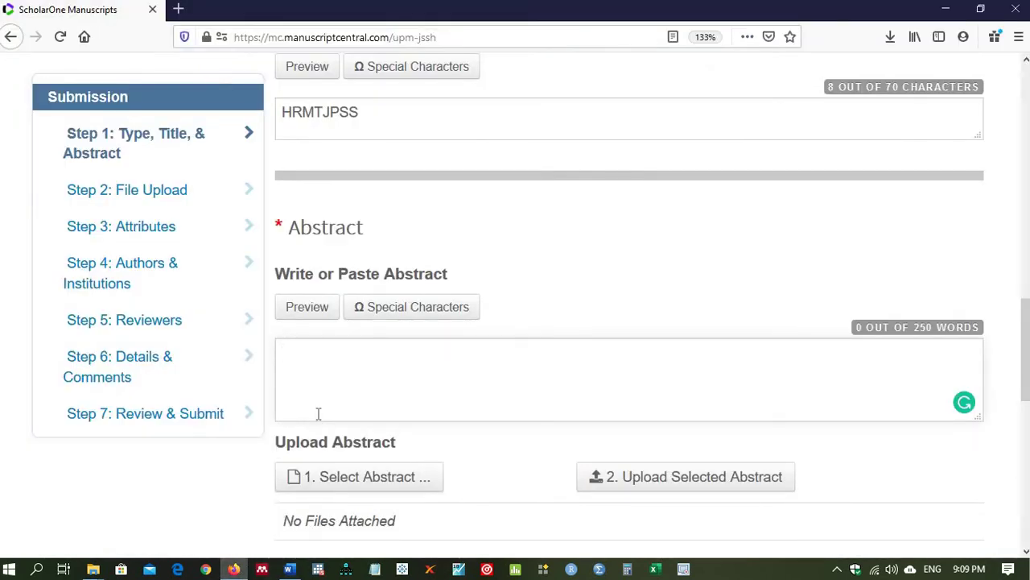
Step: Paste the 186-word abstract into the Abstract box and Save & Continue to Step 2
{"action": "key", "text": "ctrl+v"}
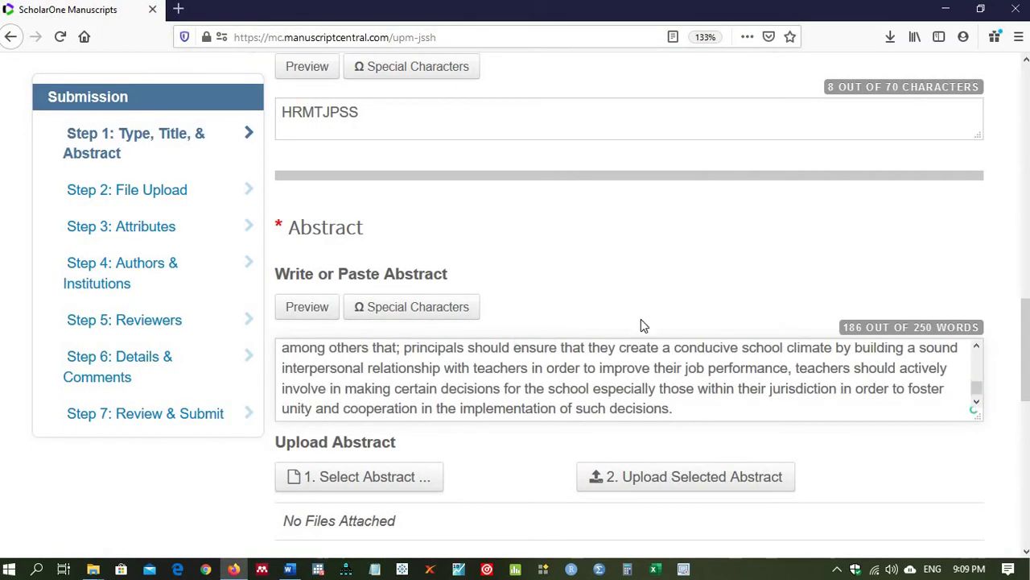
{"action": "left_click_drag", "start_coordinate": [1019, 322], "coordinate": [1017, 385]}
{"action": "left_click", "coordinate": [909, 366]}
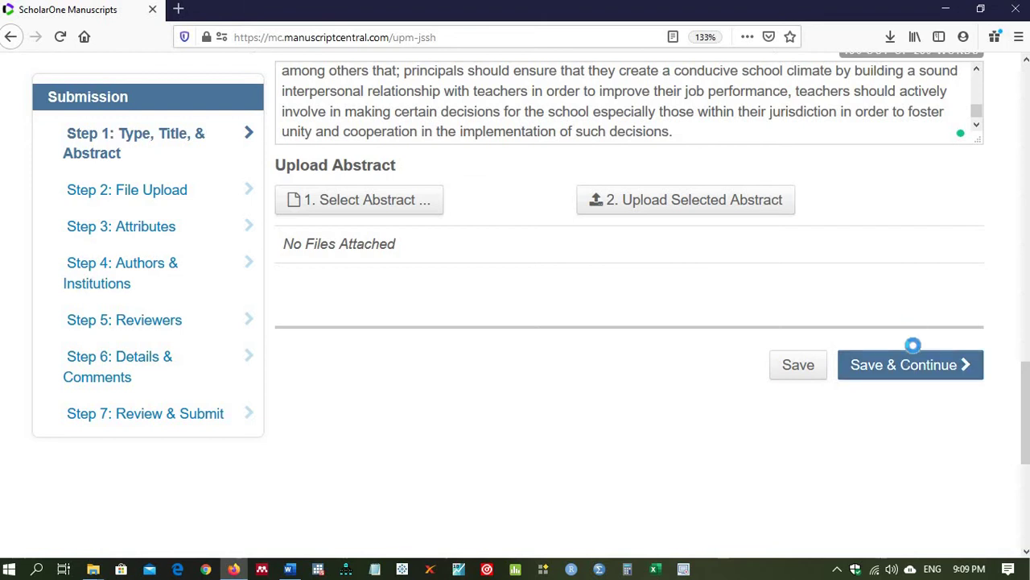
{"action": "left_click", "coordinate": [910, 366]}
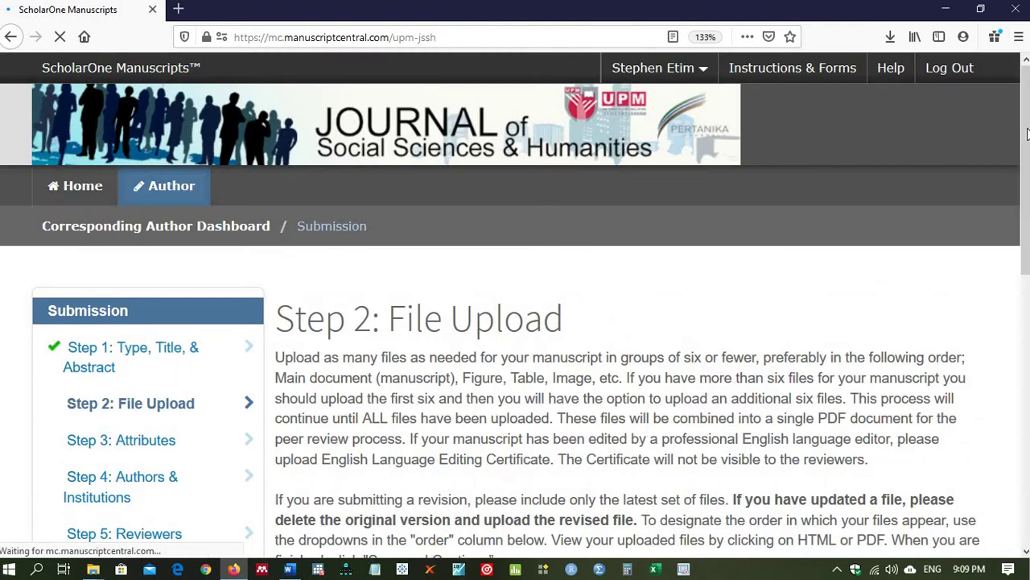
Step: Scroll to the Step 2 File Upload rows and bring up the file picker for File 1
{"action": "left_click_drag", "start_coordinate": [1027, 133], "coordinate": [1025, 267]}
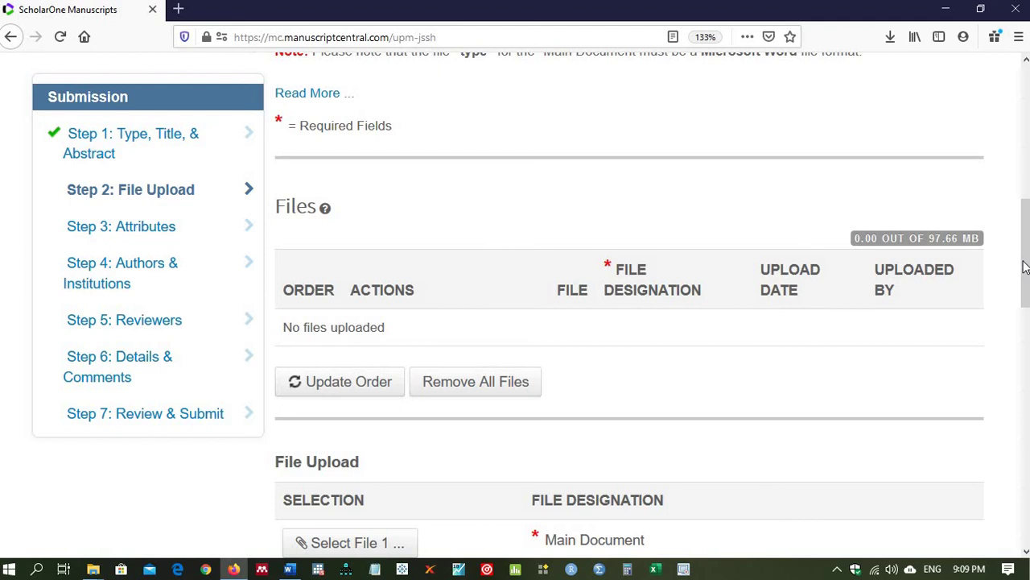
{"action": "left_click_drag", "start_coordinate": [1024, 267], "coordinate": [1019, 314]}
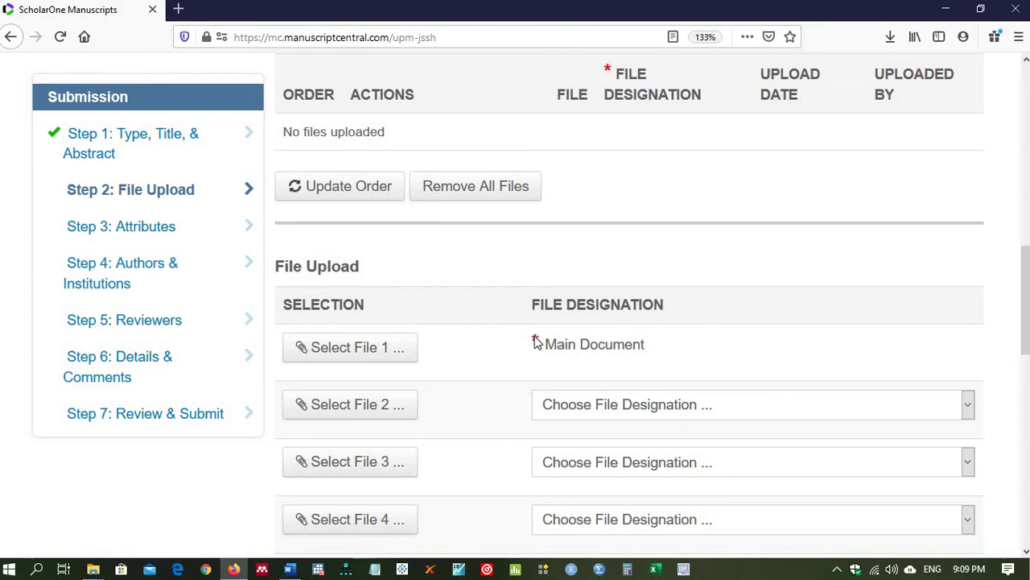
{"action": "left_click", "coordinate": [361, 348]}
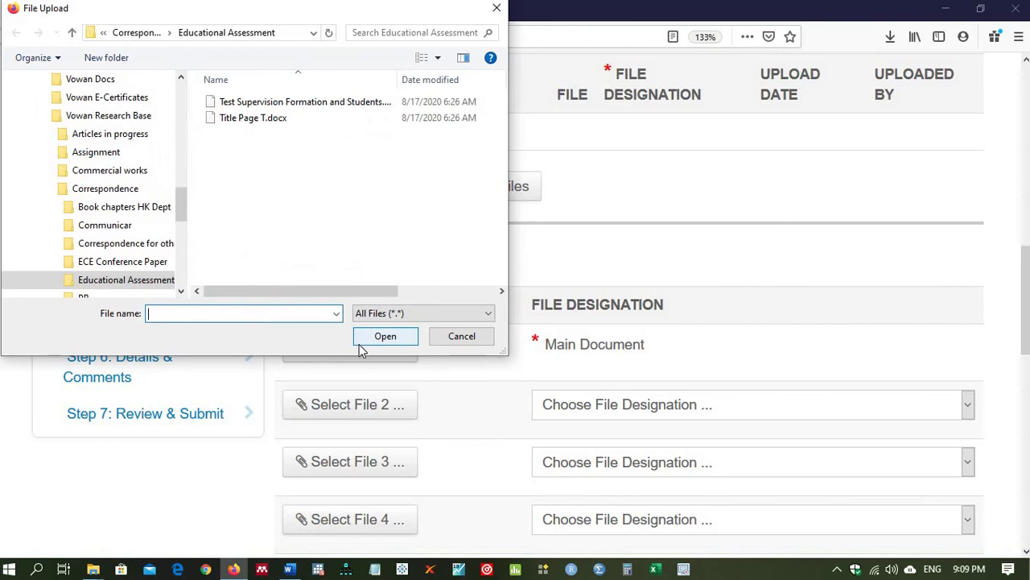
Step: Browse to Desktop > Submit and attach Article.docx as the Main Document in File 1
{"action": "left_click_drag", "start_coordinate": [182, 206], "coordinate": [189, 137]}
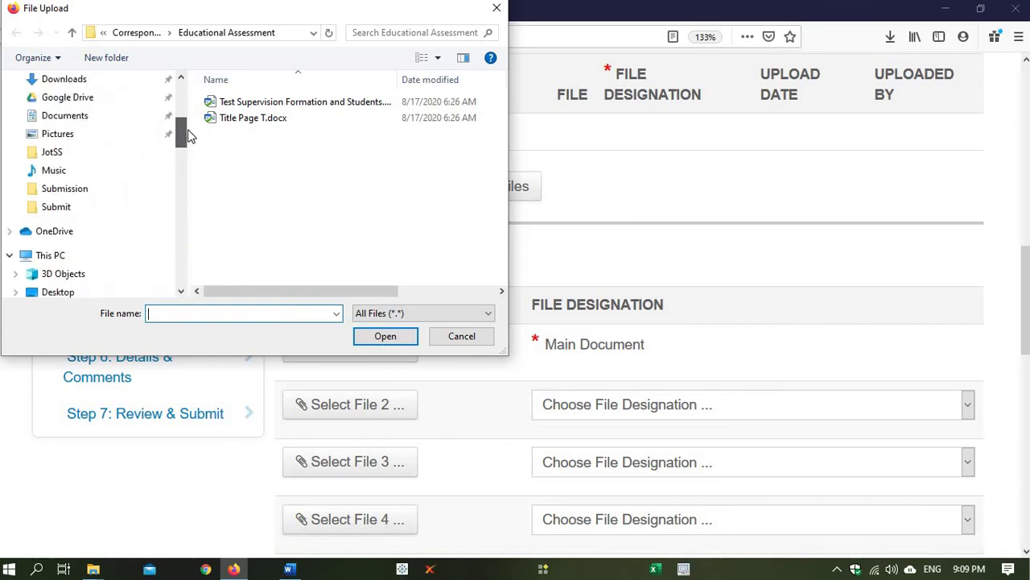
{"action": "left_click", "coordinate": [182, 79]}
{"action": "left_click", "coordinate": [182, 79]}
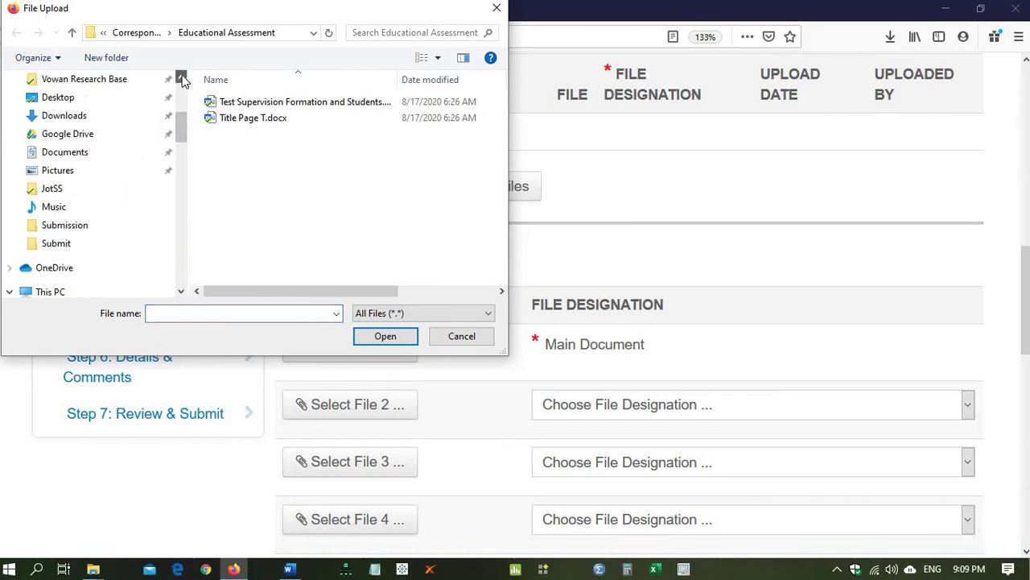
{"action": "left_click", "coordinate": [90, 98]}
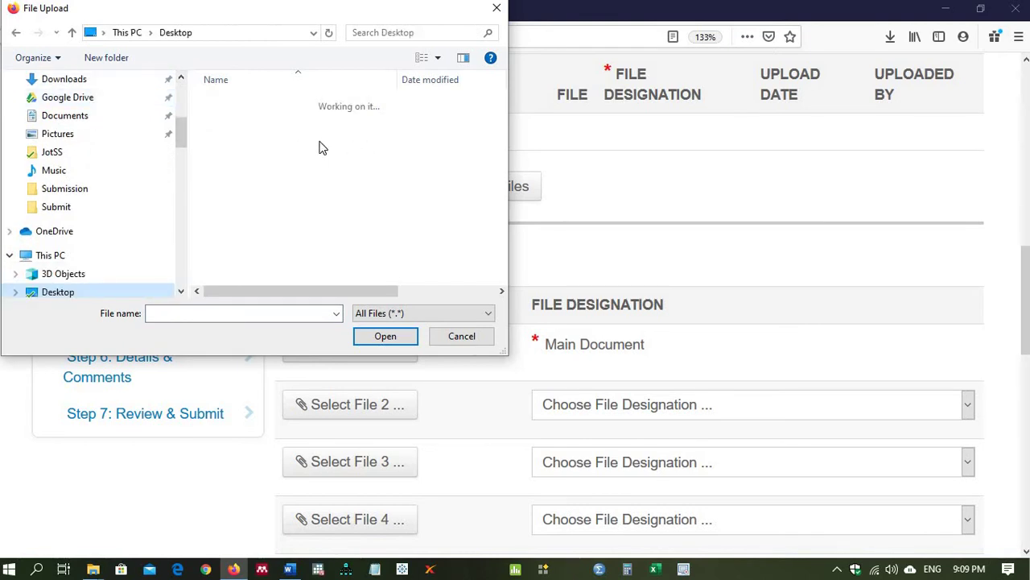
{"action": "left_click", "coordinate": [63, 208]}
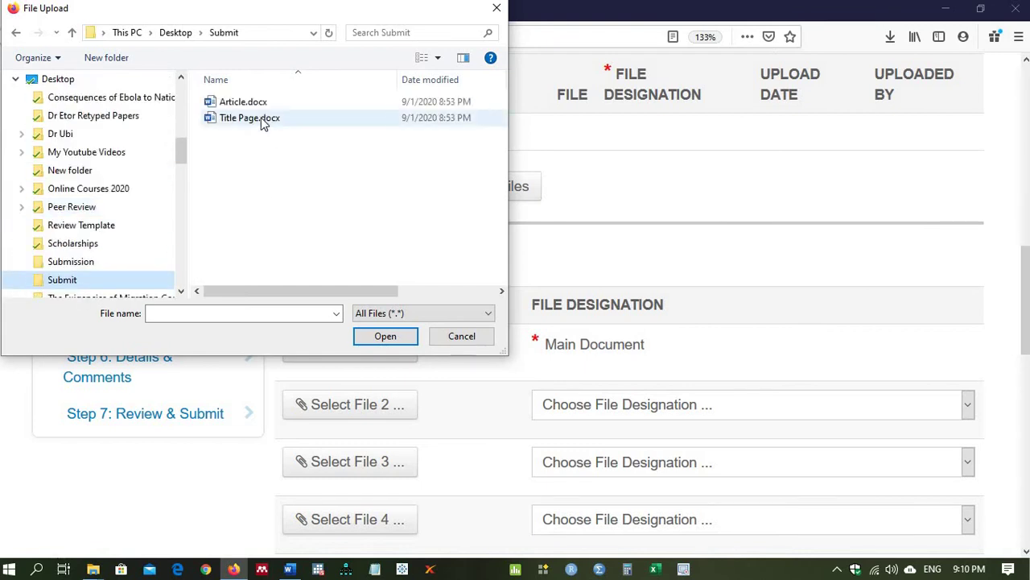
{"action": "left_click", "coordinate": [260, 118]}
{"action": "left_click", "coordinate": [232, 103]}
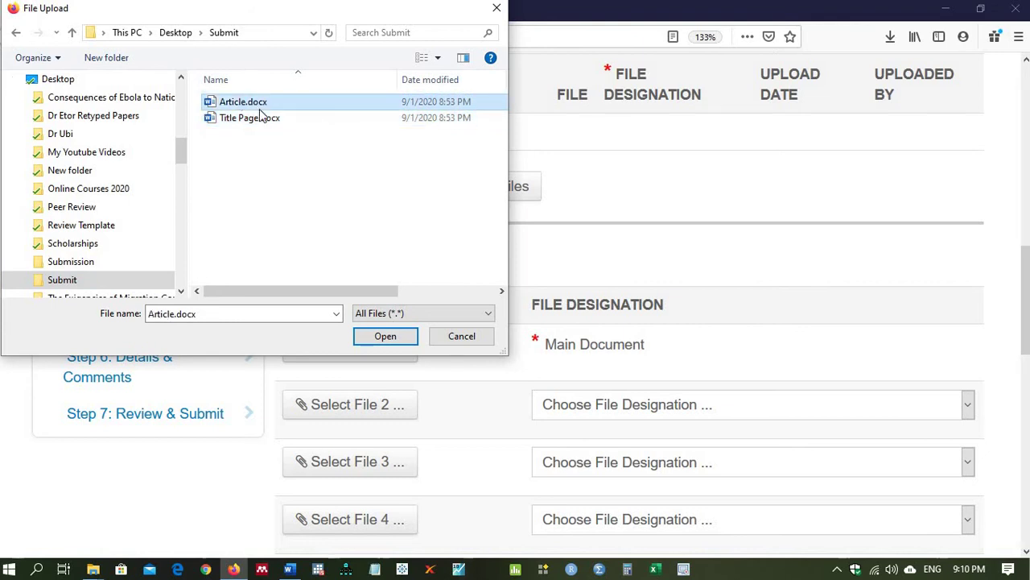
{"action": "left_click", "coordinate": [385, 336]}
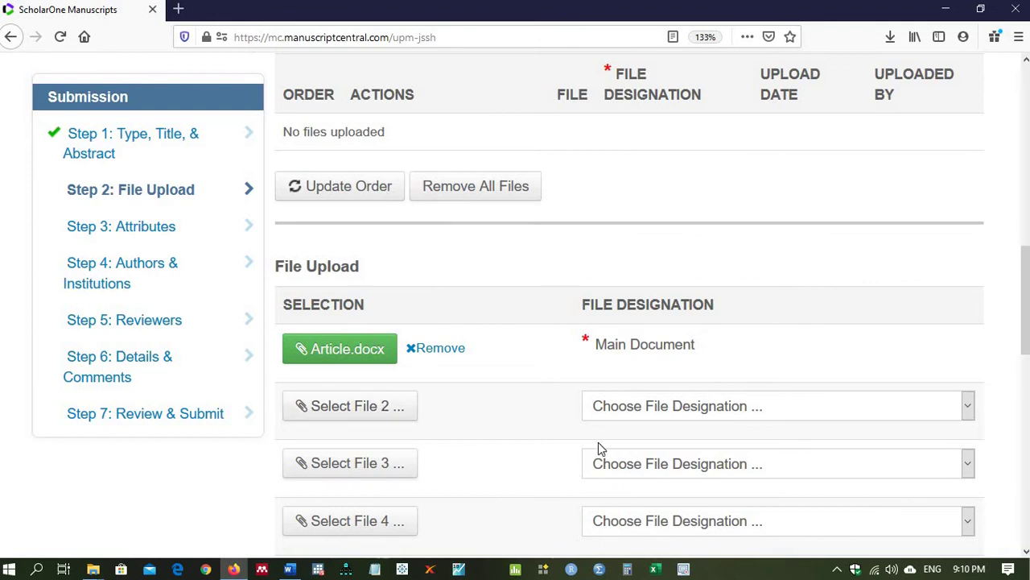
{"action": "left_click", "coordinate": [642, 417]}
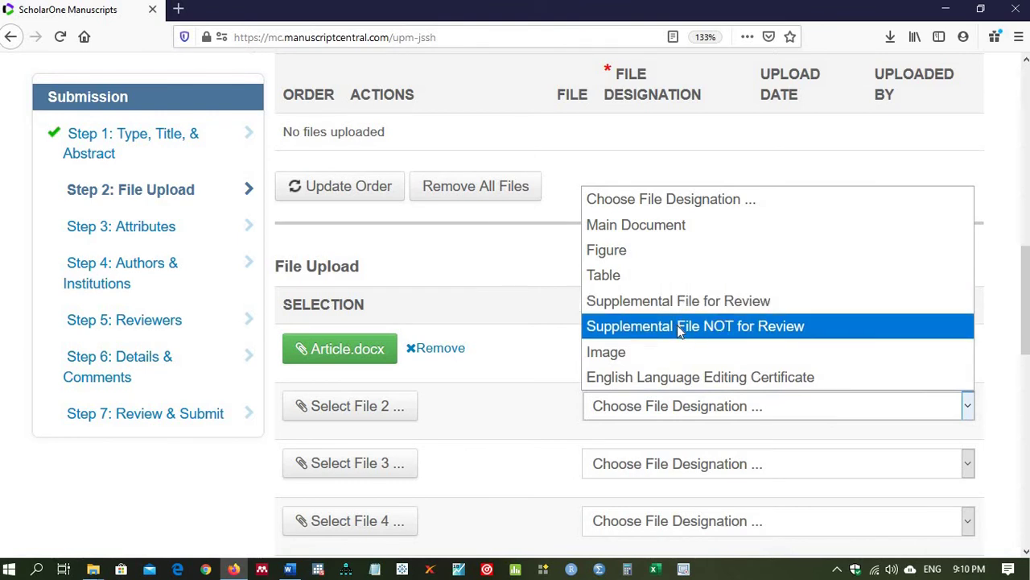
Step: Set File 2's designation to Supplemental File NOT for Review
{"action": "key", "text": "Down"}
{"action": "key", "text": "Down"}
{"action": "key", "text": "Up"}
{"action": "key", "text": "Up"}
{"action": "key", "text": "Up"}
{"action": "key", "text": "Up"}
{"action": "key", "text": "Up"}
{"action": "key", "text": "Up"}
{"action": "key", "text": "Up"}
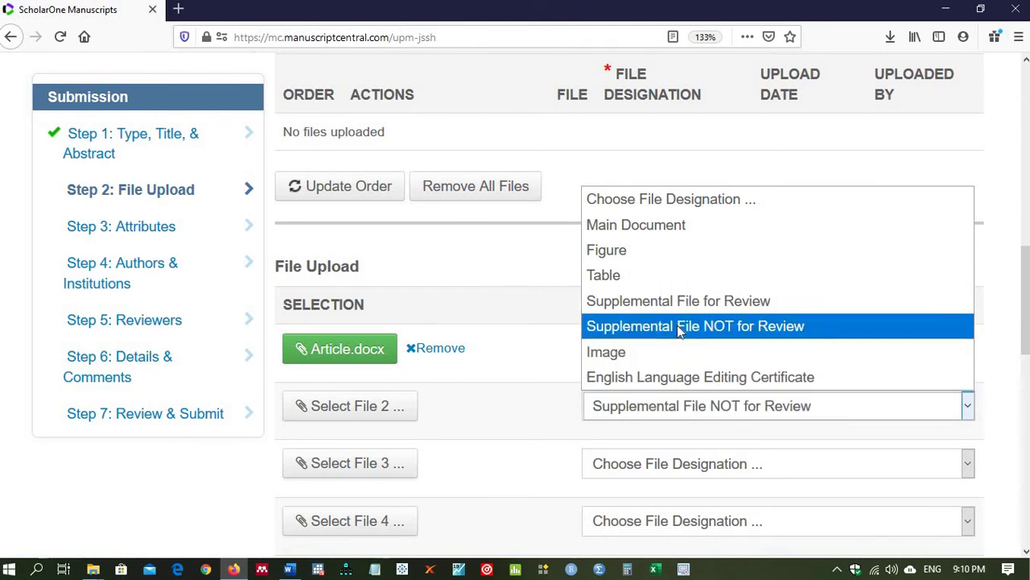
{"action": "key", "text": "Down"}
{"action": "key", "text": "Down"}
{"action": "key", "text": "Down"}
{"action": "key", "text": "Down"}
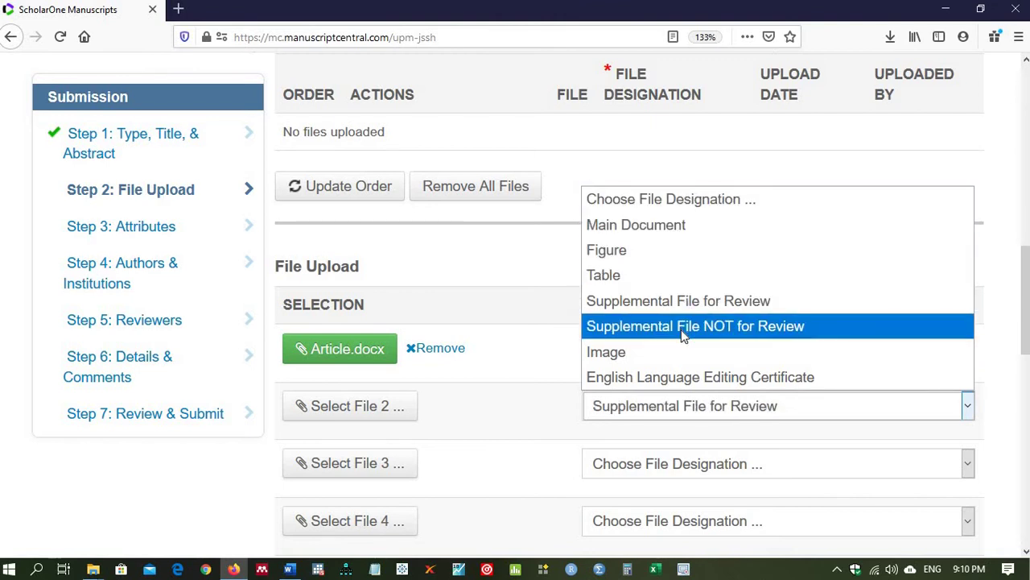
{"action": "left_click", "coordinate": [681, 331]}
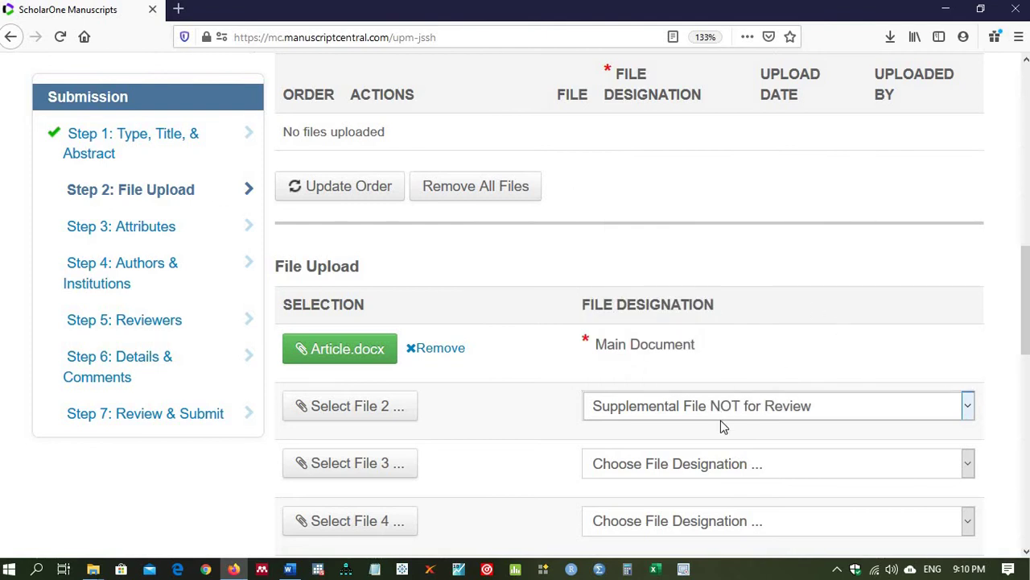
Step: Choose Title Page.docx from the Submit folder for the File 2 slot
{"action": "left_click", "coordinate": [352, 416]}
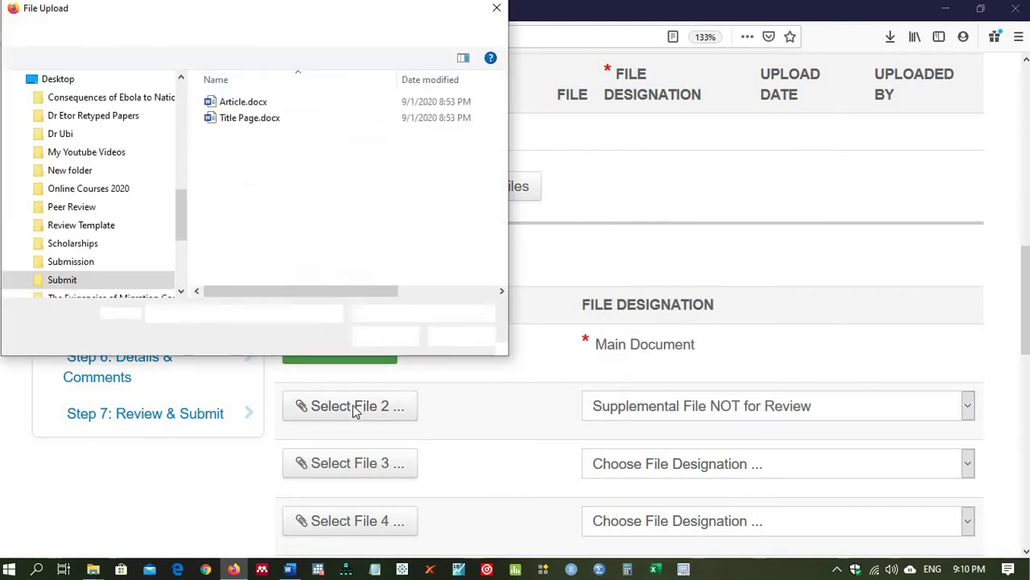
{"action": "left_click", "coordinate": [250, 117]}
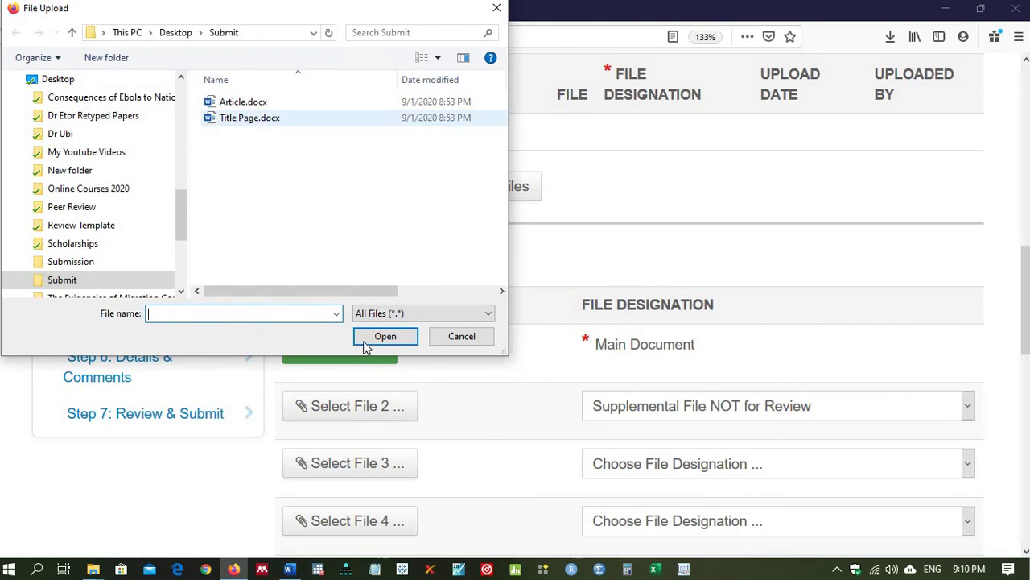
{"action": "left_click", "coordinate": [385, 336]}
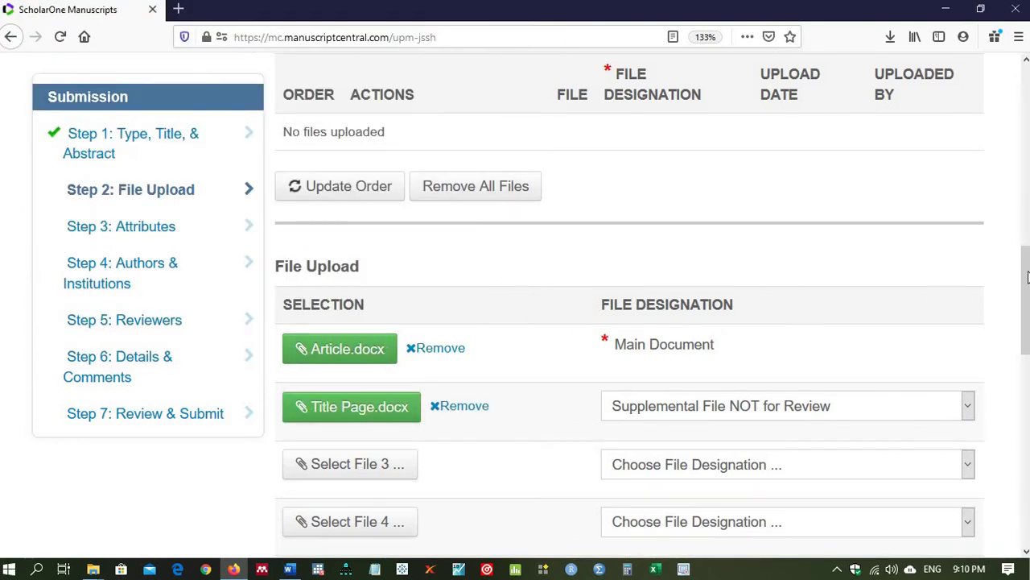
{"action": "left_click_drag", "start_coordinate": [1028, 277], "coordinate": [1028, 350]}
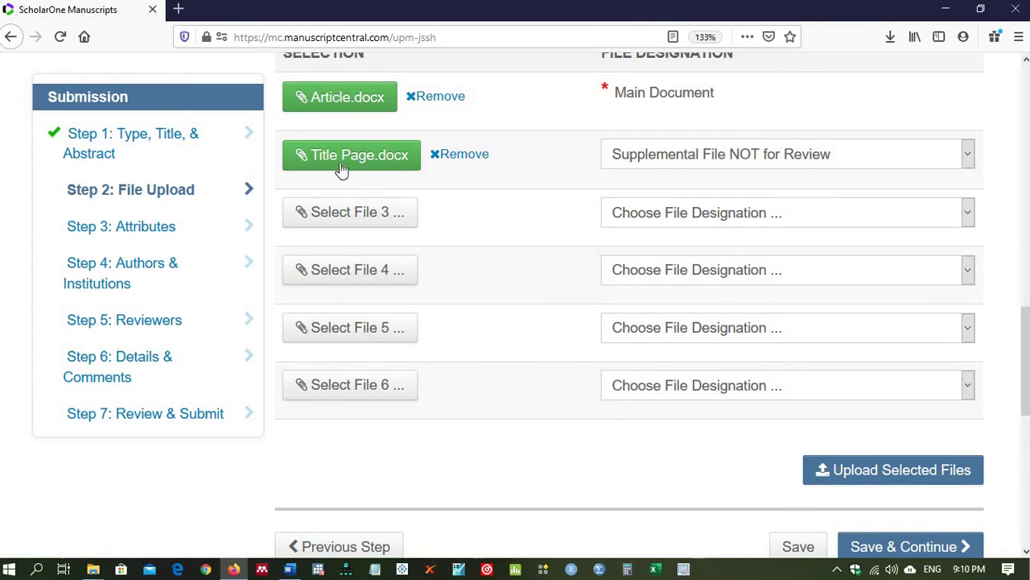
Step: Upload Article.docx and Title Page.docx and confirm both are listed in the Files table
{"action": "left_click", "coordinate": [850, 473]}
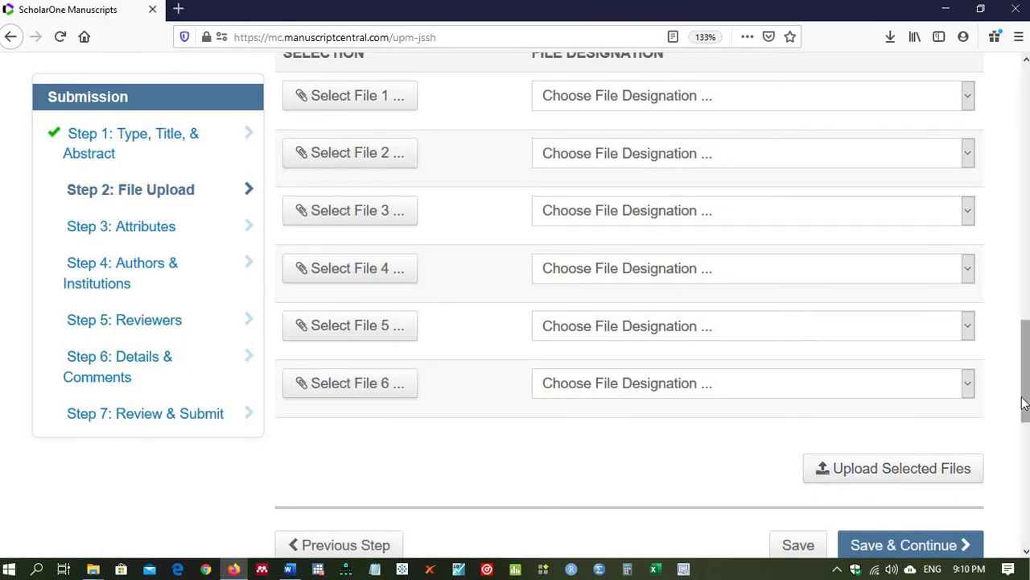
{"action": "left_click", "coordinate": [1023, 447]}
{"action": "scroll", "coordinate": [1000, 322], "scroll_direction": "up", "scroll_amount": 7}
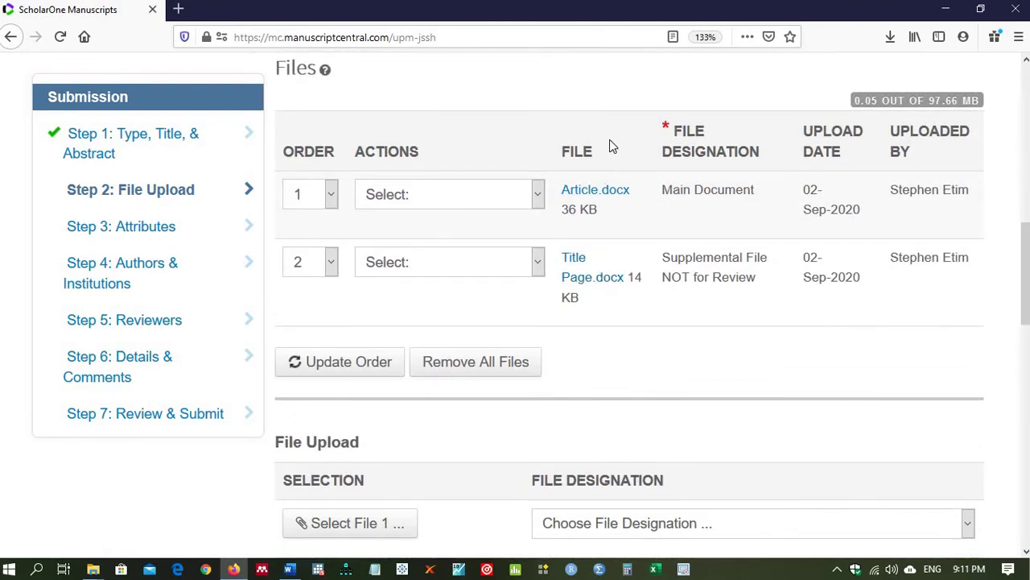
{"action": "left_click", "coordinate": [537, 199]}
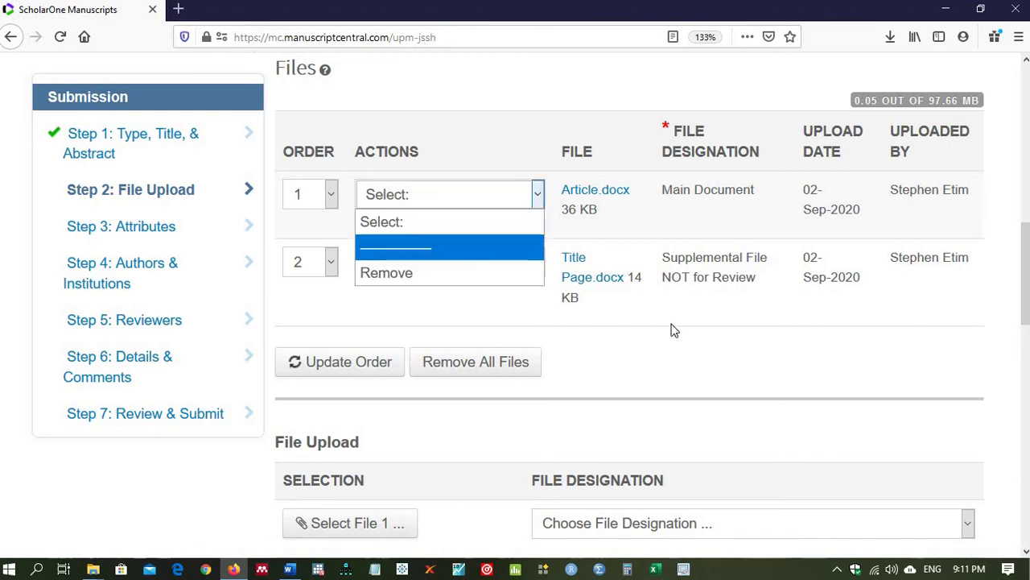
{"action": "left_click", "coordinate": [784, 341]}
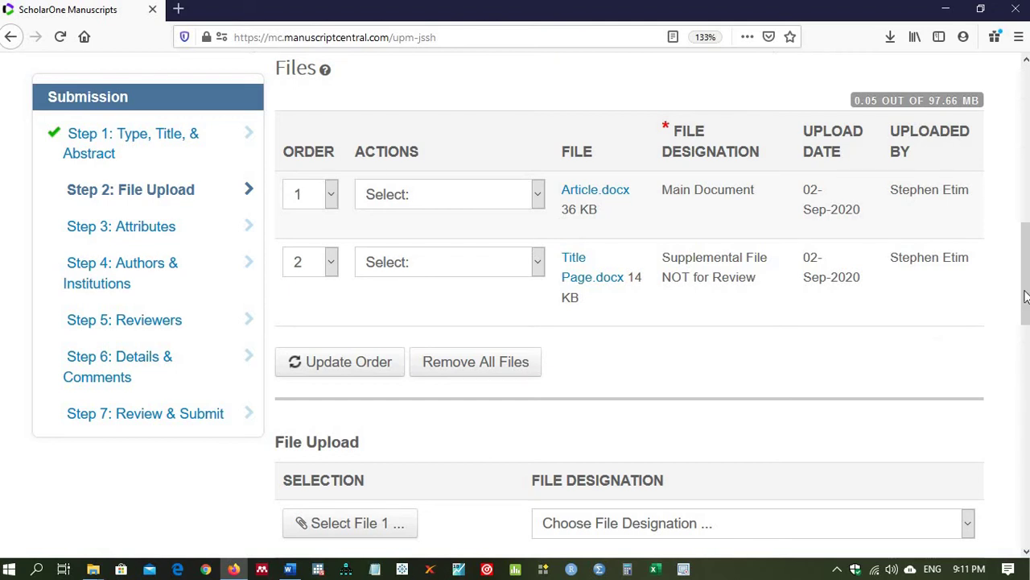
{"action": "left_click_drag", "start_coordinate": [1026, 297], "coordinate": [1026, 434]}
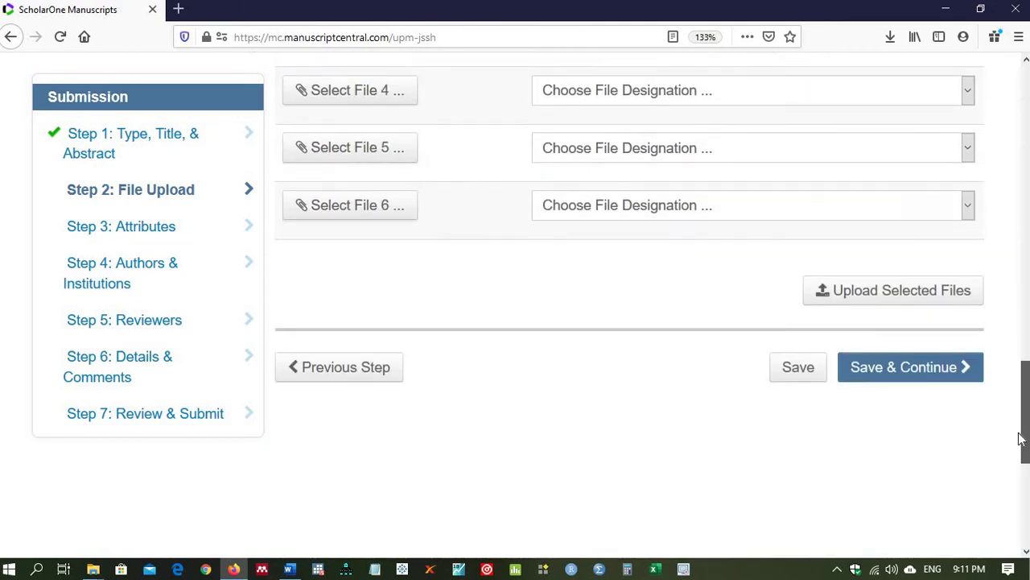
Step: Save the File Upload step and continue to Step 3: Attributes
{"action": "left_click", "coordinate": [908, 375]}
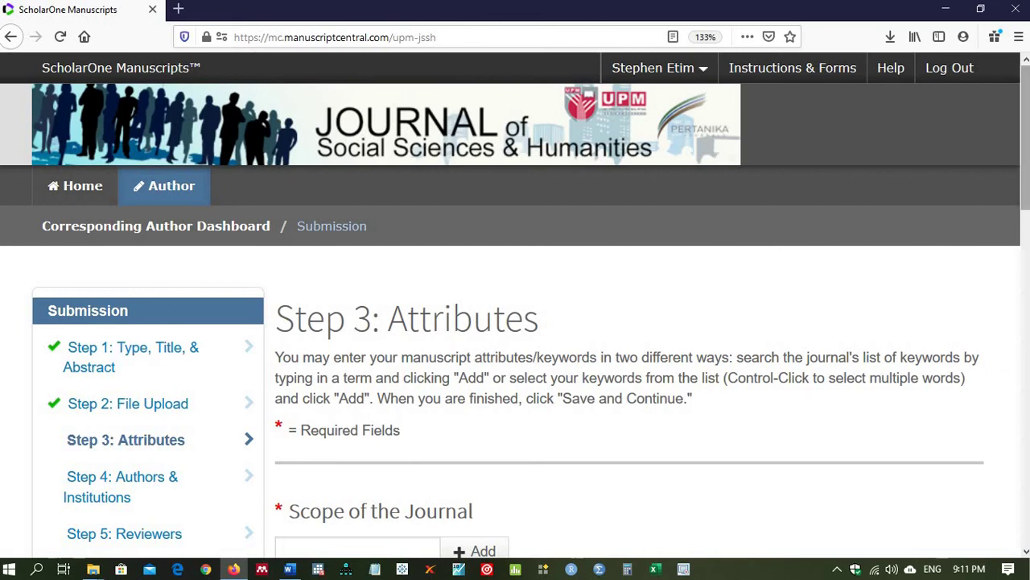
{"action": "left_click_drag", "start_coordinate": [1025, 131], "coordinate": [977, 225]}
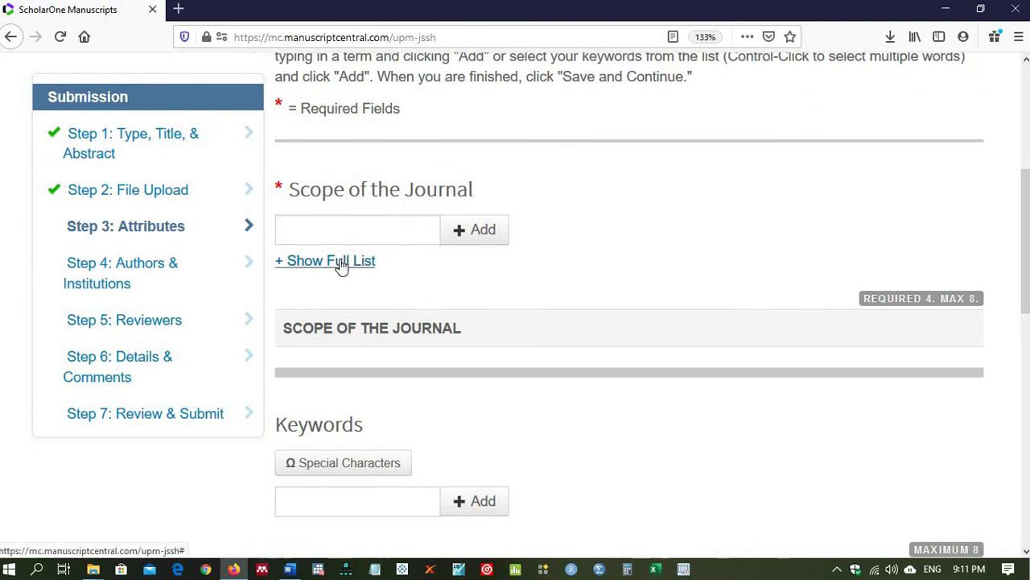
Step: Pick Human Resource Management (HRM) from the full scope list and add it to Scope of the Journal
{"action": "left_click", "coordinate": [340, 262]}
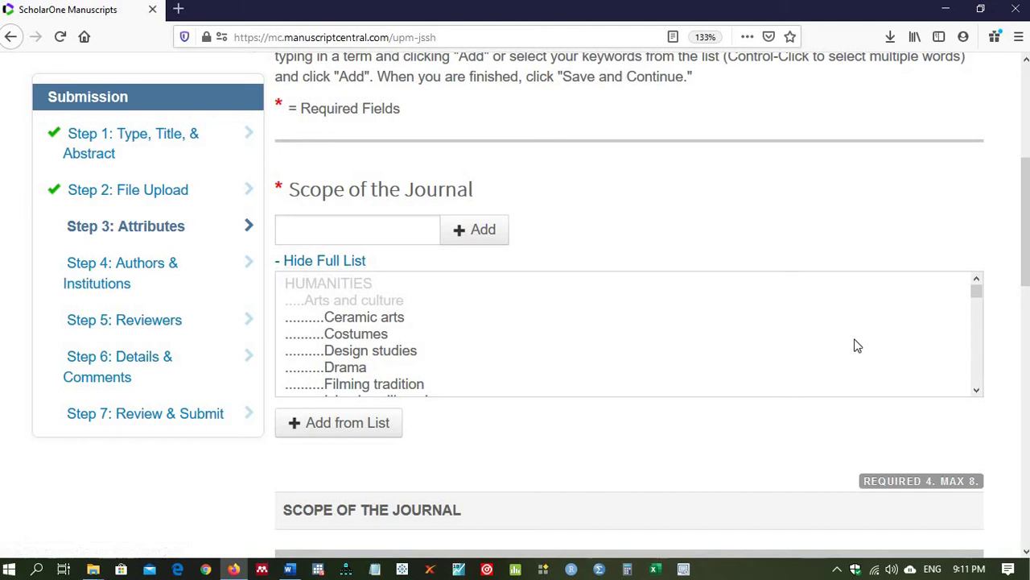
{"action": "left_click_drag", "start_coordinate": [978, 299], "coordinate": [966, 345]}
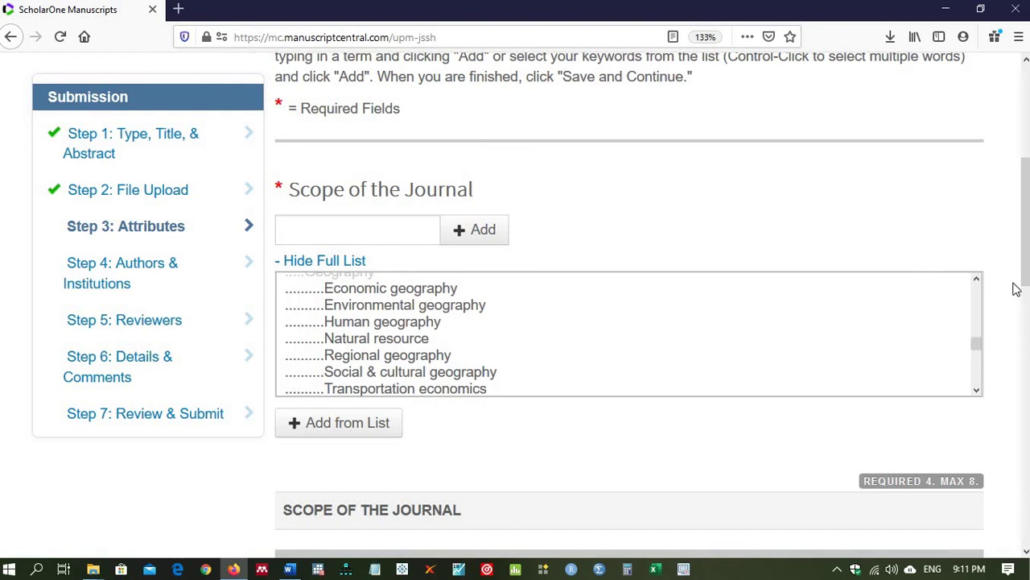
{"action": "left_click", "coordinate": [976, 280]}
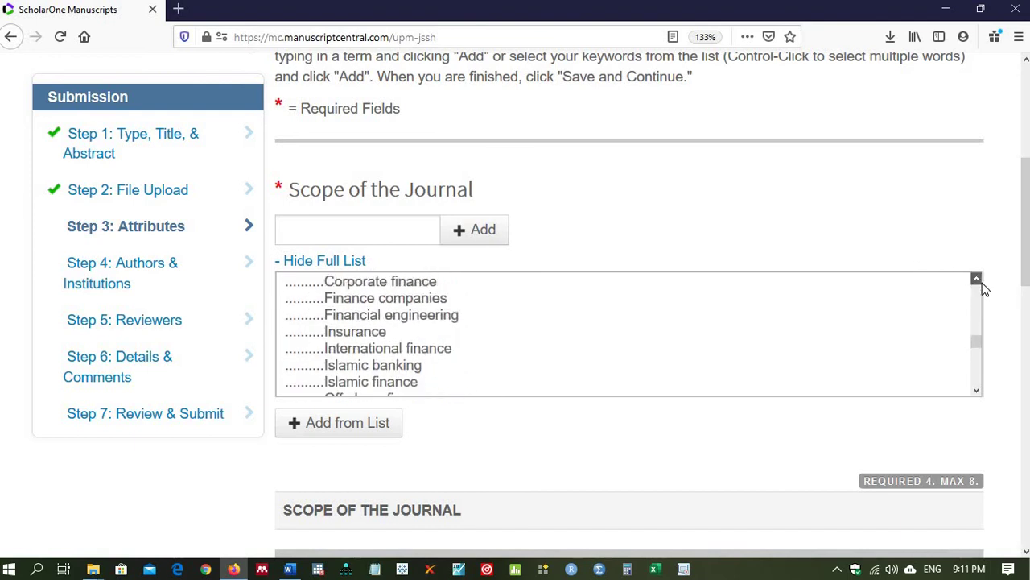
{"action": "left_click", "coordinate": [977, 389]}
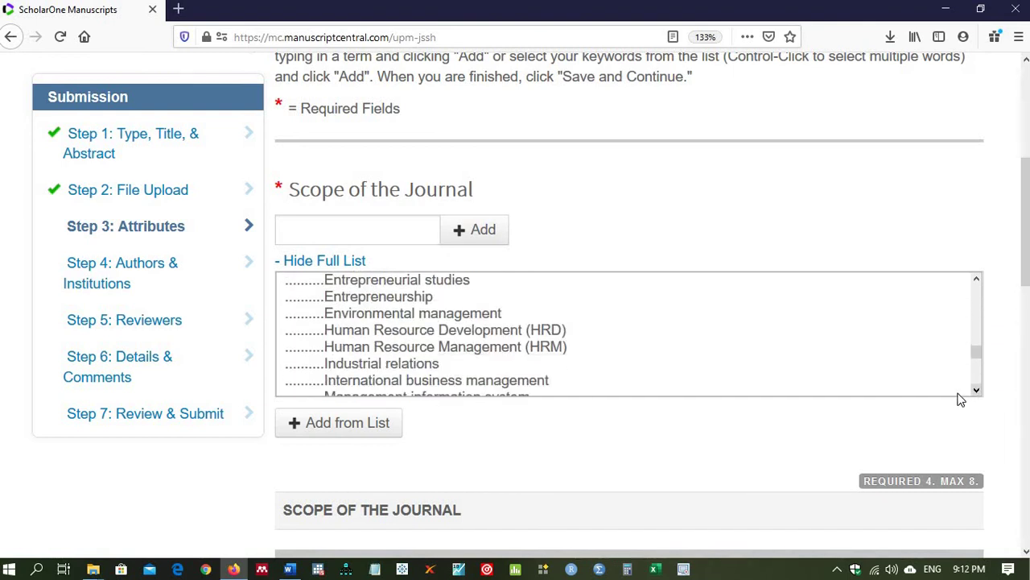
{"action": "left_click", "coordinate": [388, 351]}
{"action": "left_click", "coordinate": [367, 425]}
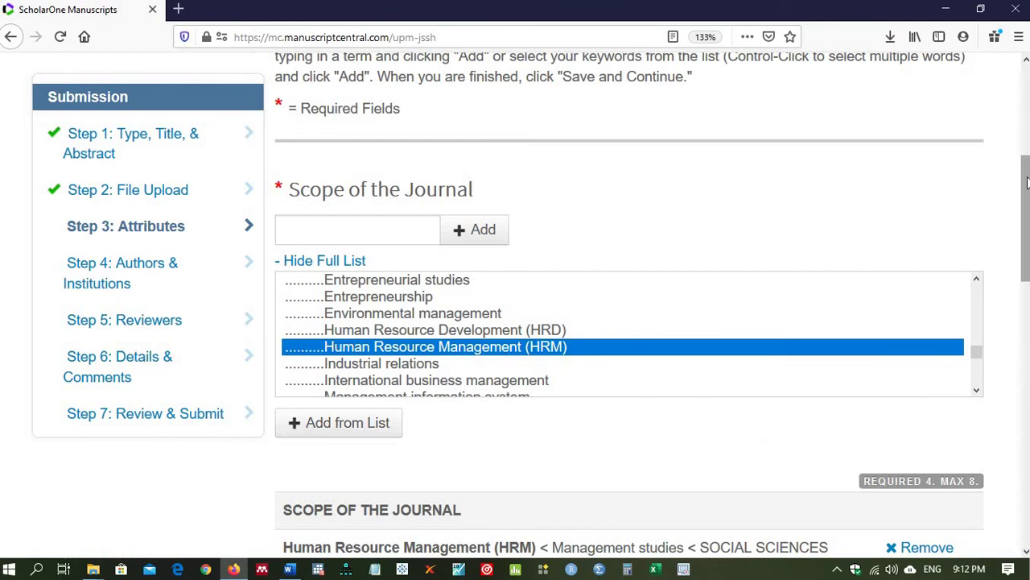
{"action": "left_click_drag", "start_coordinate": [1024, 153], "coordinate": [1025, 258]}
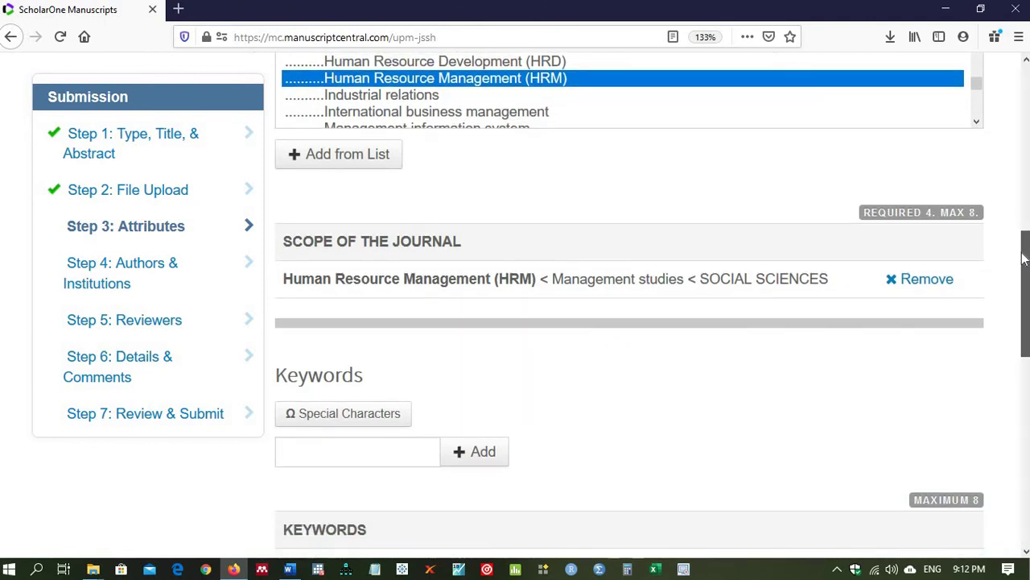
{"action": "left_click_drag", "start_coordinate": [1023, 257], "coordinate": [1024, 258]}
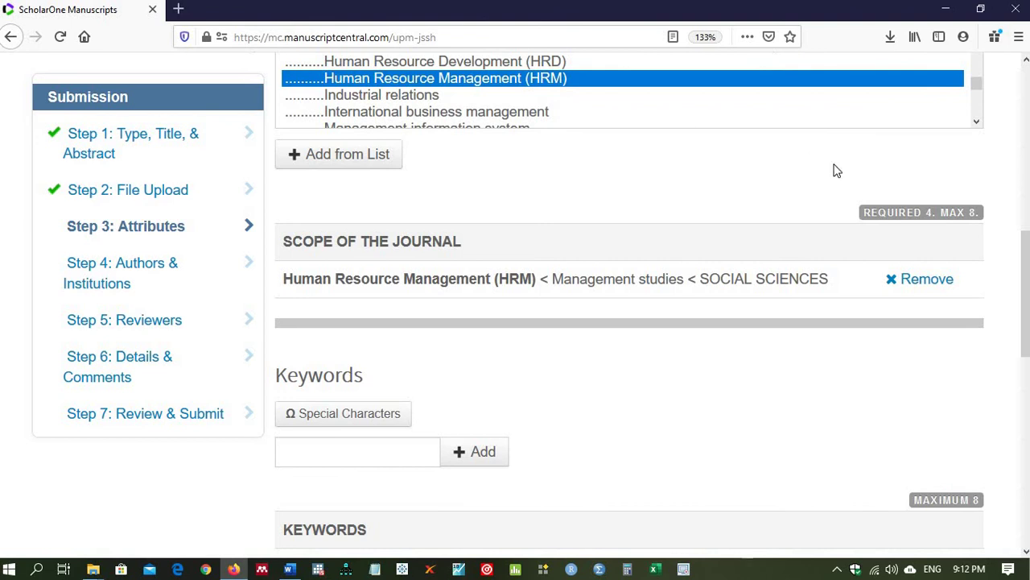
{"action": "scroll", "coordinate": [976, 130], "scroll_direction": "down", "scroll_amount": 3}
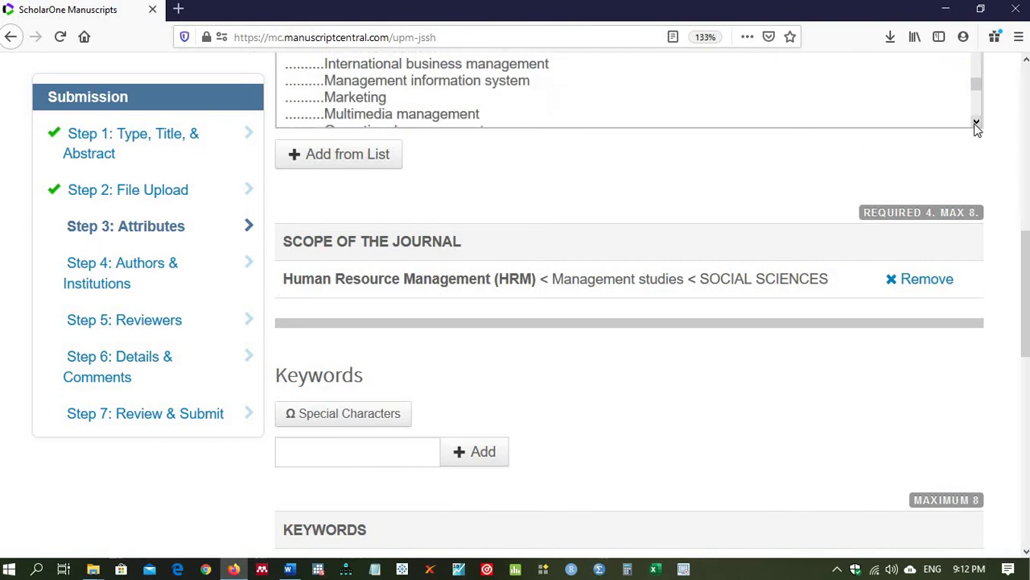
{"action": "scroll", "coordinate": [976, 129], "scroll_direction": "down", "scroll_amount": 1}
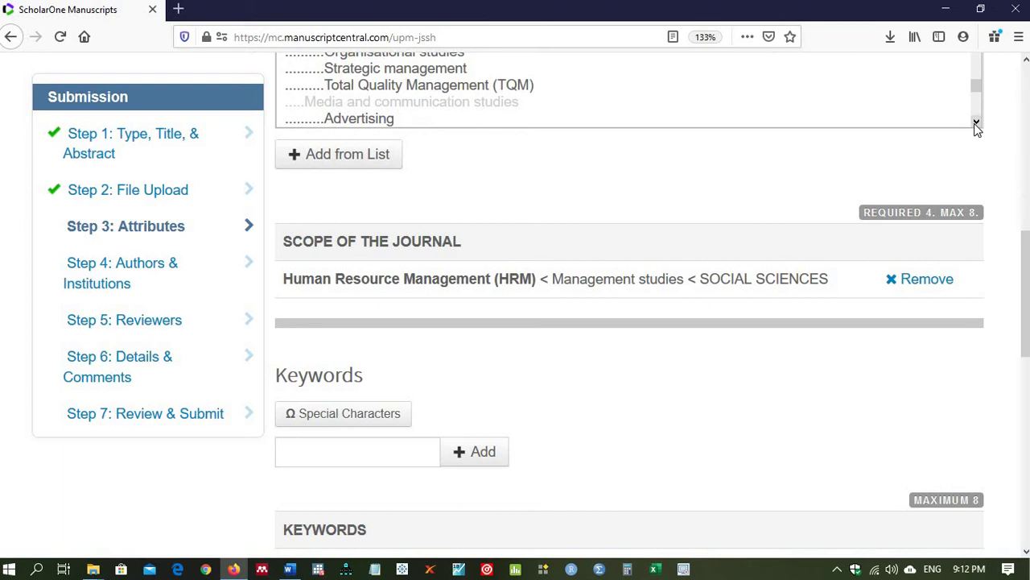
{"action": "scroll", "coordinate": [977, 129], "scroll_direction": "down", "scroll_amount": 3}
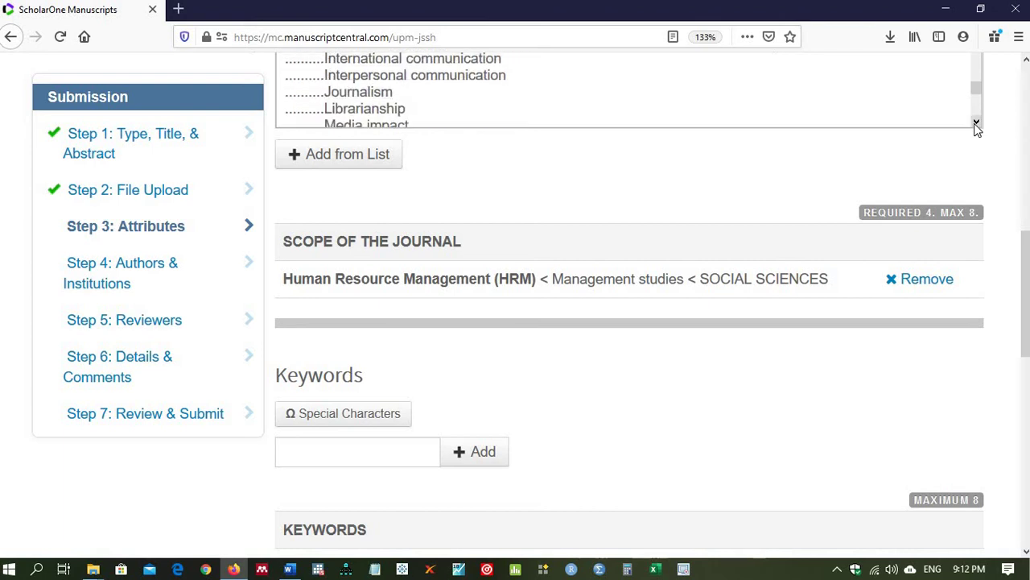
{"action": "scroll", "coordinate": [976, 129], "scroll_direction": "down", "scroll_amount": 5}
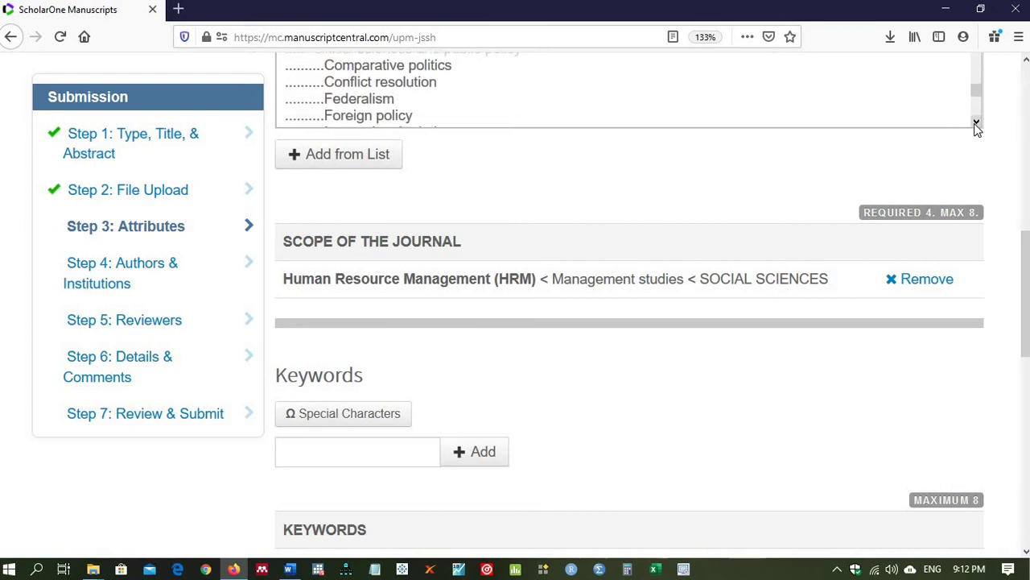
{"action": "scroll", "coordinate": [977, 129], "scroll_direction": "down", "scroll_amount": 1}
{"action": "scroll", "coordinate": [976, 129], "scroll_direction": "down", "scroll_amount": 4}
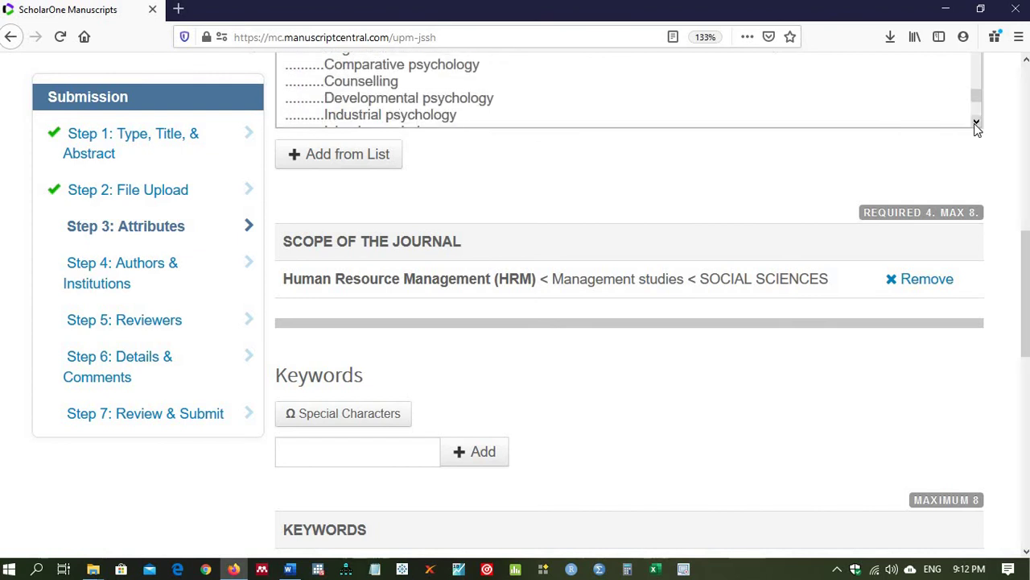
{"action": "scroll", "coordinate": [977, 129], "scroll_direction": "down", "scroll_amount": 3}
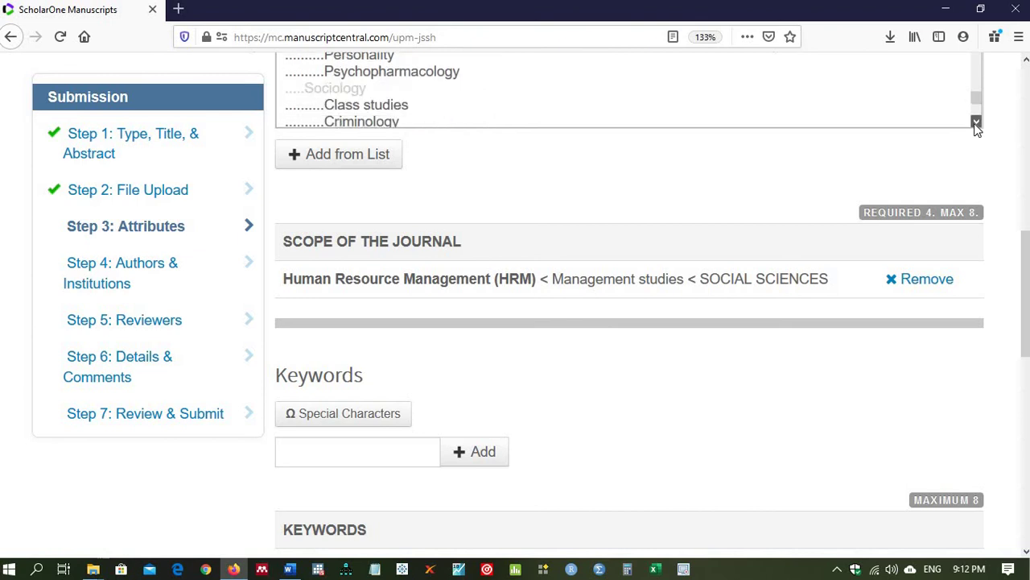
{"action": "scroll", "coordinate": [977, 128], "scroll_direction": "down", "scroll_amount": 2}
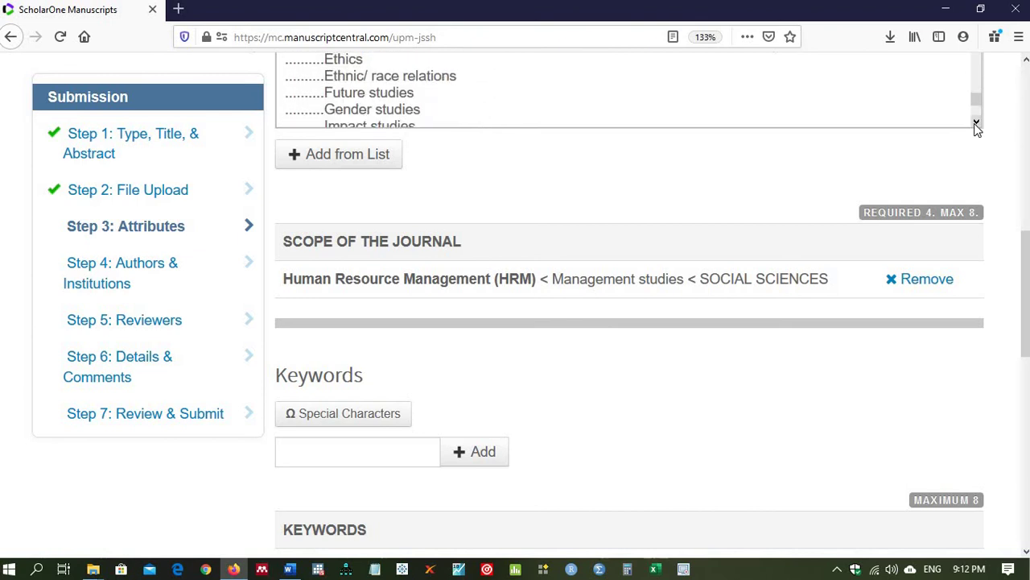
{"action": "scroll", "coordinate": [977, 129], "scroll_direction": "down", "scroll_amount": 1}
{"action": "scroll", "coordinate": [976, 129], "scroll_direction": "down", "scroll_amount": 1}
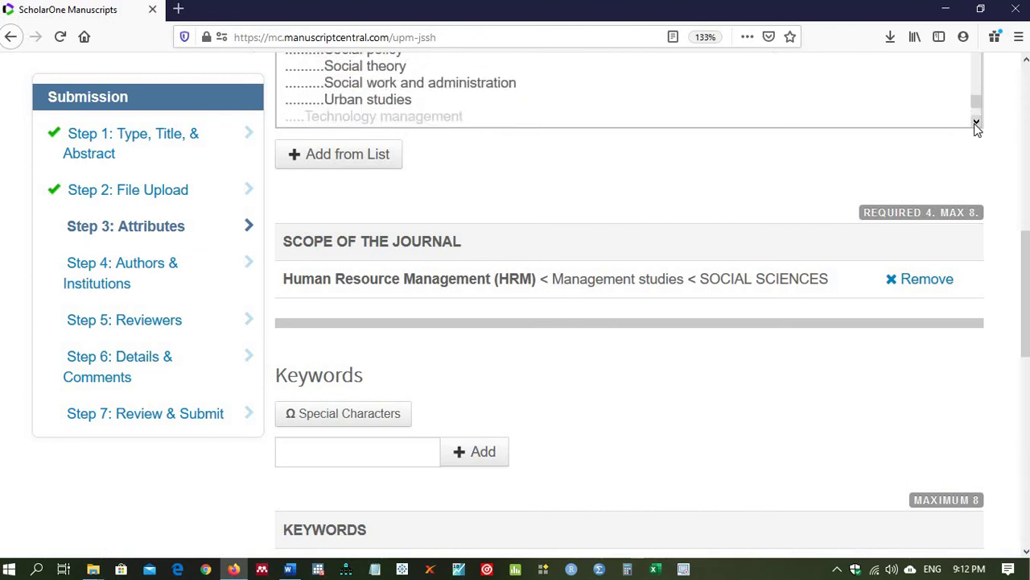
{"action": "scroll", "coordinate": [976, 129], "scroll_direction": "down", "scroll_amount": 1}
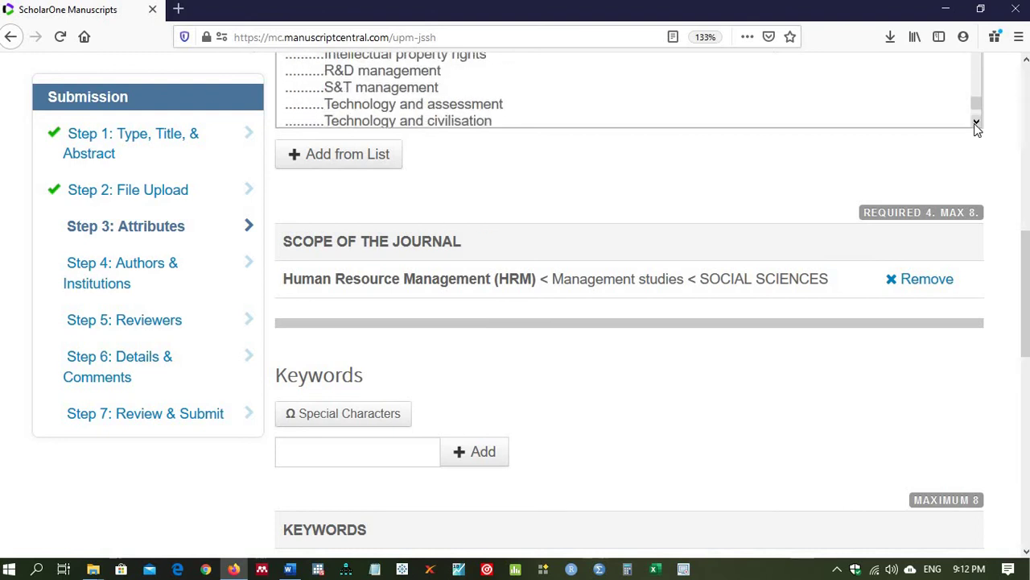
{"action": "scroll", "coordinate": [977, 129], "scroll_direction": "down", "scroll_amount": 4}
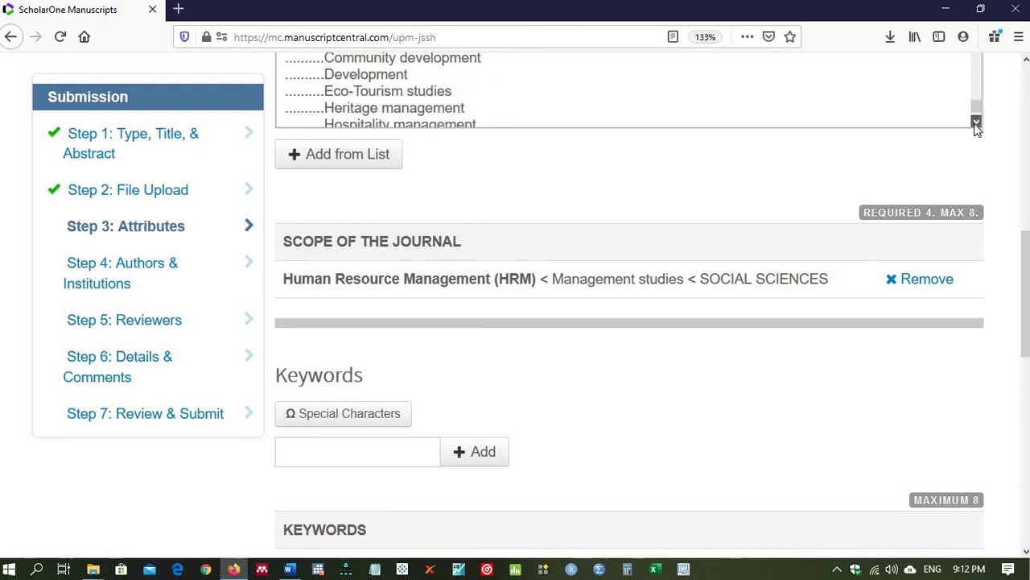
{"action": "scroll", "coordinate": [976, 129], "scroll_direction": "down", "scroll_amount": 1}
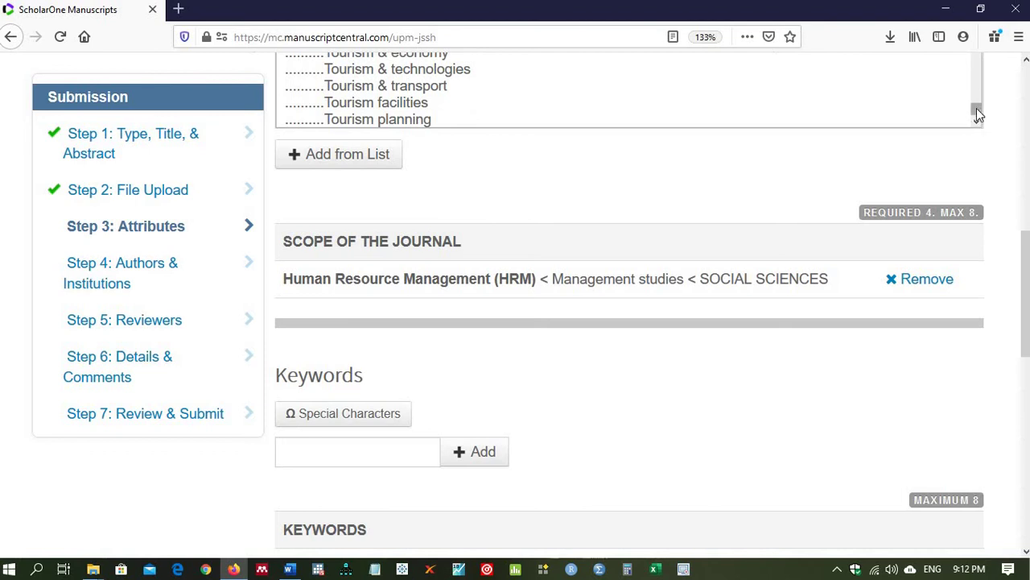
{"action": "left_click_drag", "start_coordinate": [977, 108], "coordinate": [977, 64]}
{"action": "left_click", "coordinate": [976, 122]}
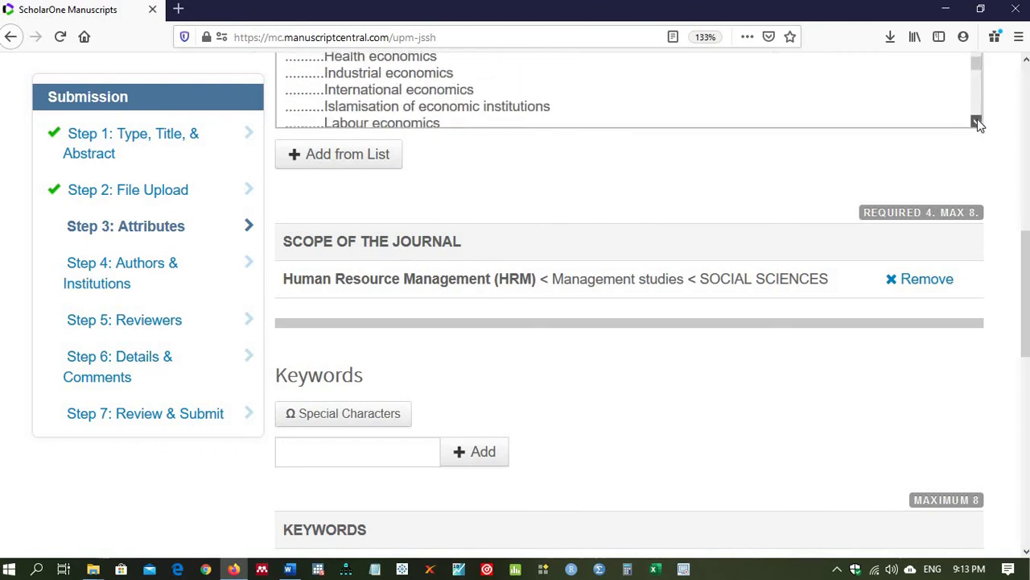
{"action": "left_click_drag", "start_coordinate": [976, 121], "coordinate": [976, 121]}
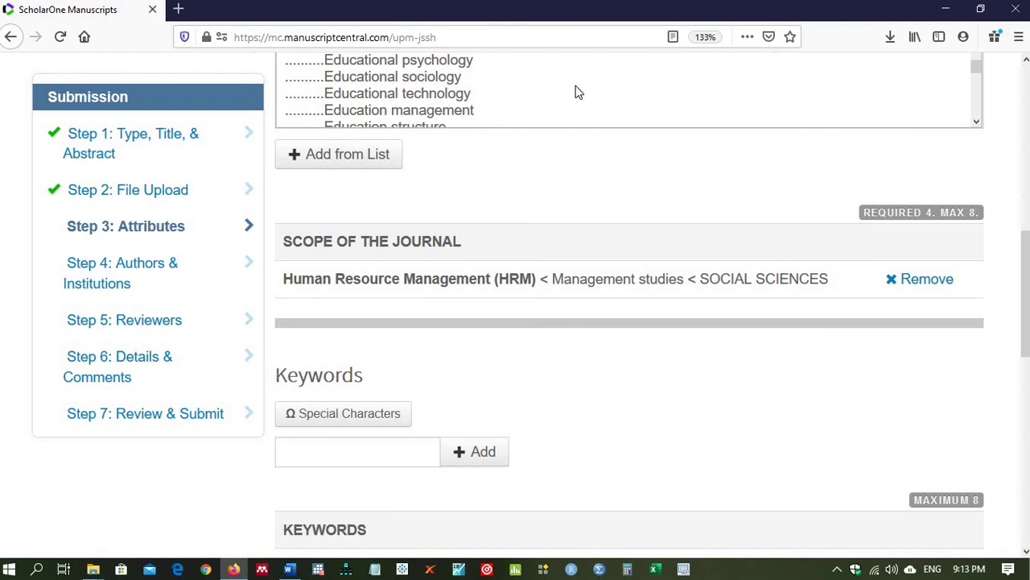
Step: Add Education management and Teacher education from the Subject list to the journal scope
{"action": "left_click", "coordinate": [443, 115]}
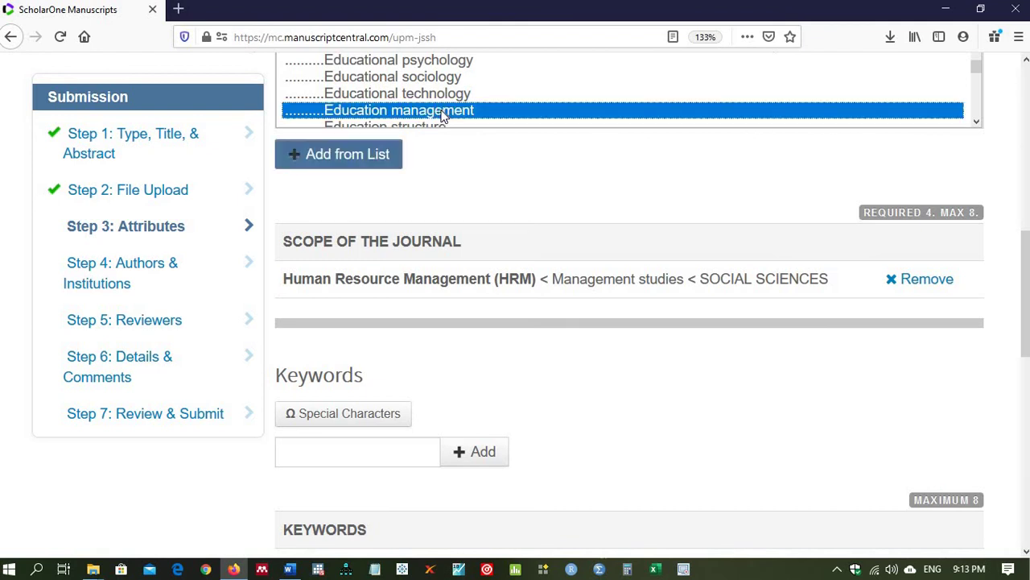
{"action": "left_click", "coordinate": [381, 161]}
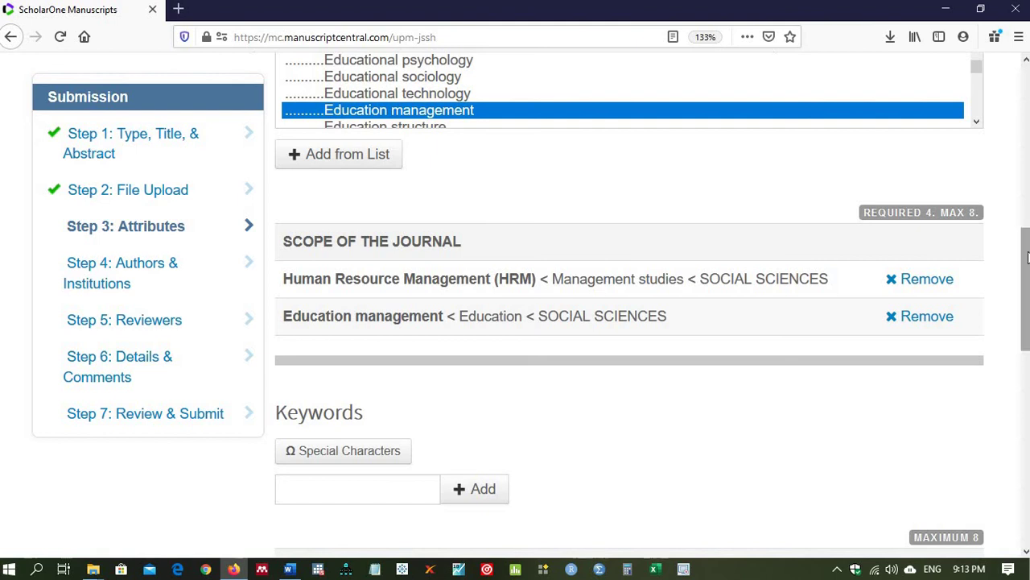
{"action": "left_click_drag", "start_coordinate": [1027, 256], "coordinate": [1026, 233]}
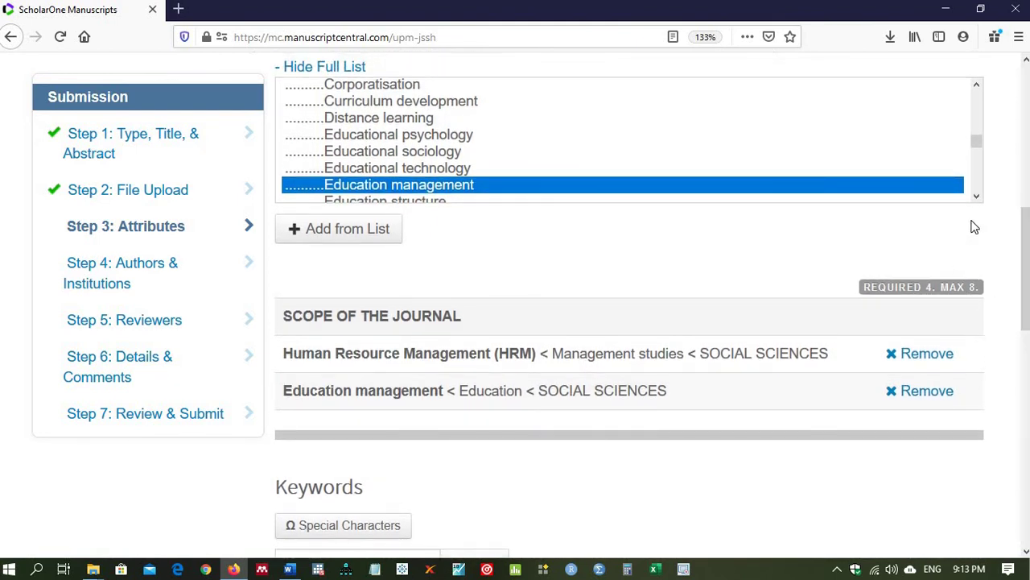
{"action": "scroll", "coordinate": [977, 196], "scroll_direction": "down", "scroll_amount": 5}
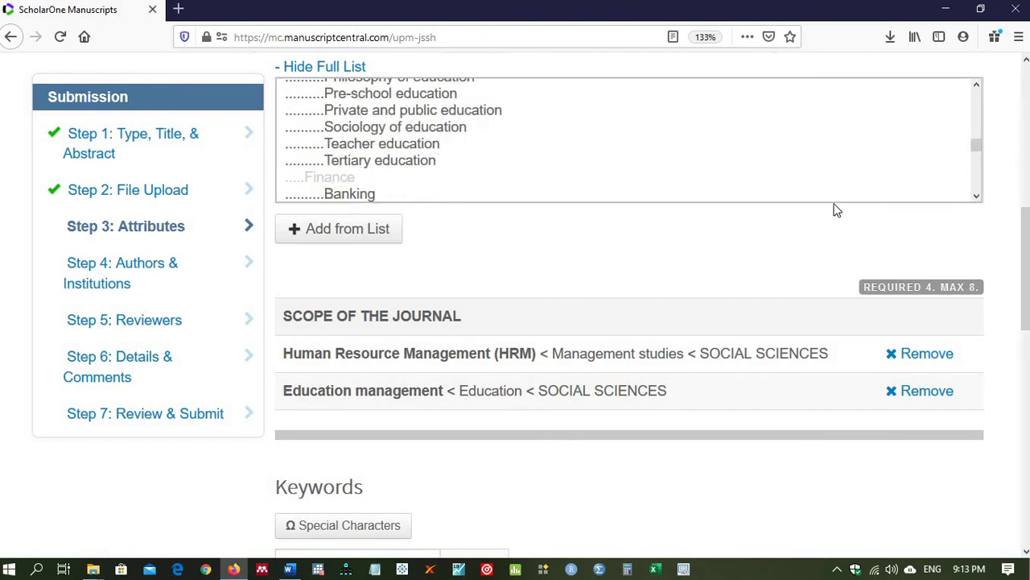
{"action": "left_click", "coordinate": [418, 149]}
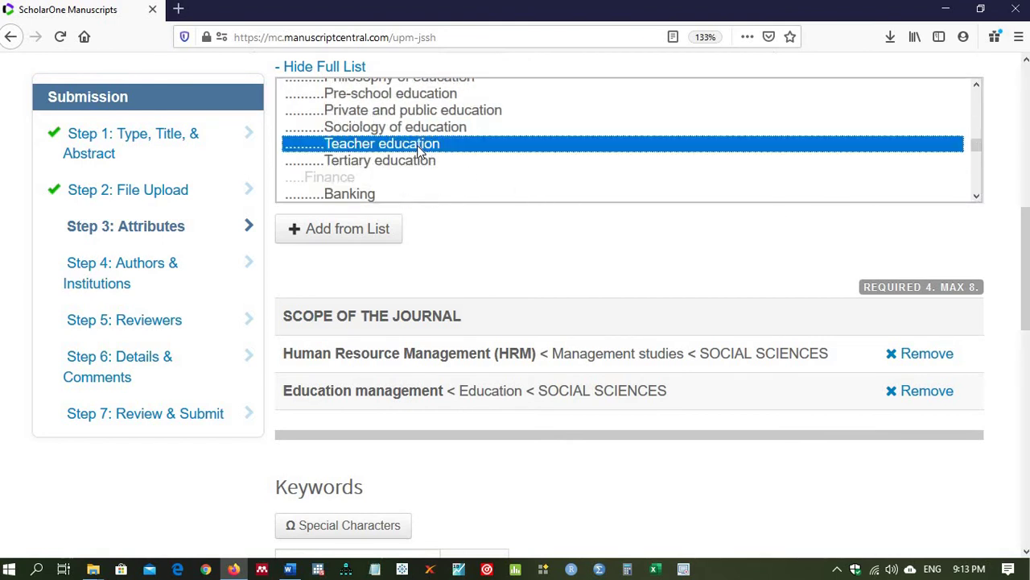
{"action": "left_click", "coordinate": [337, 231]}
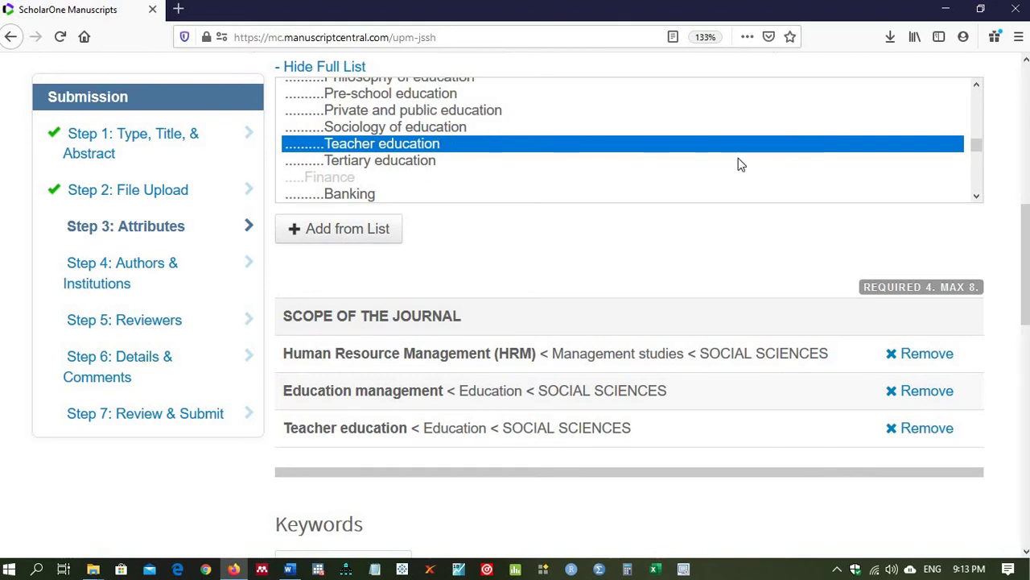
Step: Add Educational sociology from the Subject list as the fourth scope term
{"action": "left_click", "coordinate": [975, 87]}
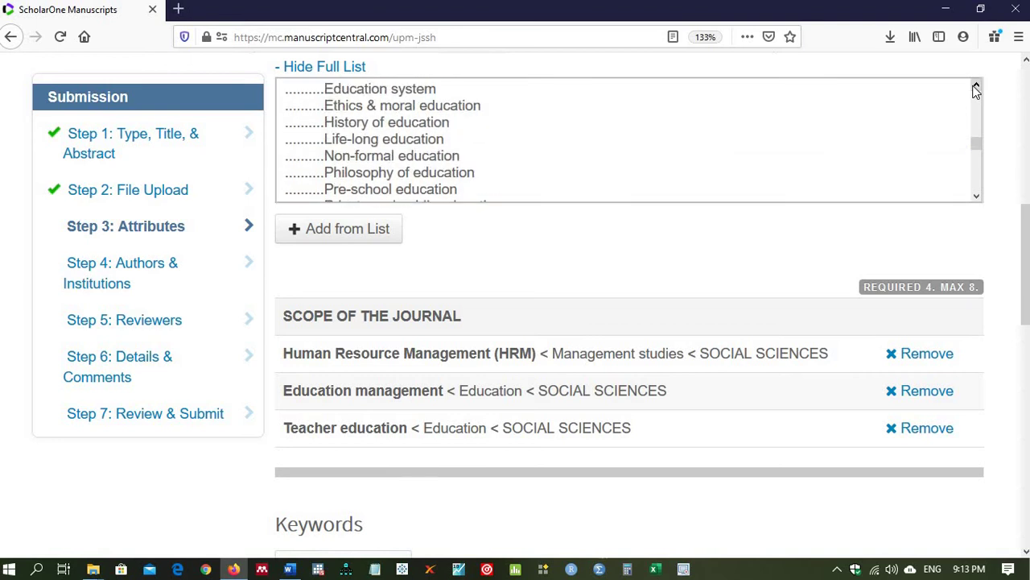
{"action": "left_click", "coordinate": [975, 87]}
{"action": "left_click", "coordinate": [975, 87]}
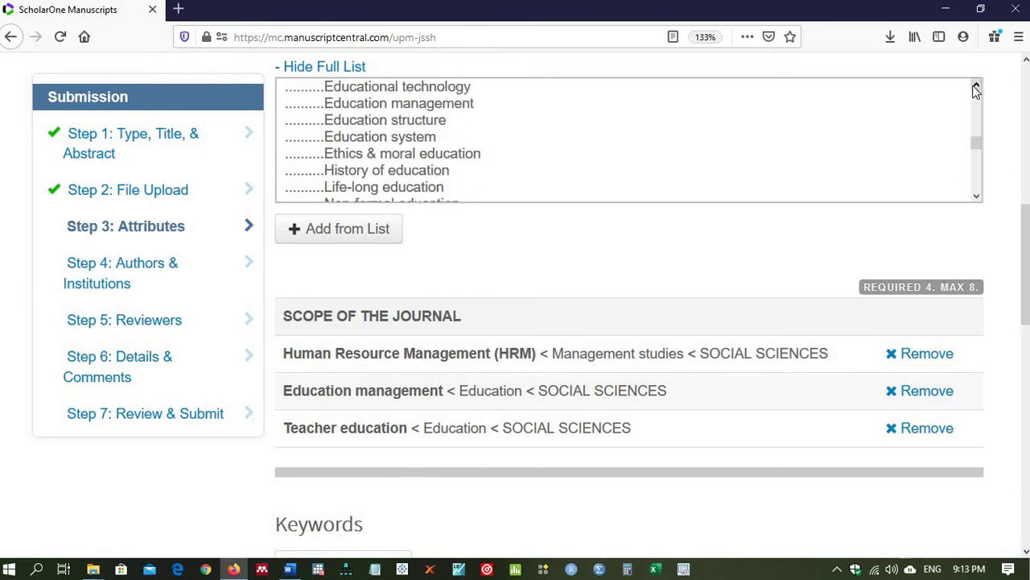
{"action": "left_click", "coordinate": [976, 87]}
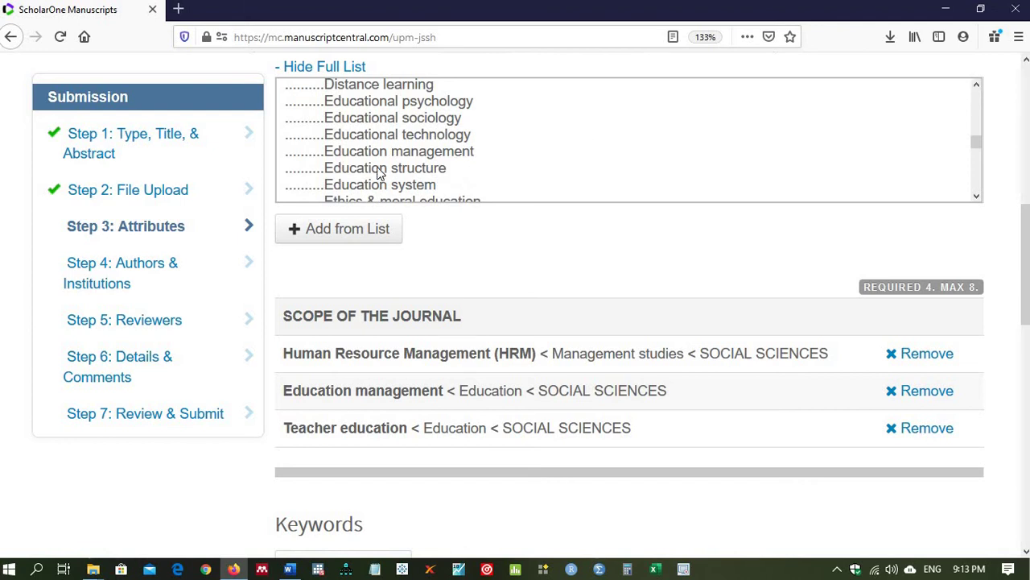
{"action": "left_click", "coordinate": [351, 120]}
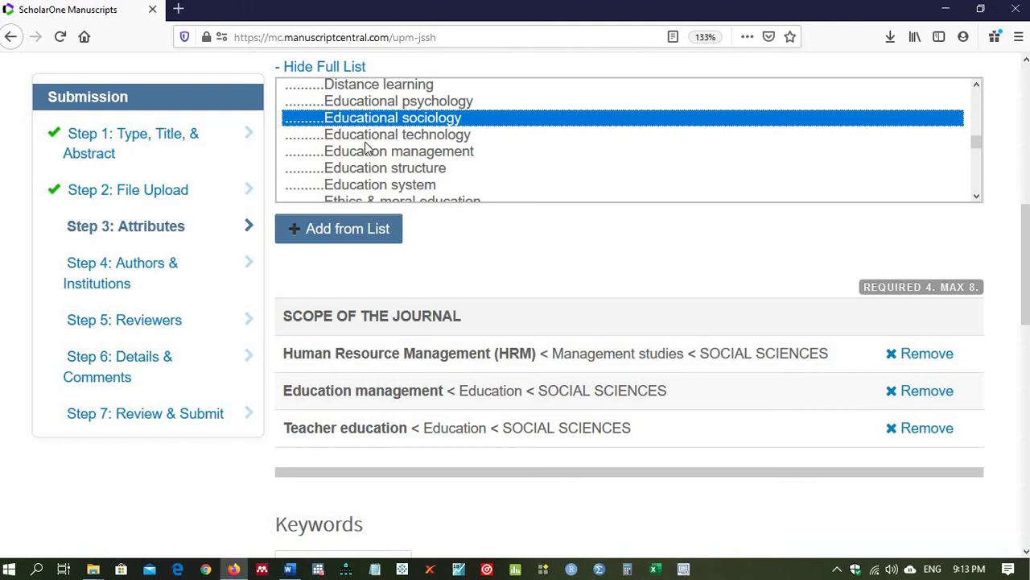
{"action": "left_click", "coordinate": [312, 238]}
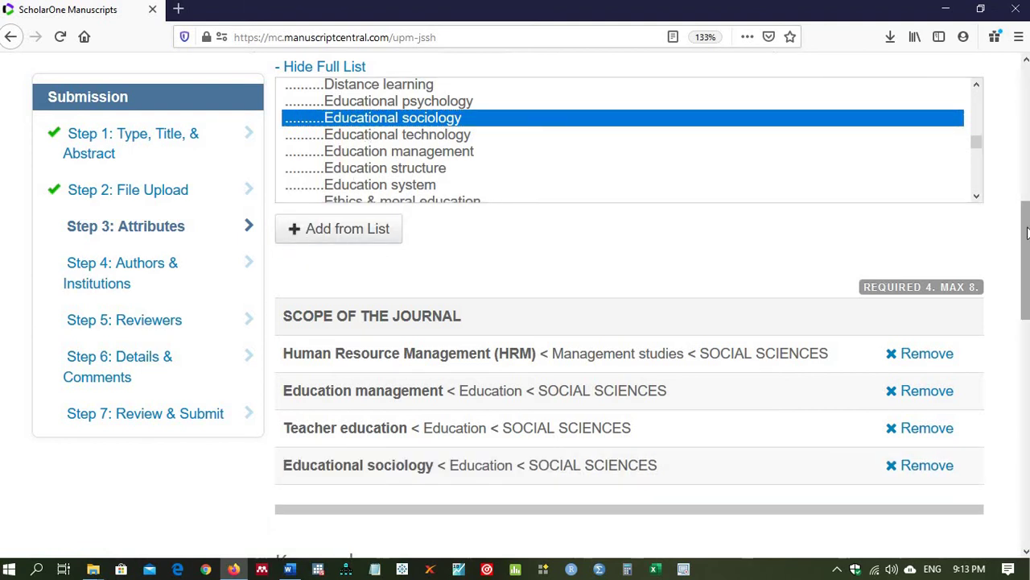
{"action": "scroll", "coordinate": [1025, 231], "scroll_direction": "down", "scroll_amount": 4}
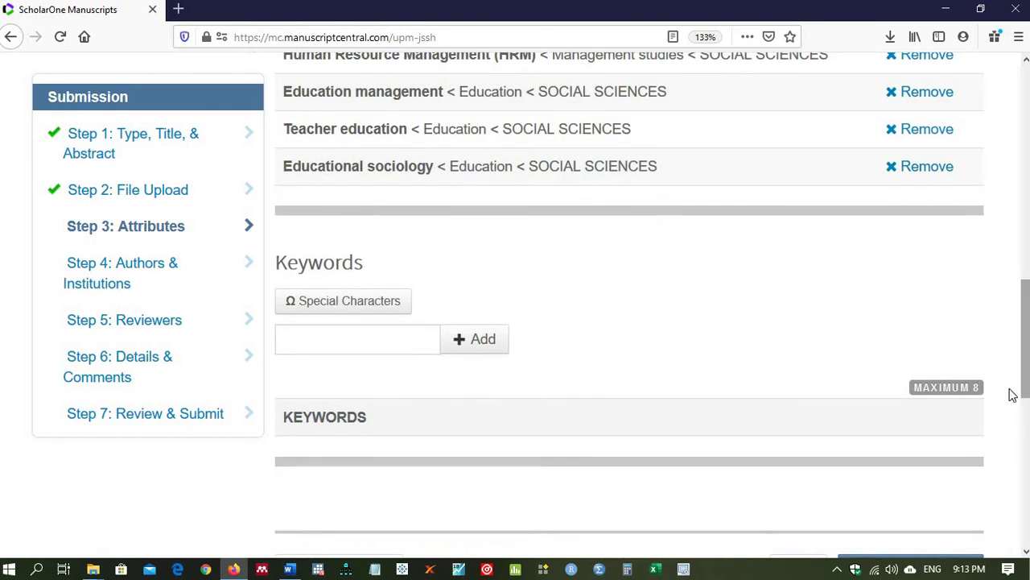
Step: Save the Attributes step and continue to Step 4: Authors & Institutions
{"action": "left_click", "coordinate": [333, 345]}
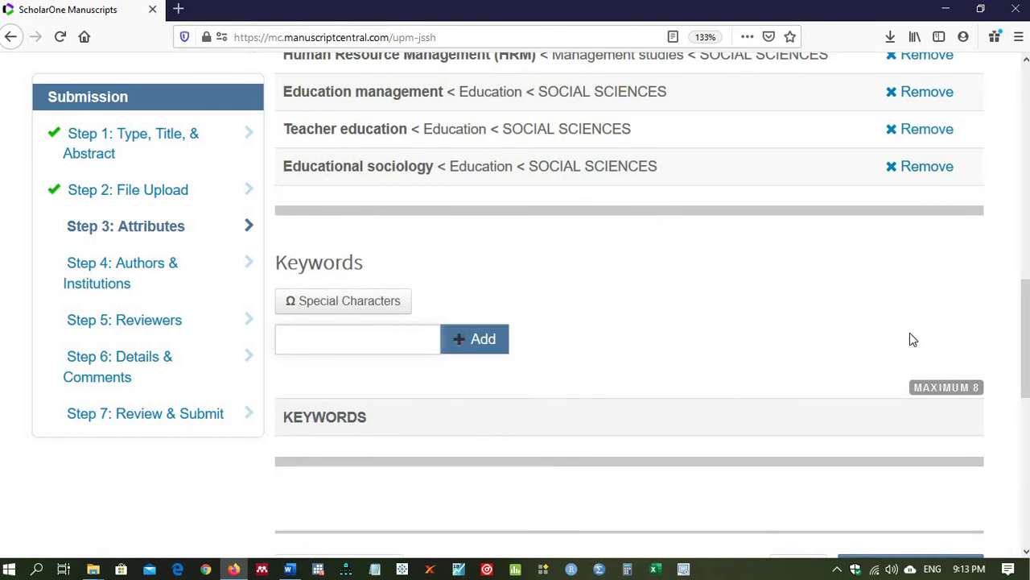
{"action": "scroll", "coordinate": [1021, 335], "scroll_direction": "down", "scroll_amount": 3}
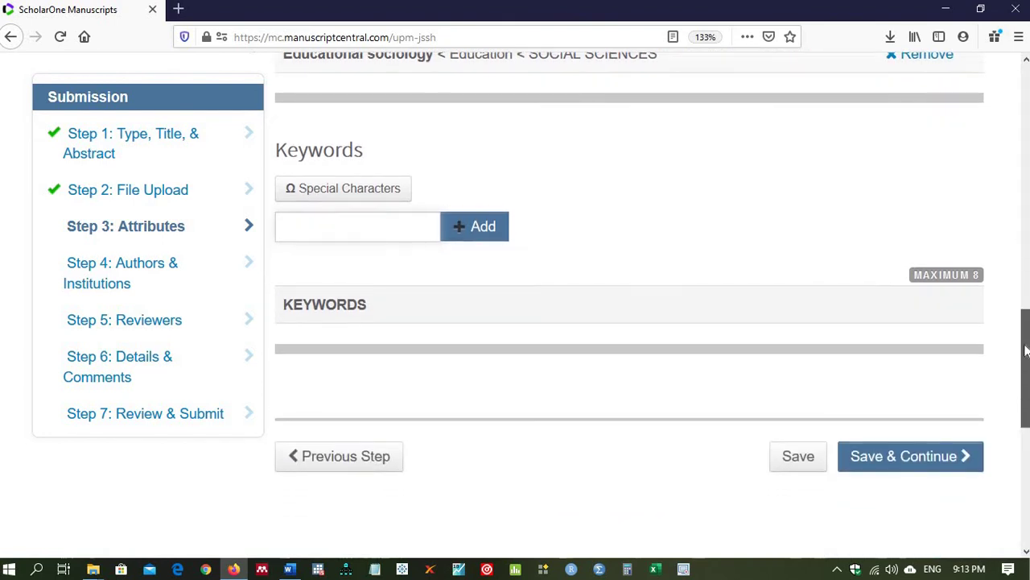
{"action": "scroll", "coordinate": [1020, 335], "scroll_direction": "up", "scroll_amount": 2}
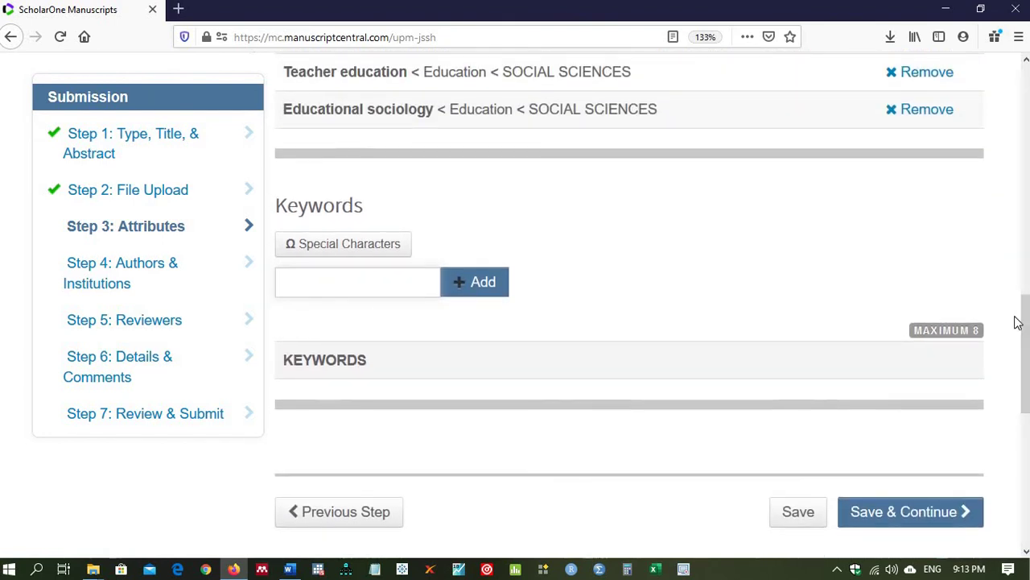
{"action": "left_click", "coordinate": [878, 512]}
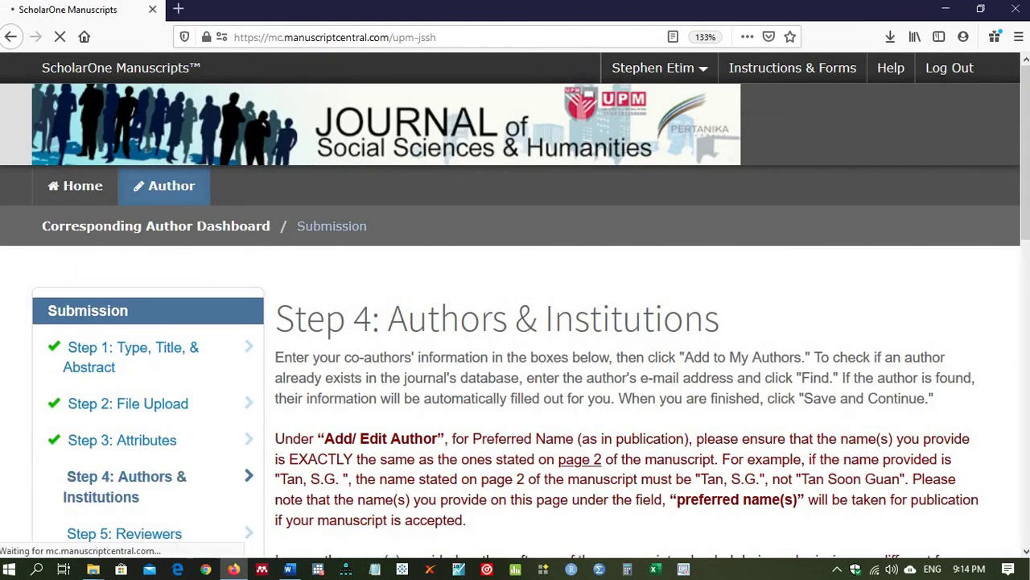
{"action": "scroll", "coordinate": [1026, 317], "scroll_direction": "down", "scroll_amount": 3}
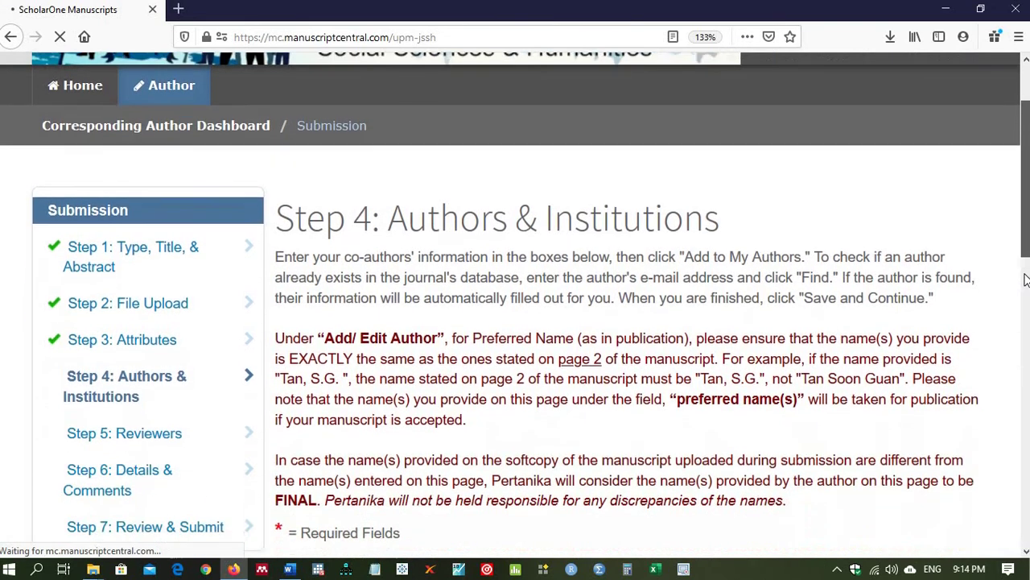
{"action": "scroll", "coordinate": [1025, 316], "scroll_direction": "down", "scroll_amount": 3}
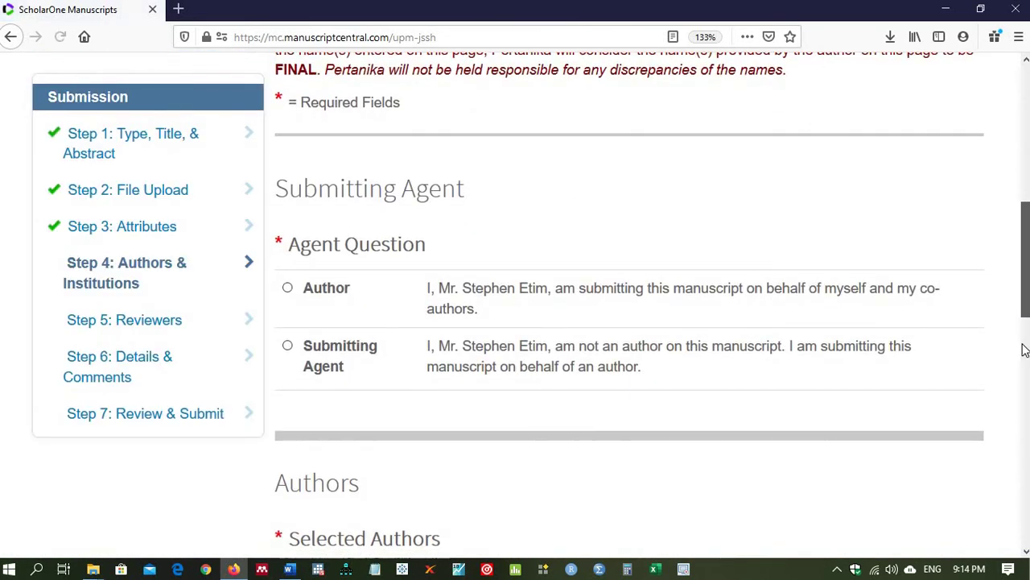
{"action": "scroll", "coordinate": [1024, 354], "scroll_direction": "down", "scroll_amount": 2}
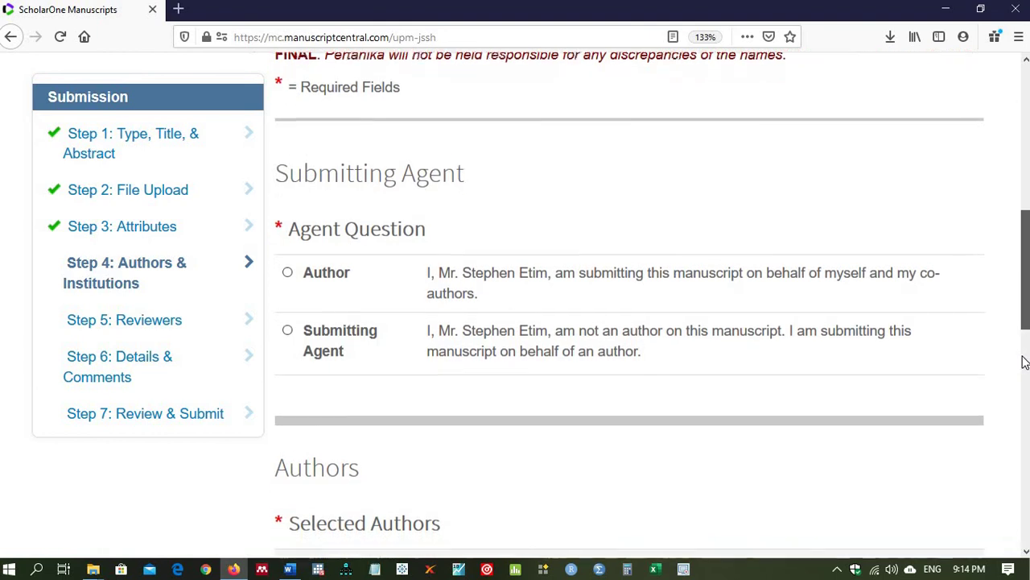
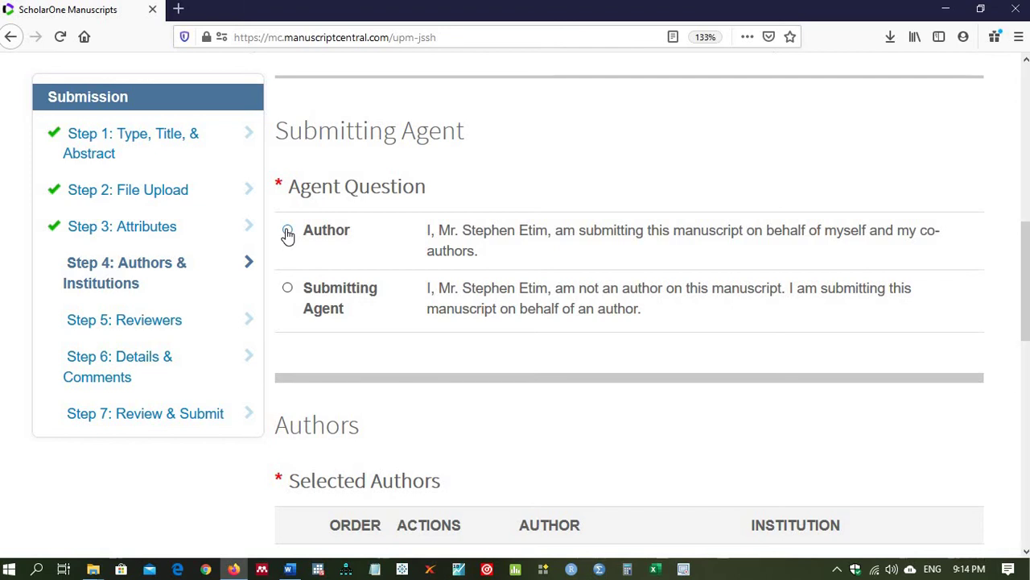
Step: Declare yourself the author and save Step 4, continuing past the missing preferred-name warning
{"action": "left_click", "coordinate": [287, 233]}
{"action": "left_click_drag", "start_coordinate": [1024, 308], "coordinate": [1025, 427]}
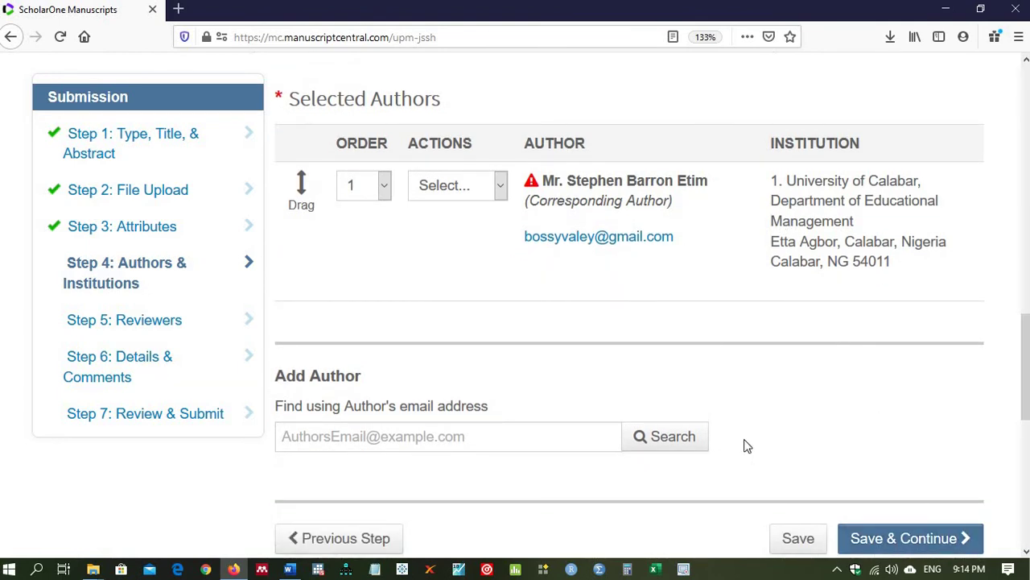
{"action": "left_click", "coordinate": [885, 539]}
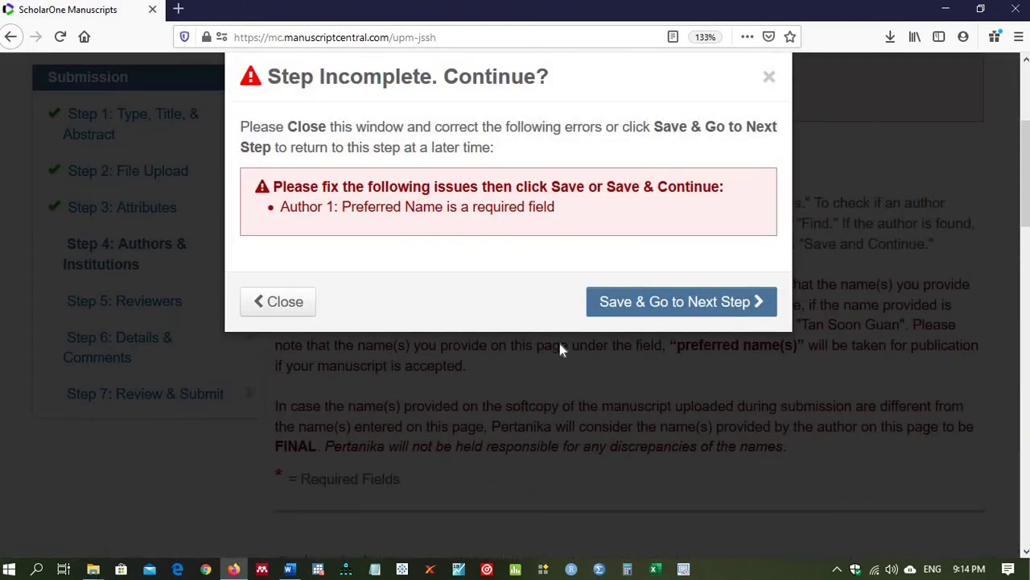
{"action": "left_click", "coordinate": [632, 310]}
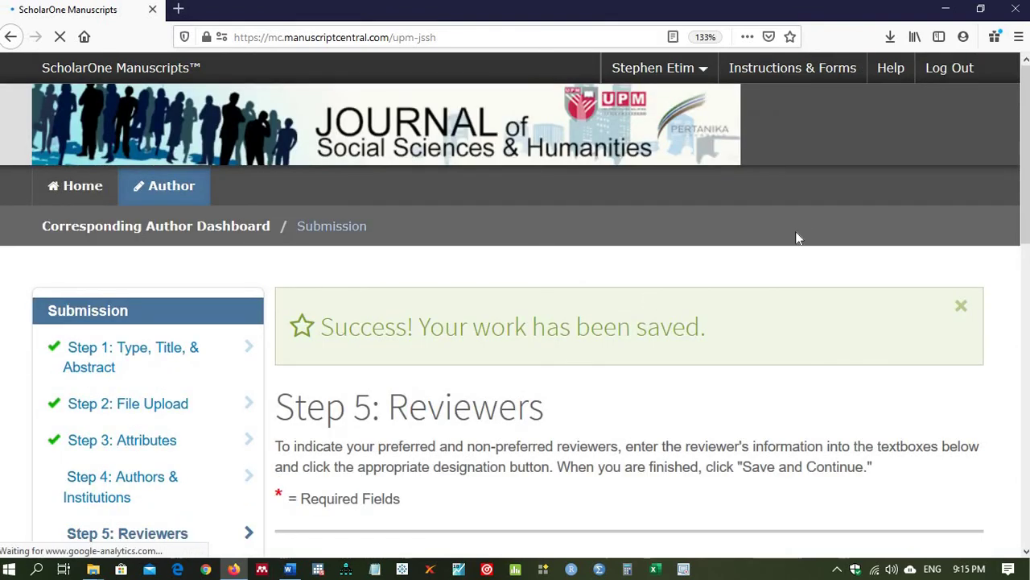
Step: Save Step 5: Reviewers with an empty reviewer list
{"action": "left_click_drag", "start_coordinate": [1024, 71], "coordinate": [1022, 161]}
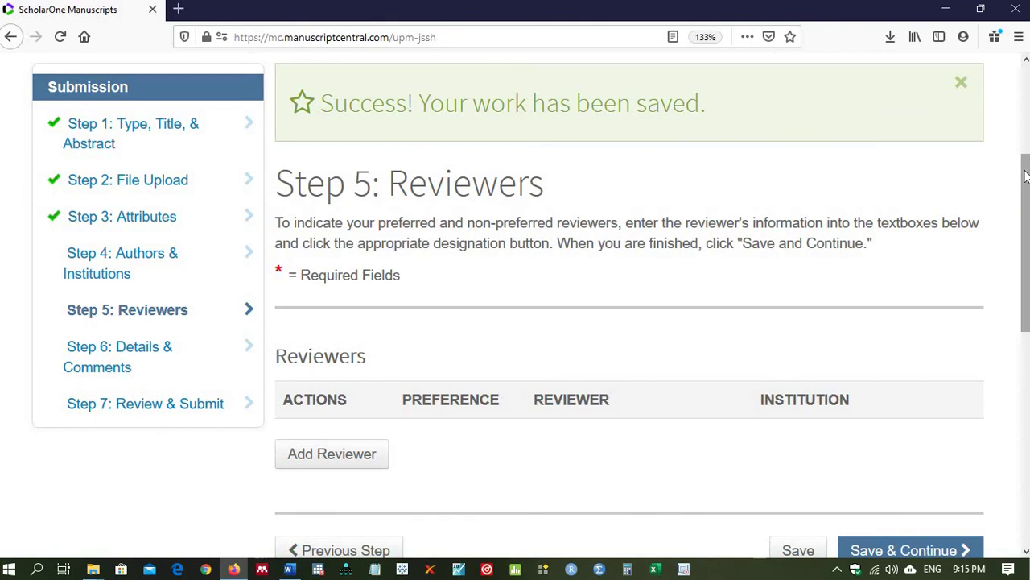
{"action": "left_click_drag", "start_coordinate": [1027, 180], "coordinate": [1006, 274]}
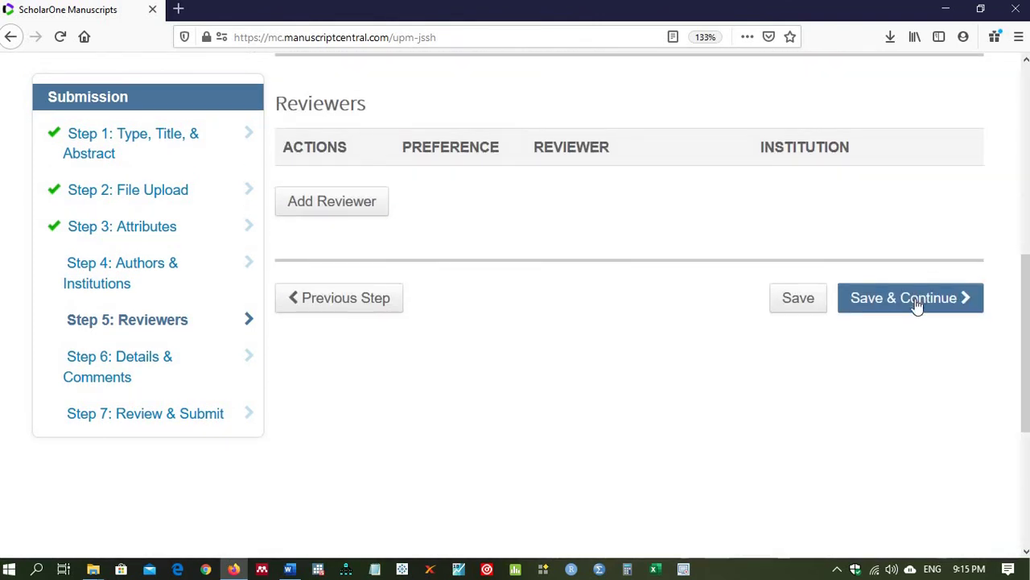
{"action": "left_click", "coordinate": [916, 303]}
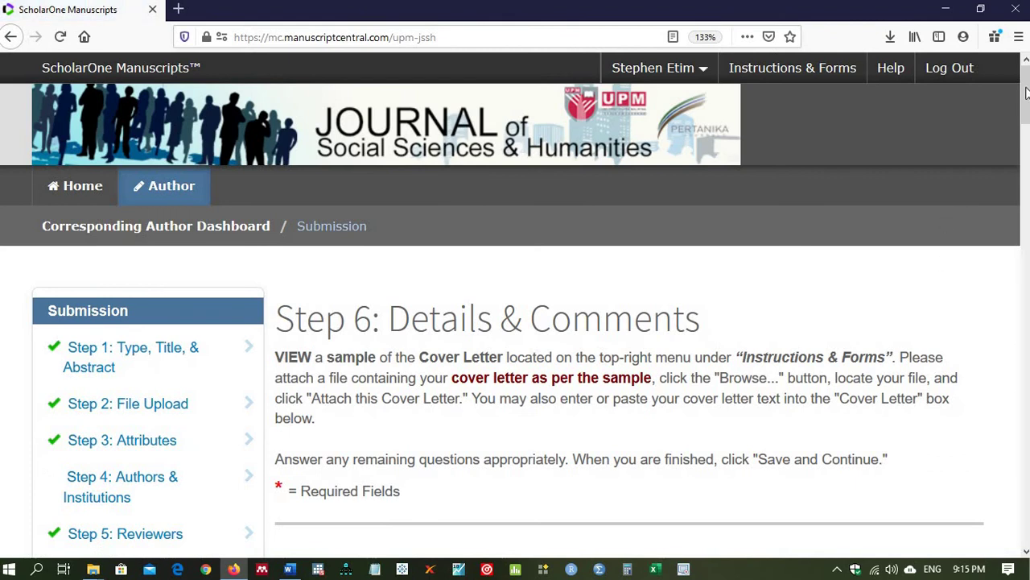
{"action": "left_click", "coordinate": [1019, 137]}
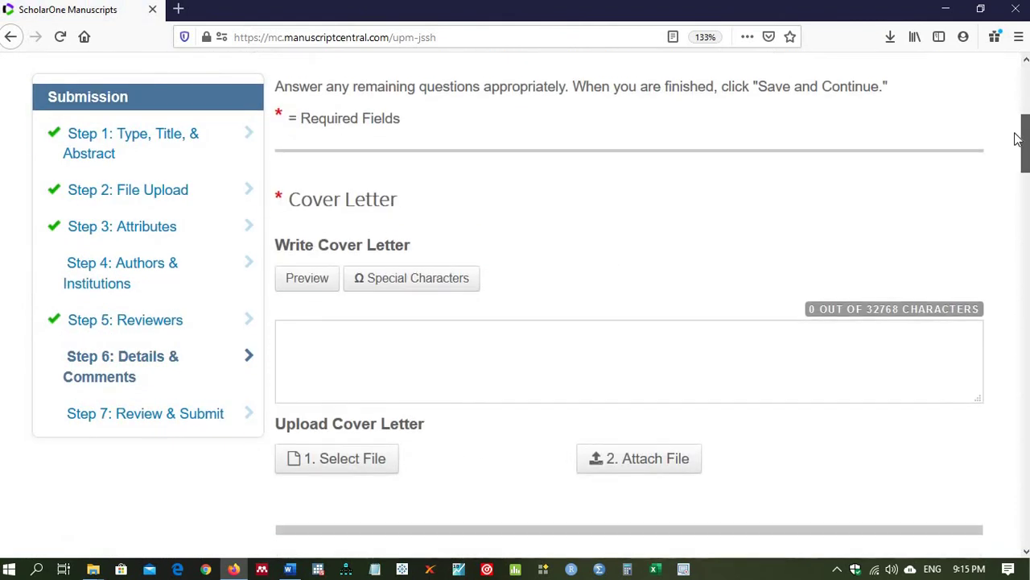
{"action": "scroll", "coordinate": [952, 168], "scroll_direction": "up", "scroll_amount": 1}
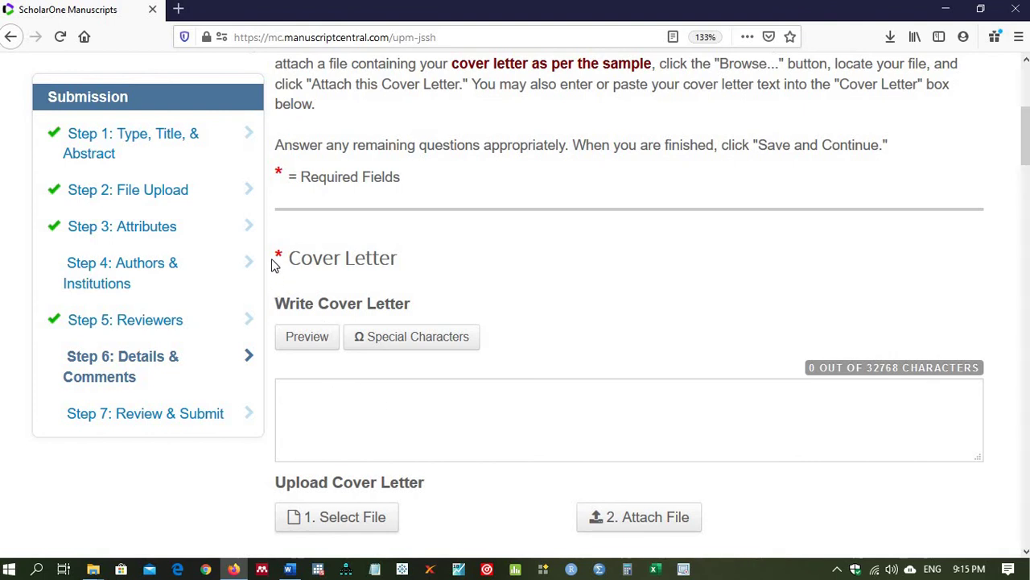
{"action": "left_click_drag", "start_coordinate": [274, 254], "coordinate": [693, 528]}
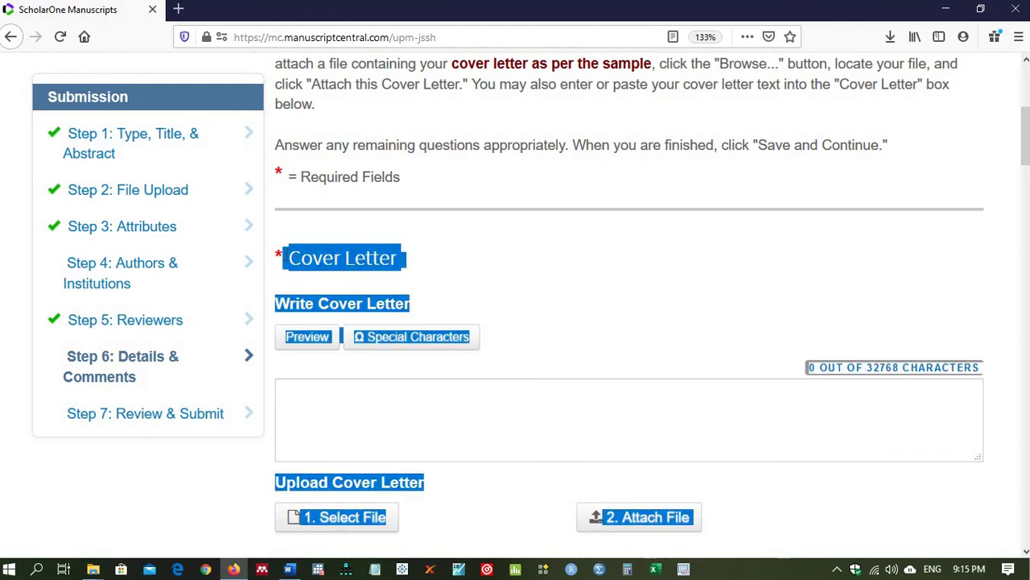
{"action": "left_click", "coordinate": [322, 394]}
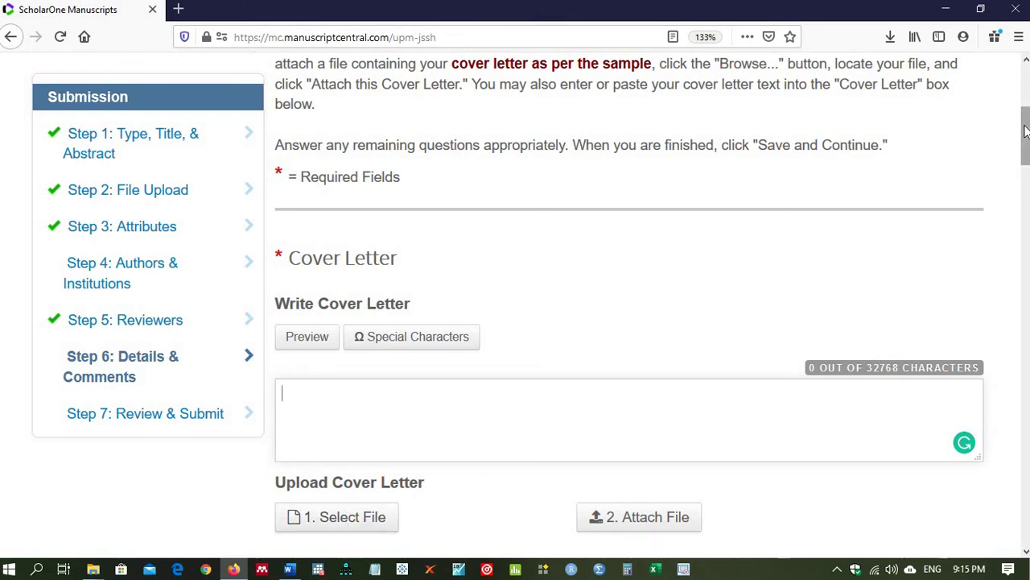
{"action": "left_click_drag", "start_coordinate": [1025, 136], "coordinate": [1026, 203]}
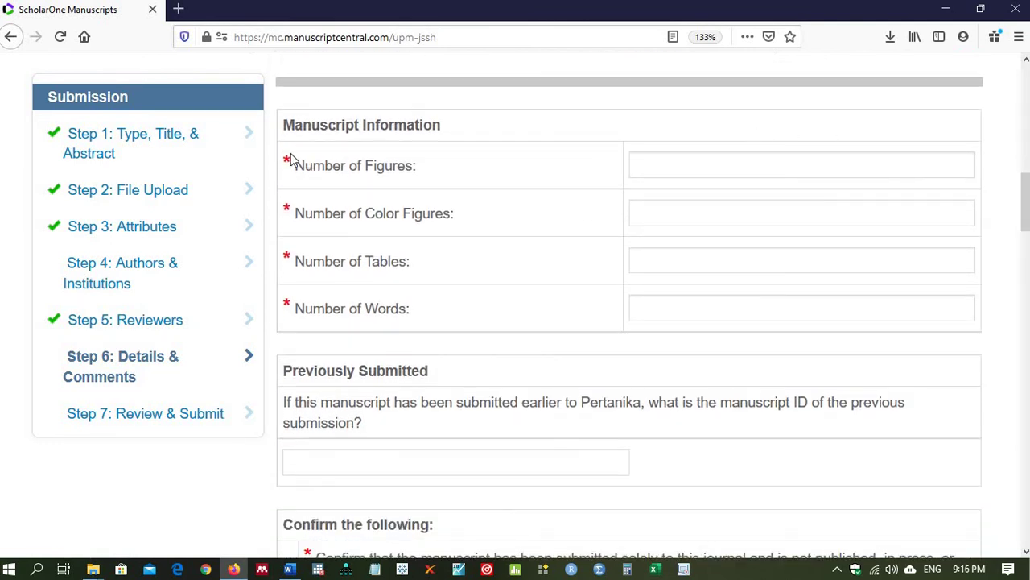
Step: Enter None for both Number of Figures and Number of Color Figures
{"action": "left_click_drag", "start_coordinate": [292, 164], "coordinate": [418, 168]}
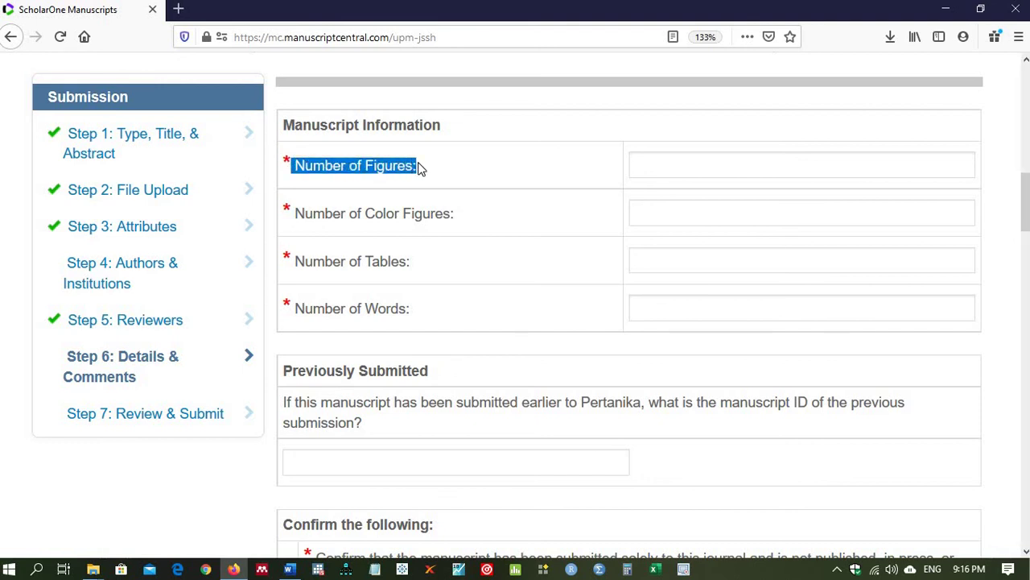
{"action": "left_click", "coordinate": [290, 569]}
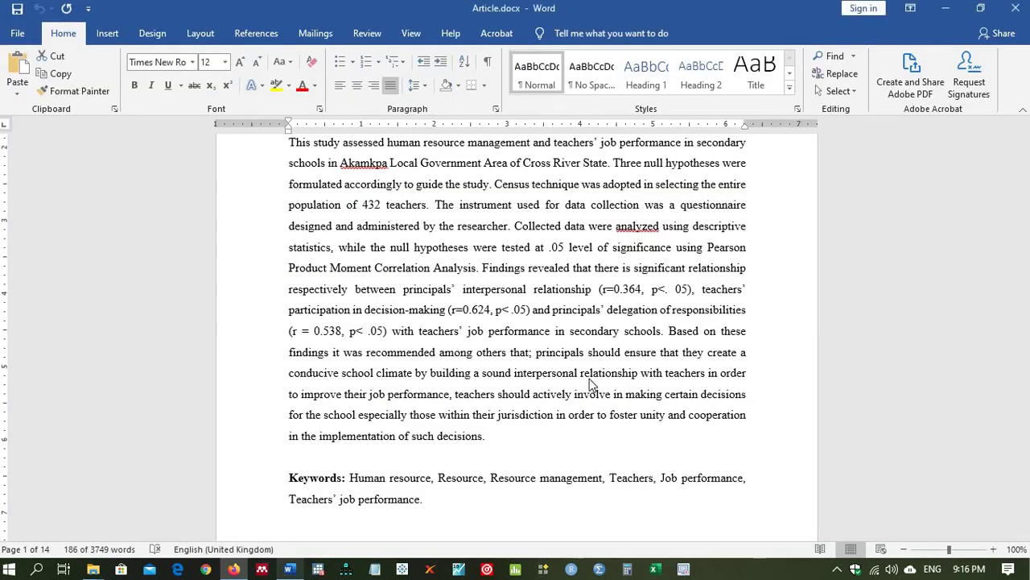
{"action": "triple_click", "coordinate": [590, 386]}
{"action": "left_click", "coordinate": [834, 221]}
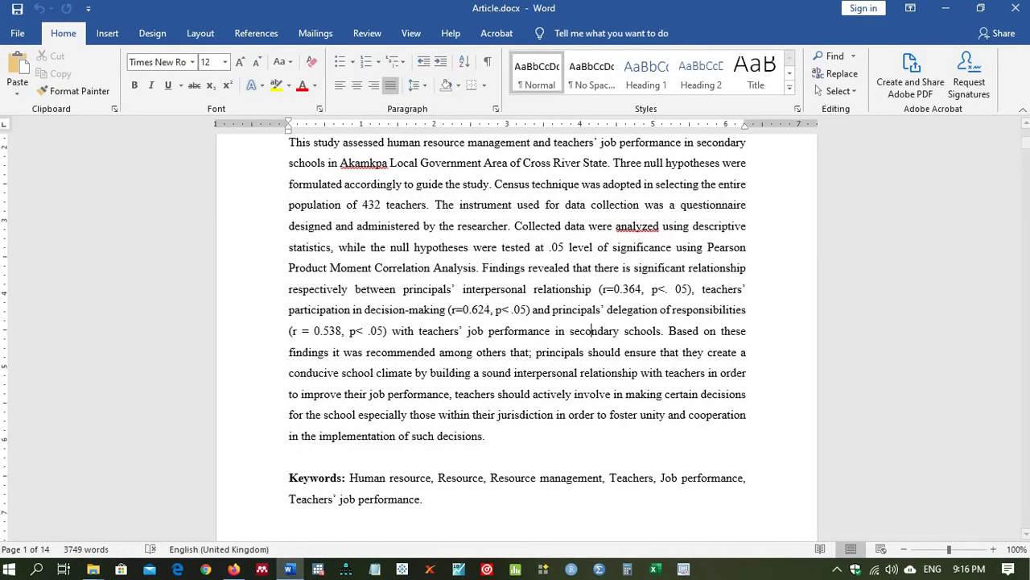
{"action": "left_click_drag", "start_coordinate": [1024, 149], "coordinate": [1024, 133]}
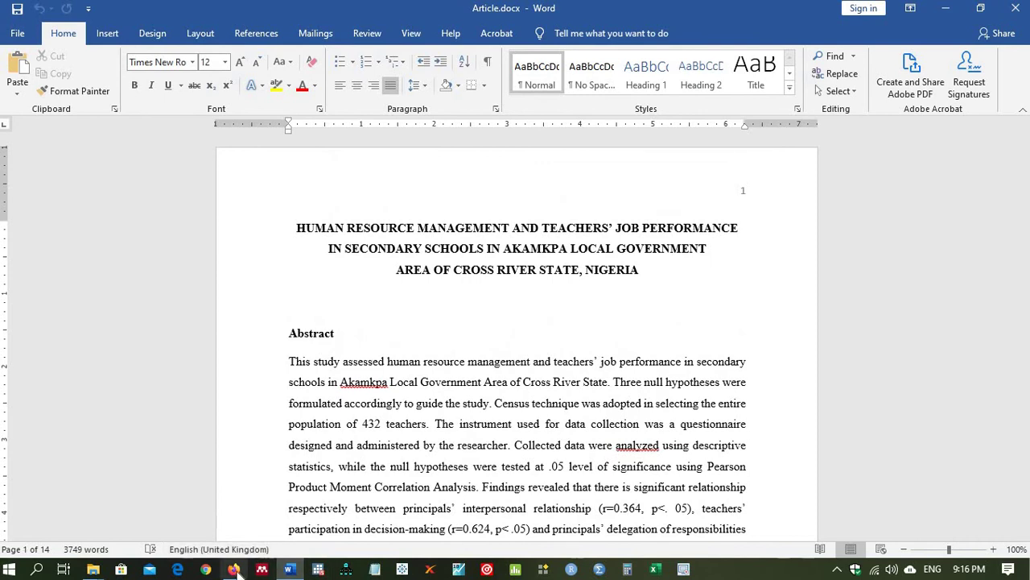
{"action": "left_click", "coordinate": [235, 569]}
{"action": "left_click", "coordinate": [677, 176]}
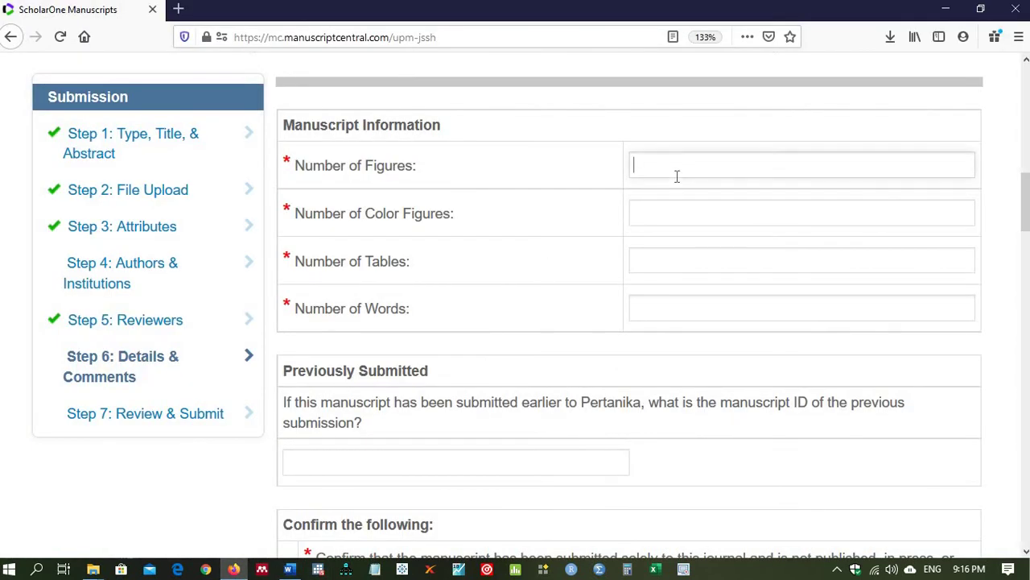
{"action": "type", "text": "Nonew"}
{"action": "left_click", "coordinate": [686, 209]}
{"action": "type", "text": "None"}
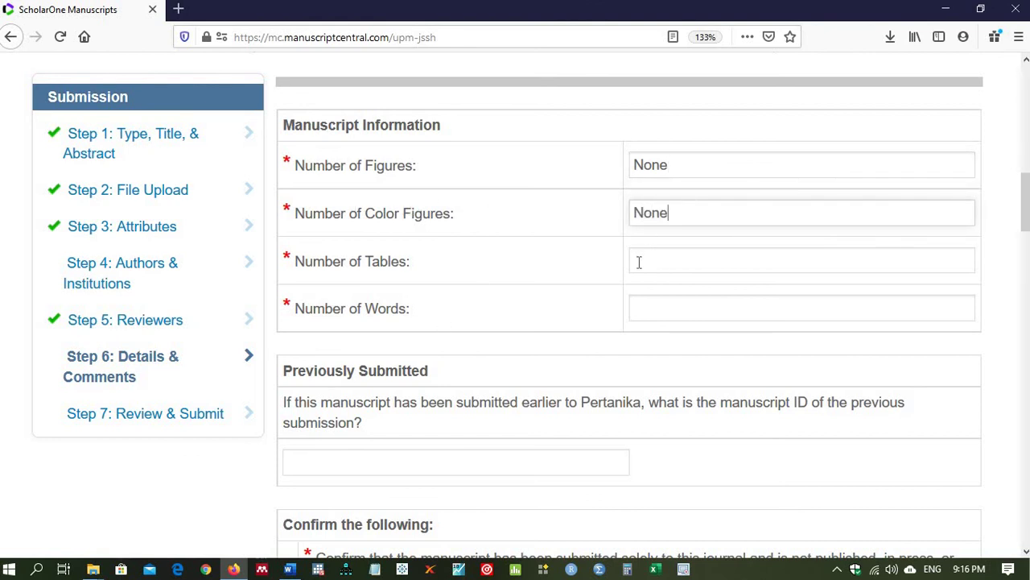
Step: Check the article in Word and enter 3 in the Tables field
{"action": "left_click", "coordinate": [298, 569]}
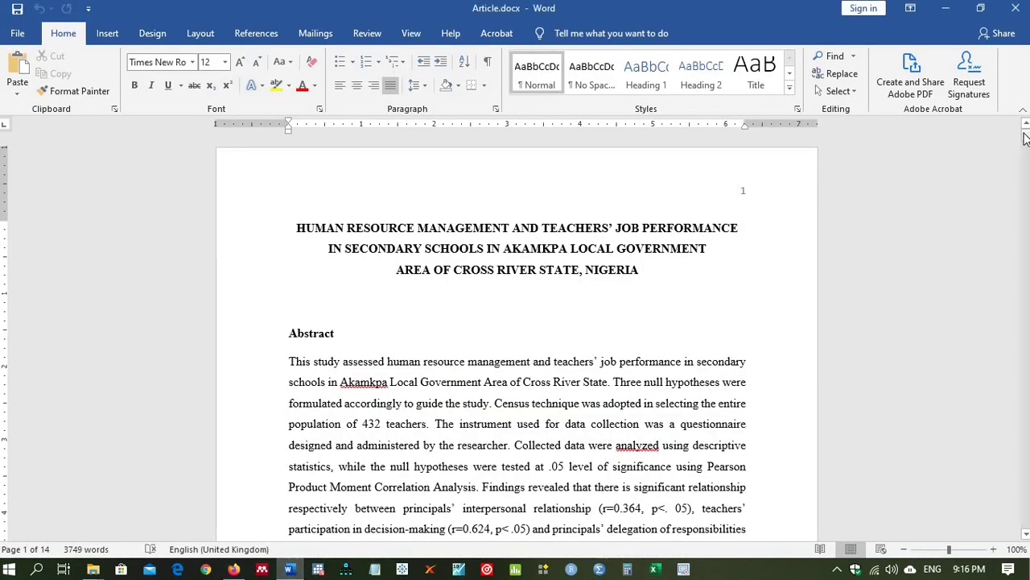
{"action": "left_click_drag", "start_coordinate": [1025, 139], "coordinate": [990, 420]}
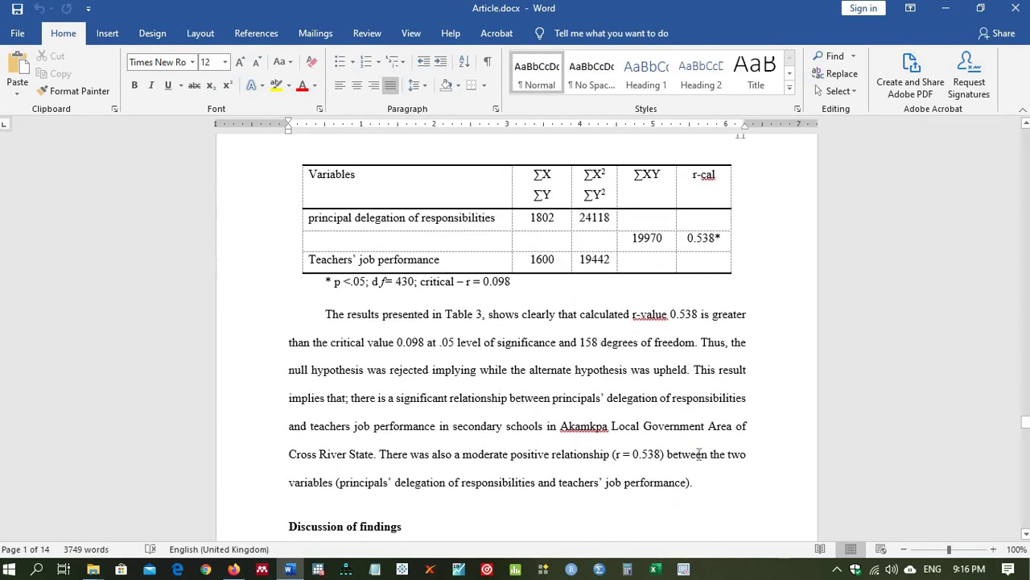
{"action": "left_click", "coordinate": [234, 569]}
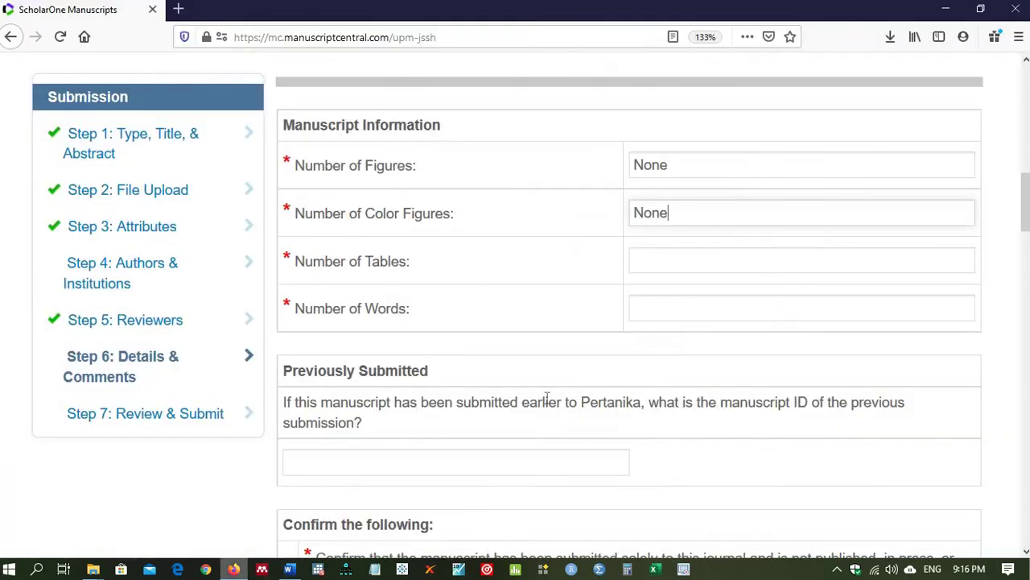
{"action": "left_click", "coordinate": [694, 256]}
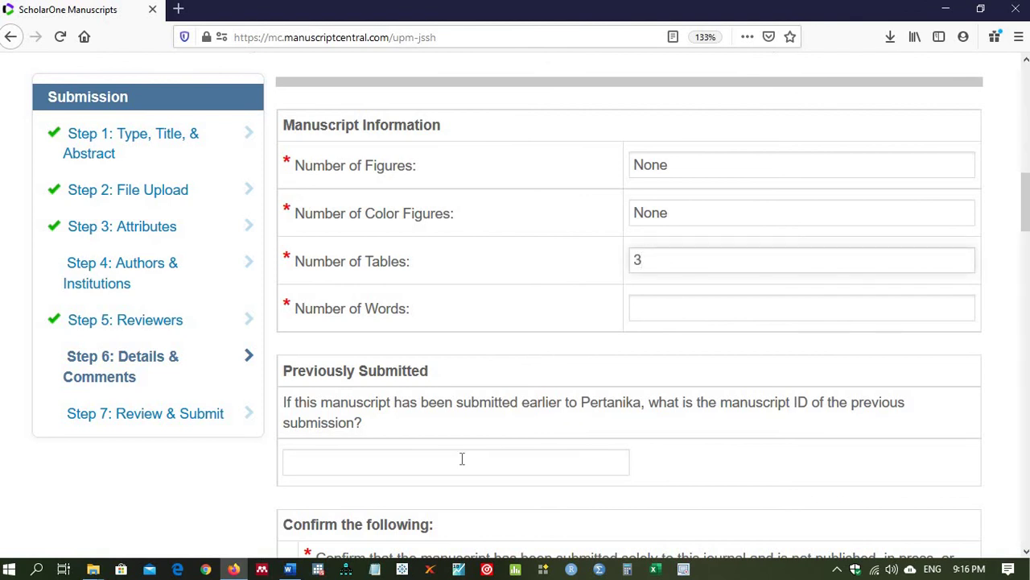
Step: Read the article's word count via Ctrl+A in Word and enter 3749 words
{"action": "left_click", "coordinate": [290, 569]}
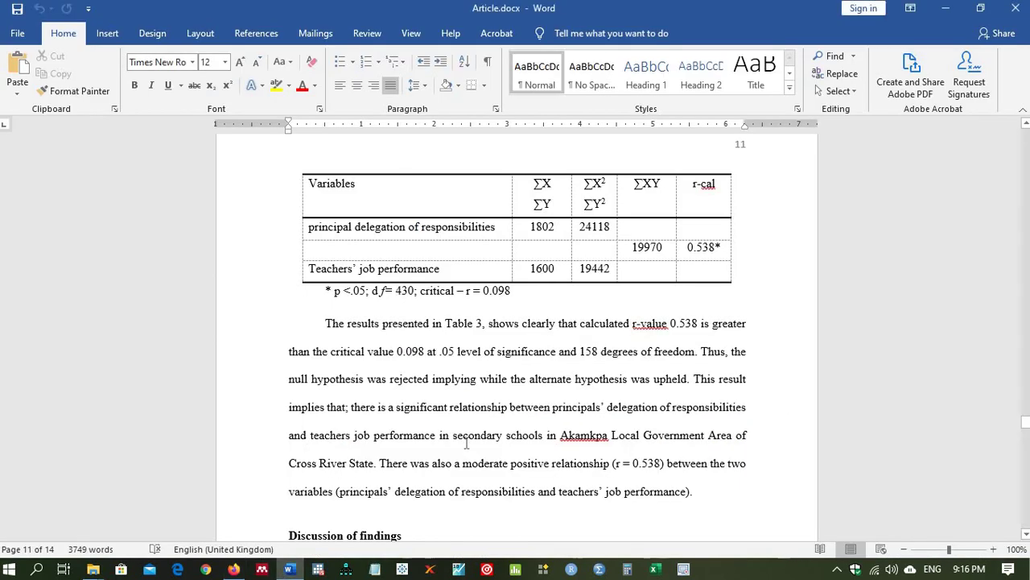
{"action": "key", "text": "ctrl+a"}
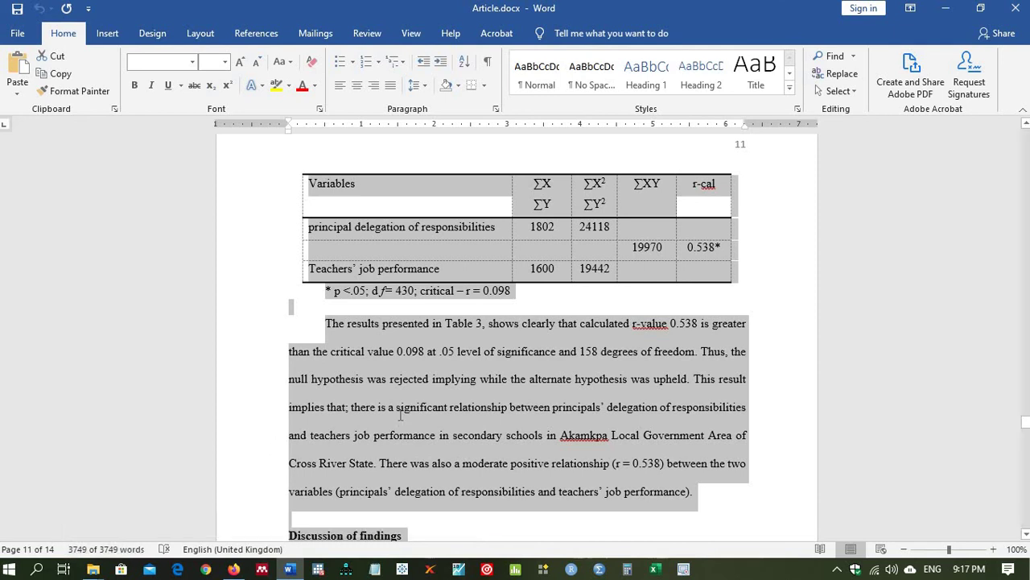
{"action": "left_click", "coordinate": [400, 413]}
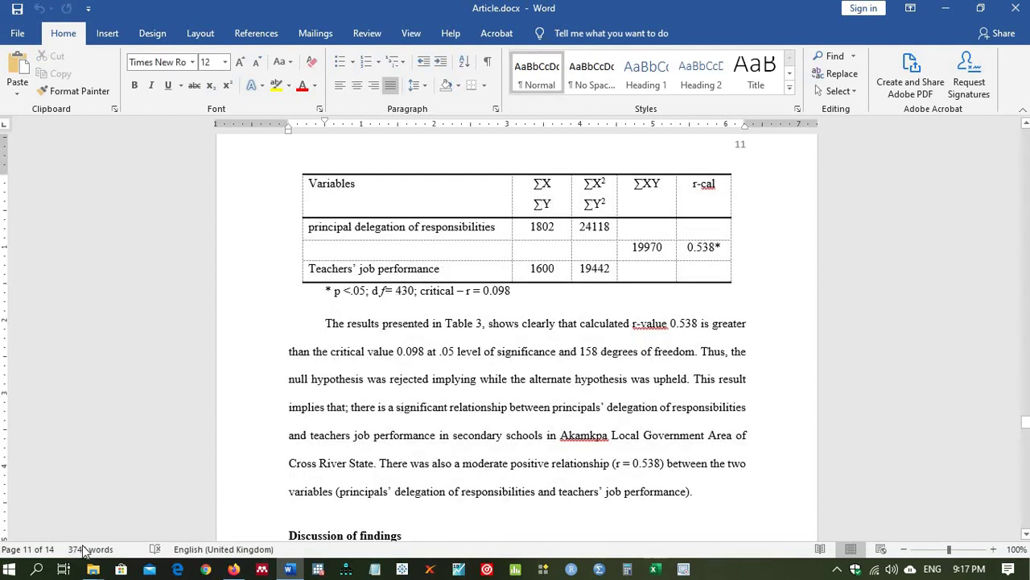
{"action": "left_click", "coordinate": [242, 515]}
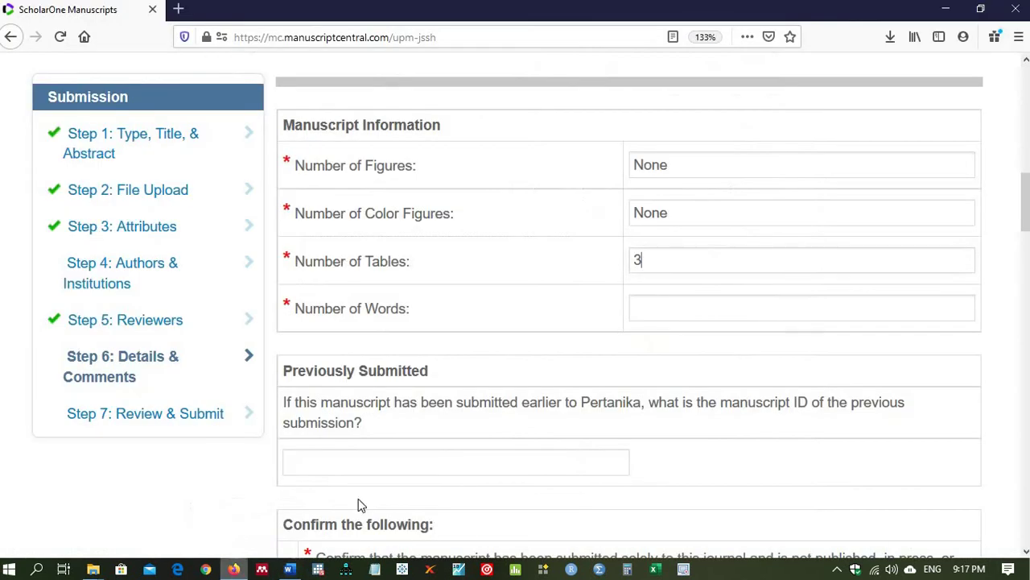
{"action": "left_click", "coordinate": [663, 305]}
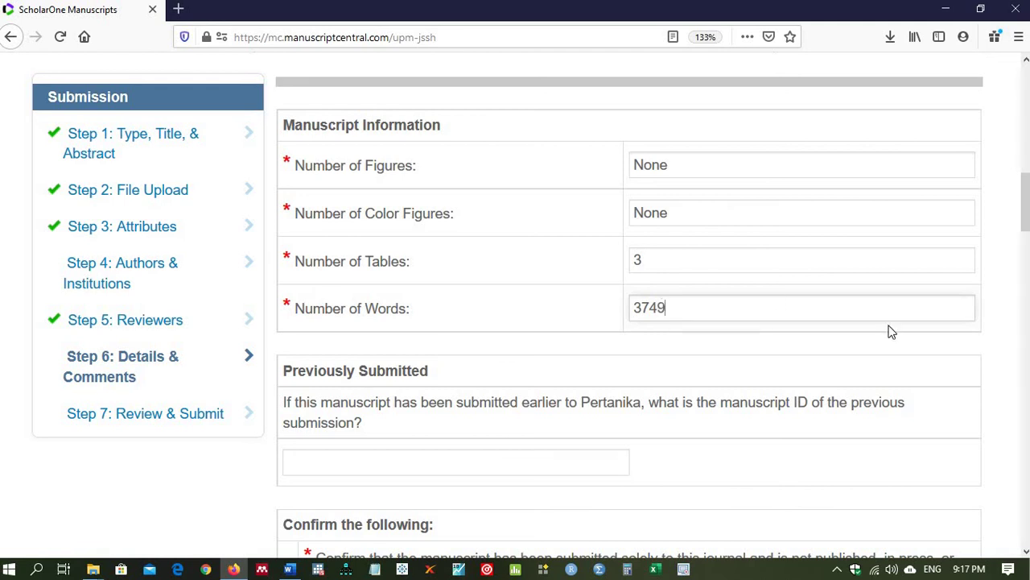
{"action": "left_click_drag", "start_coordinate": [1025, 201], "coordinate": [576, 227]}
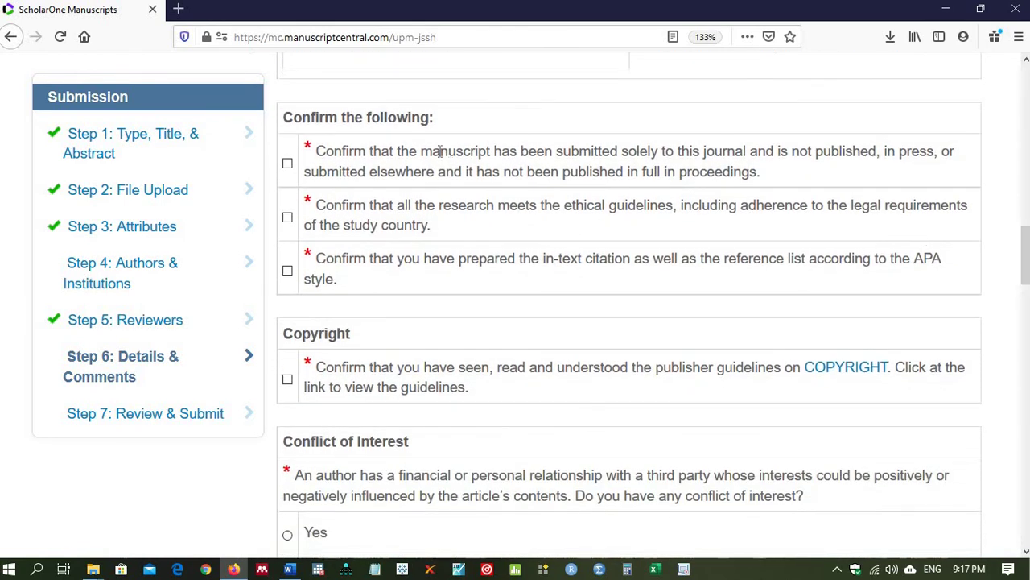
Step: Tick the confirmations for single-journal submission, ethical guidelines and APA-style references
{"action": "left_click", "coordinate": [288, 164]}
{"action": "left_click", "coordinate": [287, 217]}
{"action": "left_click", "coordinate": [287, 270]}
Step: Answer No to both conflict of interest and outside research funding
{"action": "left_click", "coordinate": [287, 535]}
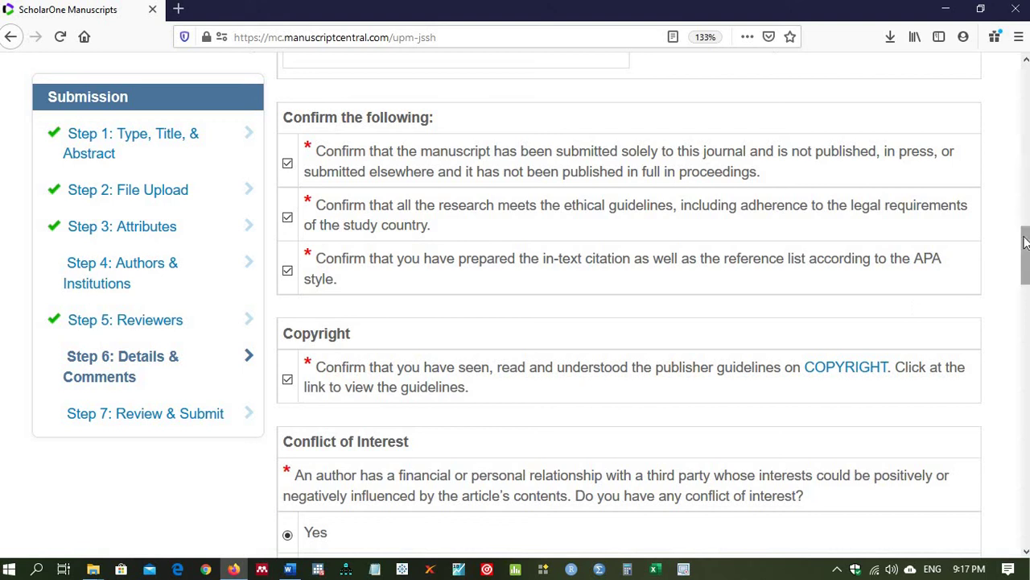
{"action": "left_click_drag", "start_coordinate": [1023, 237], "coordinate": [1024, 257]}
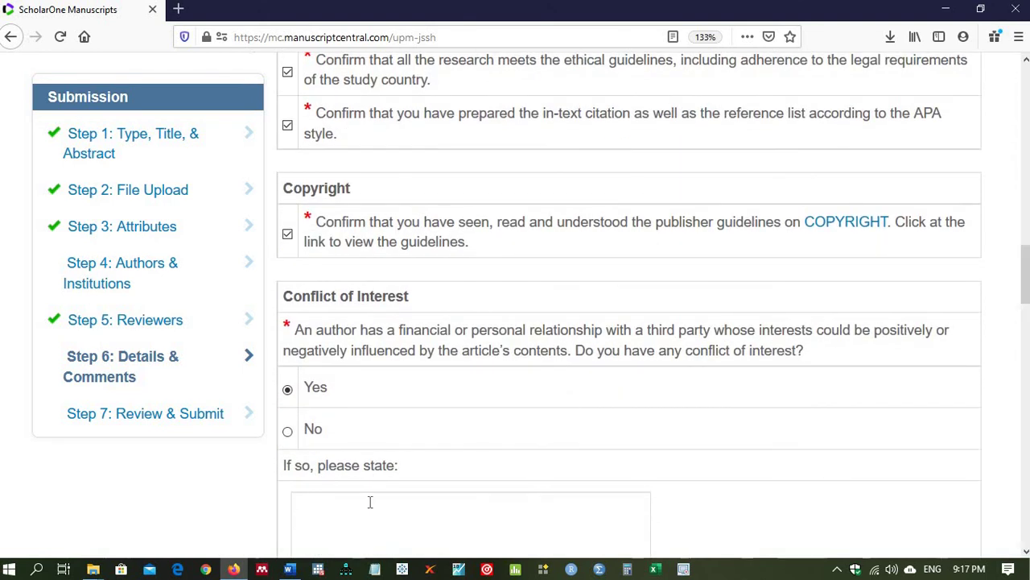
{"action": "left_click", "coordinate": [289, 433]}
{"action": "left_click_drag", "start_coordinate": [1025, 282], "coordinate": [1023, 342]}
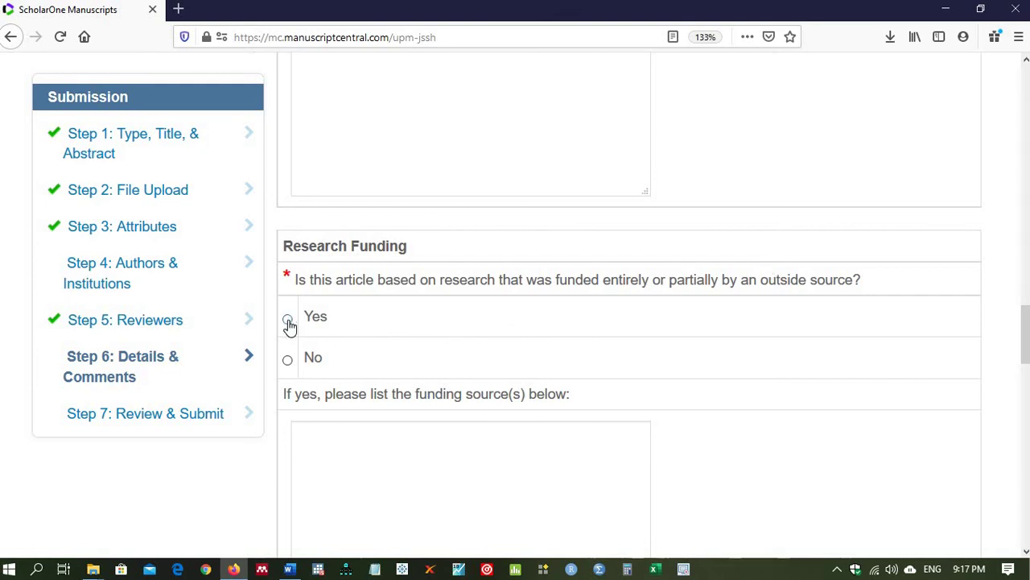
{"action": "left_click", "coordinate": [288, 360]}
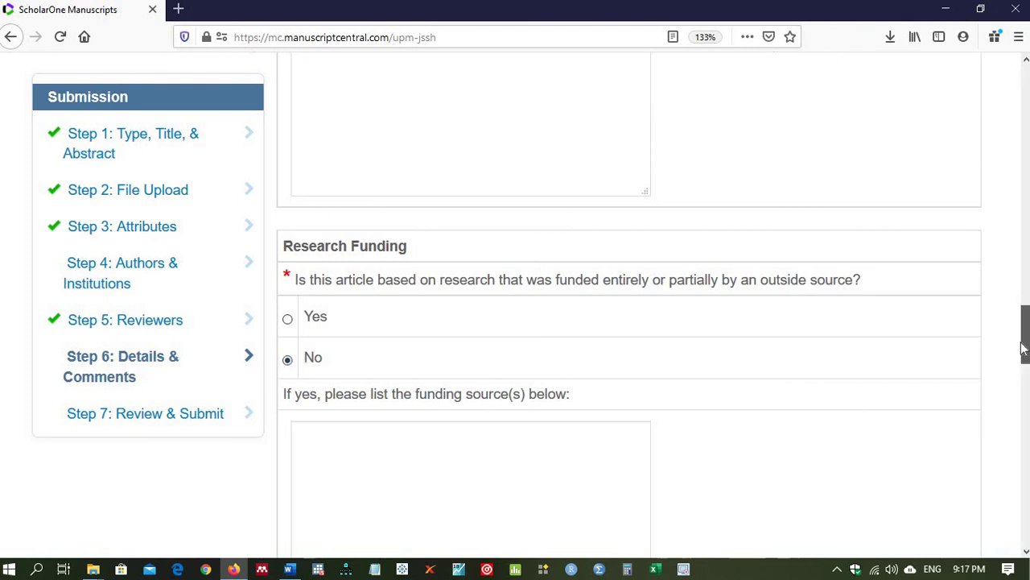
{"action": "left_click_drag", "start_coordinate": [1023, 322], "coordinate": [1020, 390]}
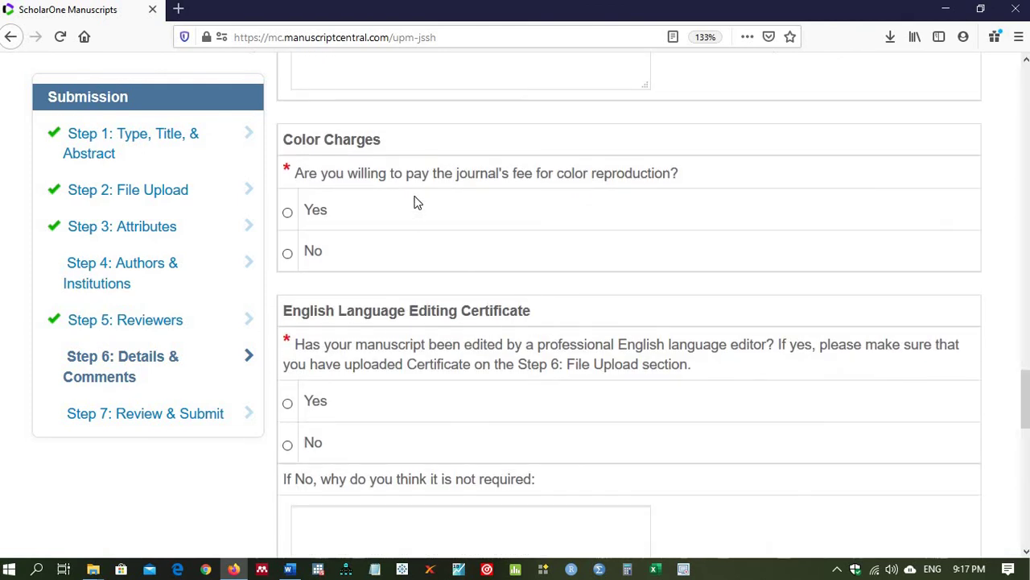
Step: Agree to the colour charges and answer No to professional English editing
{"action": "left_click", "coordinate": [289, 214]}
{"action": "left_click", "coordinate": [288, 403]}
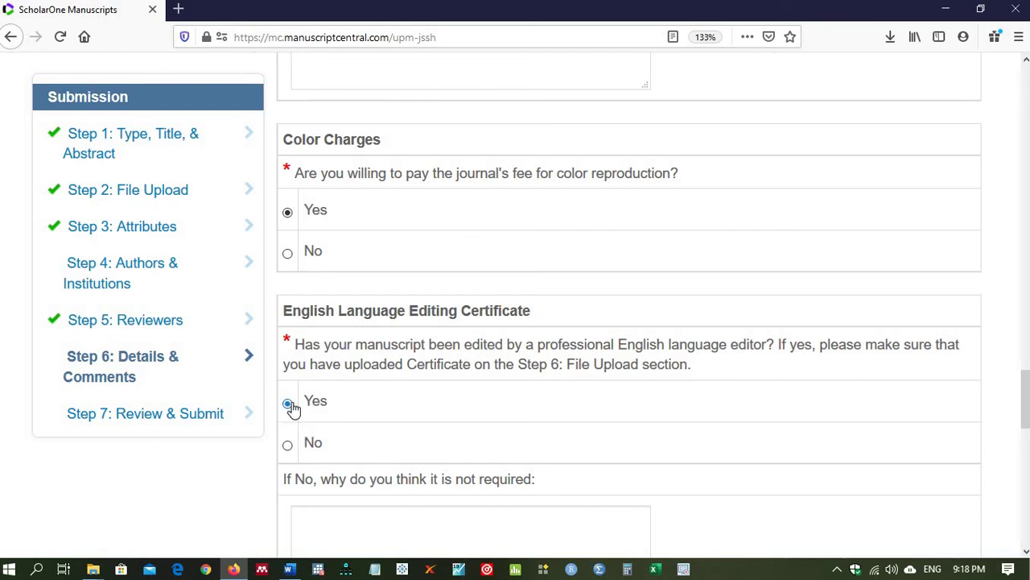
{"action": "left_click", "coordinate": [288, 446]}
{"action": "left_click_drag", "start_coordinate": [1025, 378], "coordinate": [1025, 421]}
{"action": "left_click", "coordinate": [402, 242]}
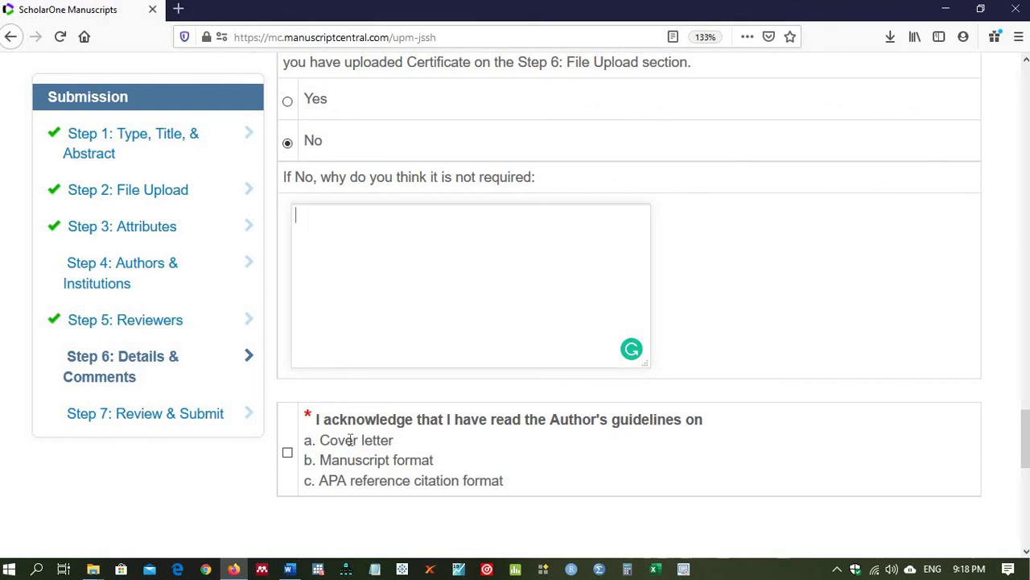
Step: Acknowledge reading the author's guidelines and save the Details & Comments step
{"action": "left_click", "coordinate": [288, 454]}
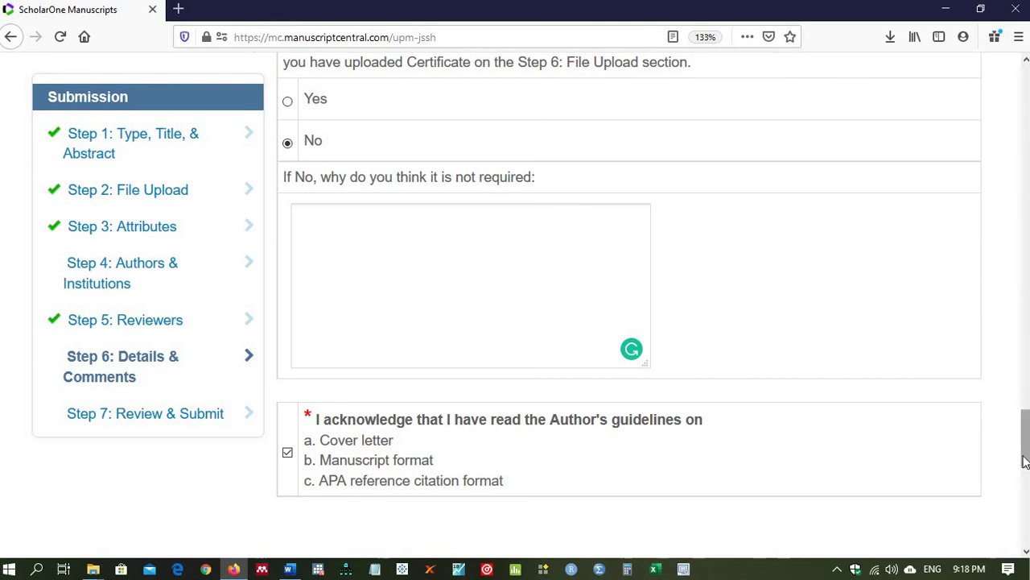
{"action": "left_click_drag", "start_coordinate": [1026, 466], "coordinate": [1024, 492]}
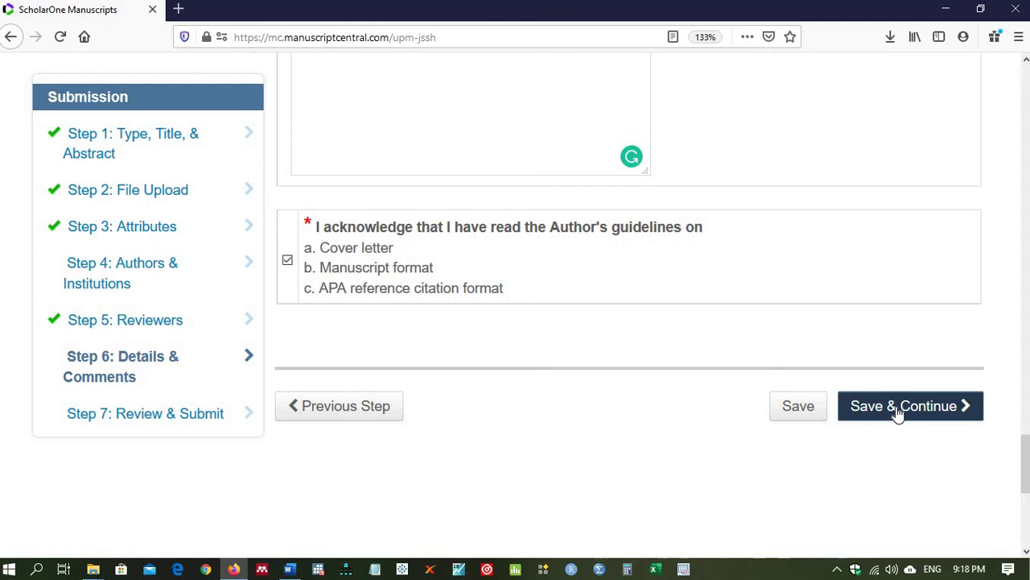
{"action": "left_click", "coordinate": [897, 413]}
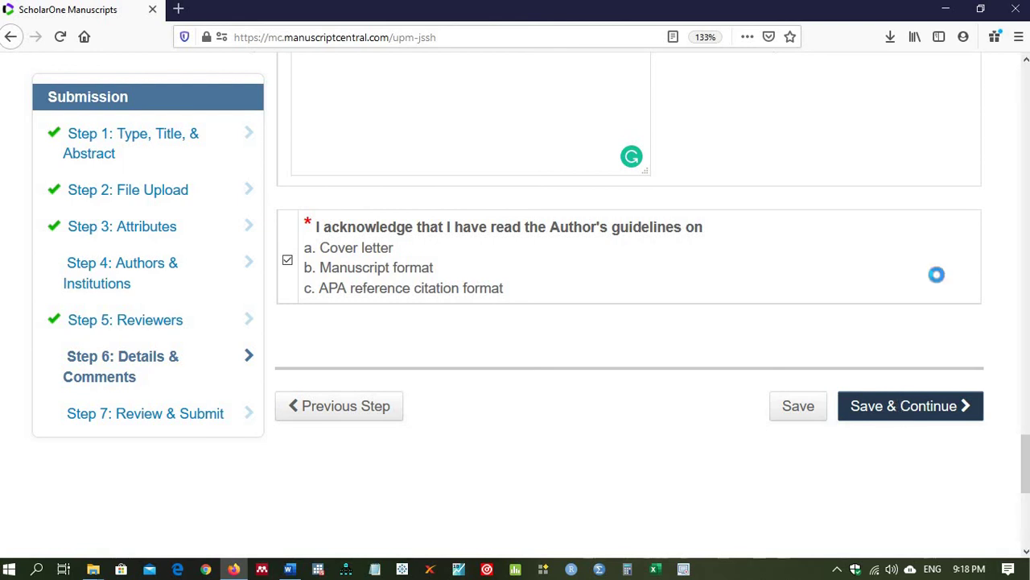